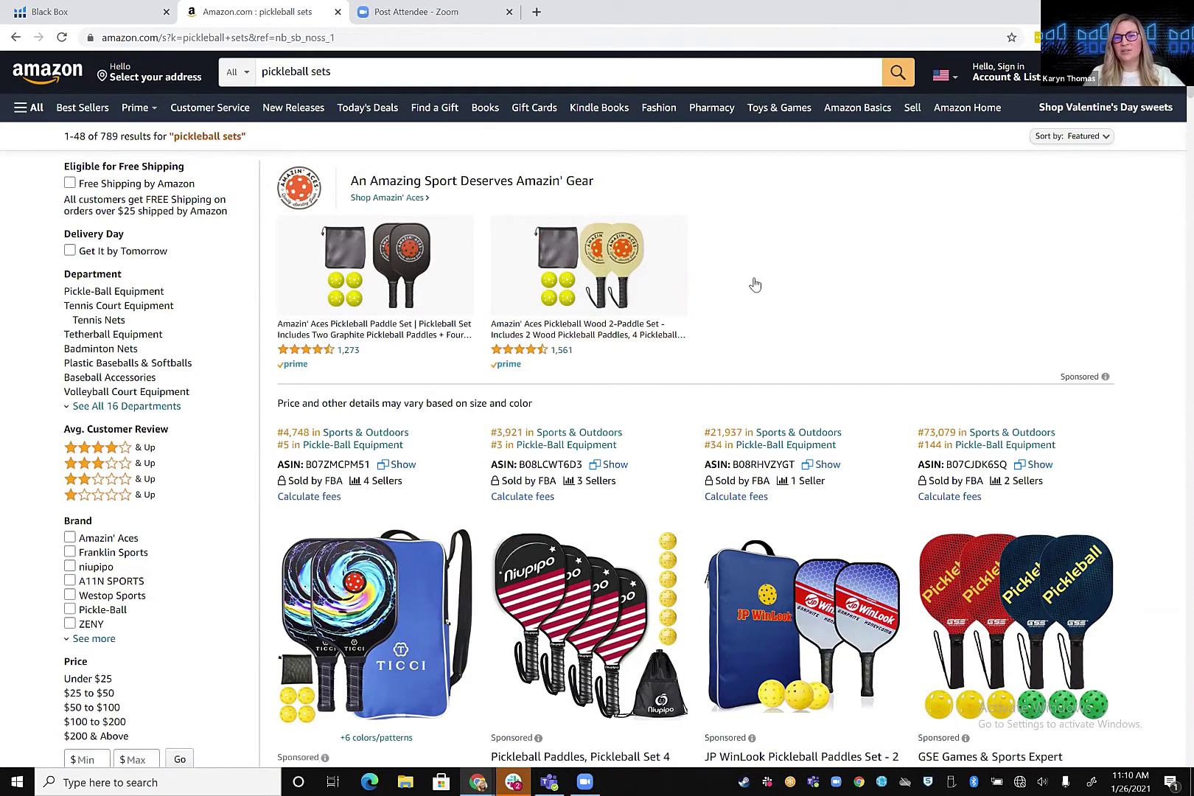
Run Helium 10's Xray product research on the pickleball sets search results.
{"action": "scroll", "coordinate": [808, 317], "scroll_direction": "down", "scroll_amount": 3}
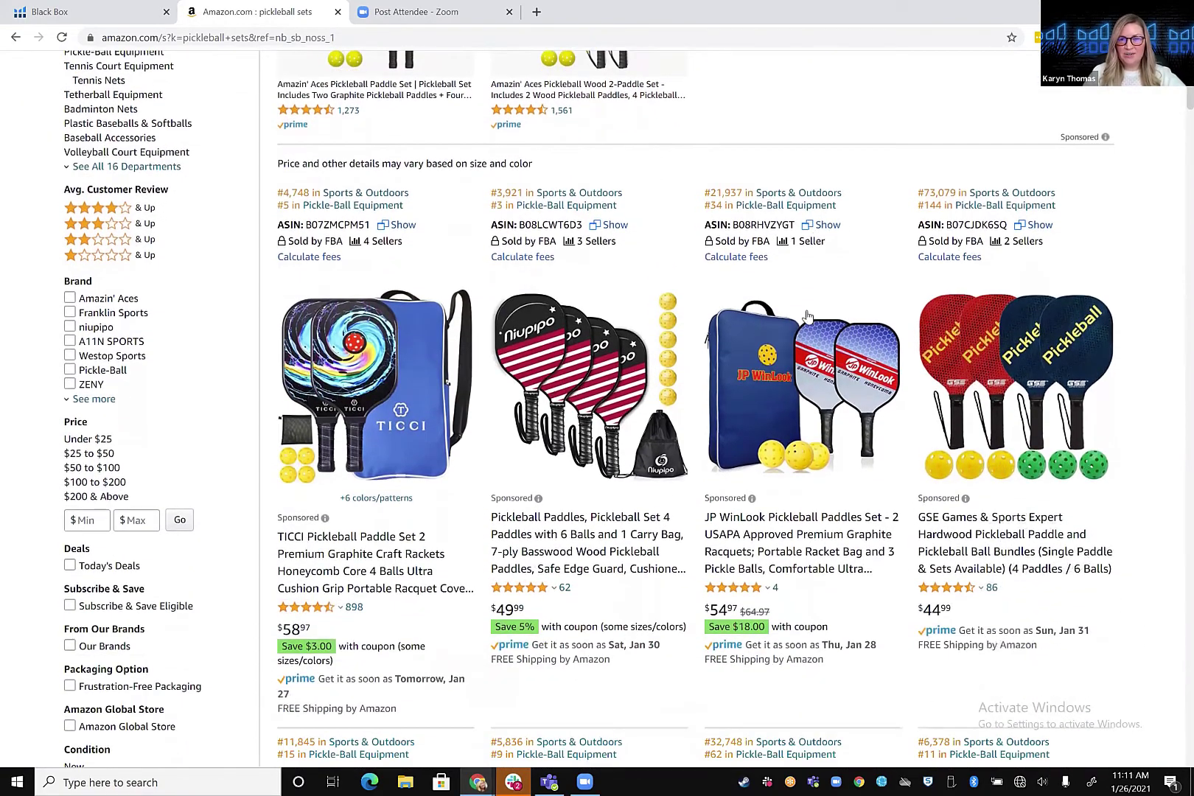
{"action": "scroll", "coordinate": [808, 317], "scroll_direction": "down", "scroll_amount": 2}
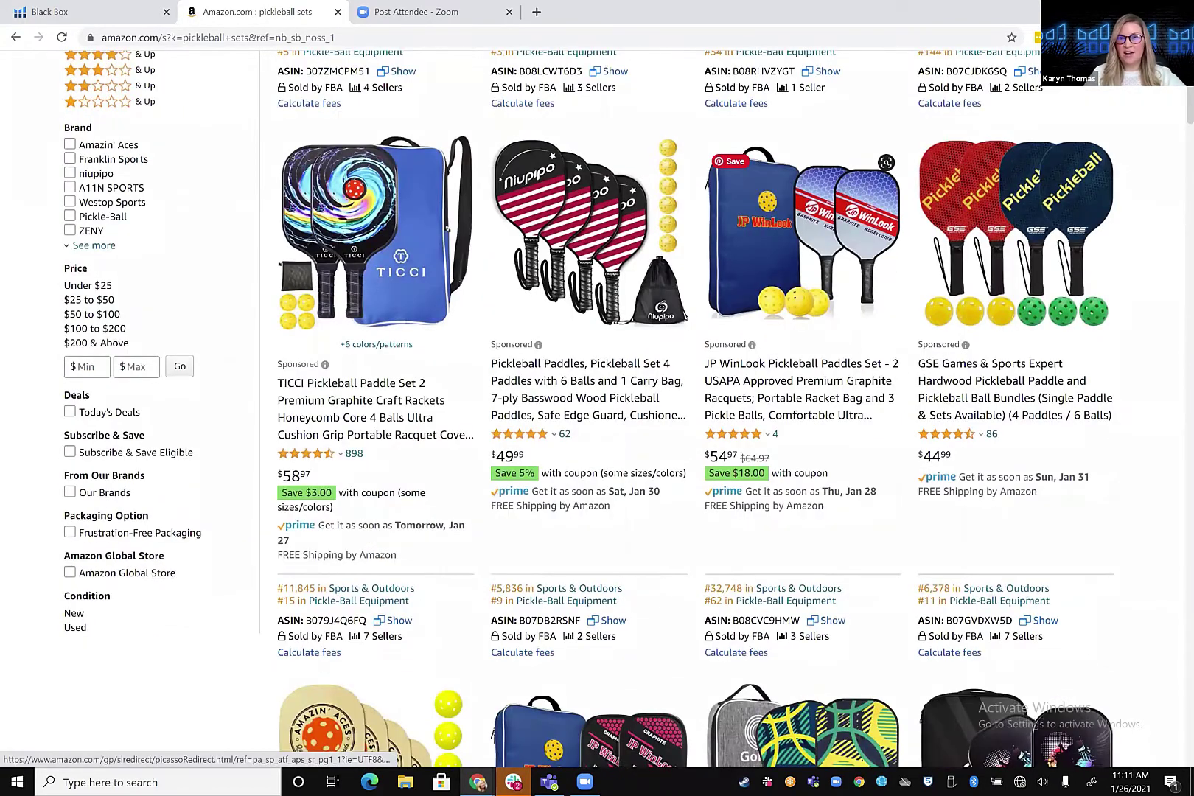
{"action": "scroll", "coordinate": [808, 317], "scroll_direction": "down", "scroll_amount": 1}
{"action": "left_click", "coordinate": [1061, 38]}
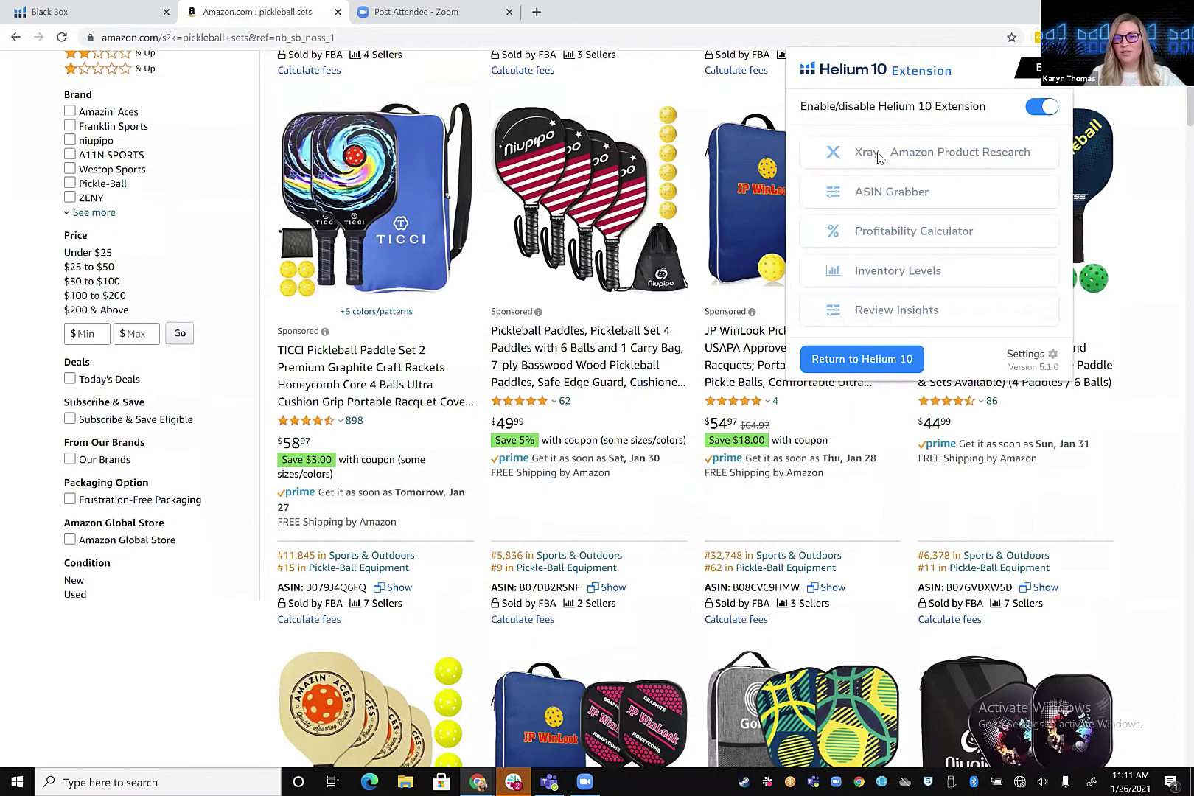
{"action": "left_click", "coordinate": [876, 153]}
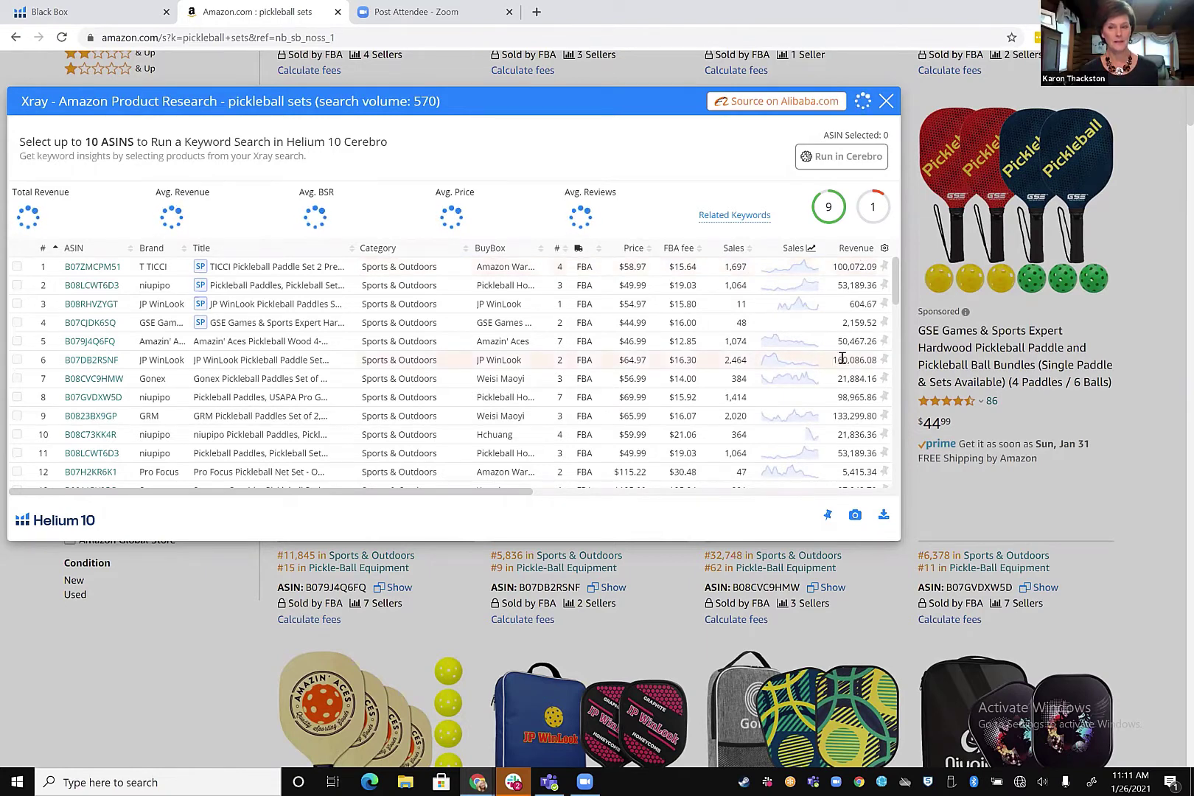
Check the Revenue column and view the 30-day sales chart for the JP WinLook paddle set B07DB2RSNF, closing the chart after viewing.
{"action": "left_click", "coordinate": [855, 251]}
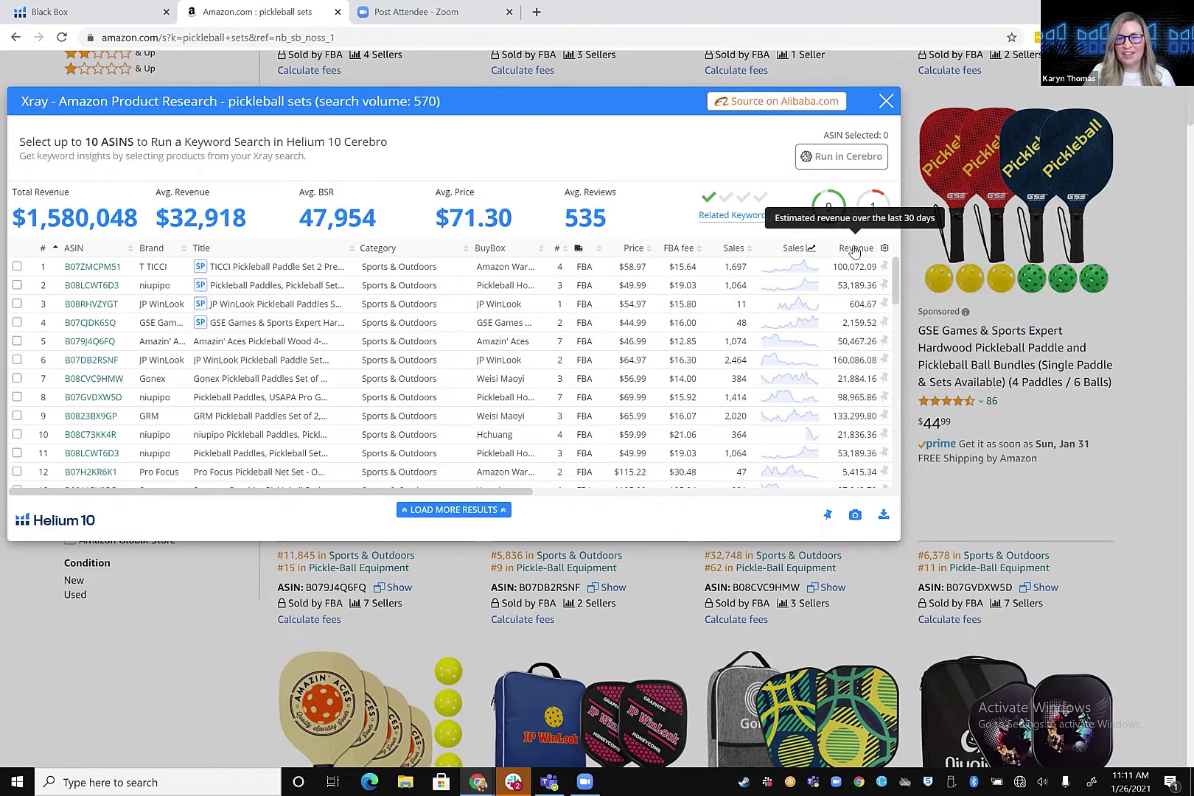
{"action": "left_click", "coordinate": [773, 364]}
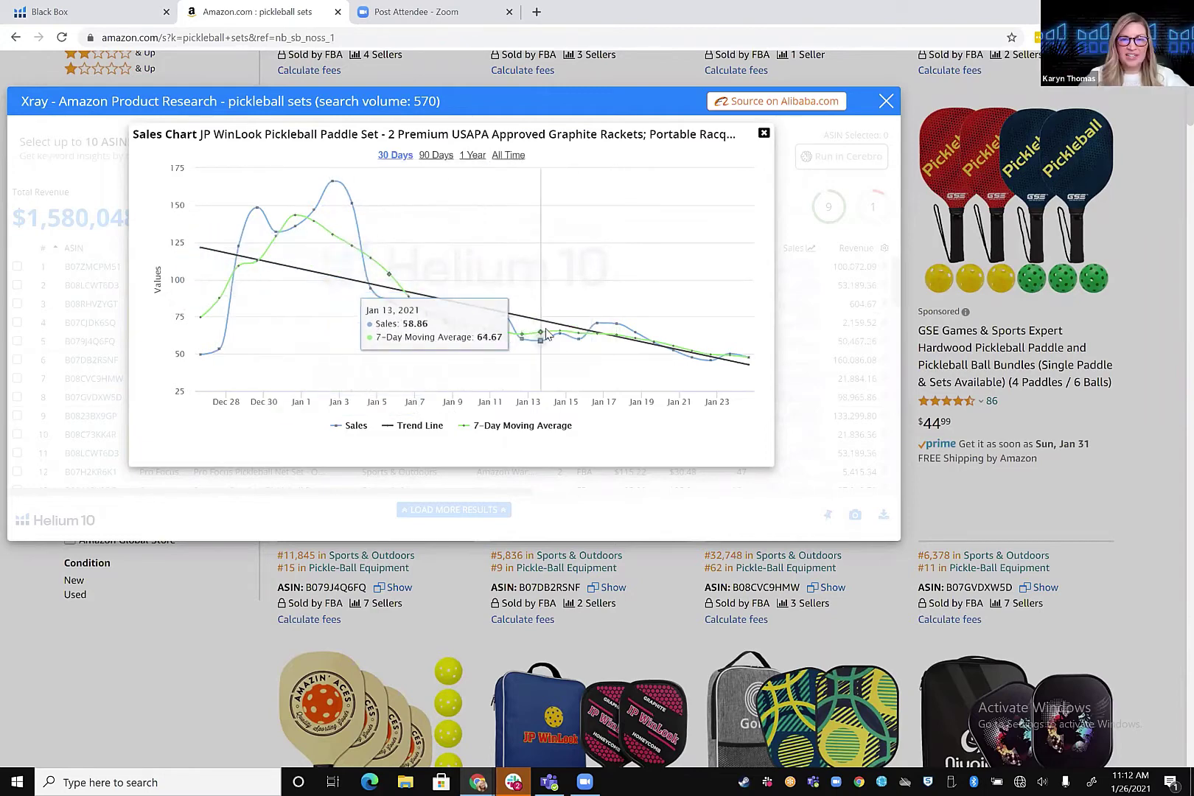
{"action": "left_click", "coordinate": [764, 135]}
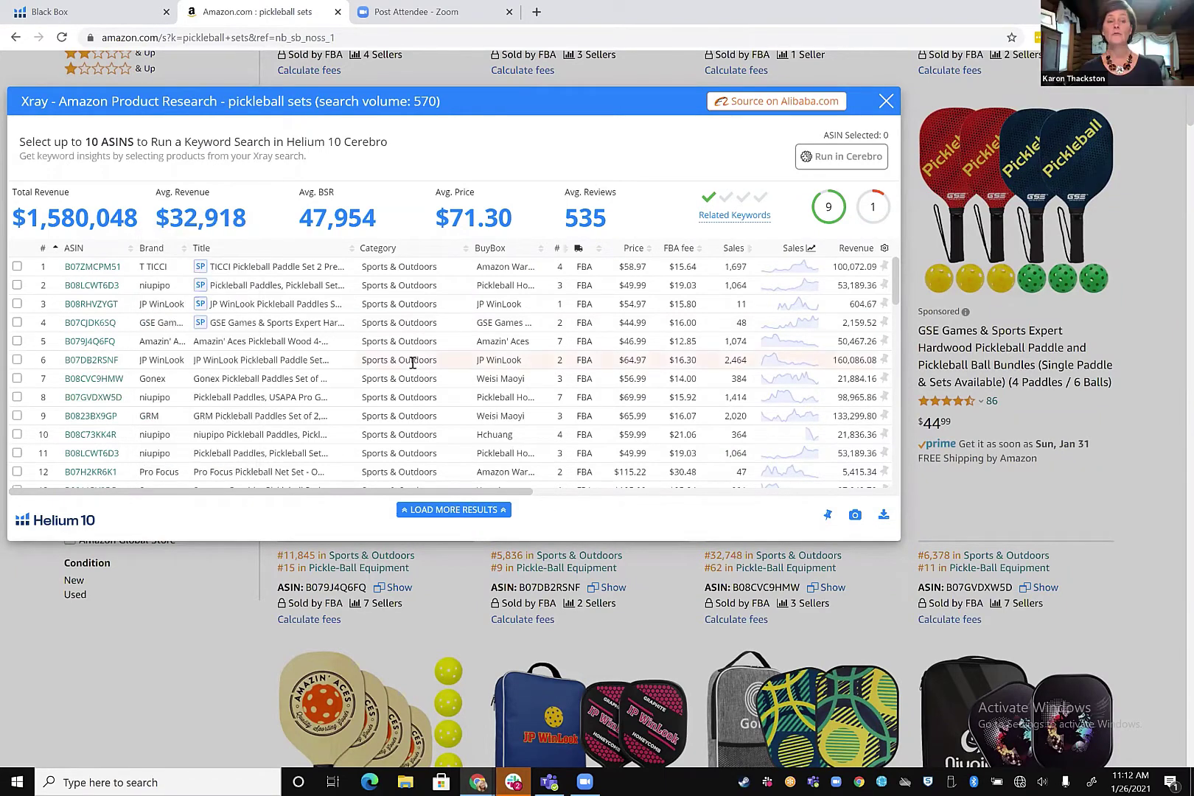
Open the Amazon listing for the JP WinLook set B07DB2RSNF and look through its gallery images up to the carrying-bag photo.
{"action": "left_click", "coordinate": [101, 363]}
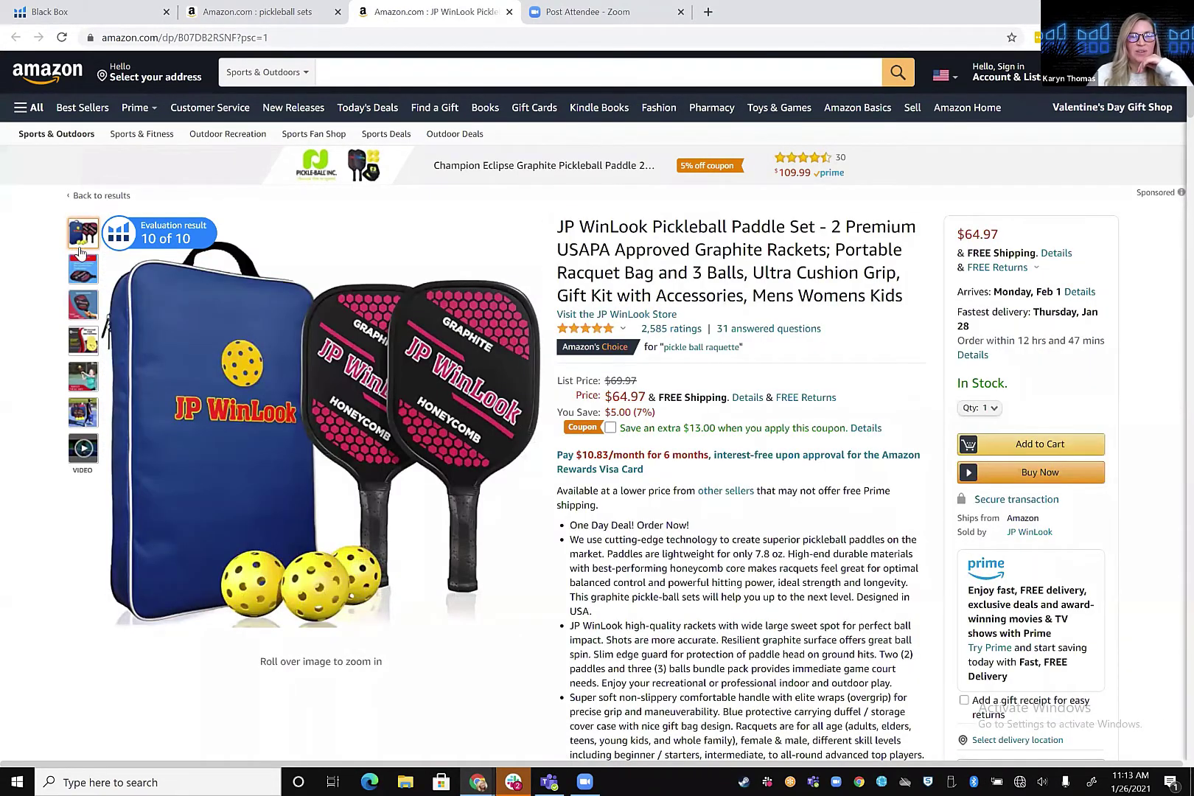
{"action": "mouse_move", "coordinate": [81, 271]}
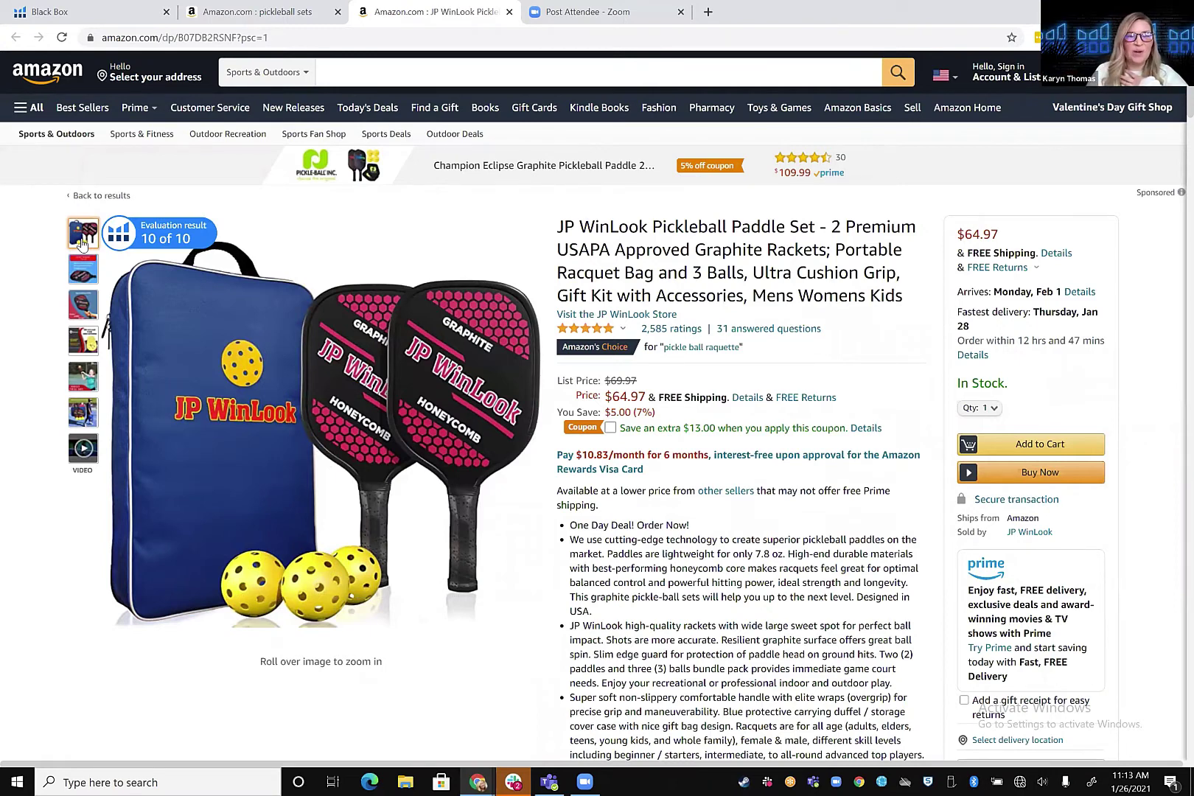
{"action": "mouse_move", "coordinate": [254, 416]}
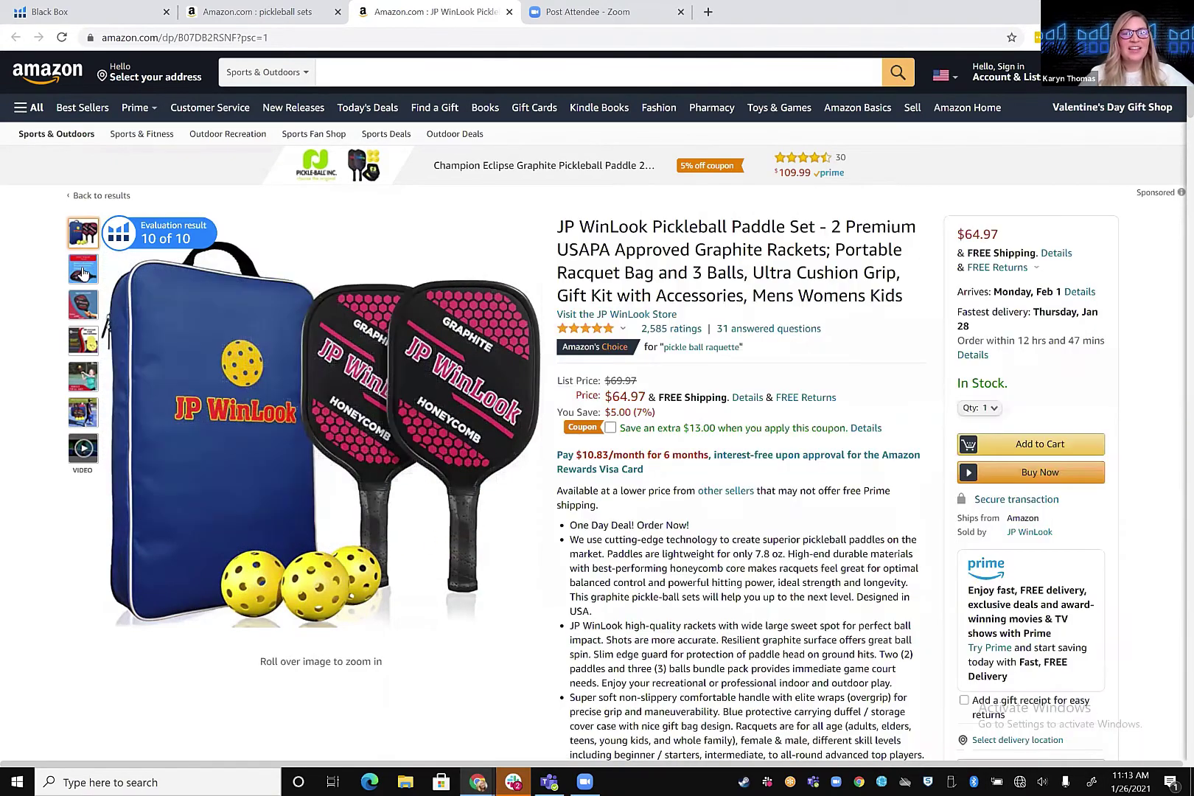
{"action": "left_click", "coordinate": [82, 273]}
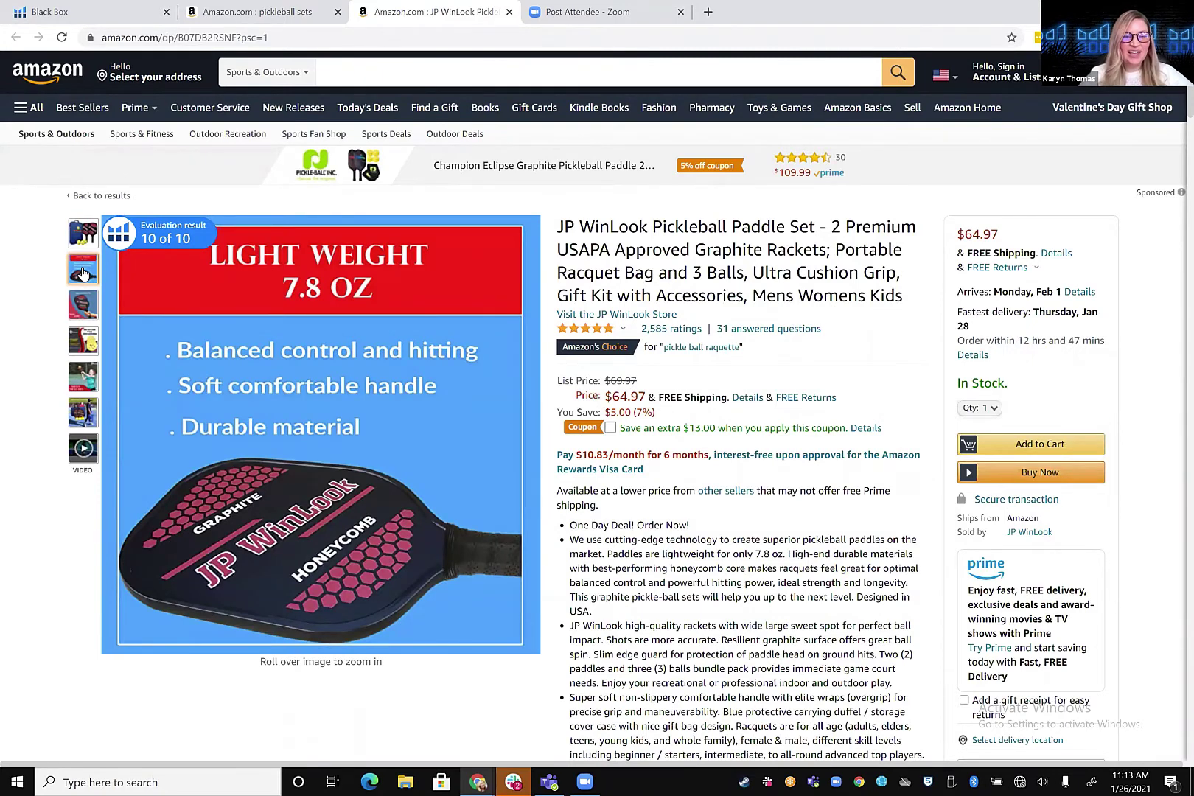
{"action": "mouse_move", "coordinate": [78, 340]}
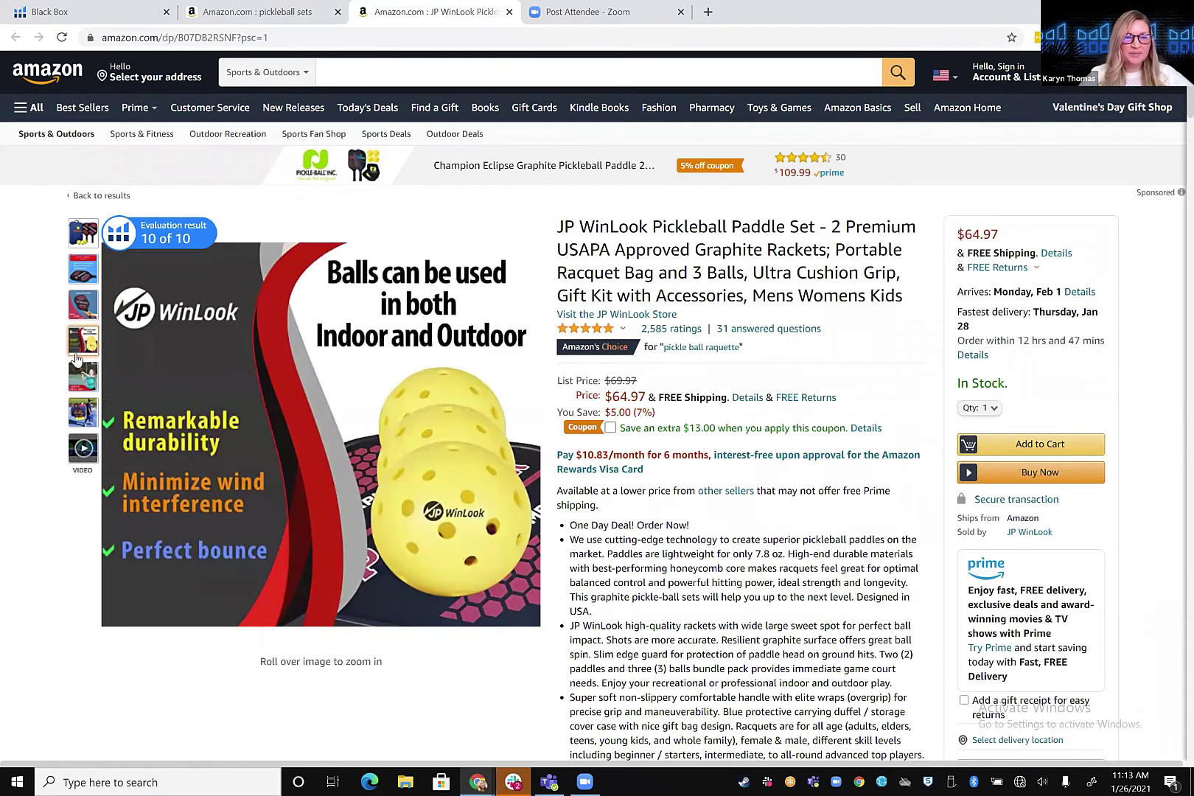
{"action": "mouse_move", "coordinate": [80, 384]}
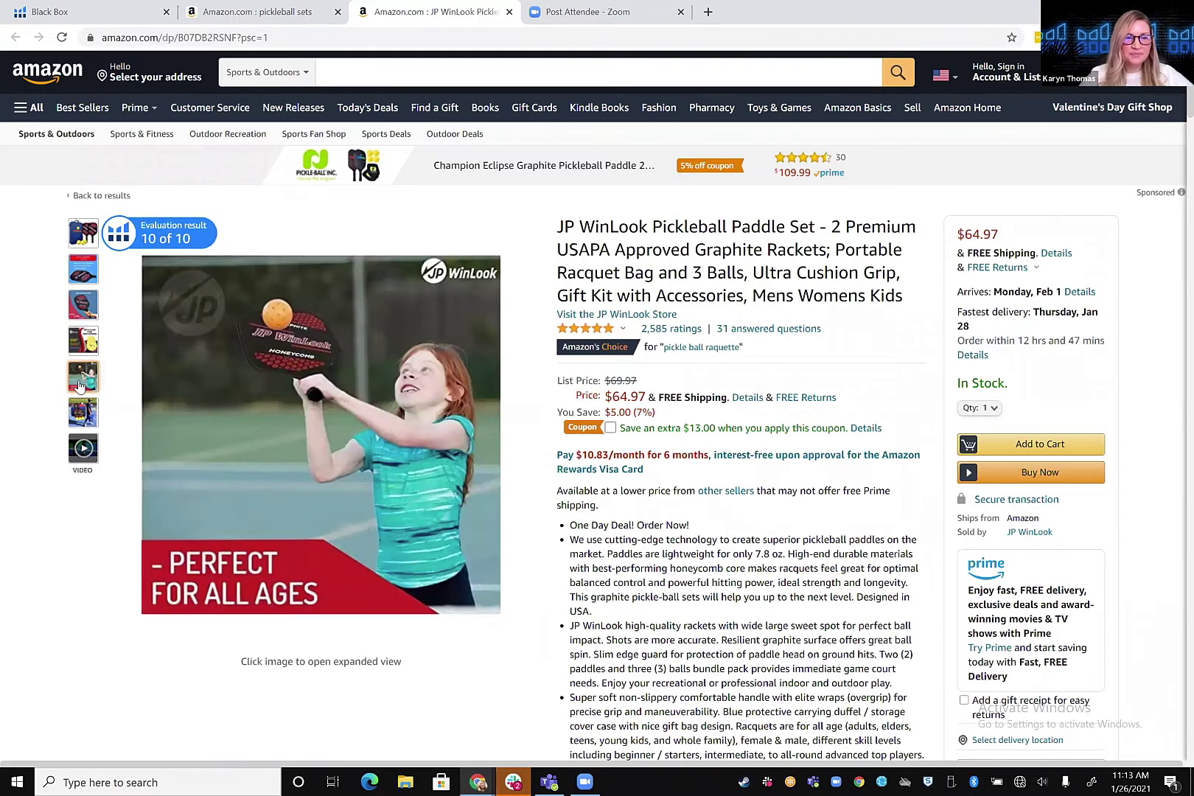
{"action": "mouse_move", "coordinate": [76, 424]}
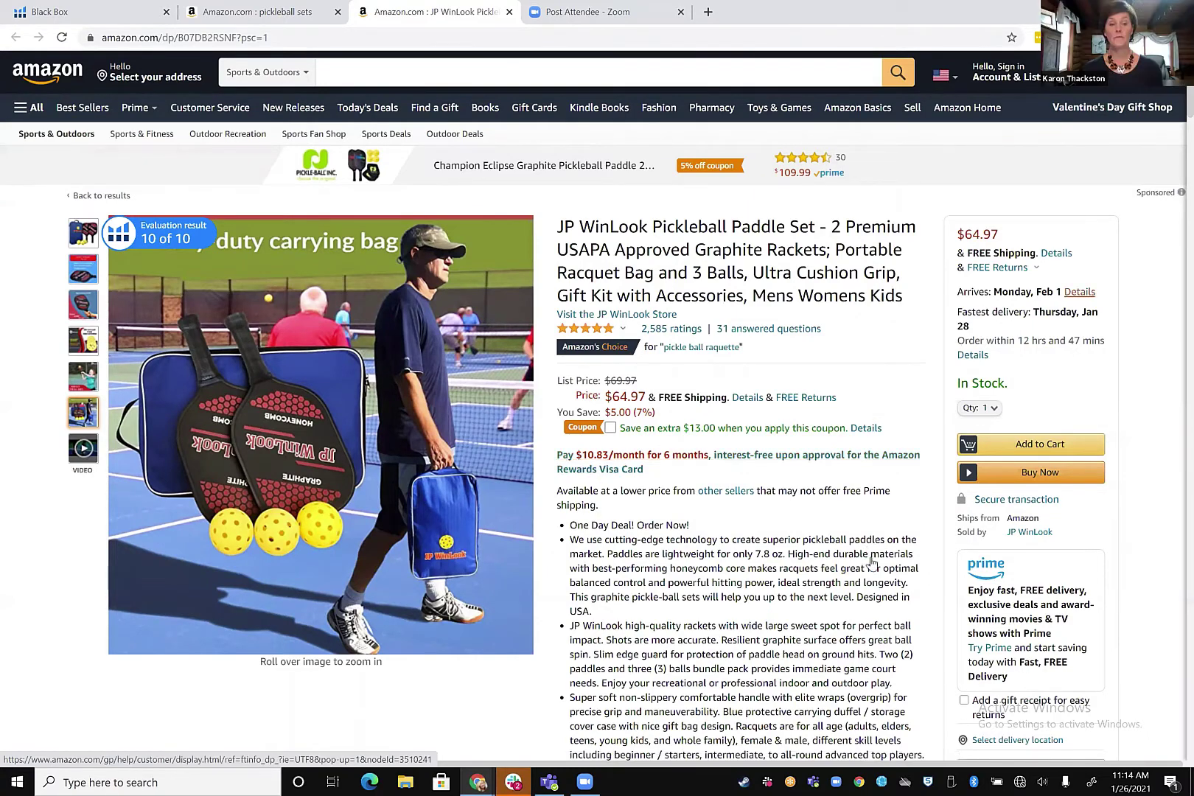
Inspect the carrying-bag photo up close and go back through the gallery to the paddle image labelled Approved by USAPA.
{"action": "mouse_move", "coordinate": [438, 526]}
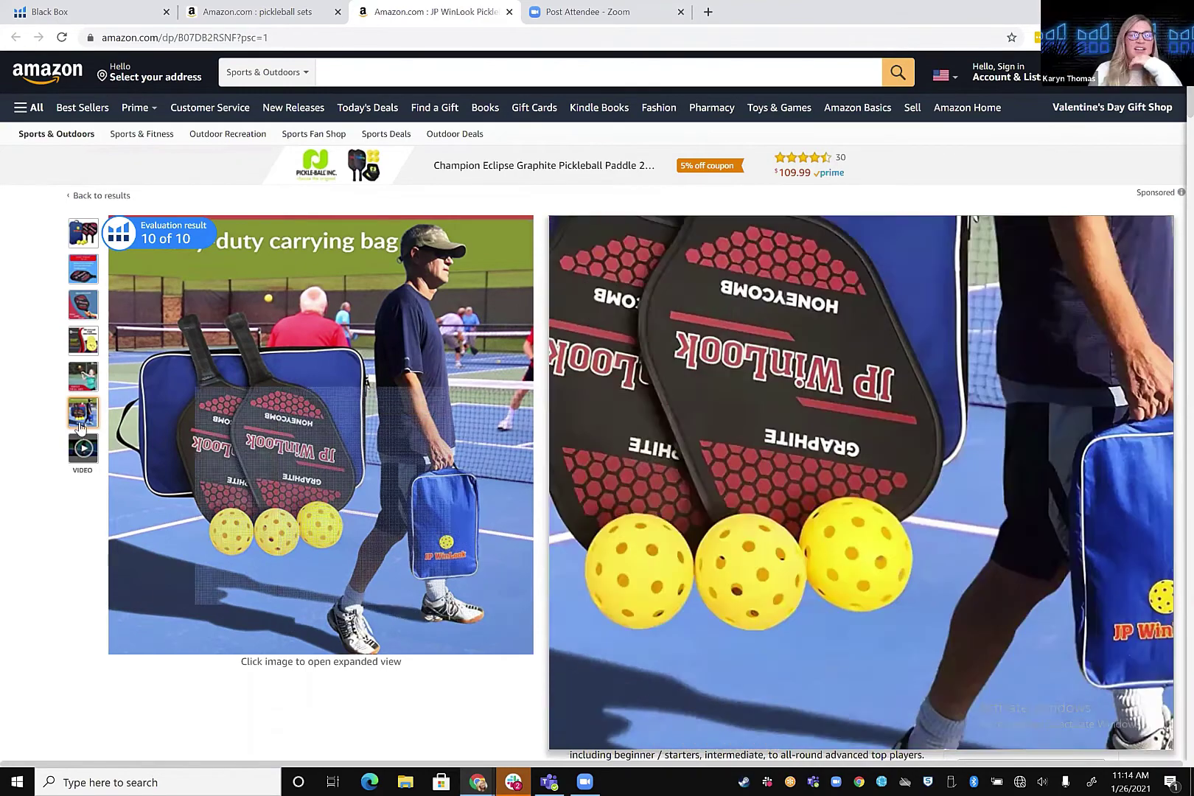
{"action": "mouse_move", "coordinate": [85, 383]}
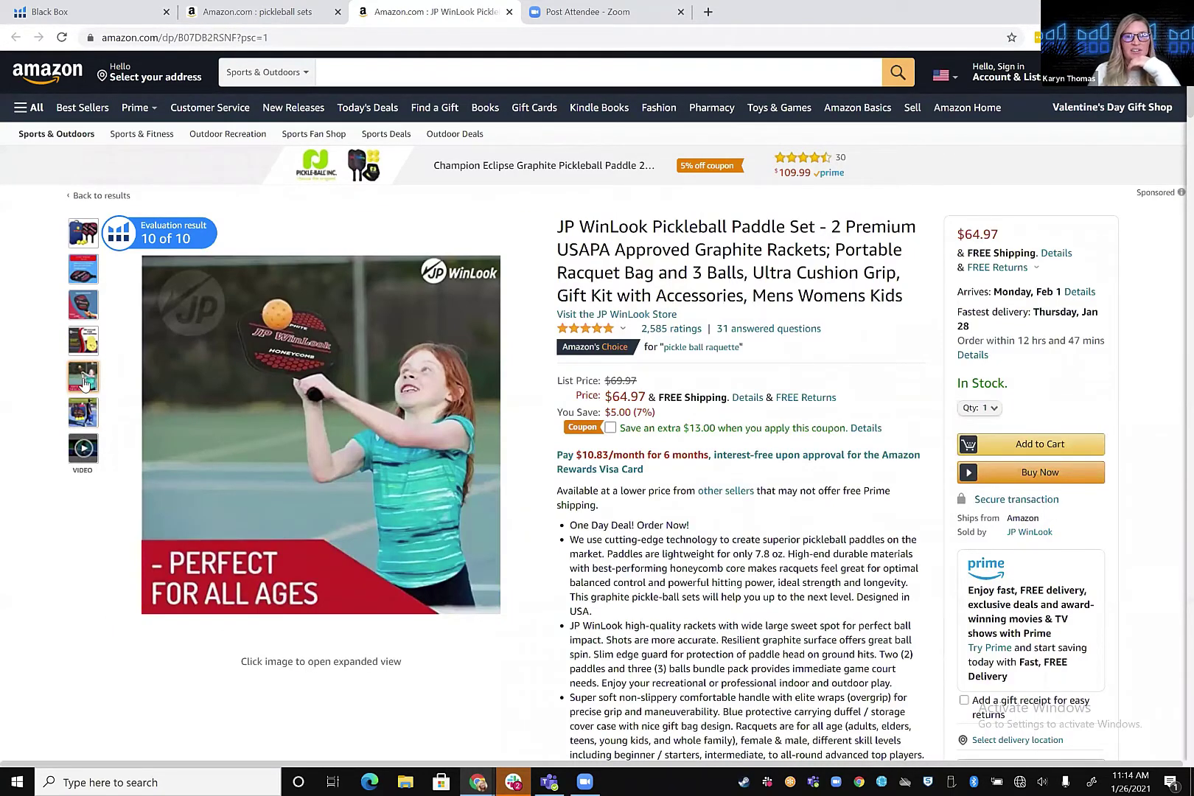
{"action": "mouse_move", "coordinate": [83, 353]}
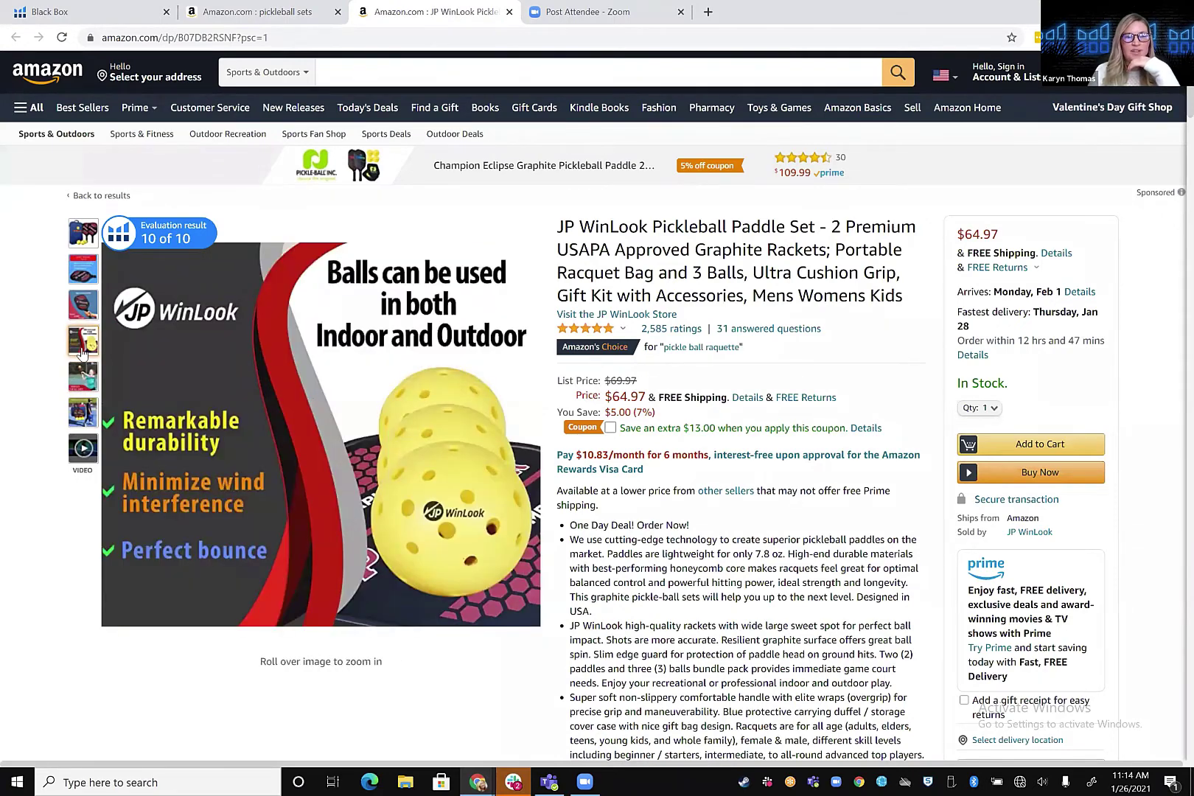
{"action": "mouse_move", "coordinate": [207, 442]}
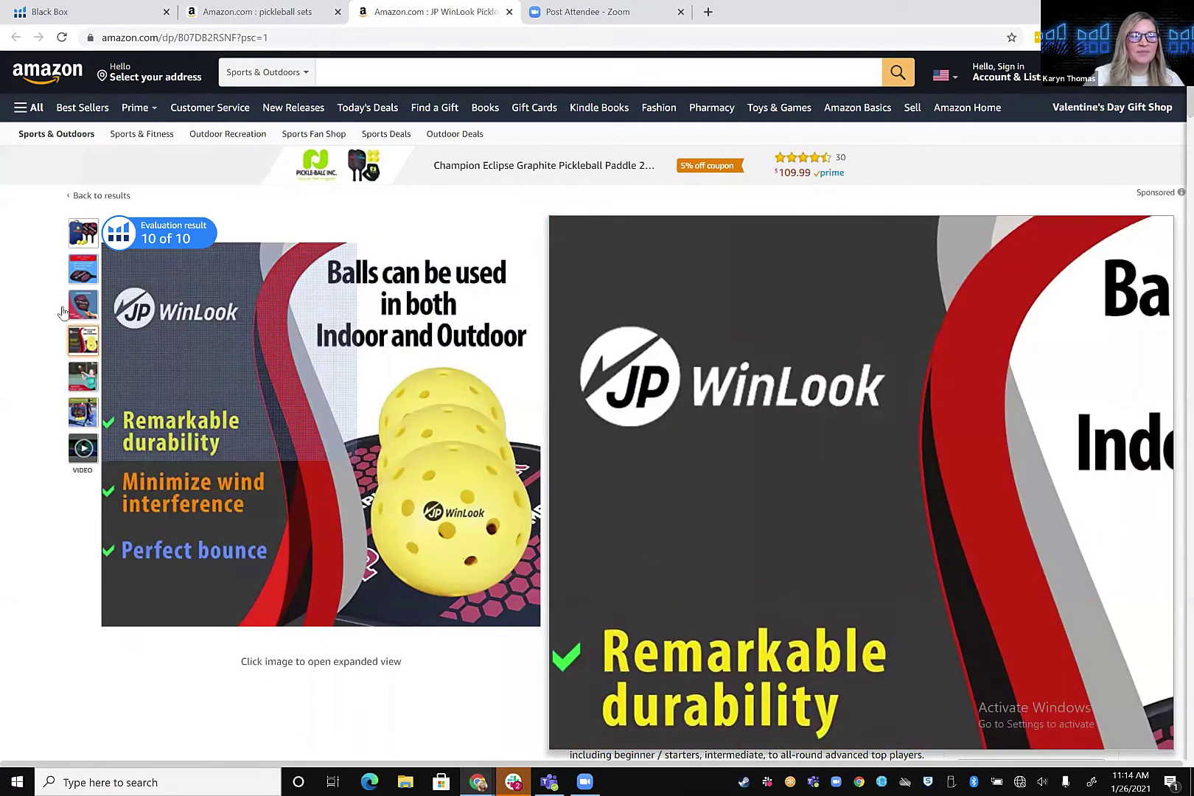
{"action": "mouse_move", "coordinate": [78, 311]}
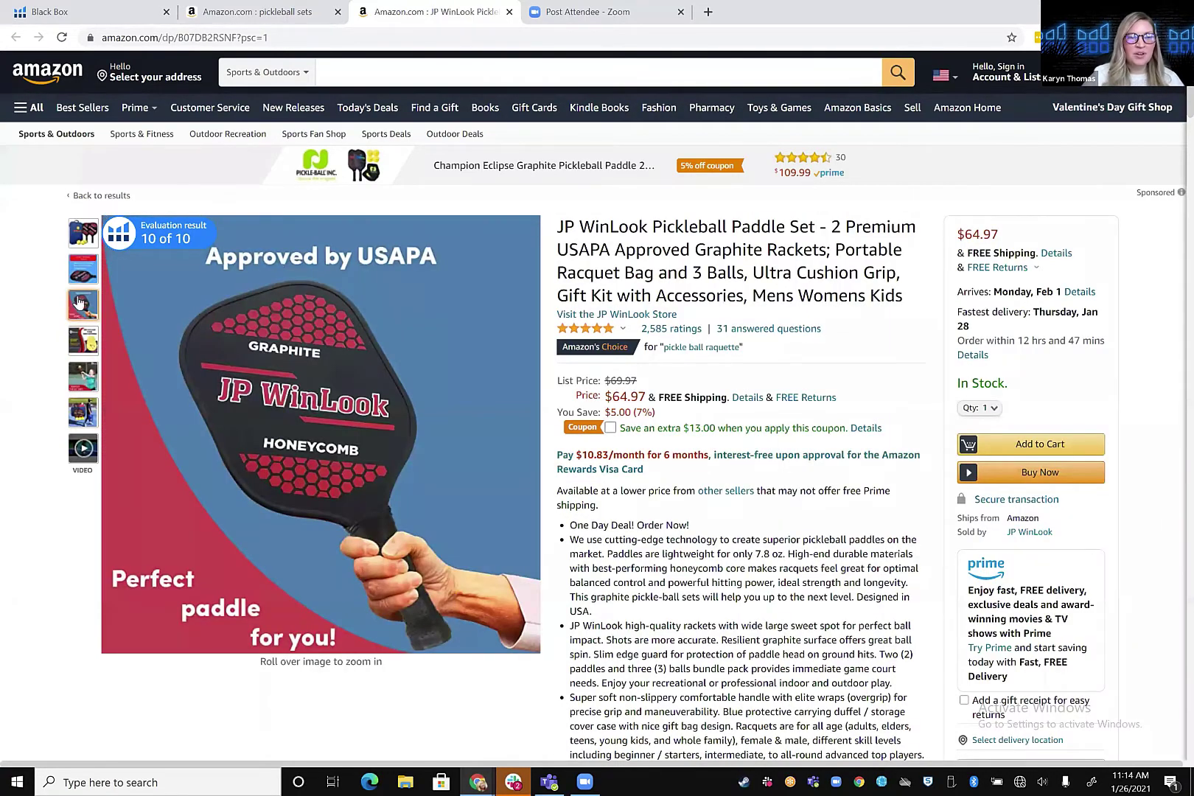
{"action": "mouse_move", "coordinate": [82, 274]}
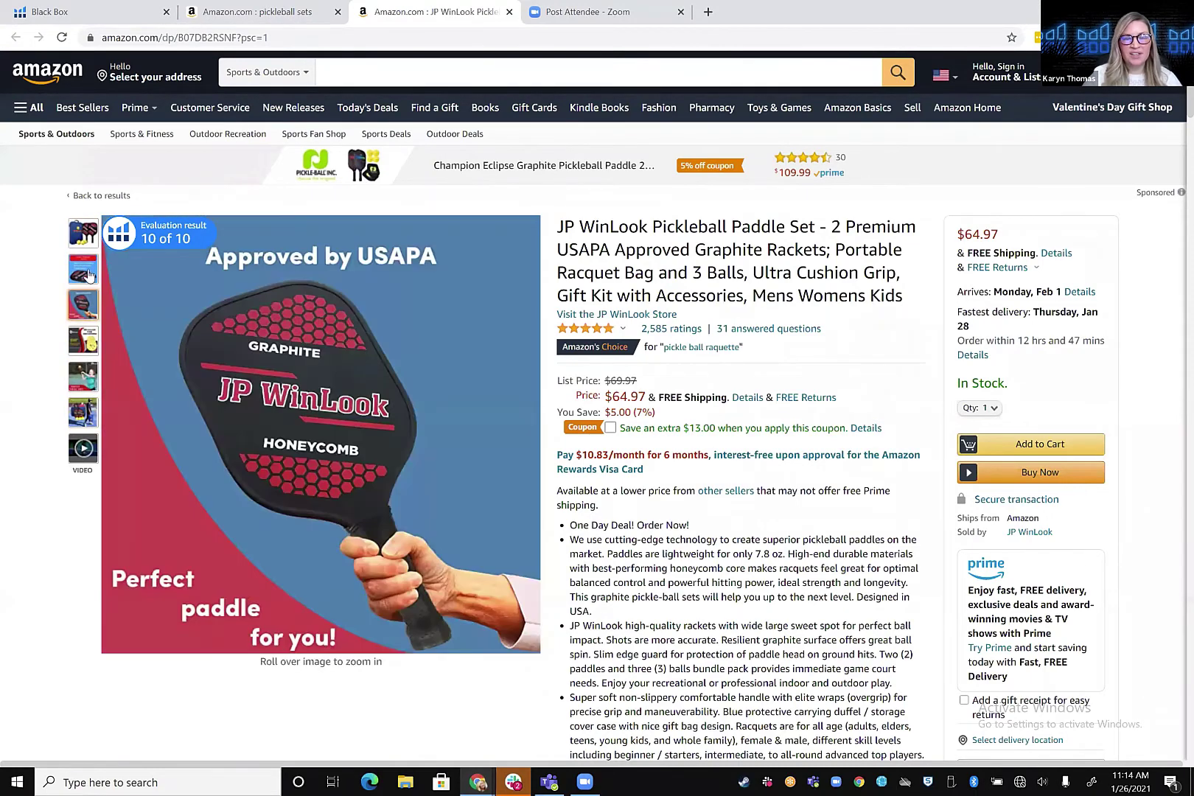
{"action": "mouse_move", "coordinate": [86, 235]}
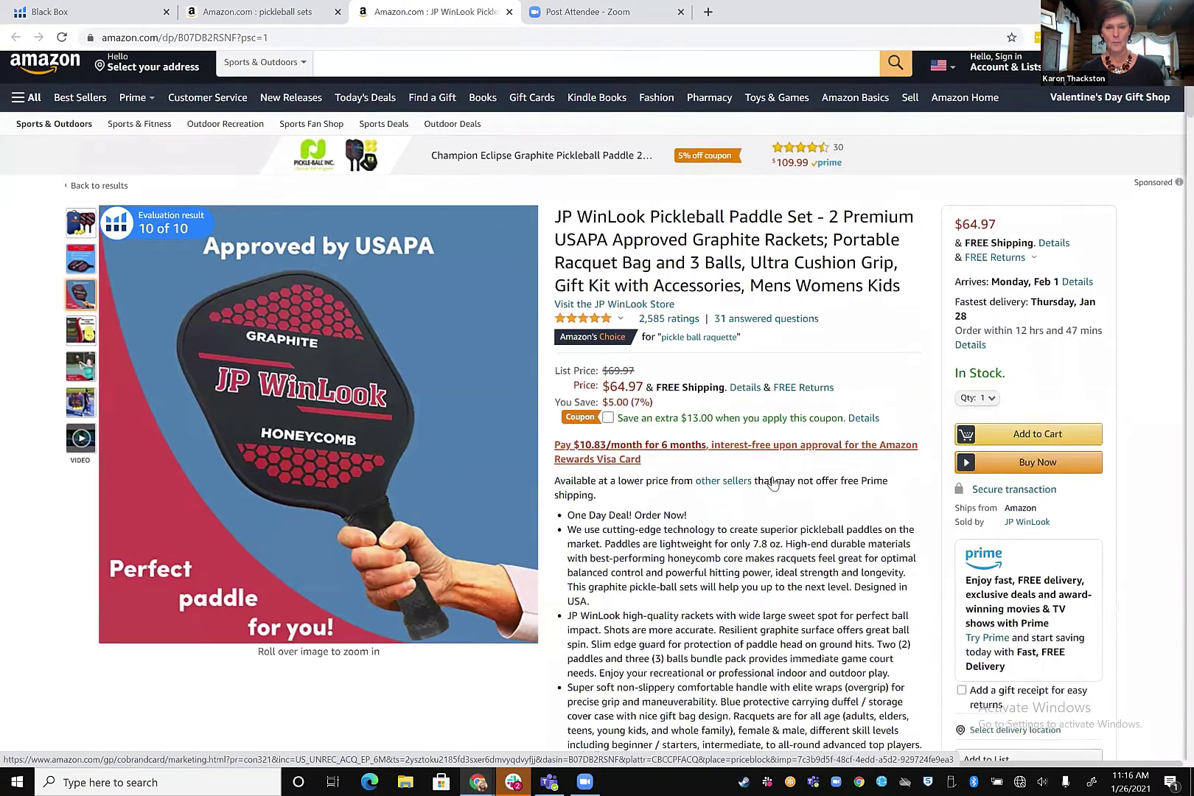
Look over the listing's bullet points and open Helium 10's Review Insights for this product.
{"action": "scroll", "coordinate": [772, 481], "scroll_direction": "down", "scroll_amount": 2}
{"action": "scroll", "coordinate": [773, 477], "scroll_direction": "down", "scroll_amount": 2}
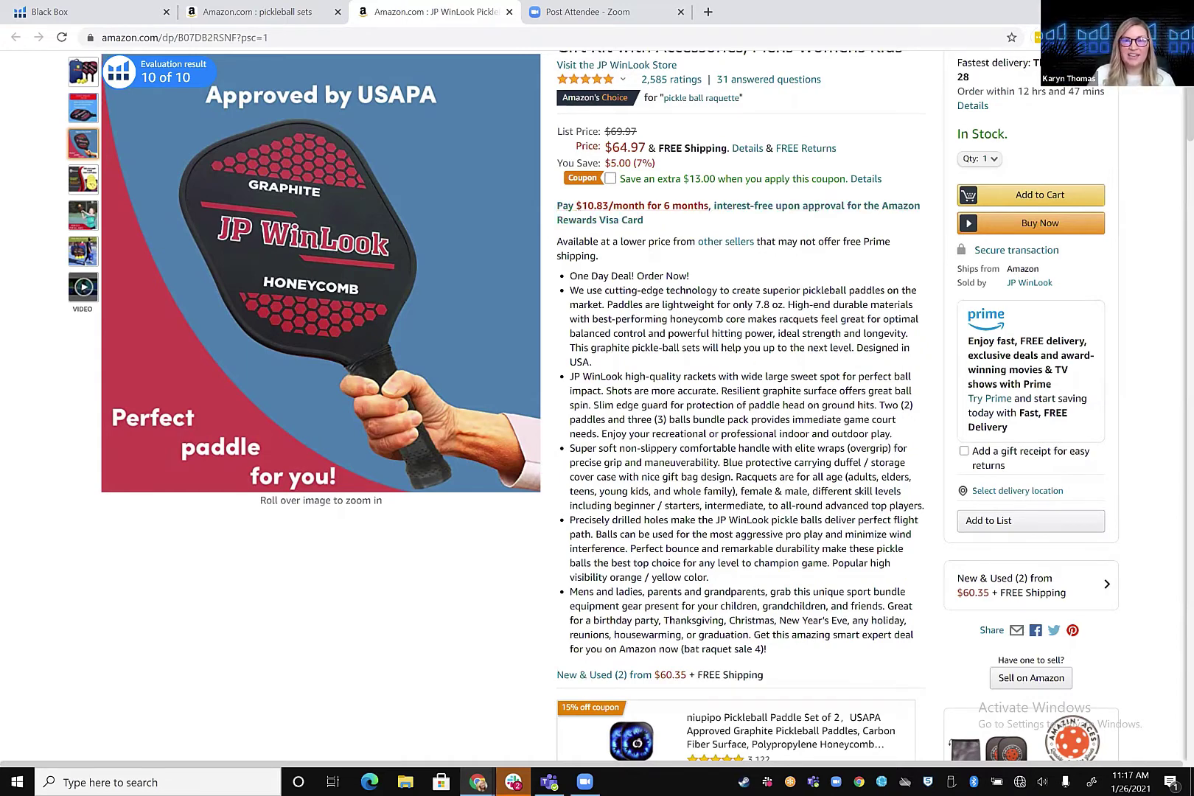
{"action": "left_click", "coordinate": [1062, 38]}
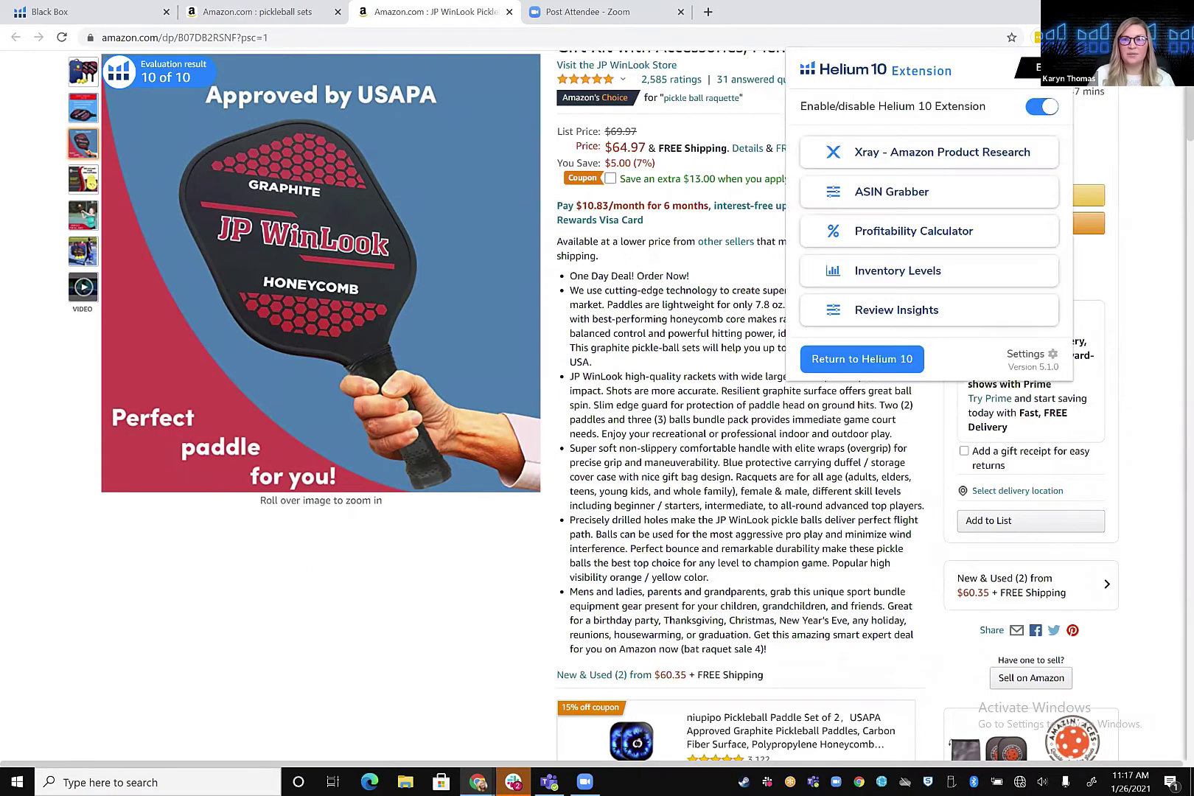
{"action": "left_click", "coordinate": [886, 314]}
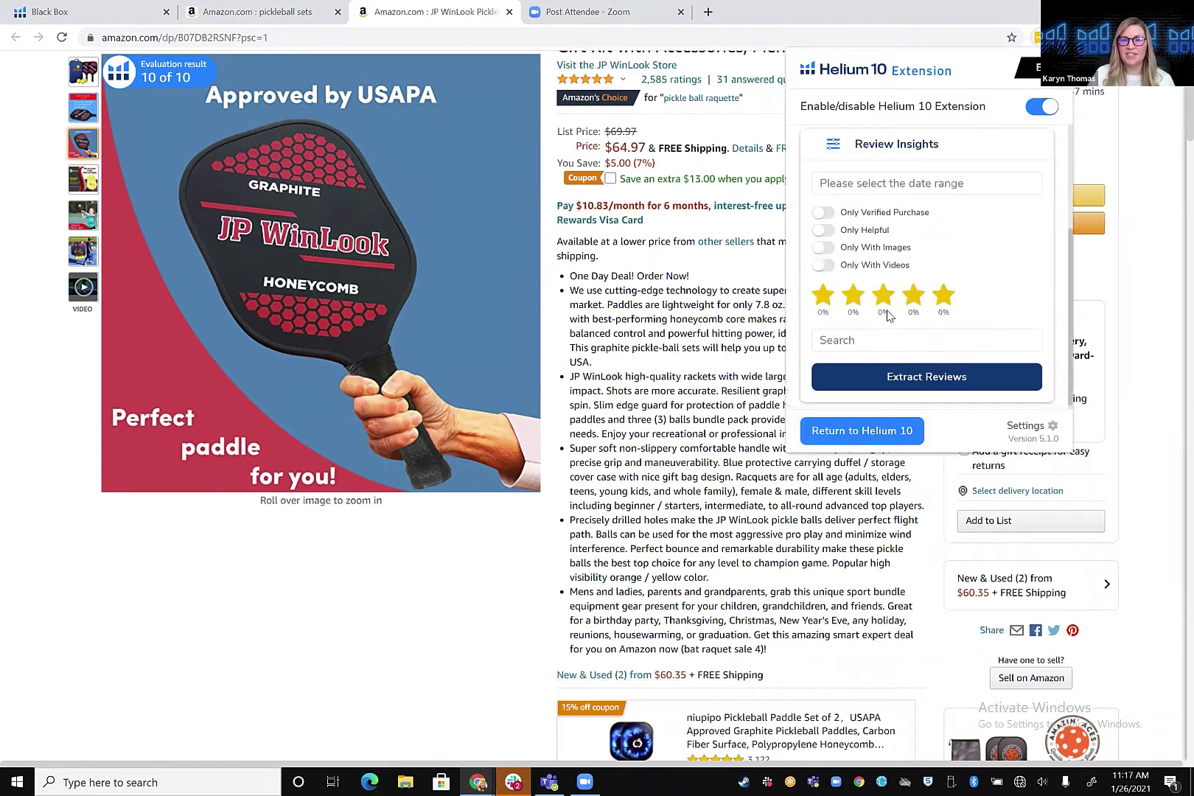
Clear all star ratings in the review filter and enable only the four-star and five-star ratings.
{"action": "left_click", "coordinate": [853, 297]}
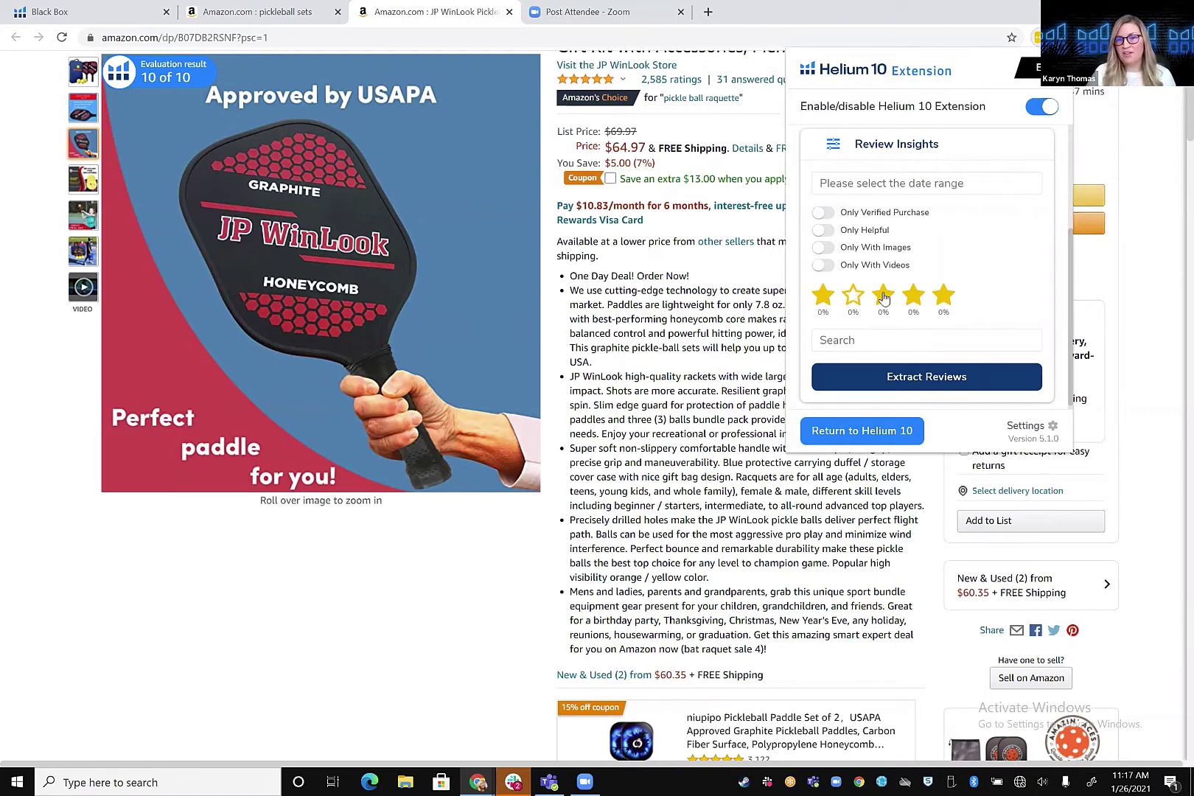
{"action": "left_click", "coordinate": [913, 297]}
{"action": "left_click", "coordinate": [943, 297]}
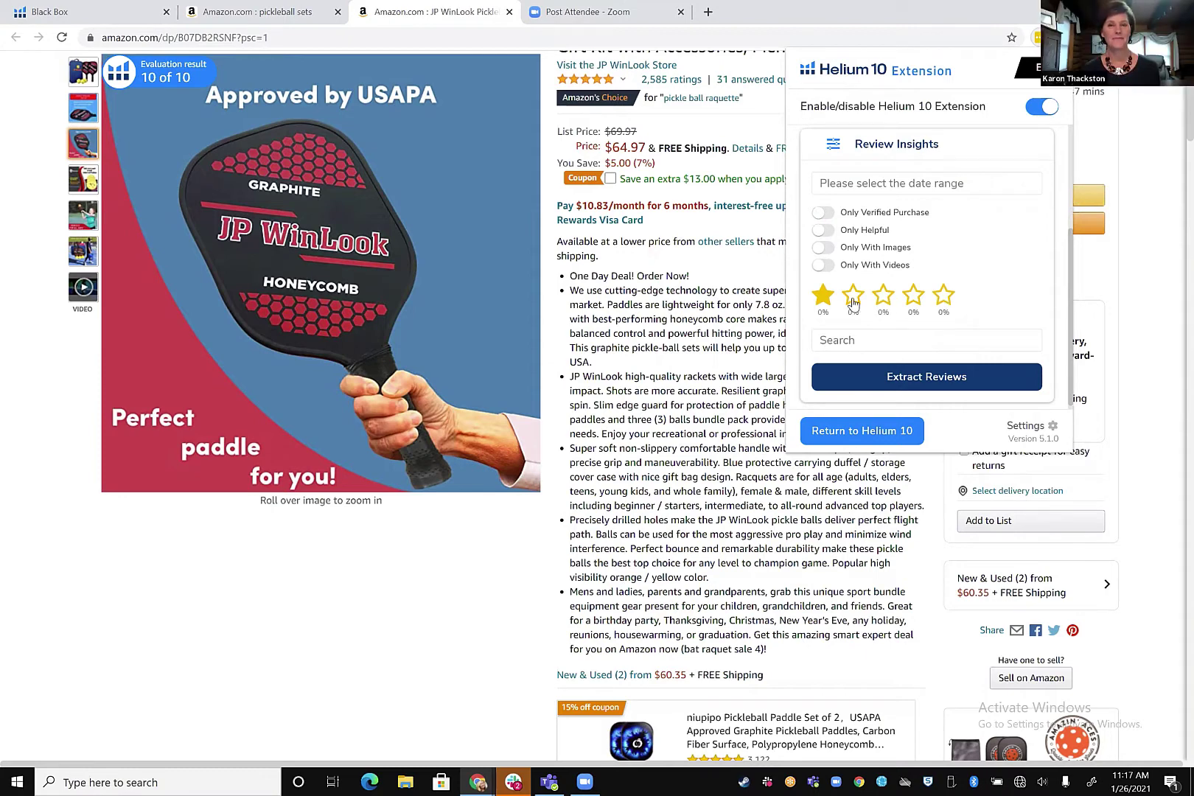
{"action": "left_click", "coordinate": [822, 297]}
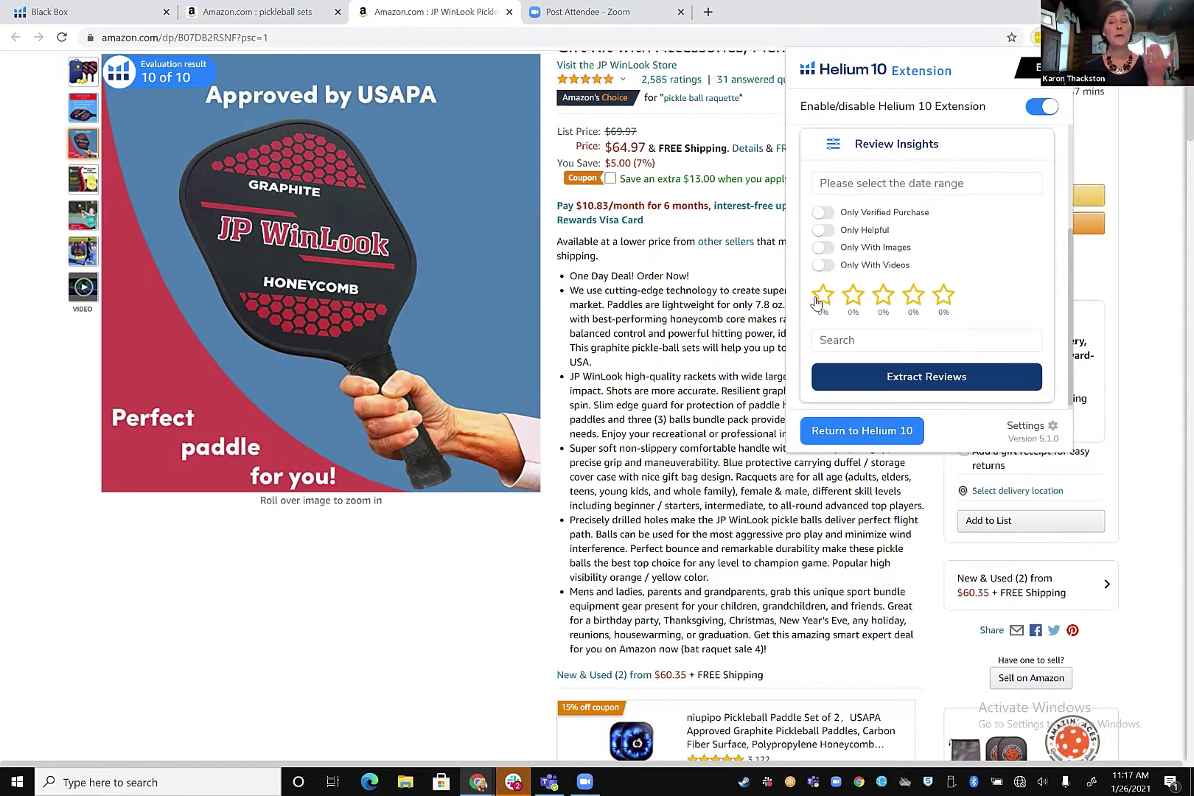
{"action": "left_click", "coordinate": [913, 296]}
{"action": "left_click", "coordinate": [938, 298]}
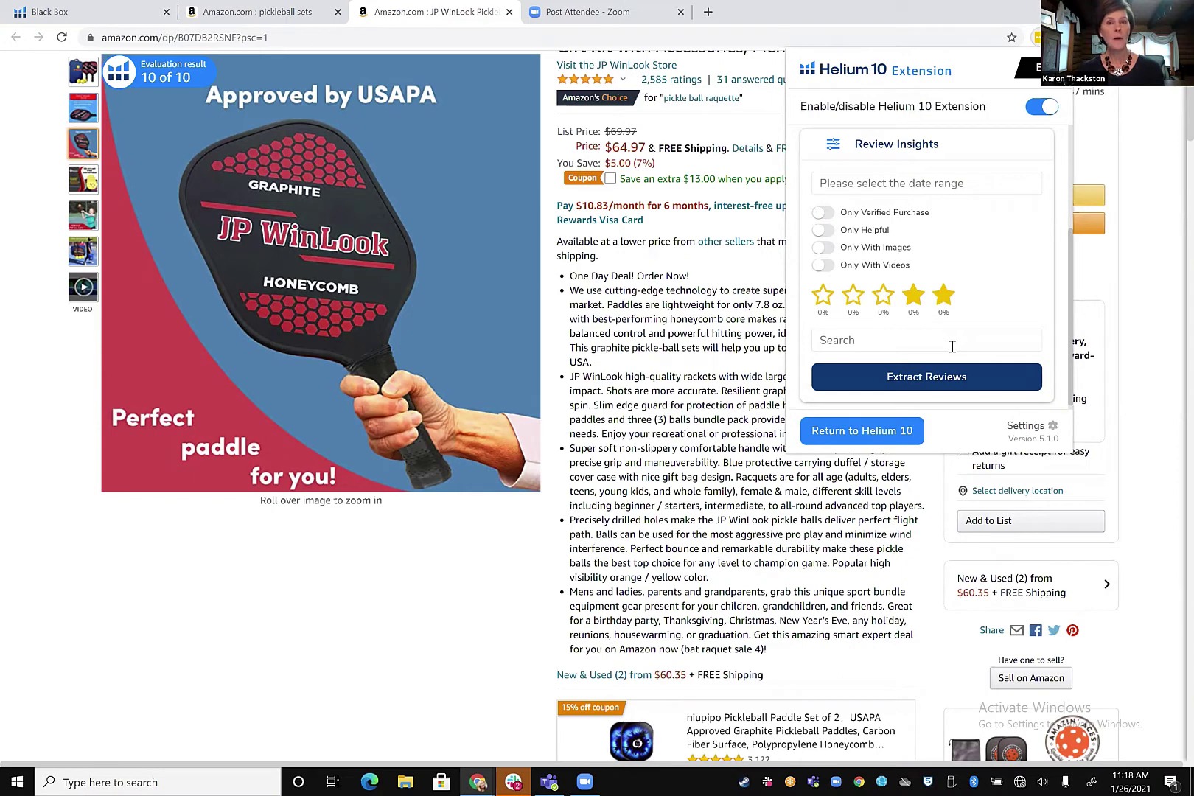
Switch the review filter to only one-star and two-star ratings and extract the reviews.
{"action": "left_click", "coordinate": [822, 297]}
{"action": "left_click", "coordinate": [849, 302]}
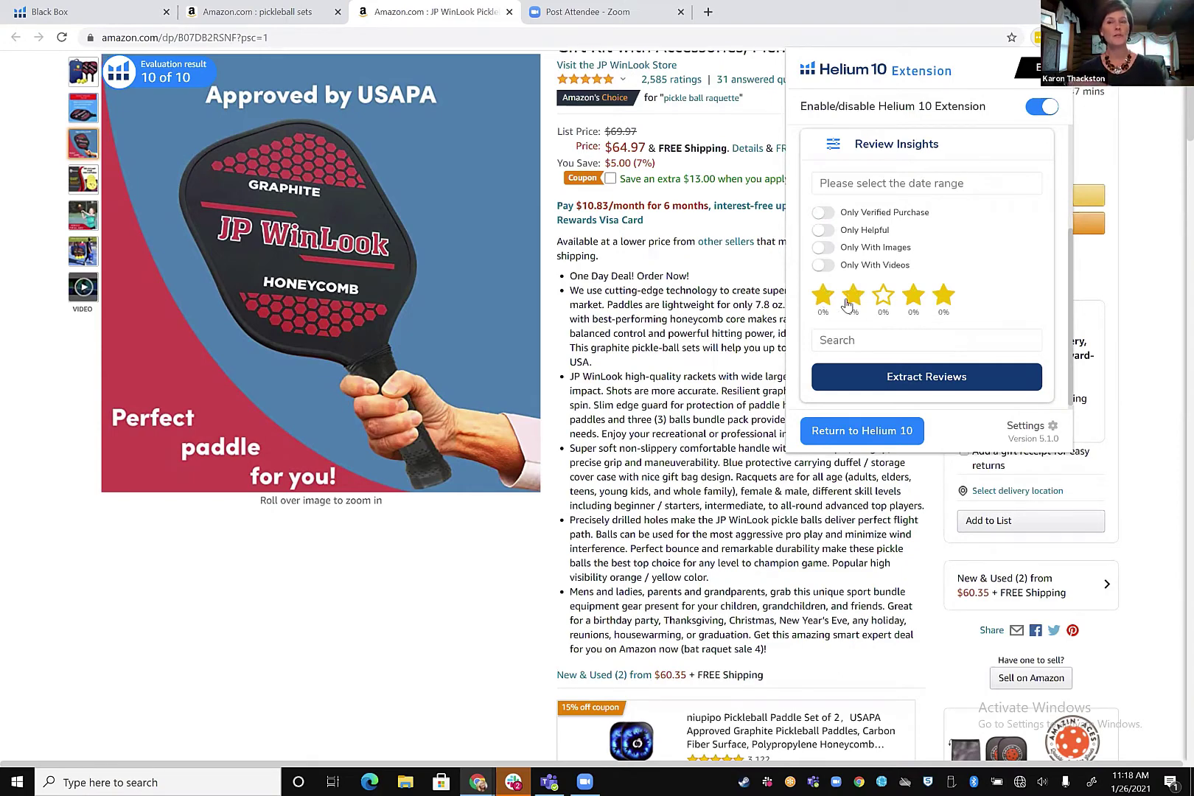
{"action": "left_click", "coordinate": [914, 298]}
{"action": "left_click", "coordinate": [943, 299]}
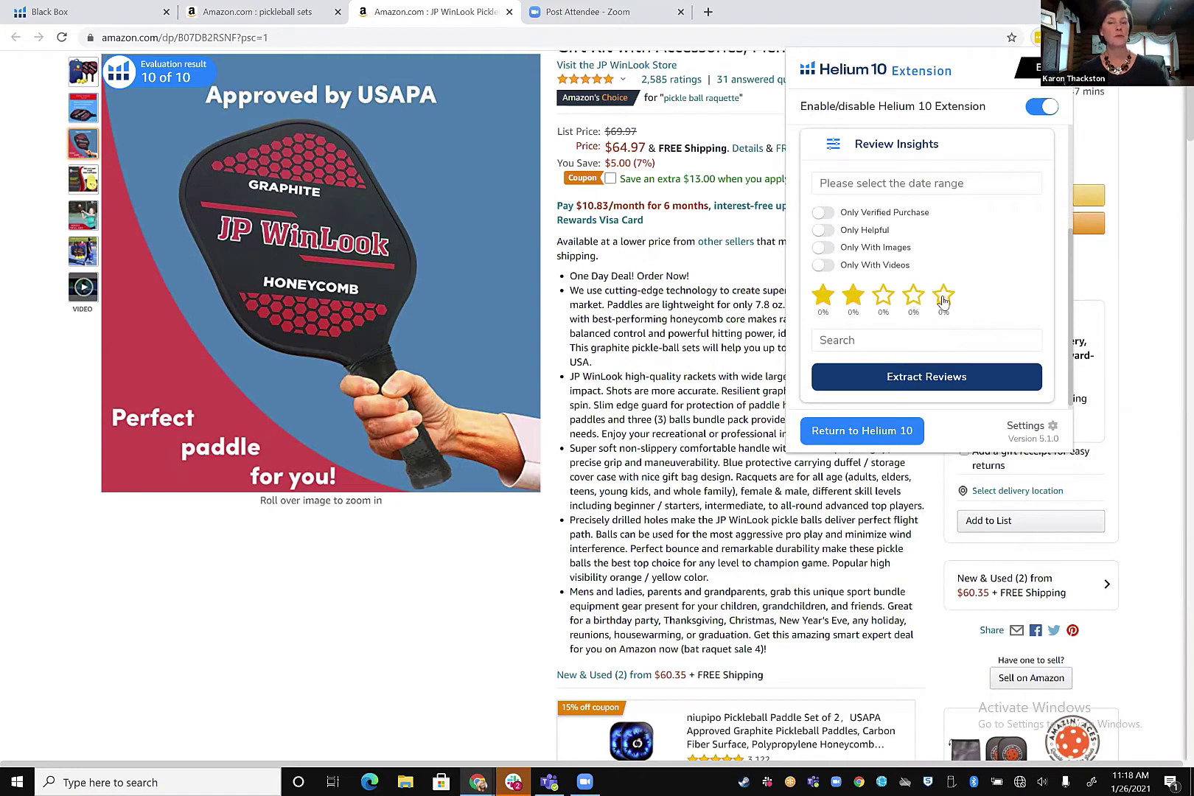
{"action": "left_click", "coordinate": [924, 378]}
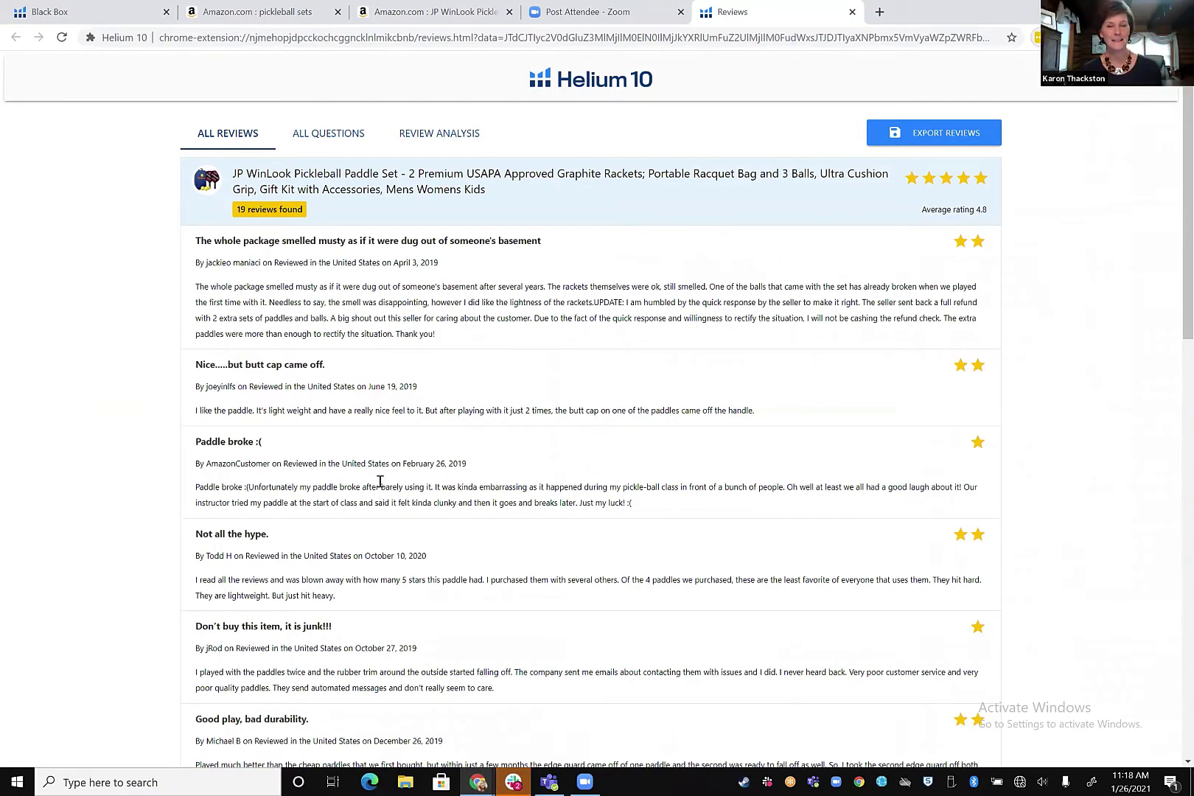
Skim the extracted low-rated reviews and display the Review Analysis phrases.
{"action": "scroll", "coordinate": [379, 481], "scroll_direction": "down", "scroll_amount": 1}
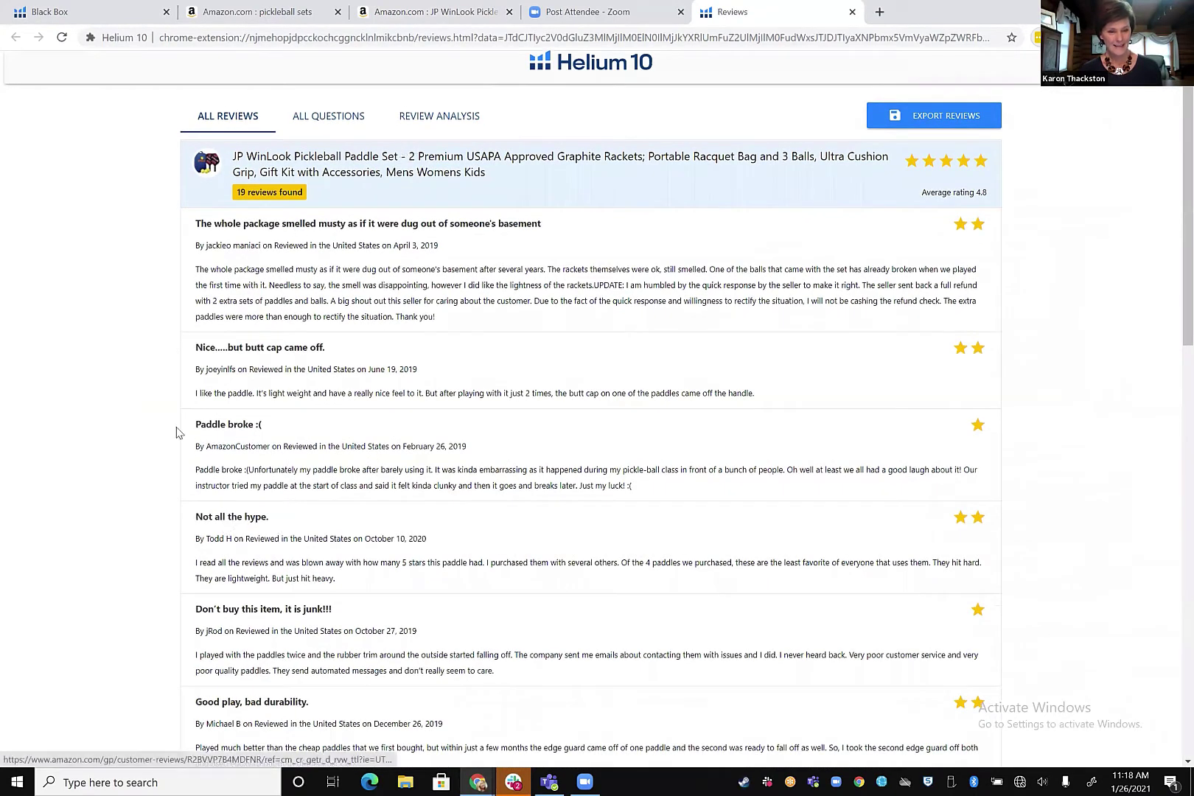
{"action": "scroll", "coordinate": [267, 516], "scroll_direction": "down", "scroll_amount": 3}
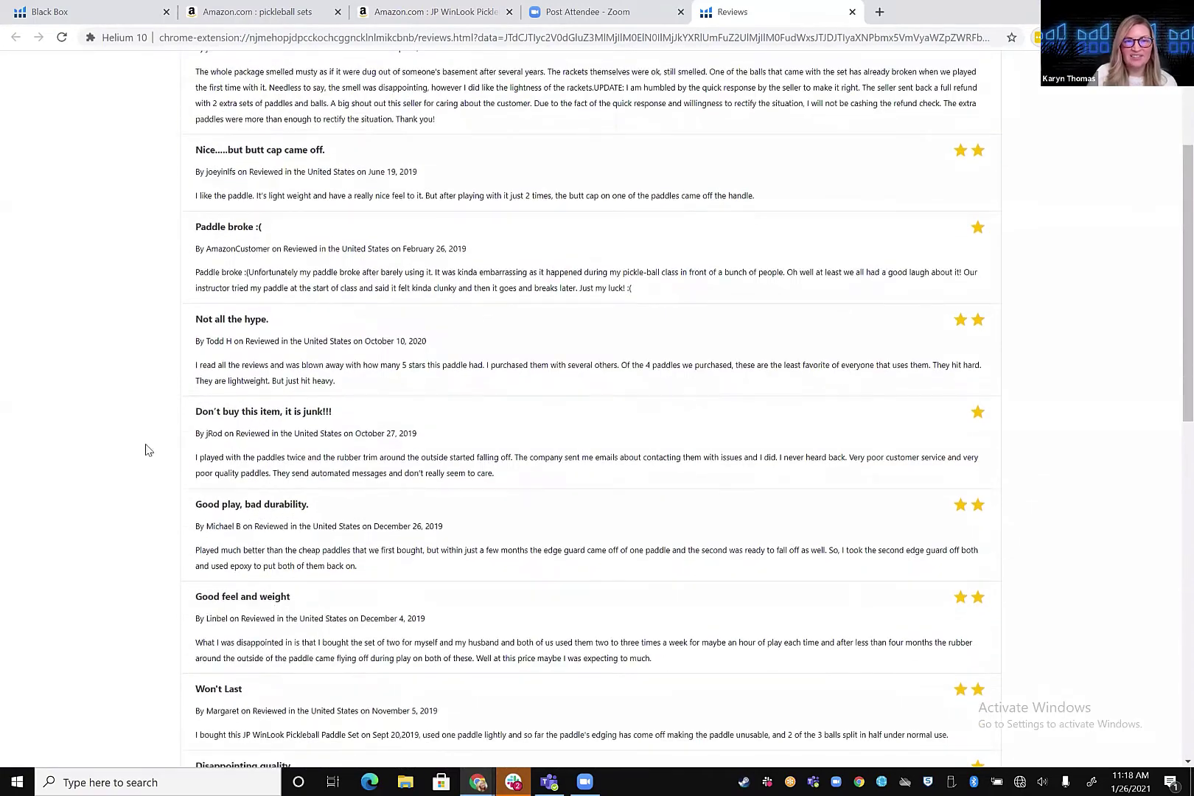
{"action": "scroll", "coordinate": [234, 436], "scroll_direction": "up", "scroll_amount": 1}
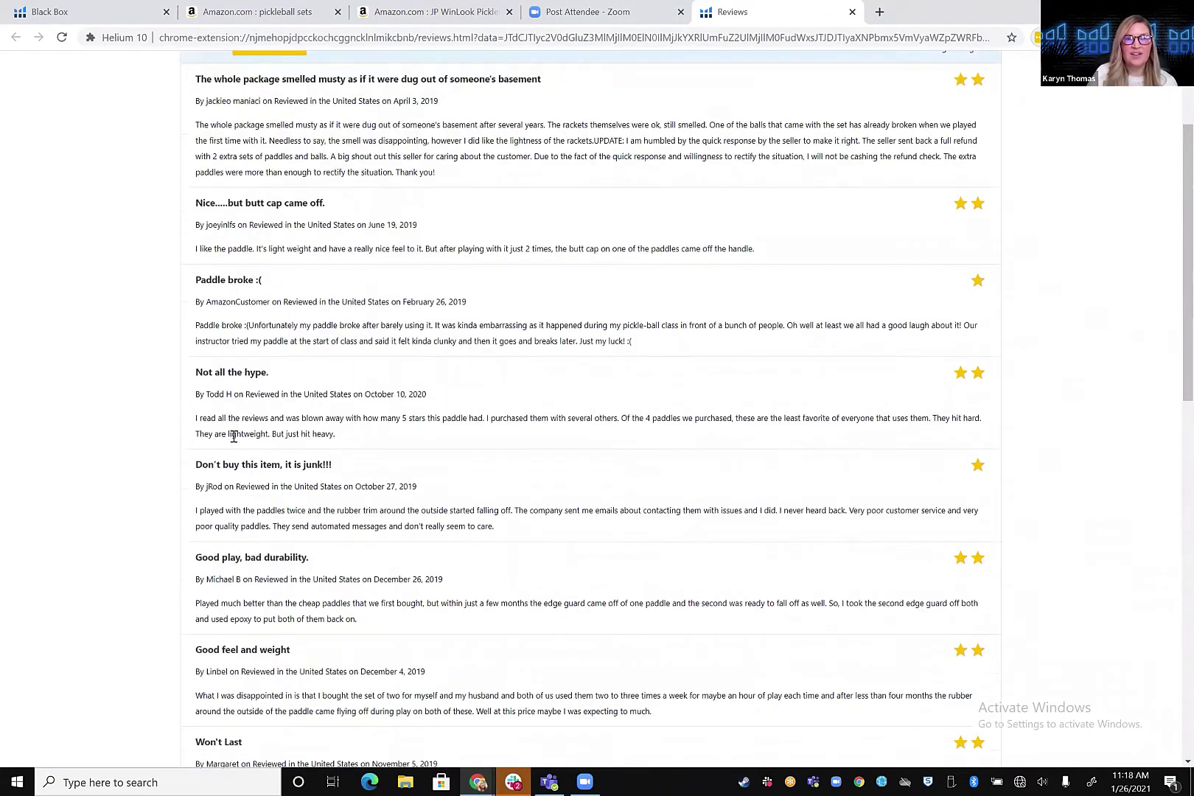
{"action": "scroll", "coordinate": [234, 437], "scroll_direction": "up", "scroll_amount": 2}
{"action": "left_click", "coordinate": [438, 140]}
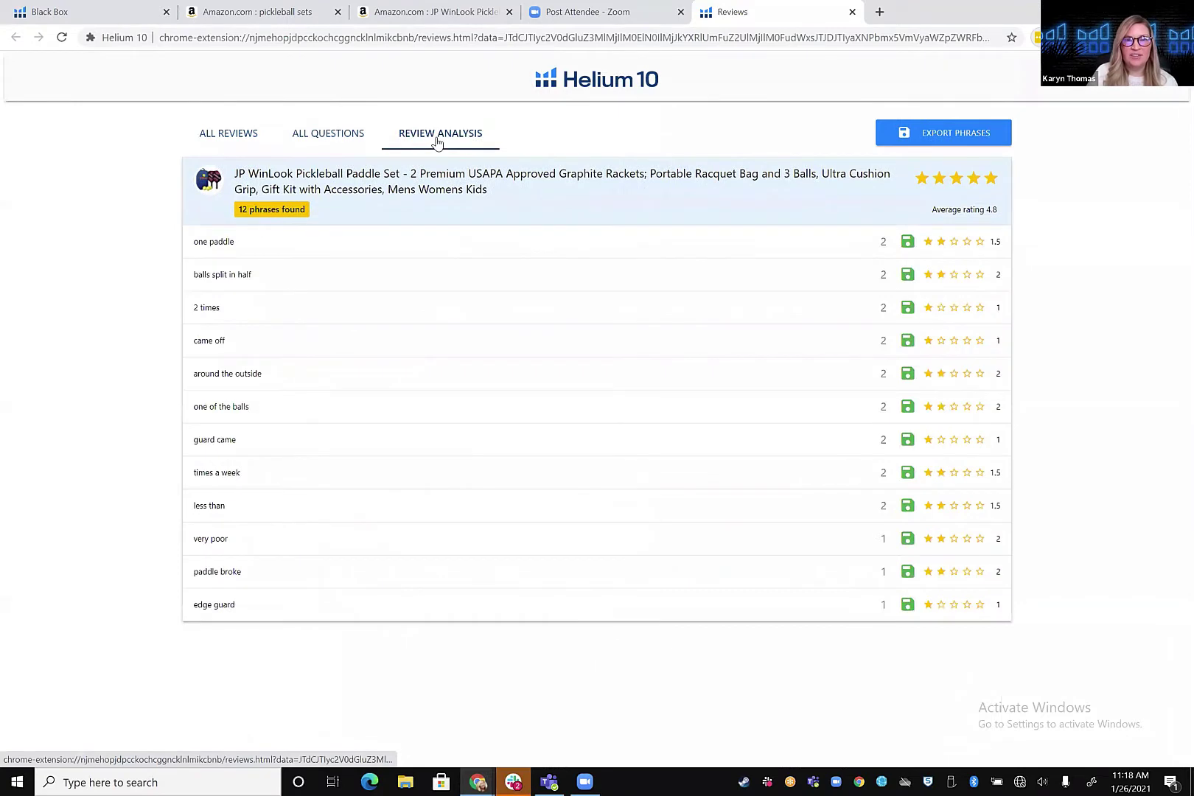
Read the low-rated reviews behind the phrases "one paddle" and "balls split in half".
{"action": "left_click", "coordinate": [213, 246]}
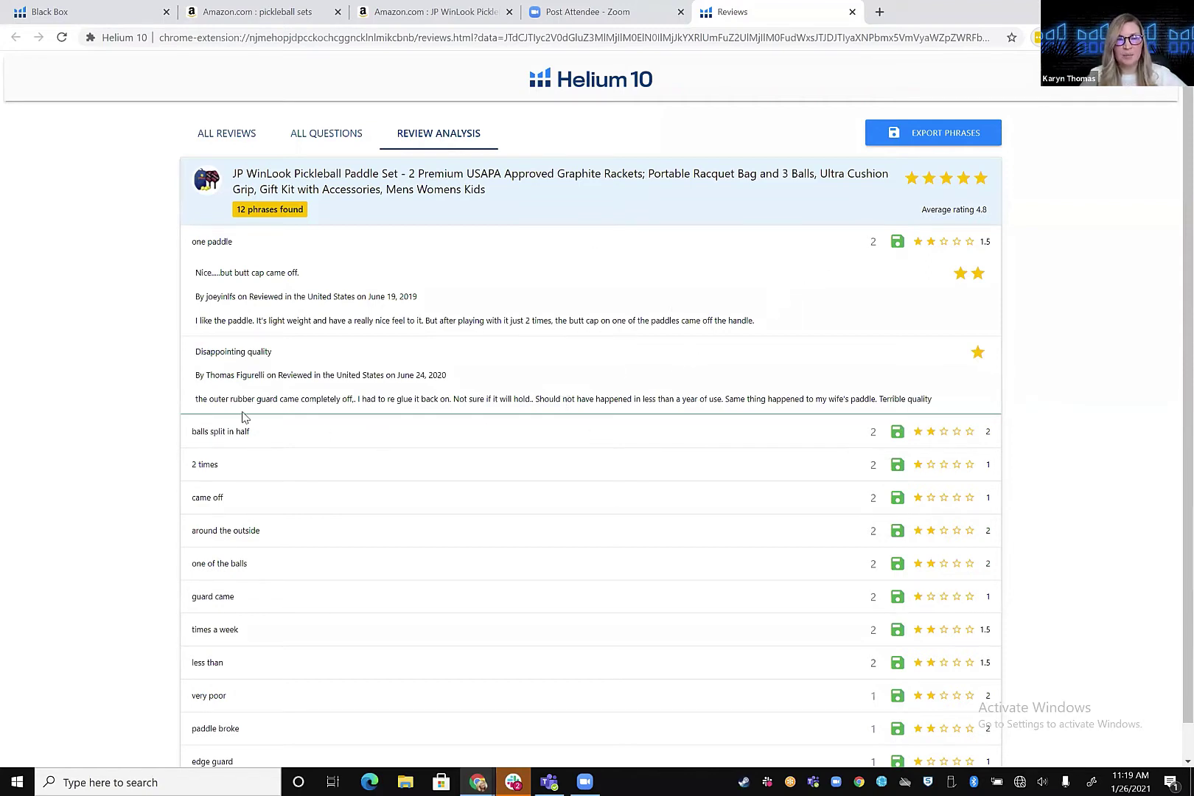
{"action": "left_click", "coordinate": [228, 433]}
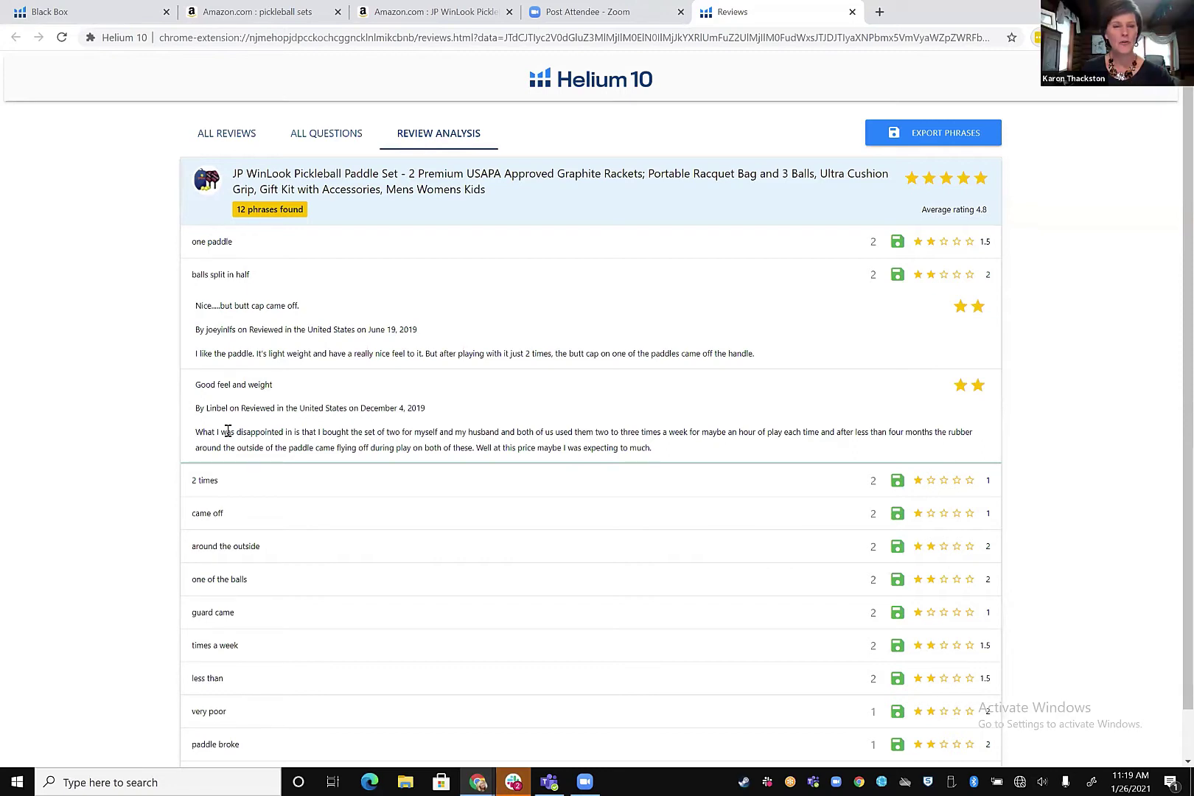
{"action": "left_click", "coordinate": [210, 245]}
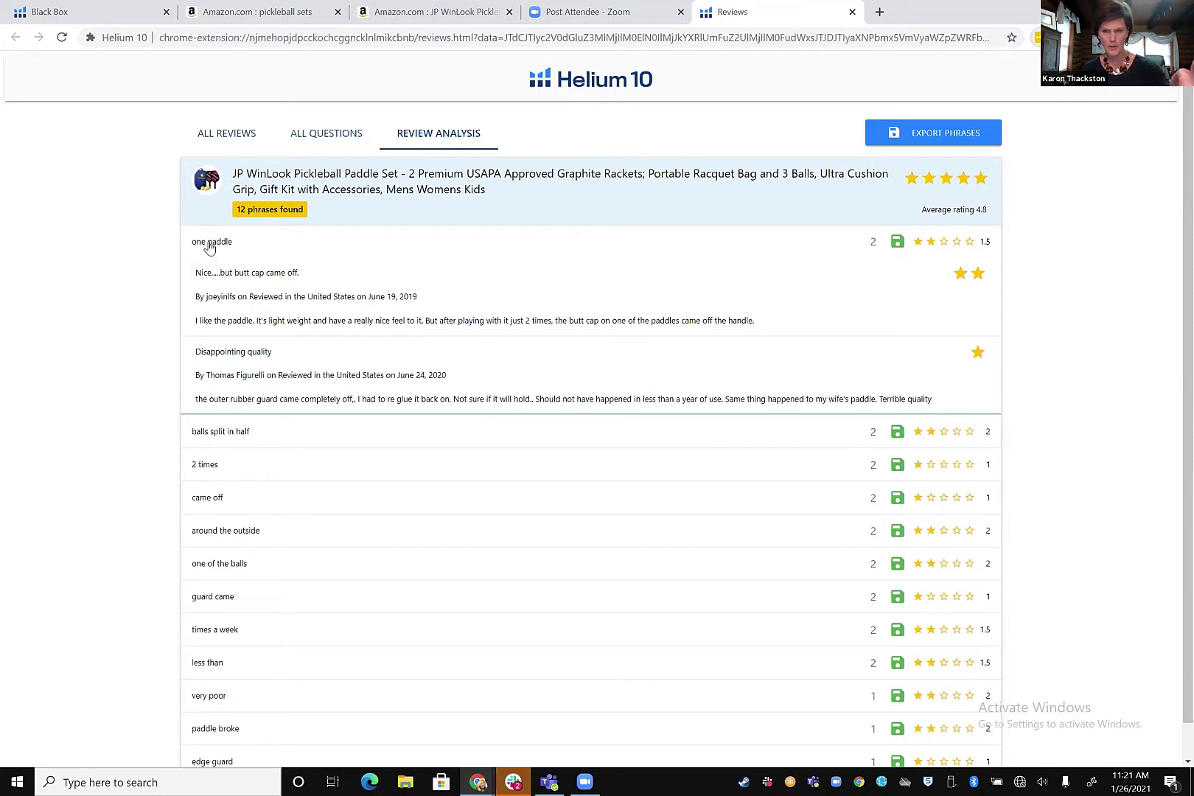
{"action": "left_click", "coordinate": [213, 432]}
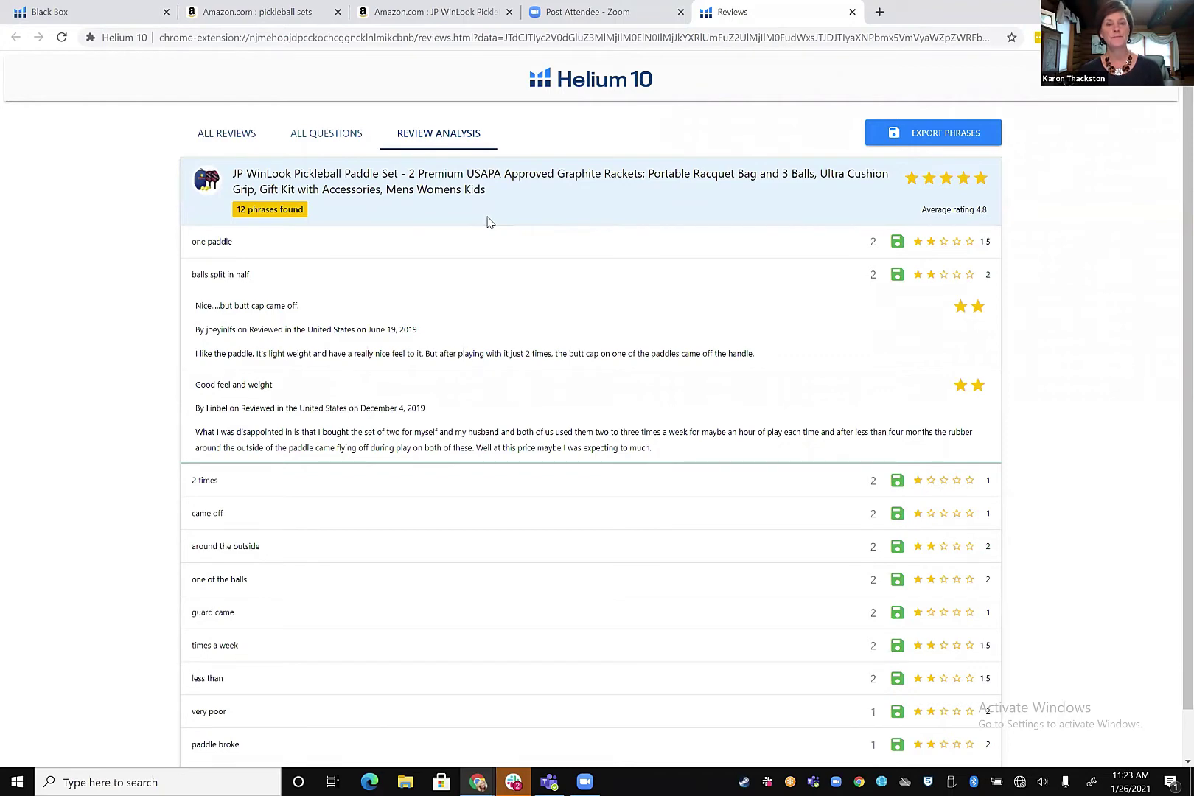
Return to the JP WinLook product listing and open it in Helium 10's Listing Optimizer.
{"action": "left_click", "coordinate": [284, 11]}
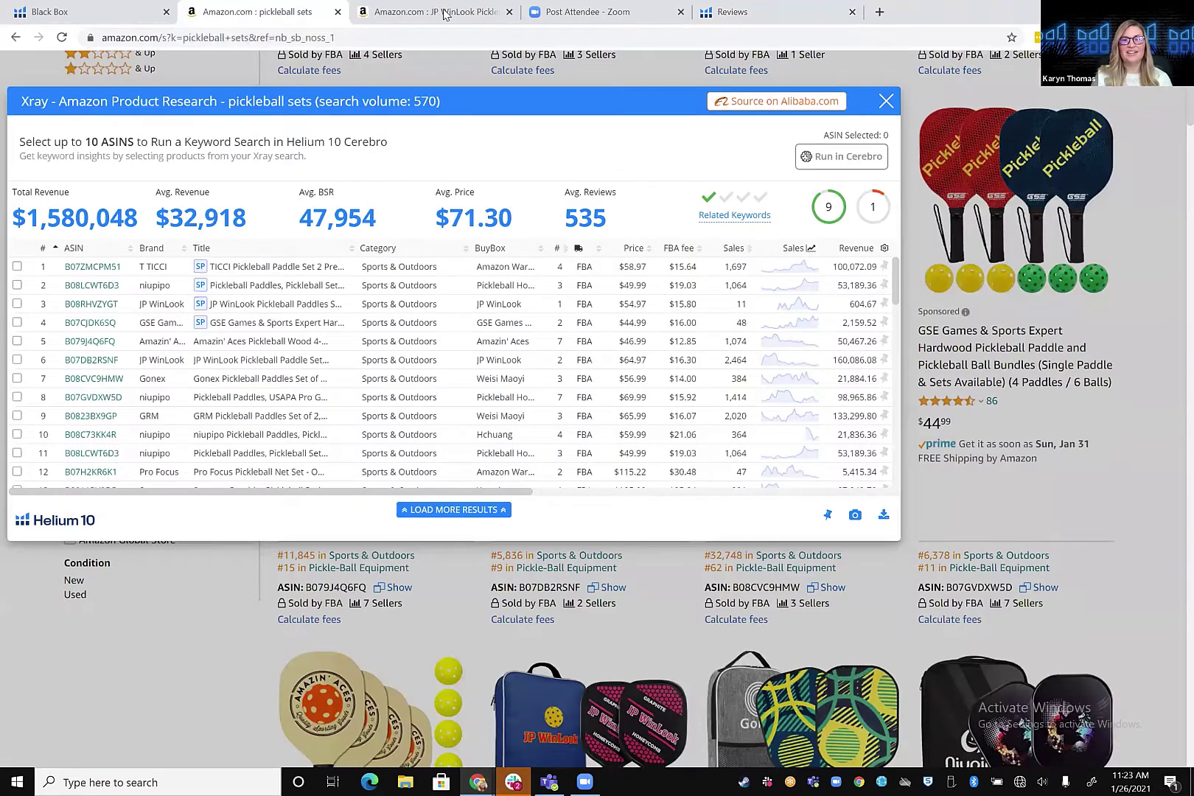
{"action": "left_click", "coordinate": [445, 14]}
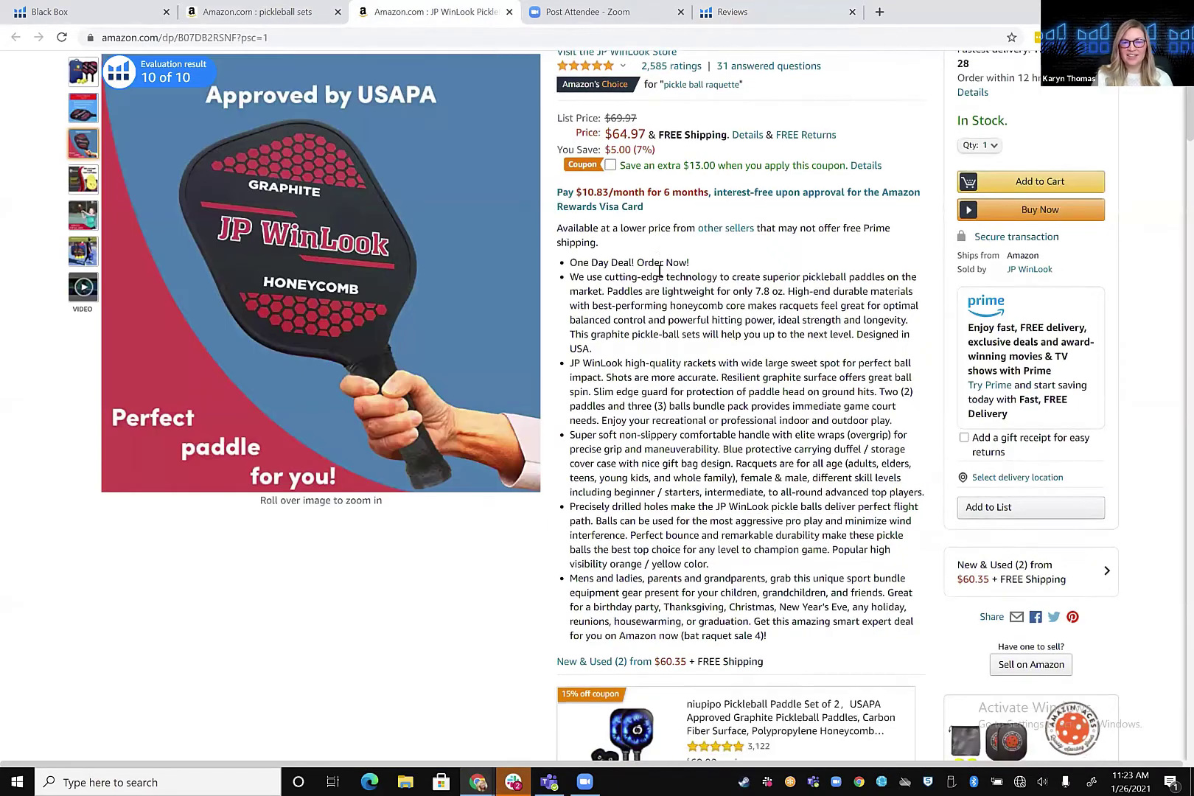
{"action": "scroll", "coordinate": [660, 271], "scroll_direction": "down", "scroll_amount": 3}
{"action": "scroll", "coordinate": [660, 271], "scroll_direction": "down", "scroll_amount": 1}
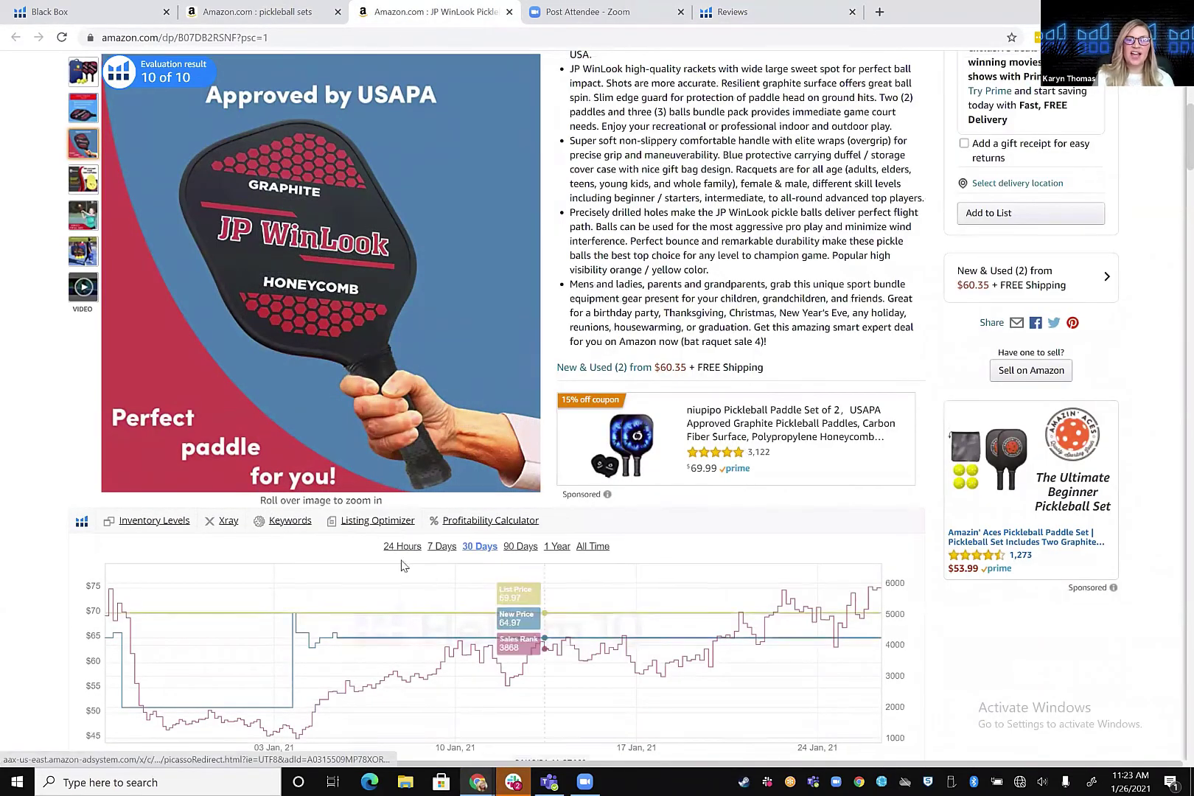
{"action": "left_click", "coordinate": [364, 524]}
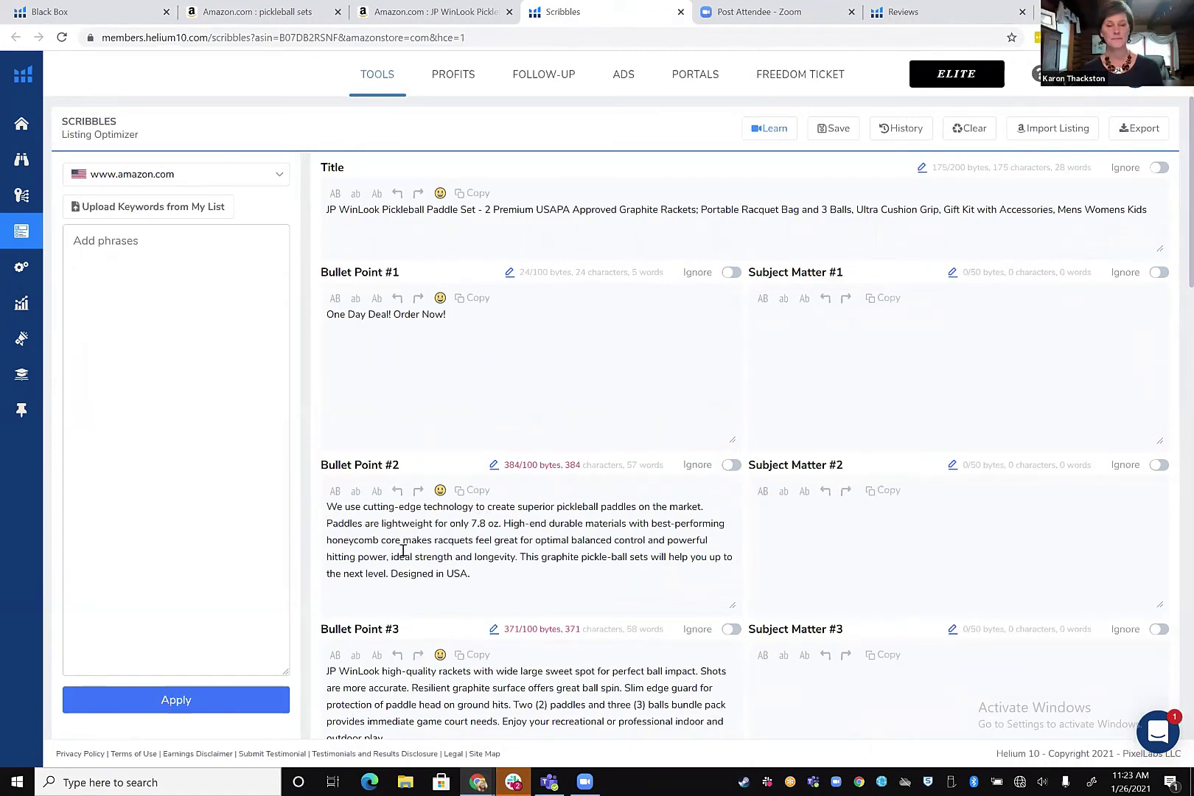
Insert the heading "GREAT STARTER SET!" at the start of Bullet Point #2.
{"action": "left_click", "coordinate": [329, 509]}
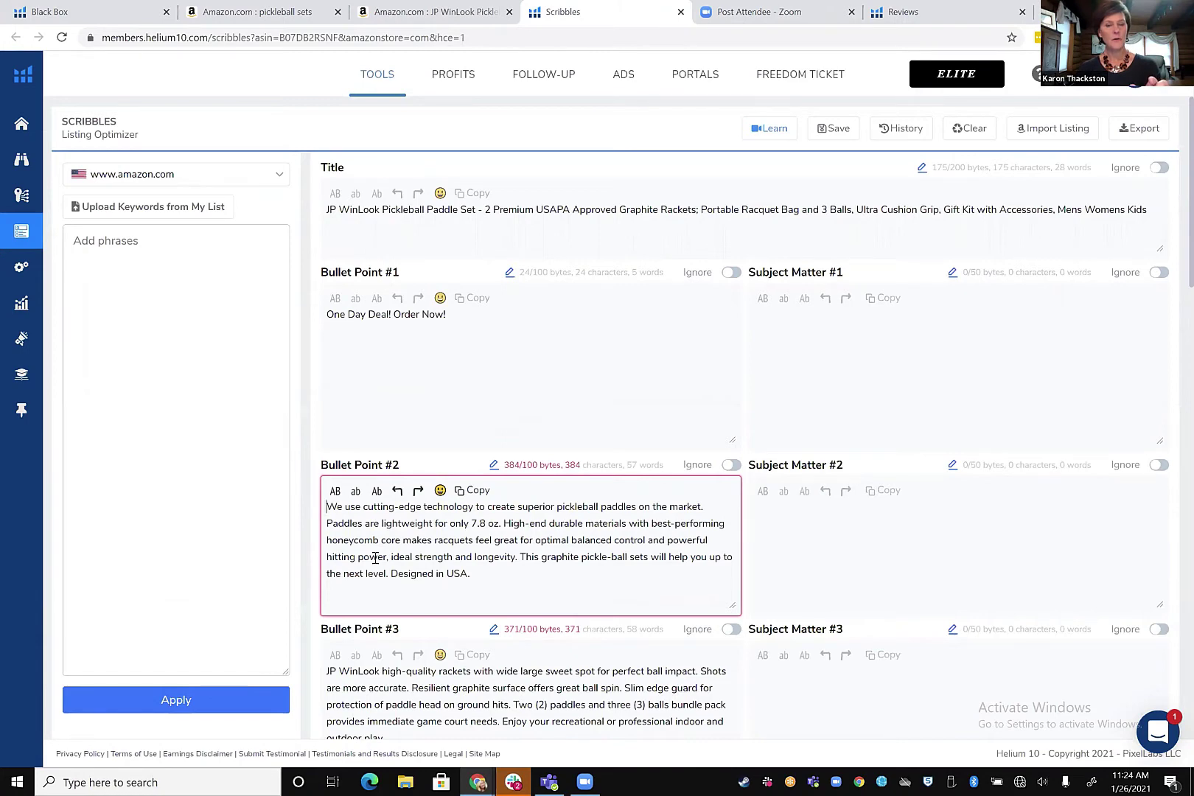
{"action": "type", "text": "GREAT STAR"}
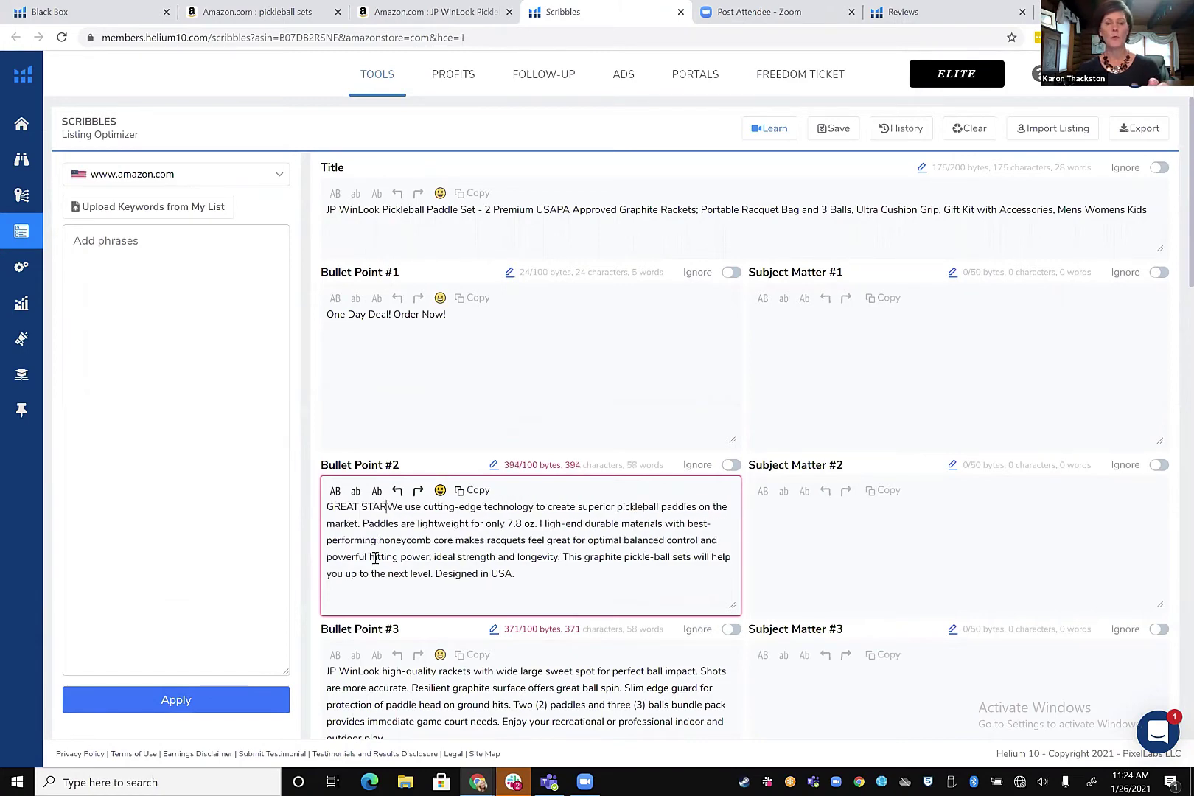
{"action": "type", "text": "TER SET"}
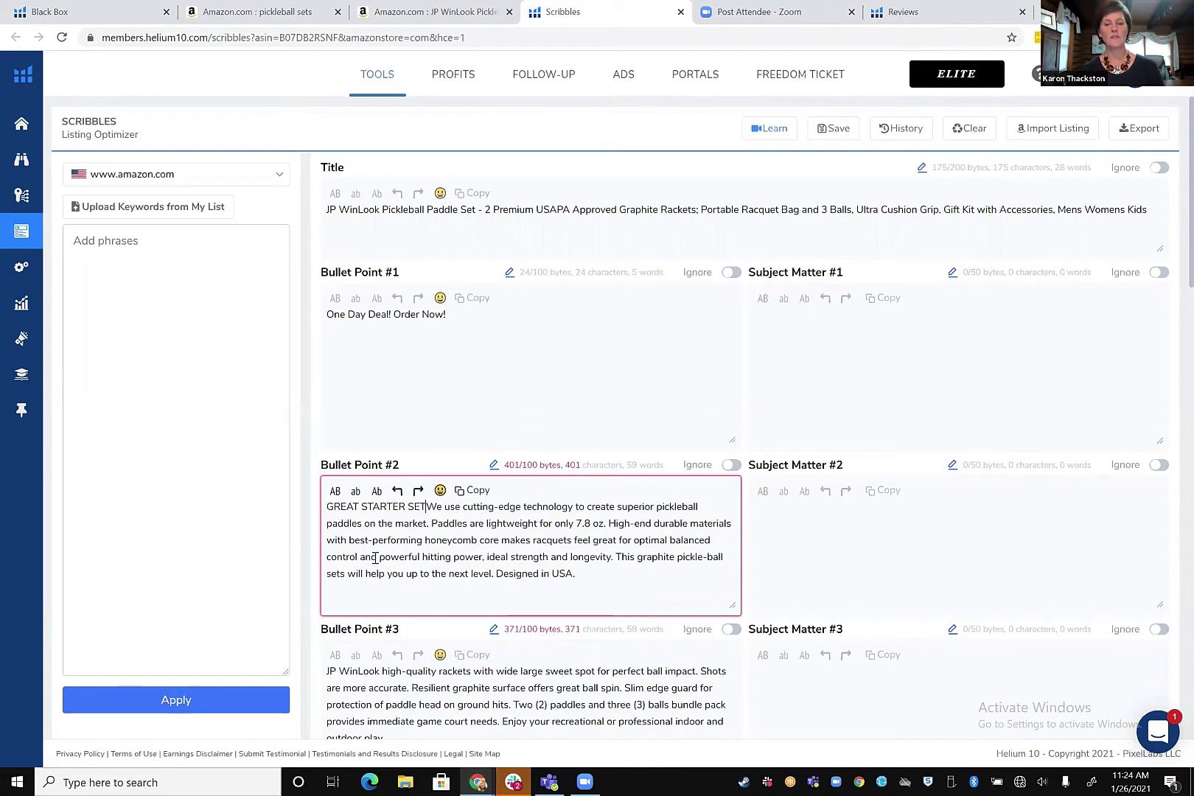
{"action": "type", "text": "!"}
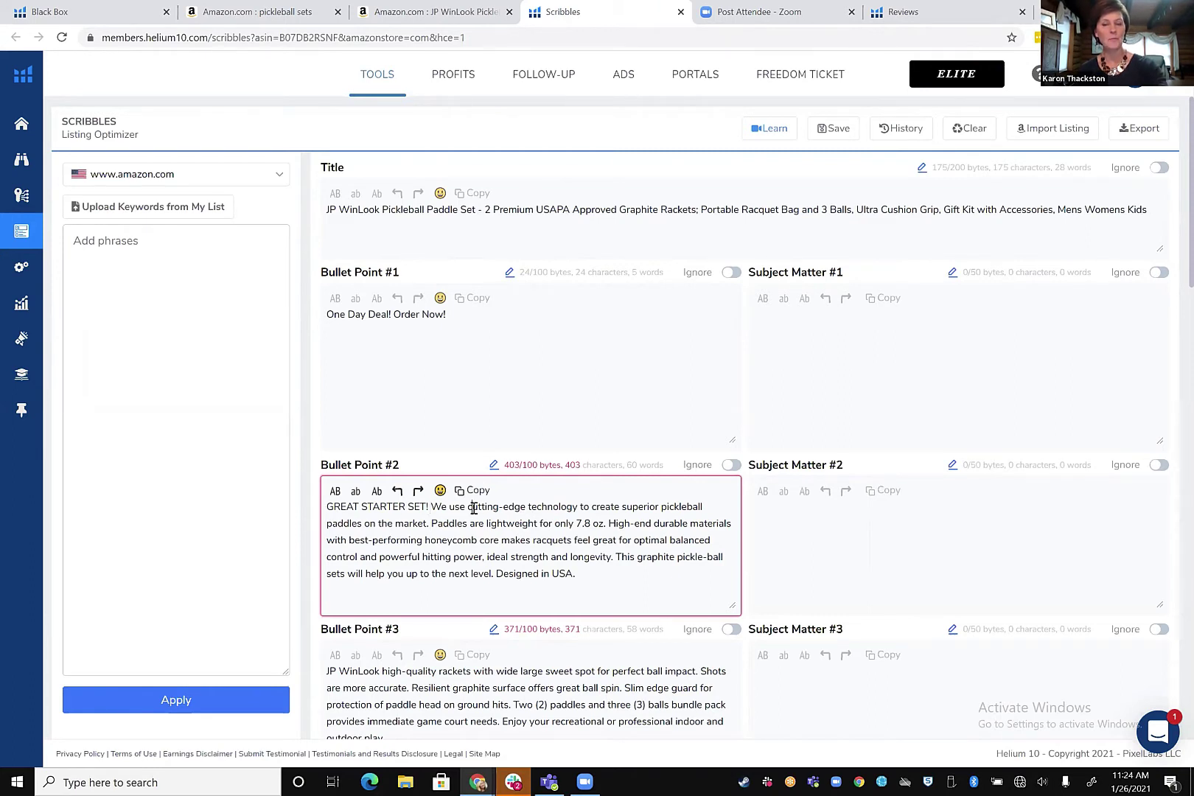
Examine the technology, weight and material claims in Bullet Point #2, highlighting each passage.
{"action": "left_click_drag", "start_coordinate": [470, 507], "coordinate": [433, 523]}
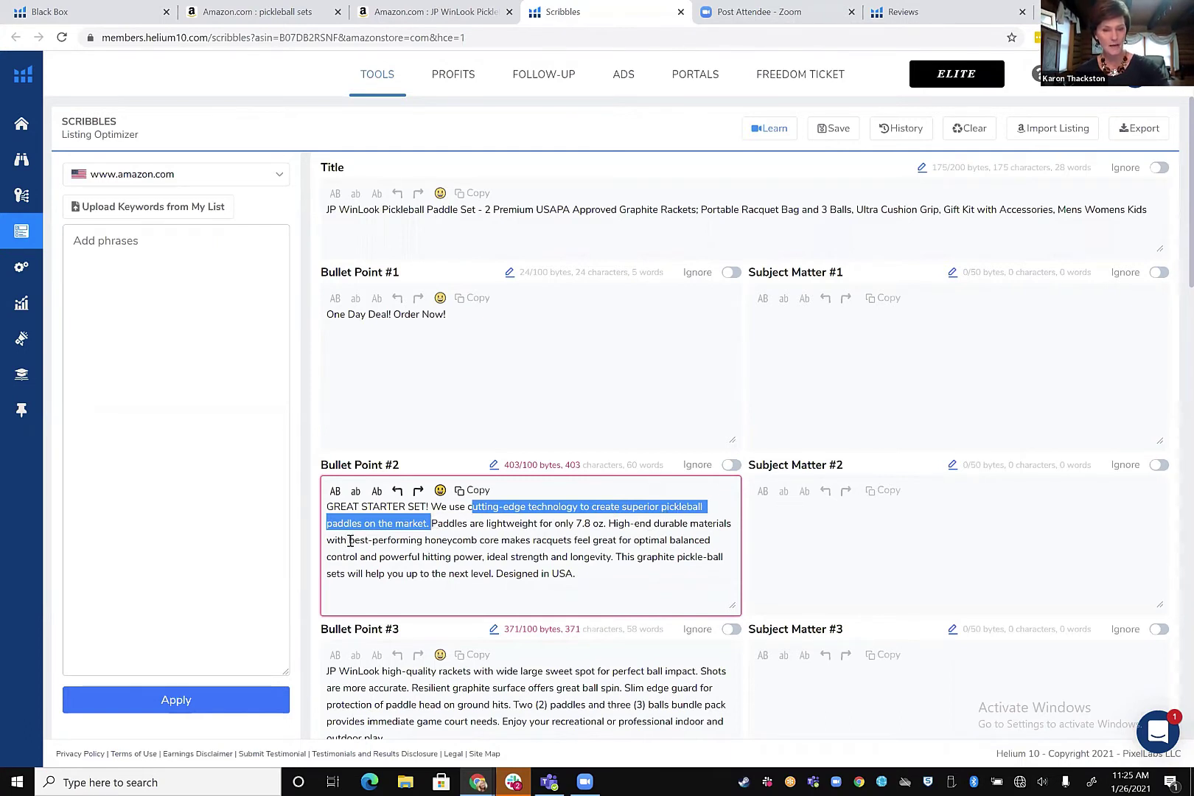
{"action": "left_click_drag", "start_coordinate": [349, 540], "coordinate": [524, 553]}
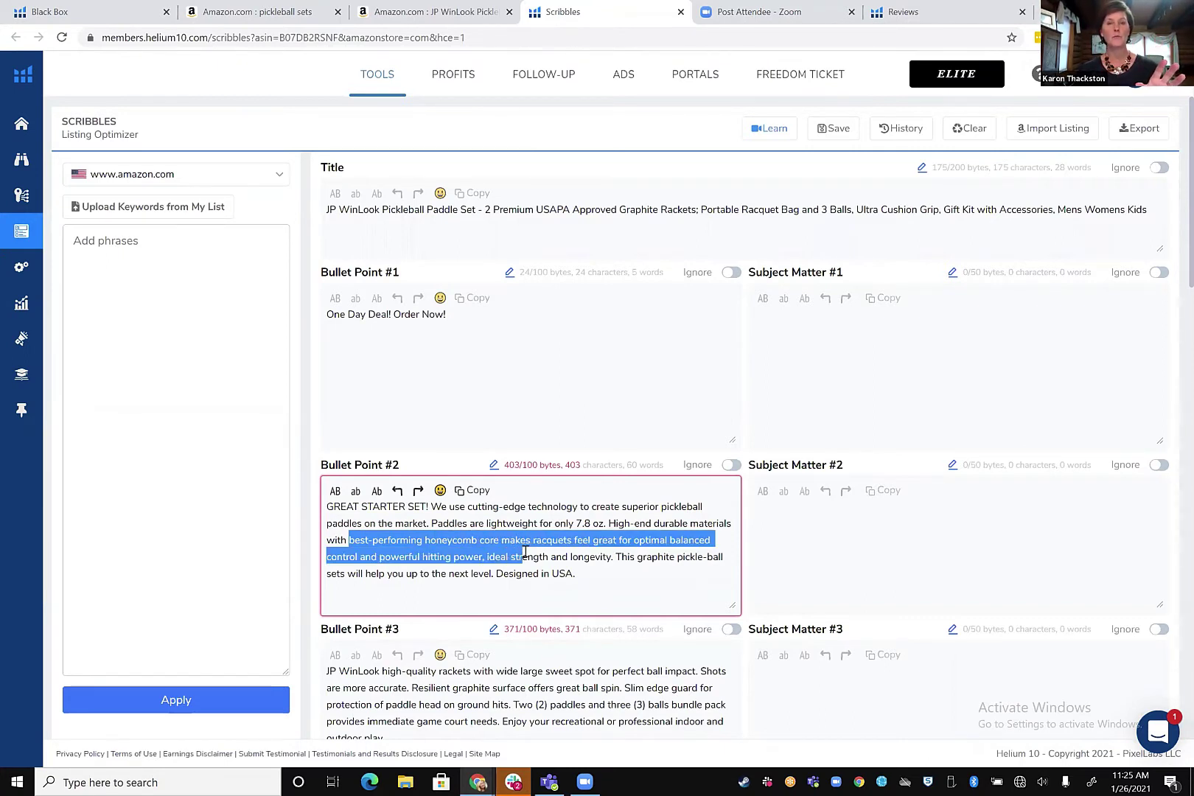
{"action": "left_click_drag", "start_coordinate": [524, 553], "coordinate": [591, 565]}
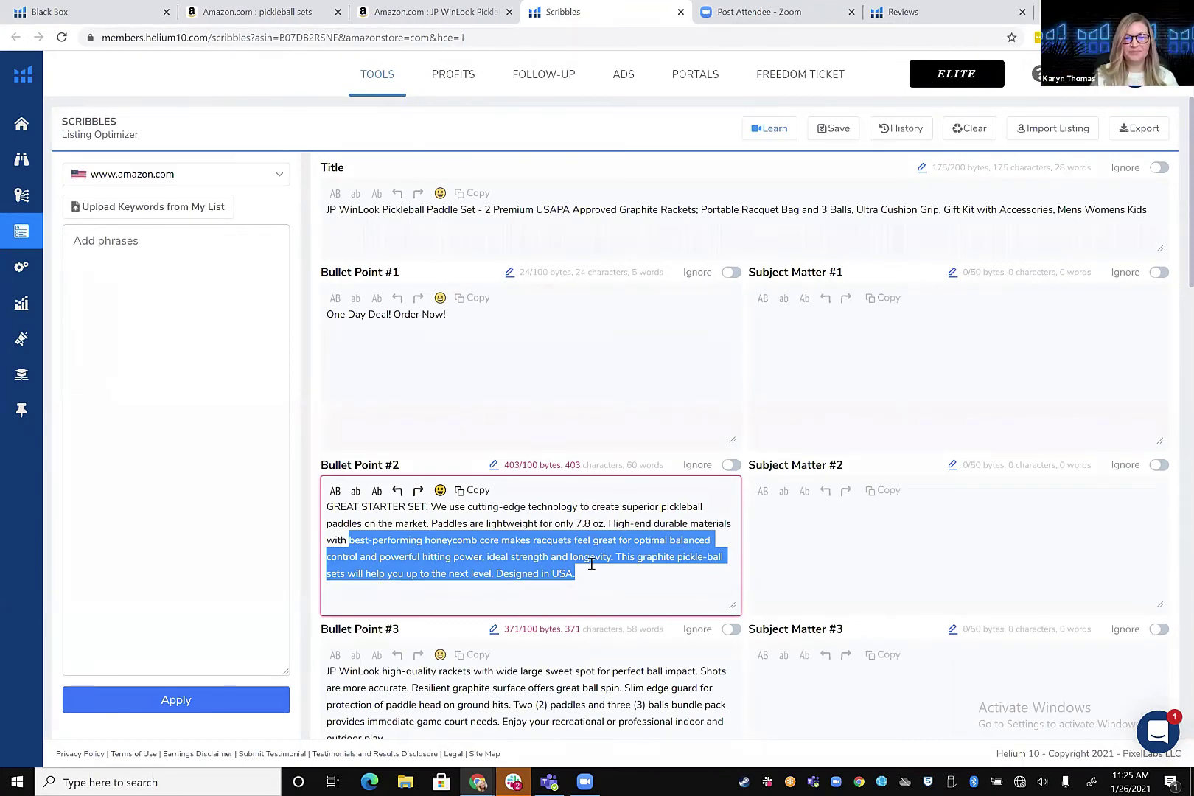
{"action": "left_click_drag", "start_coordinate": [591, 564], "coordinate": [551, 523]}
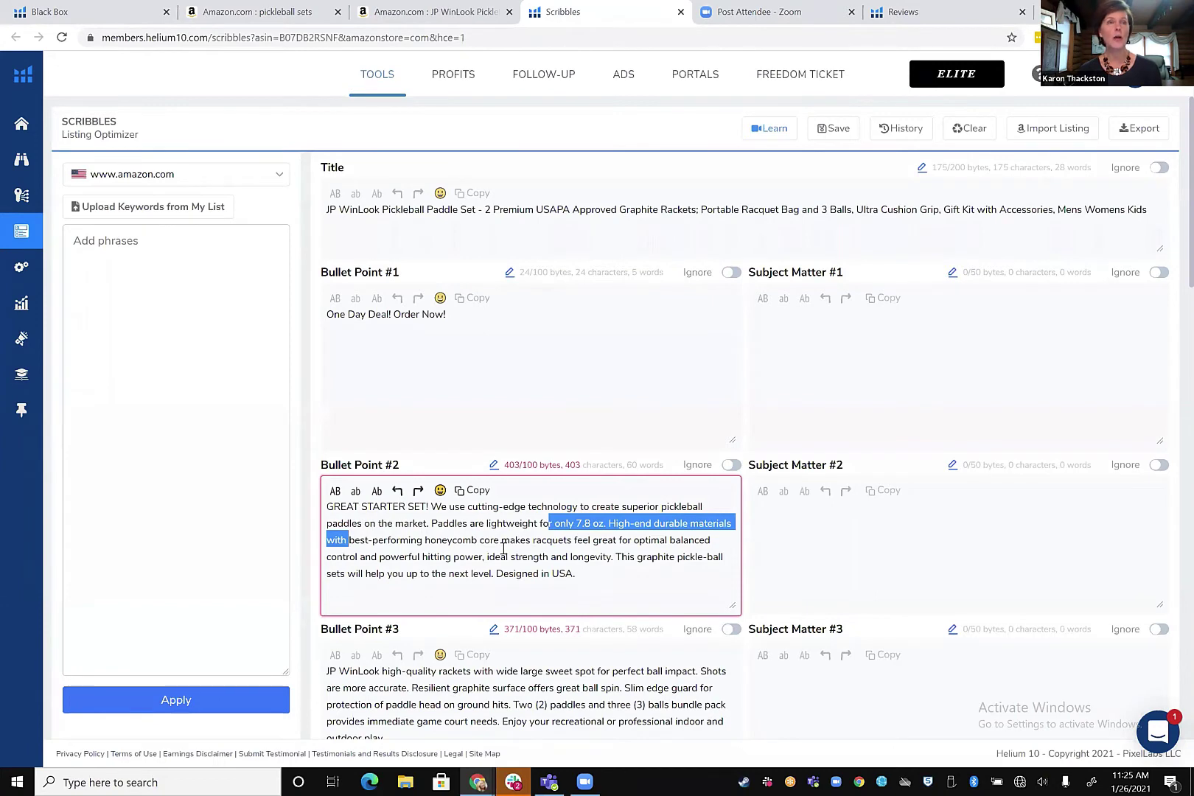
Extend the heading of Bullet Point #2 to "GREAT STARTER SET FOR BEGINNERS!".
{"action": "scroll", "coordinate": [503, 549], "scroll_direction": "down", "scroll_amount": 1}
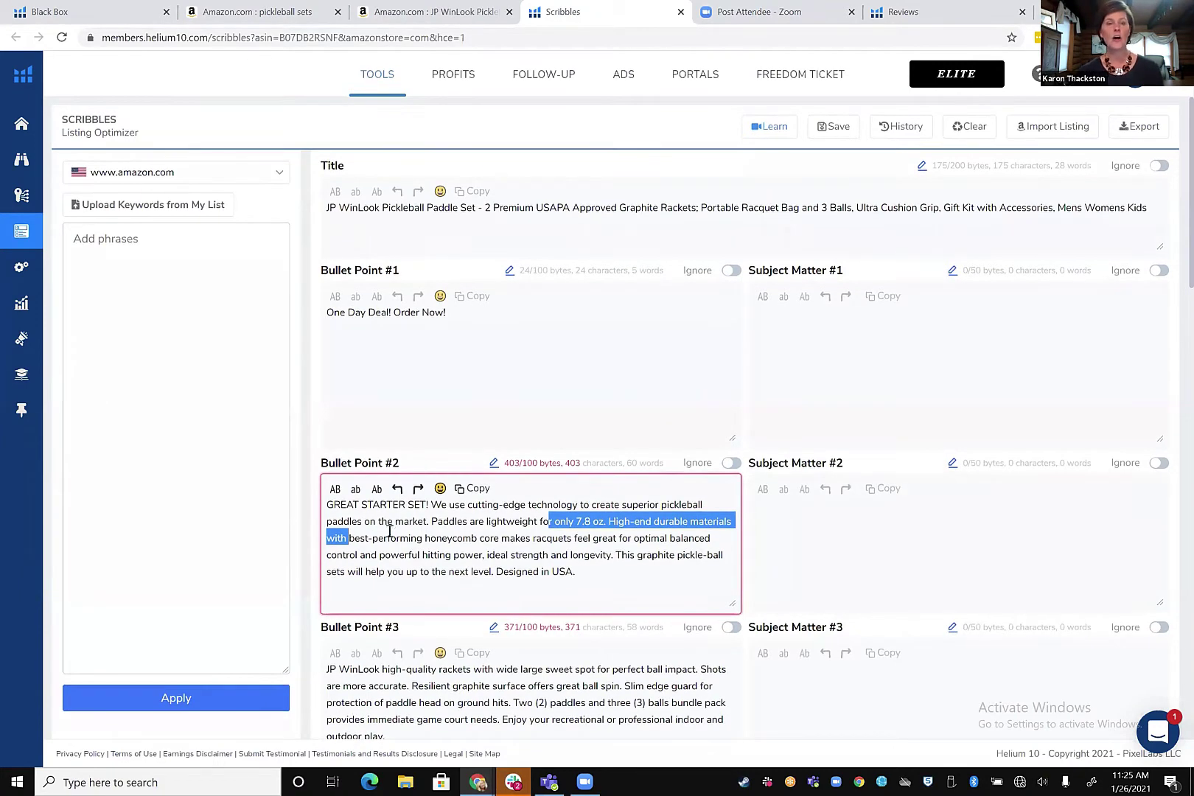
{"action": "left_click", "coordinate": [434, 505]}
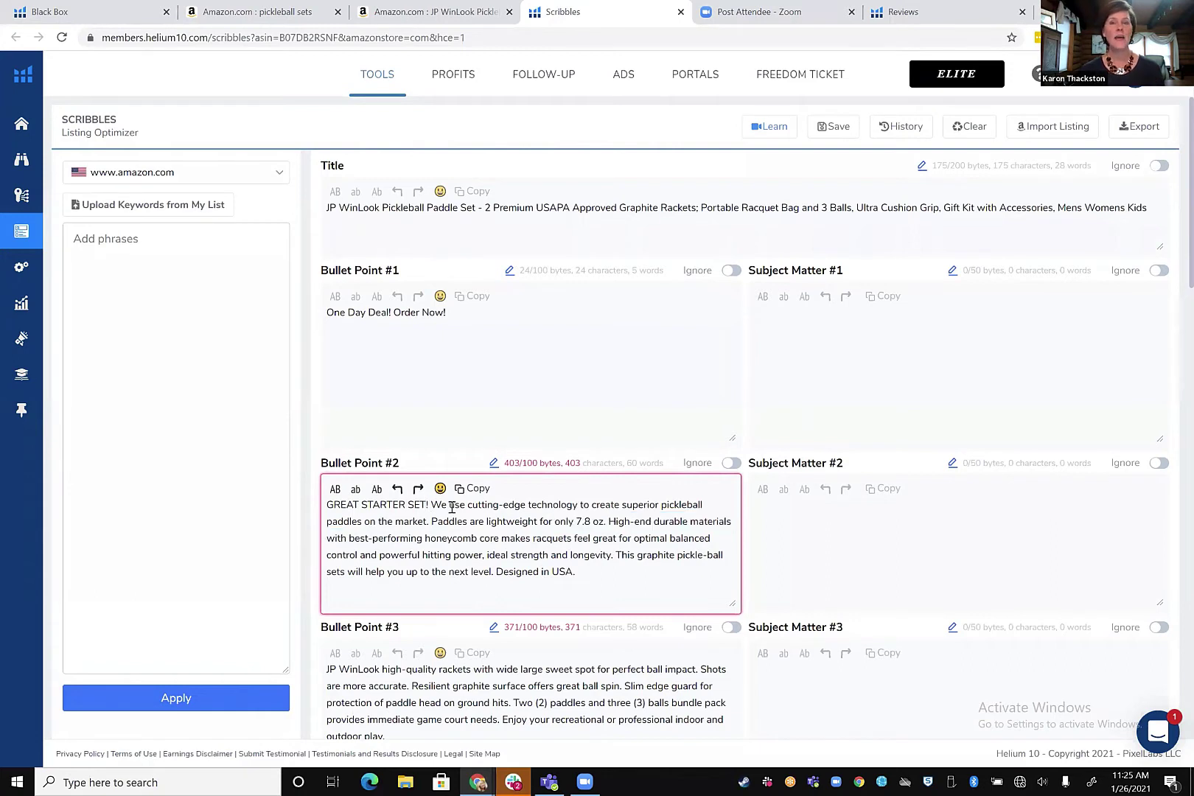
{"action": "type", "text": "FOR T"}
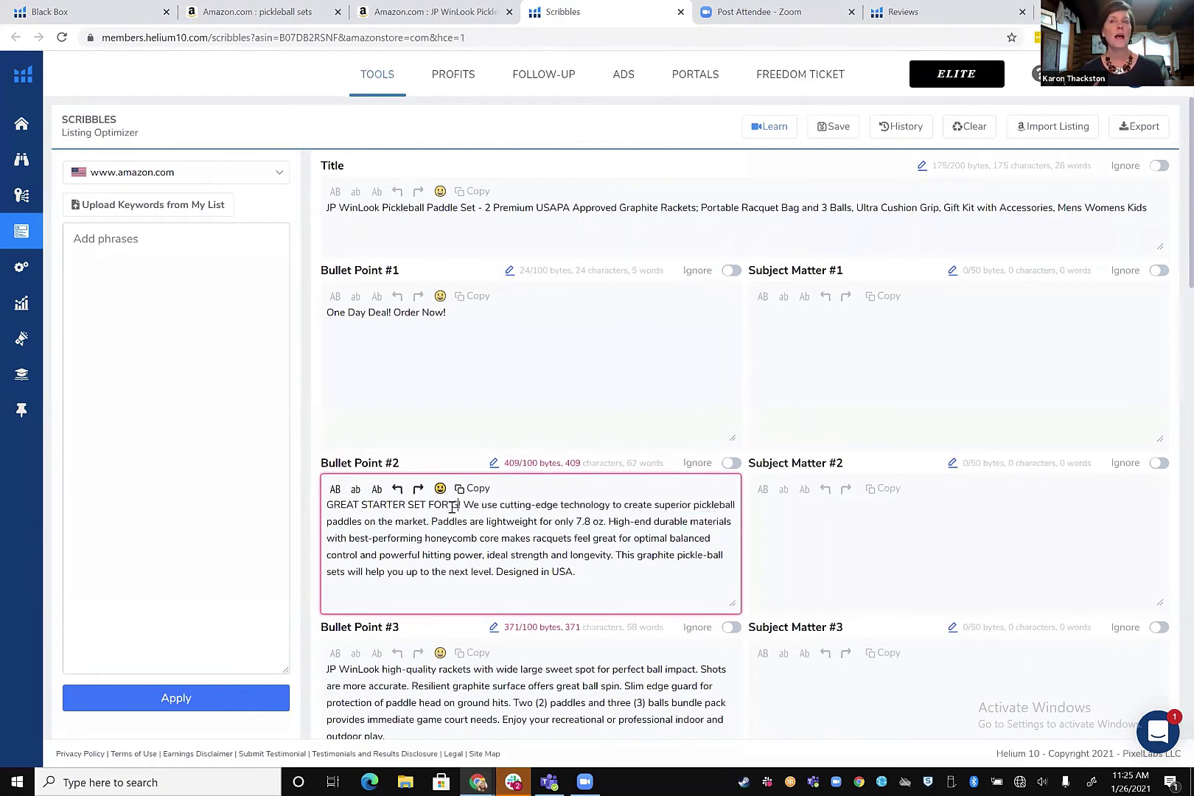
{"action": "type", "text": "EGINNERS"}
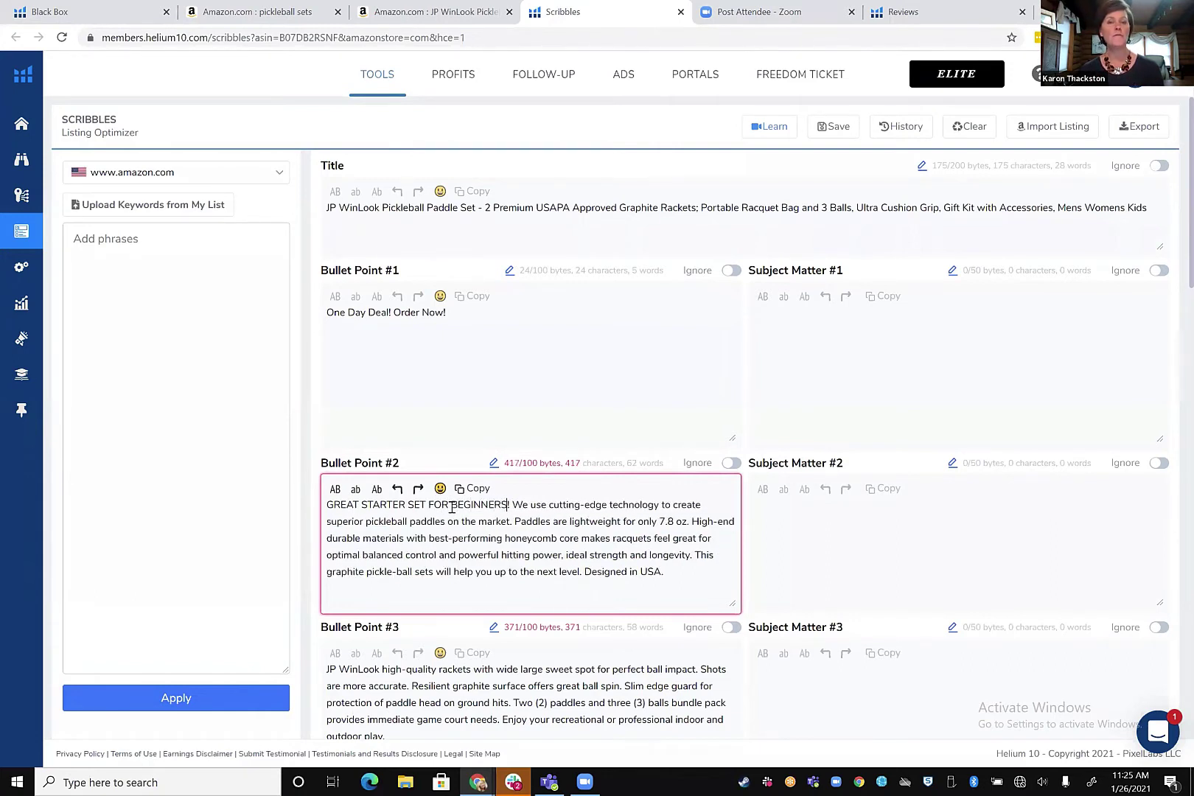
{"action": "type", "text": "!  "}
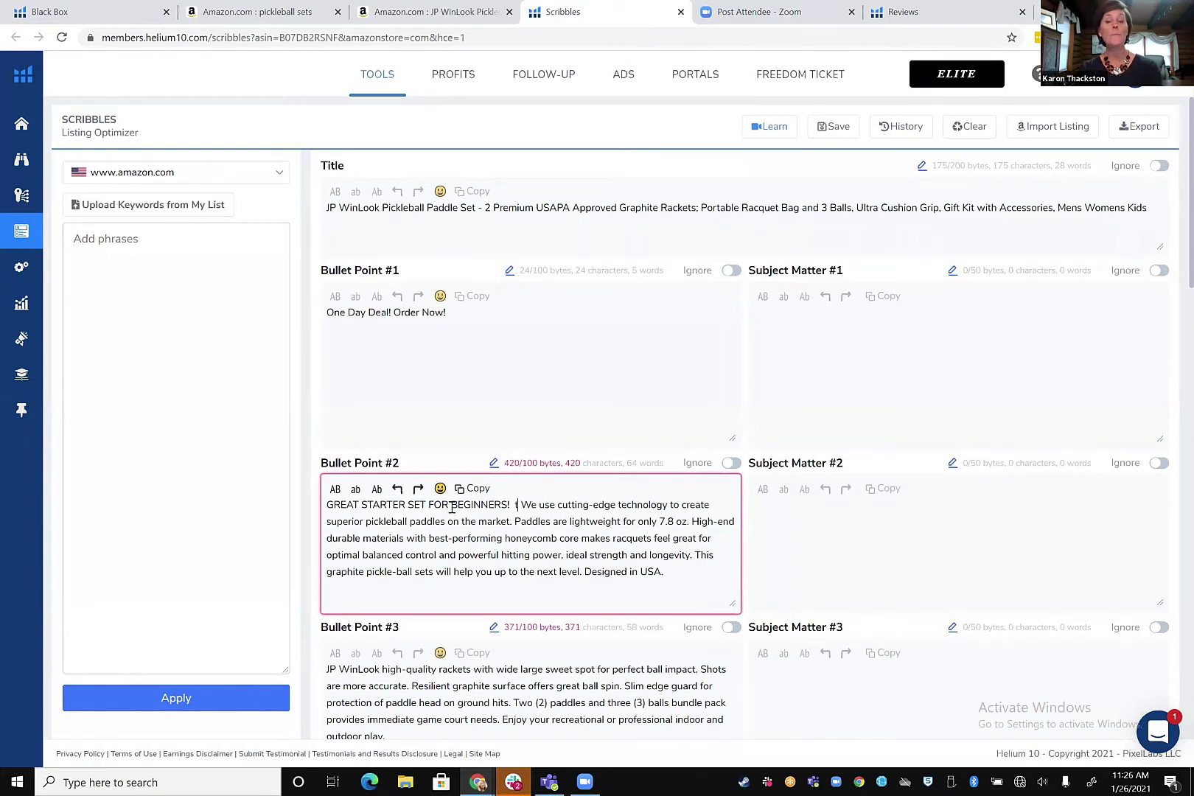
Add "This set is affordable and a great value" after the heading in Bullet Point #2, correcting the spelling of "affordable".
{"action": "type", "text": "Th"}
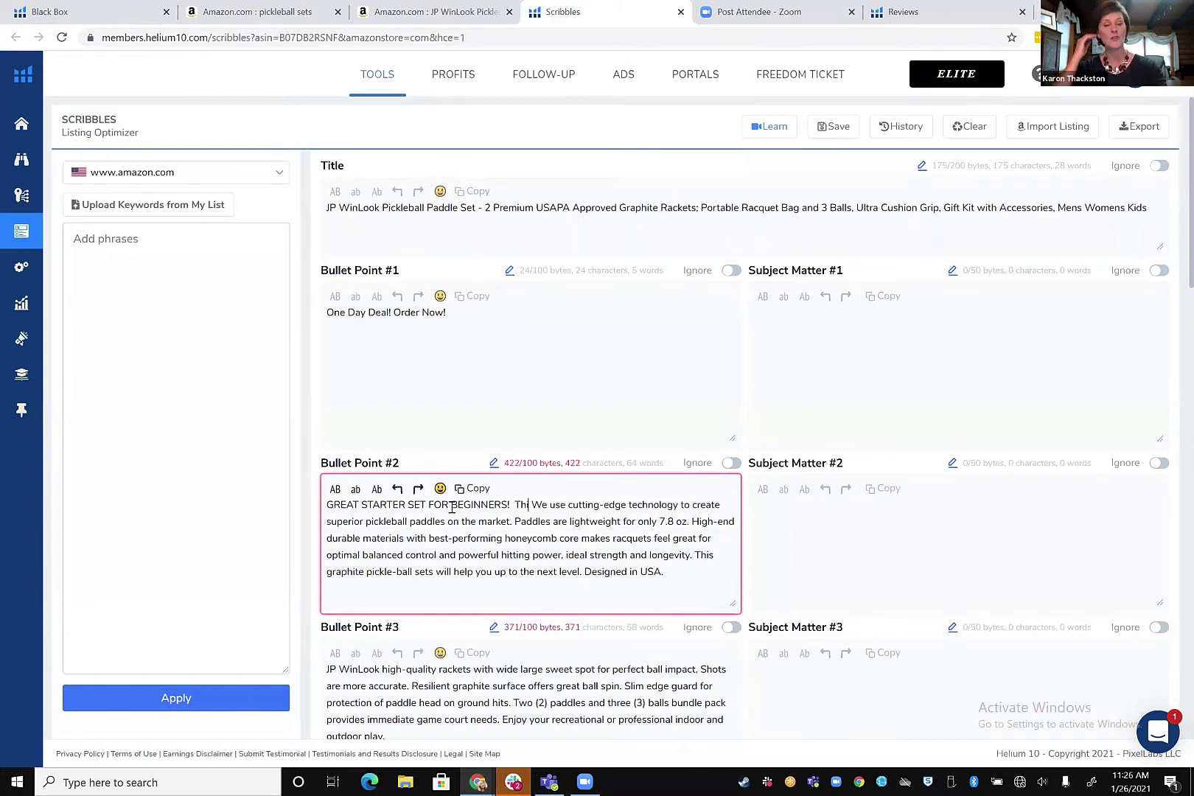
{"action": "type", "text": "is set is a"}
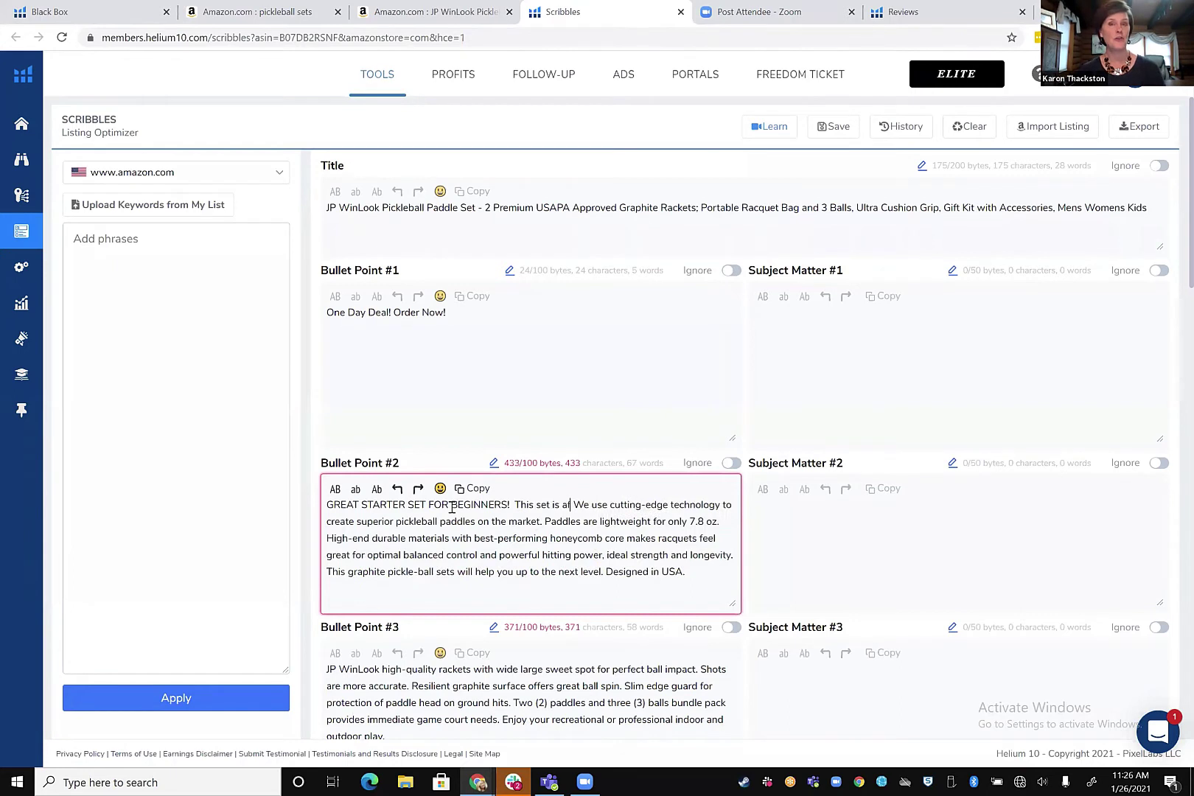
{"action": "type", "text": "fforadable"}
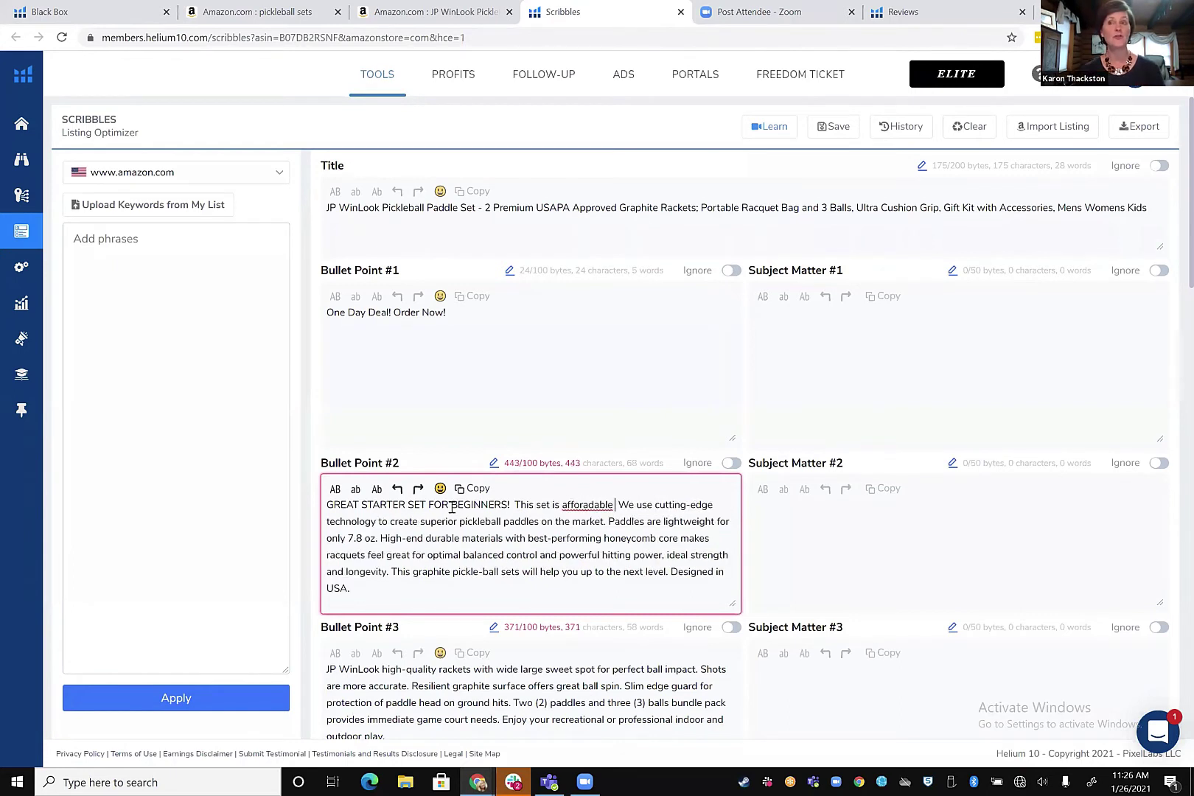
{"action": "right_click", "coordinate": [582, 508]}
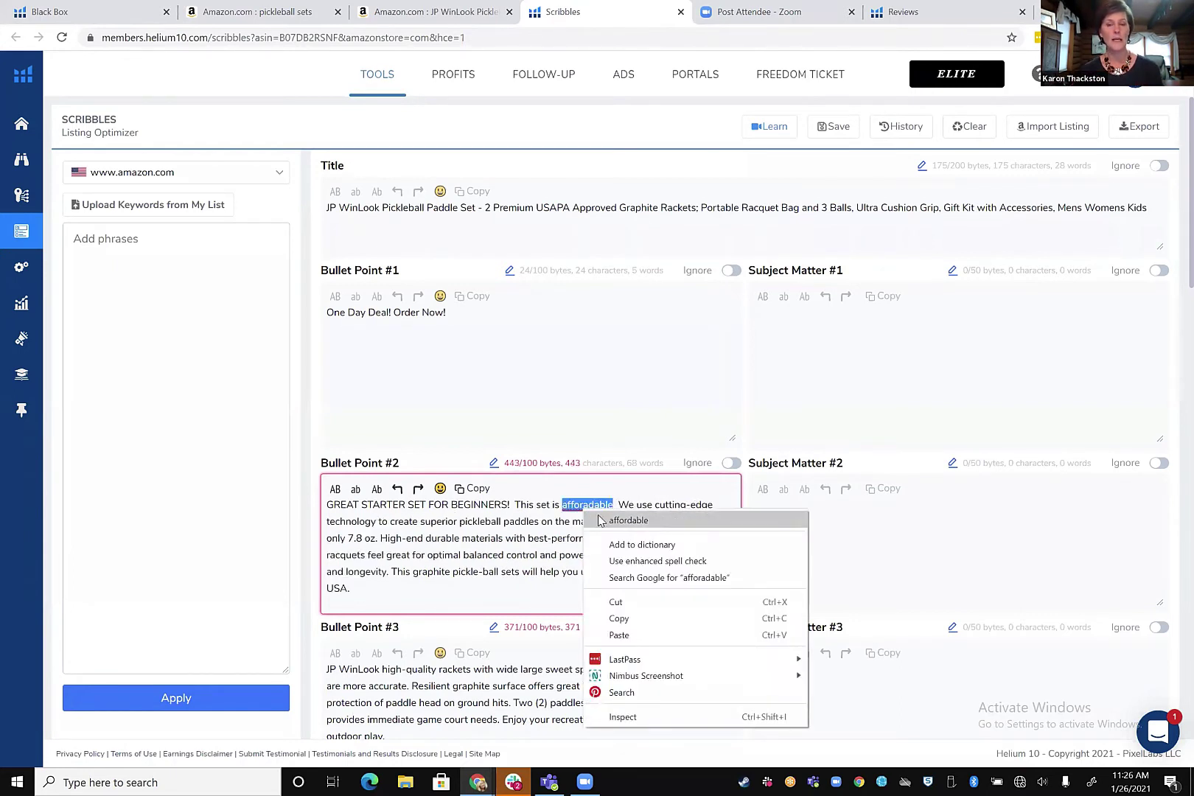
{"action": "left_click", "coordinate": [628, 521]}
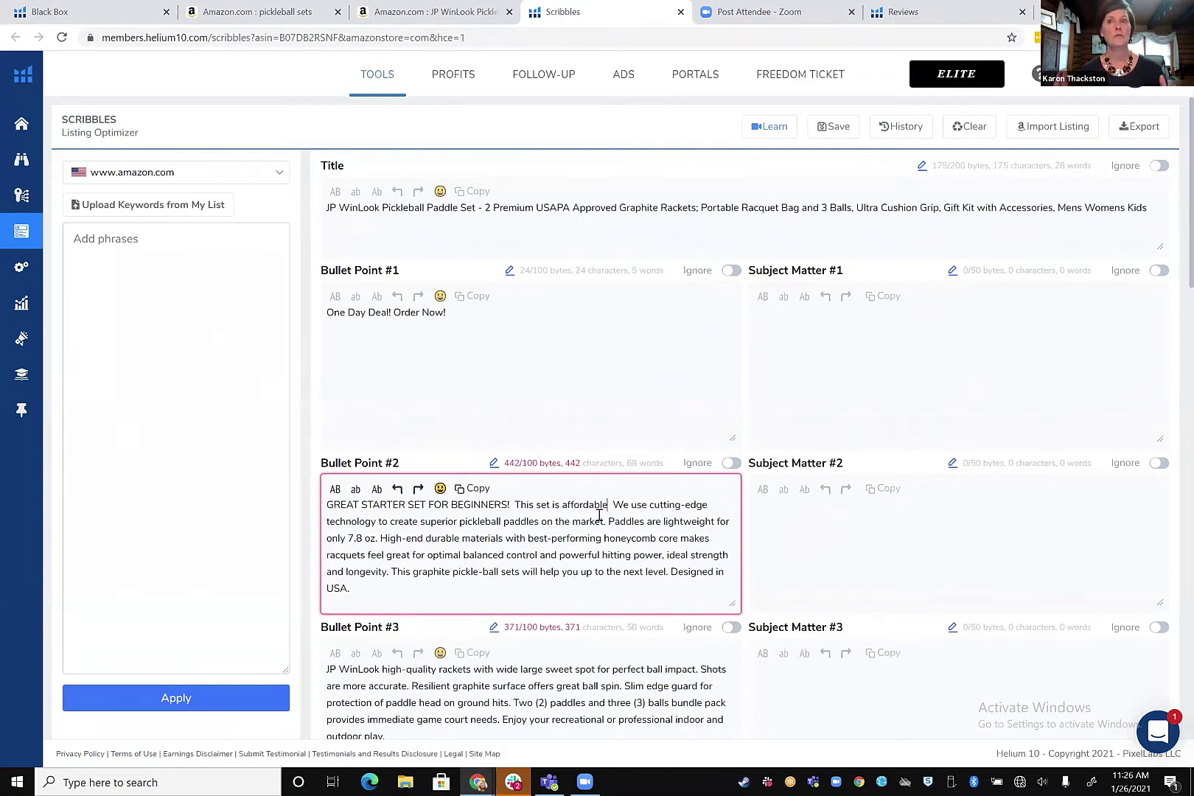
{"action": "type", "text": "and a gre "}
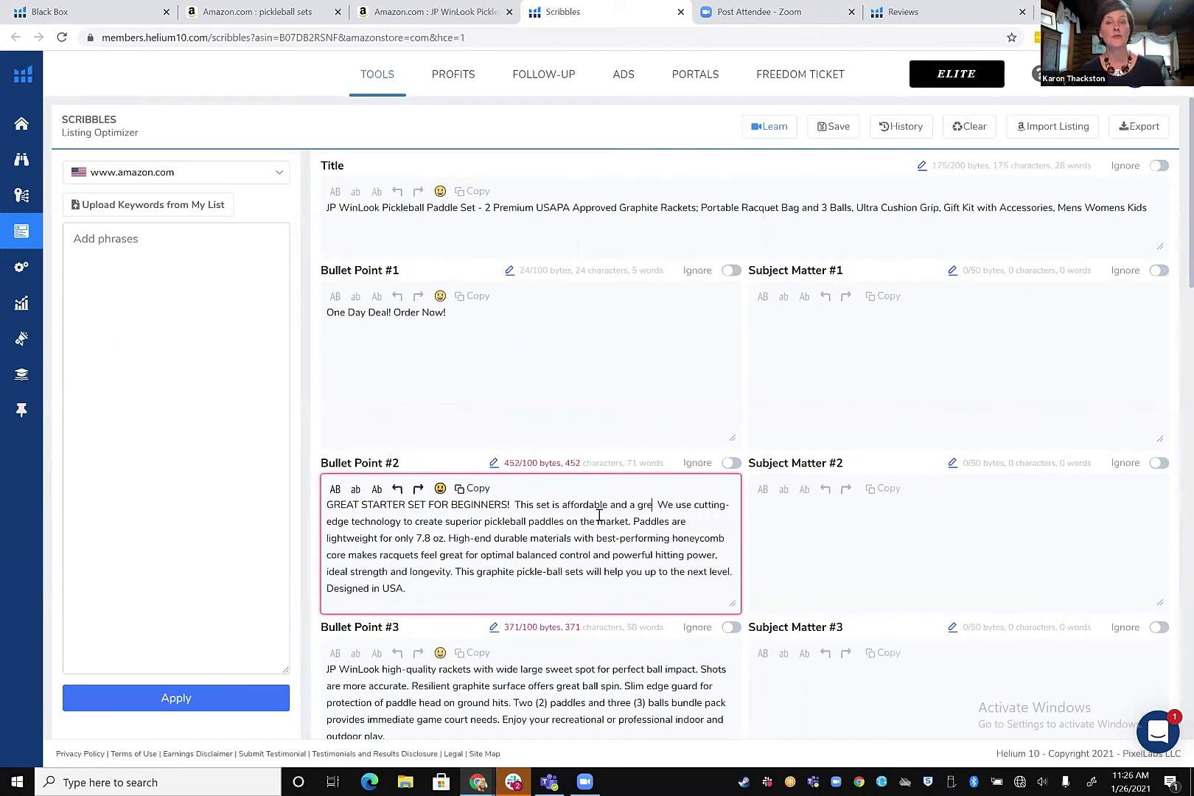
{"action": "type", "text": "at value"}
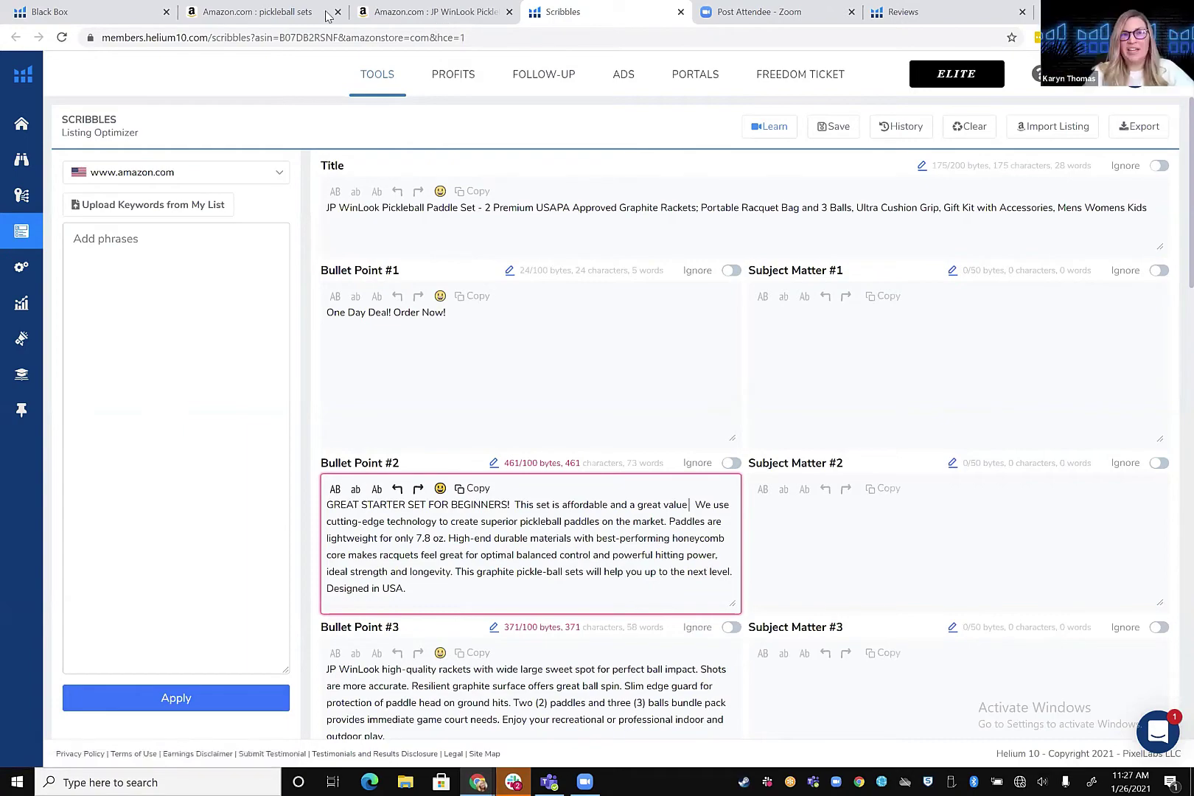
Return to the JP WinLook listing and examine its main product image, the "Perfect for all ages" image and the bullet points.
{"action": "left_click", "coordinate": [291, 6]}
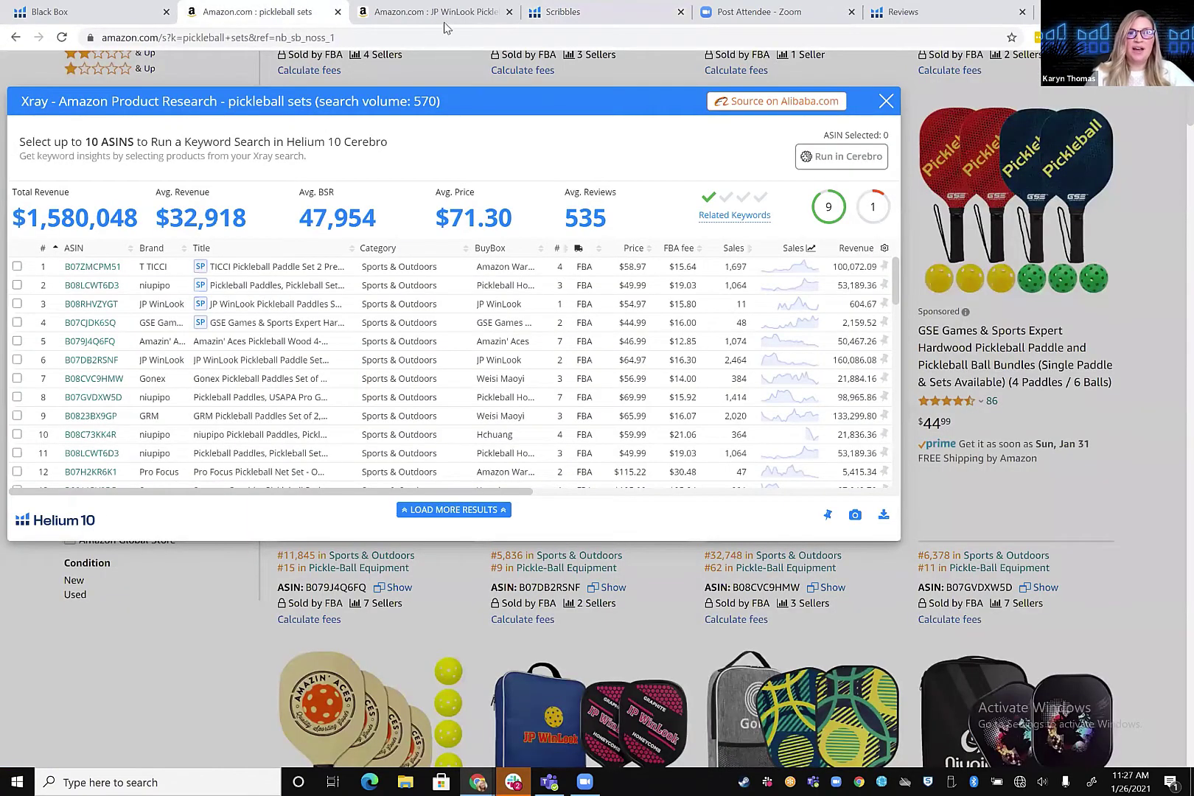
{"action": "left_click", "coordinate": [431, 12]}
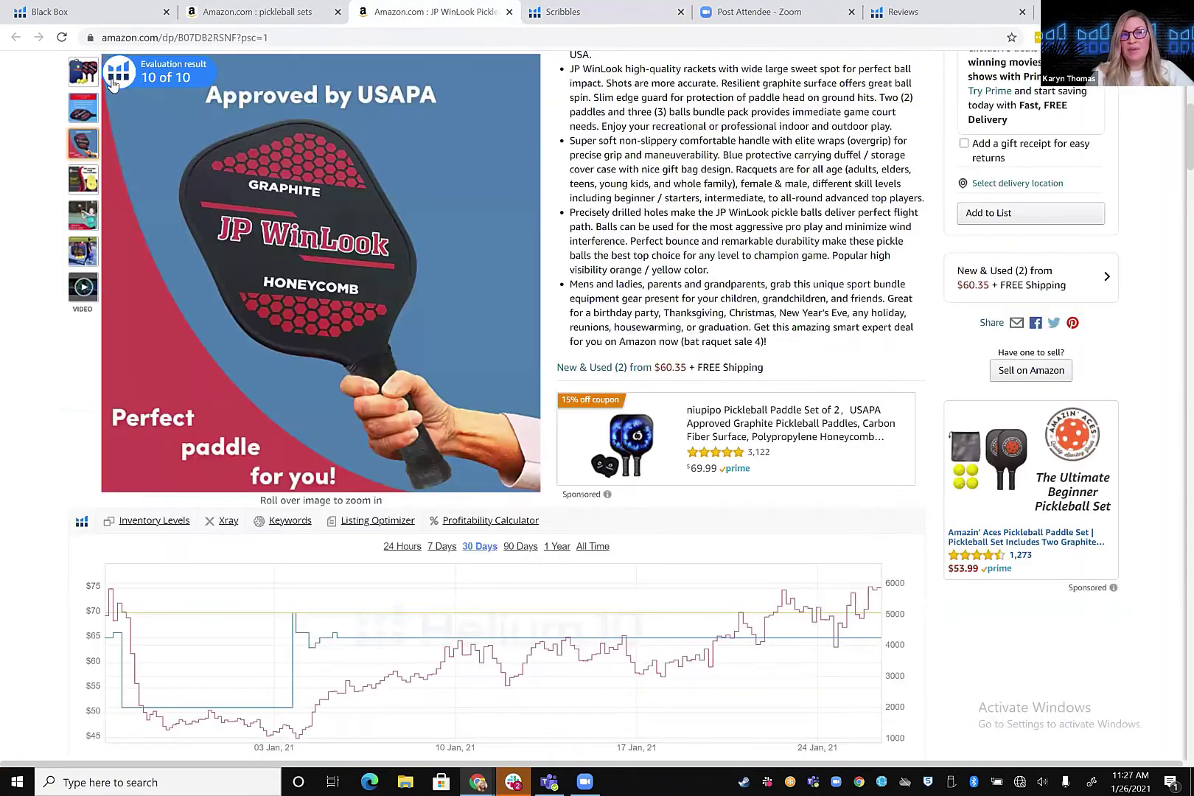
{"action": "mouse_move", "coordinate": [86, 77]}
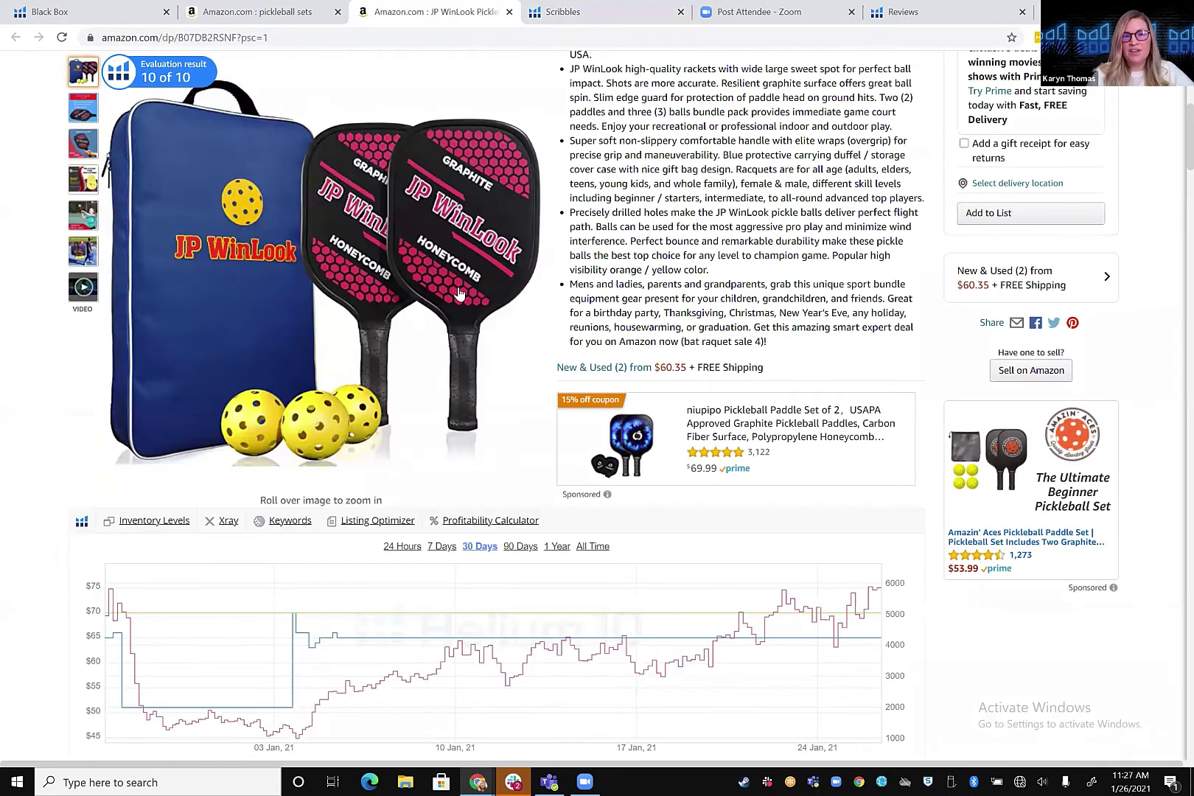
{"action": "mouse_move", "coordinate": [466, 304]}
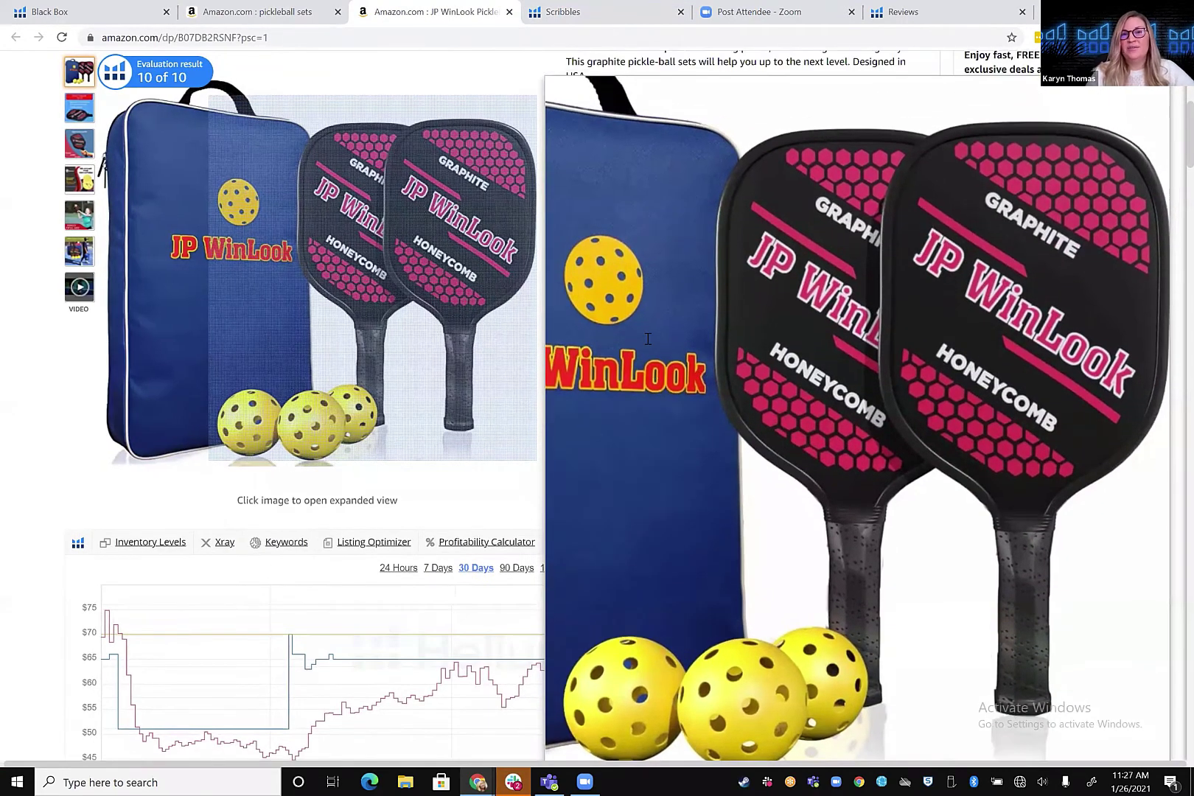
{"action": "scroll", "coordinate": [710, 347], "scroll_direction": "up", "scroll_amount": 3}
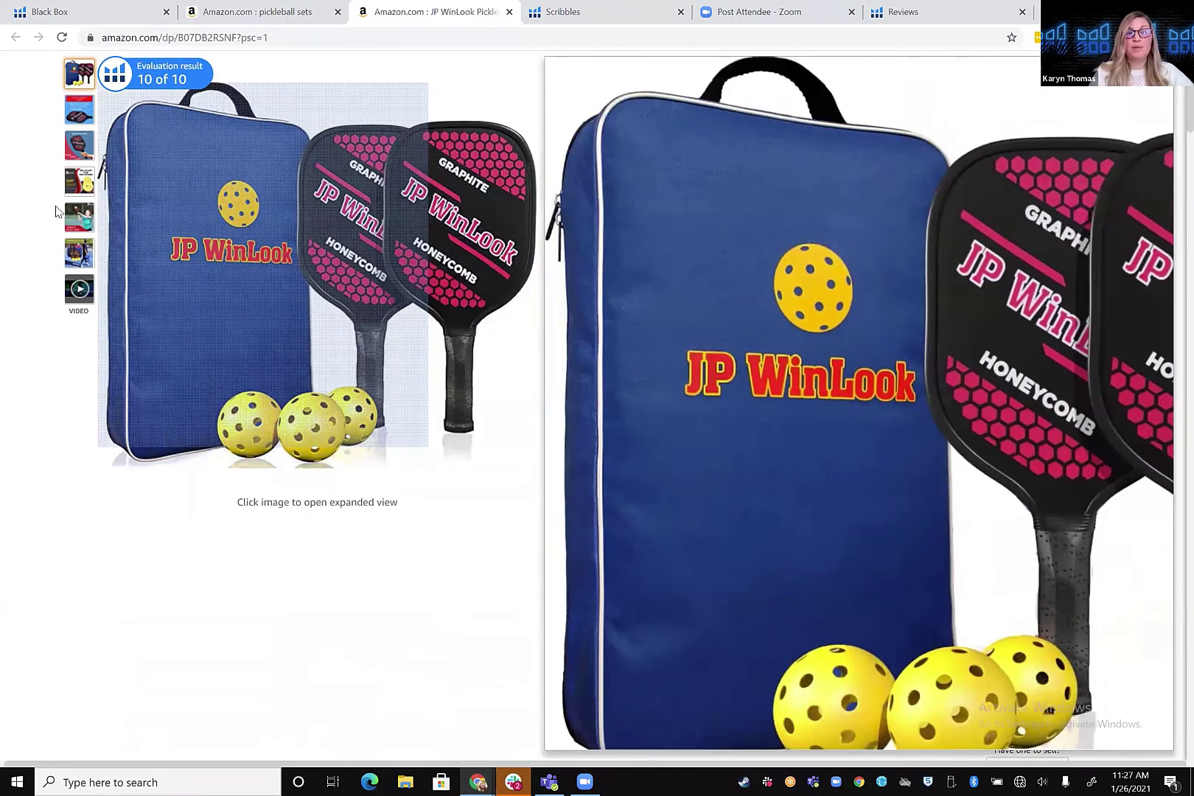
{"action": "mouse_move", "coordinate": [82, 218]}
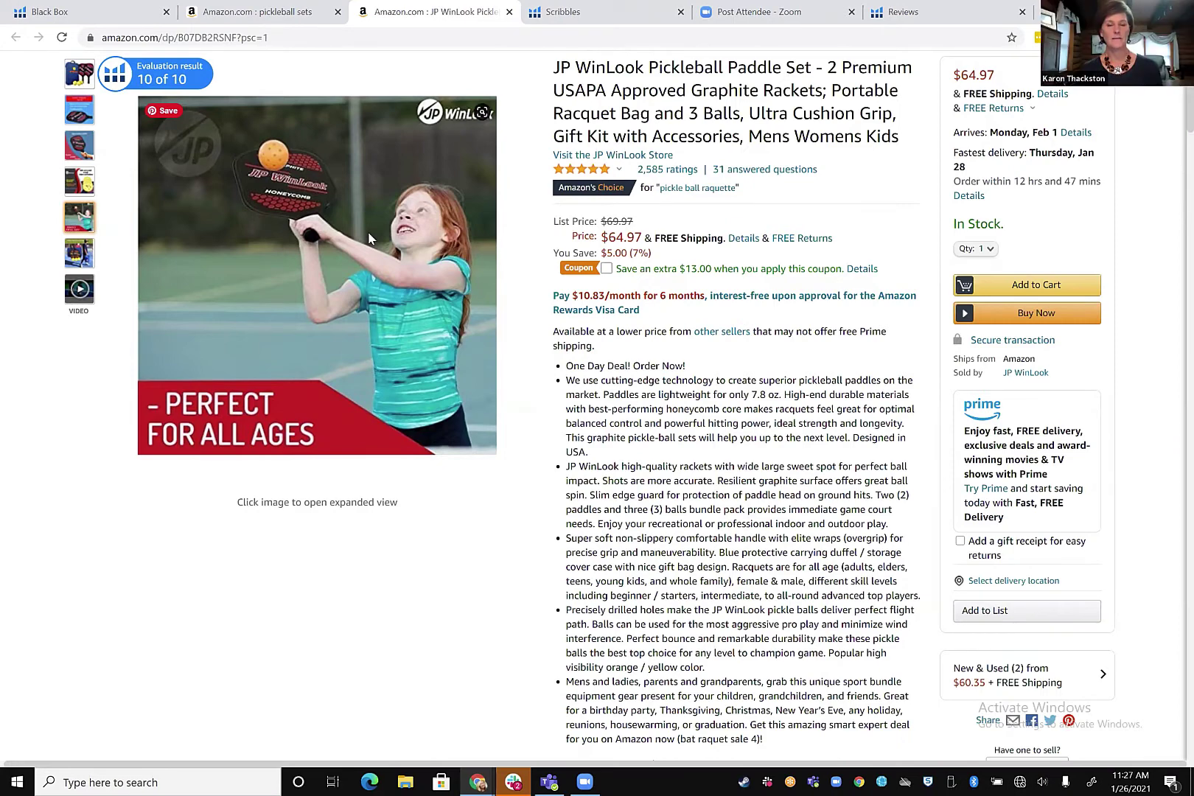
{"action": "scroll", "coordinate": [696, 367], "scroll_direction": "down", "scroll_amount": 2}
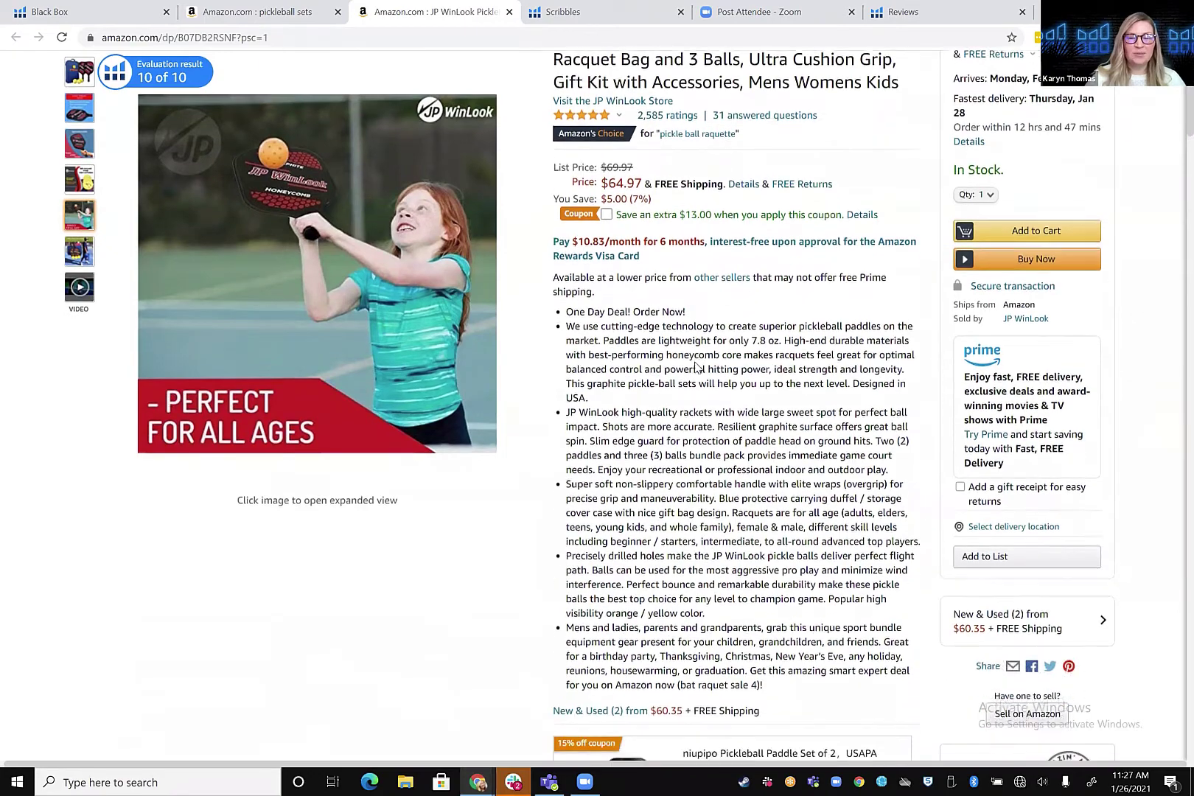
Switch to Scribbles and insert a green check mark emoji in front of the heading in Bullet Point #2.
{"action": "scroll", "coordinate": [695, 367], "scroll_direction": "down", "scroll_amount": 1}
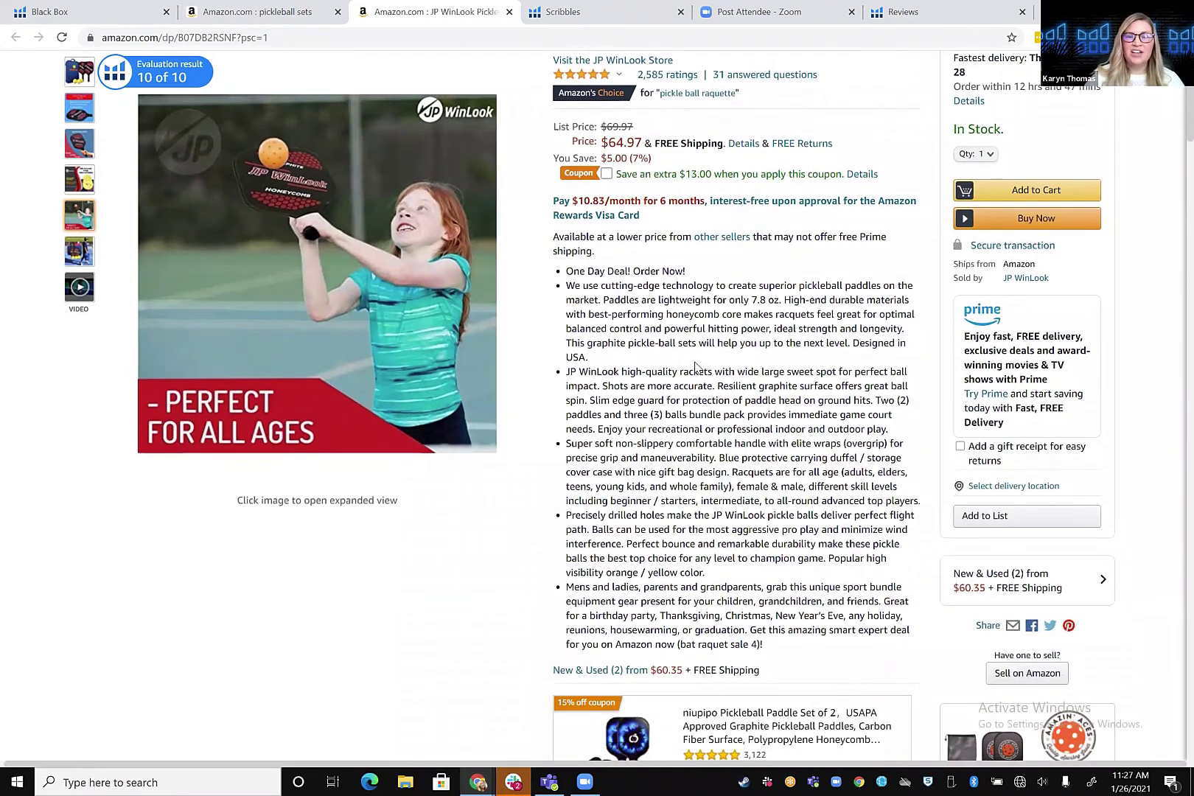
{"action": "left_click", "coordinate": [560, 11]}
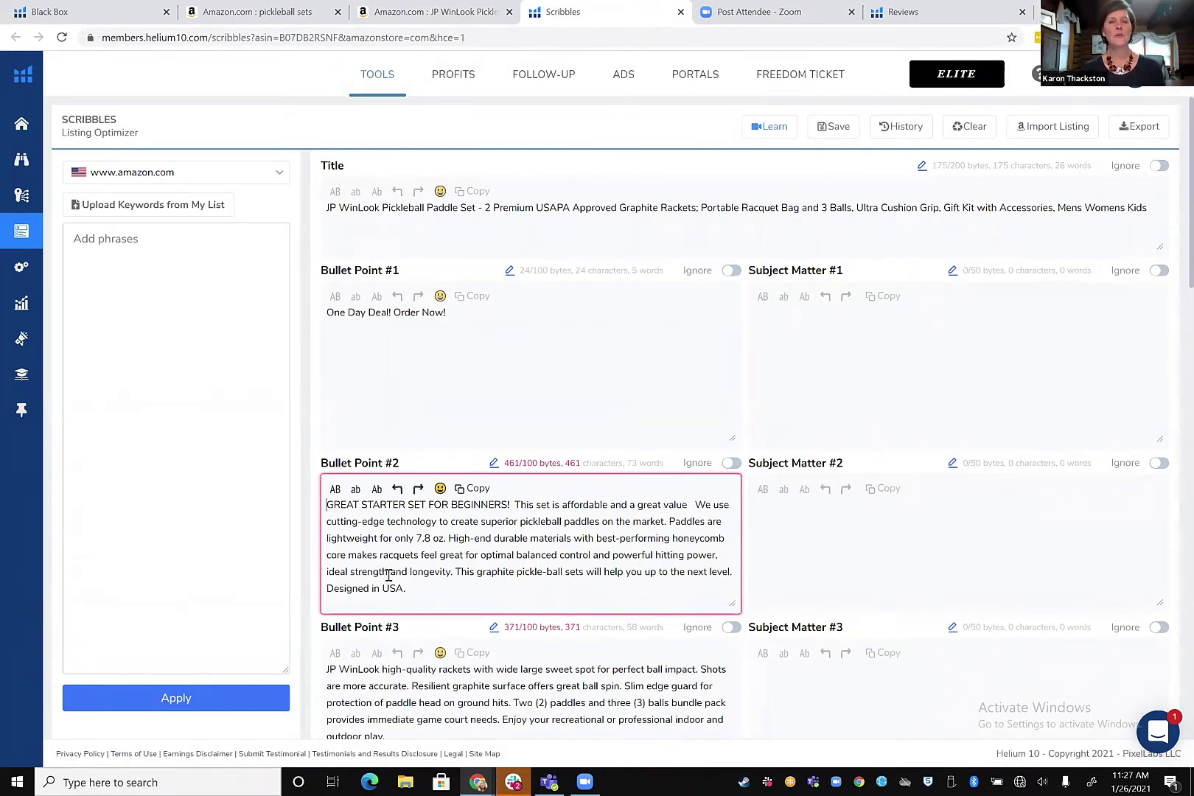
{"action": "left_click", "coordinate": [440, 489]}
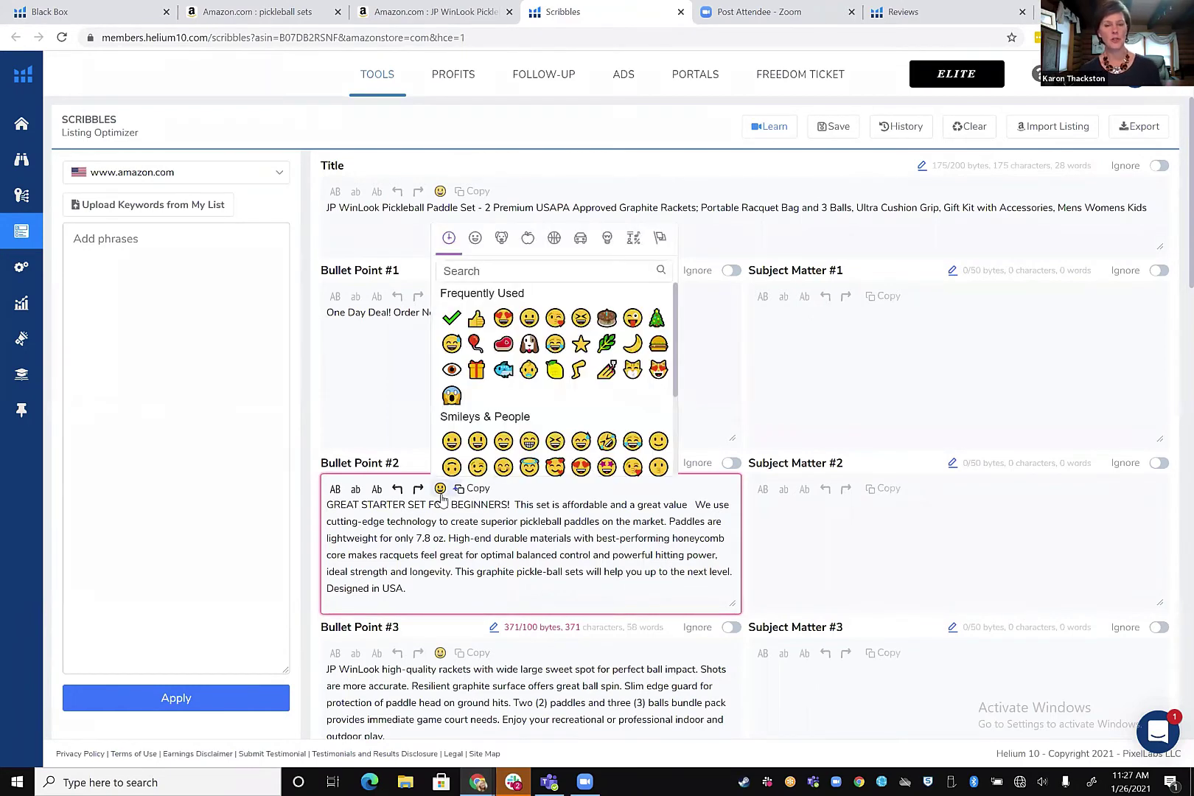
{"action": "left_click", "coordinate": [451, 318]}
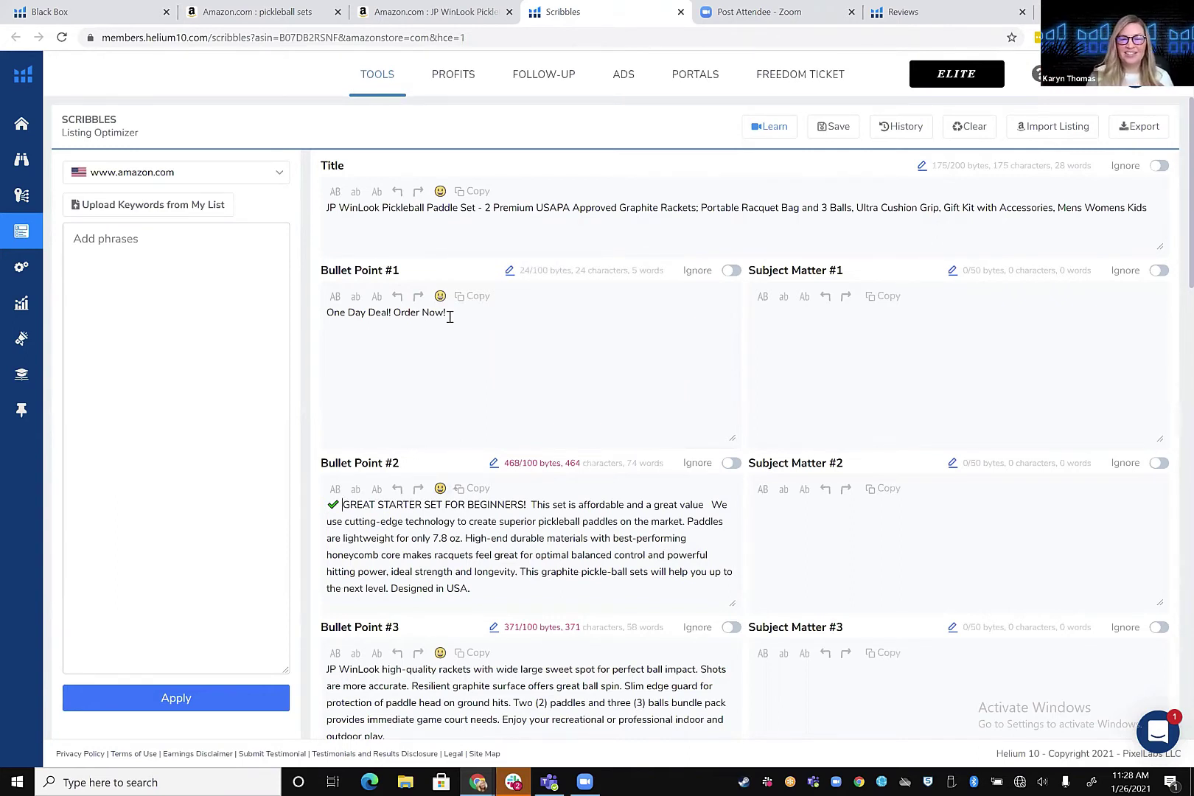
Search the emojis for "ball" and "paddle", and insert the red table tennis paddle before the heading in Bullet Point #2.
{"action": "left_click", "coordinate": [440, 489]}
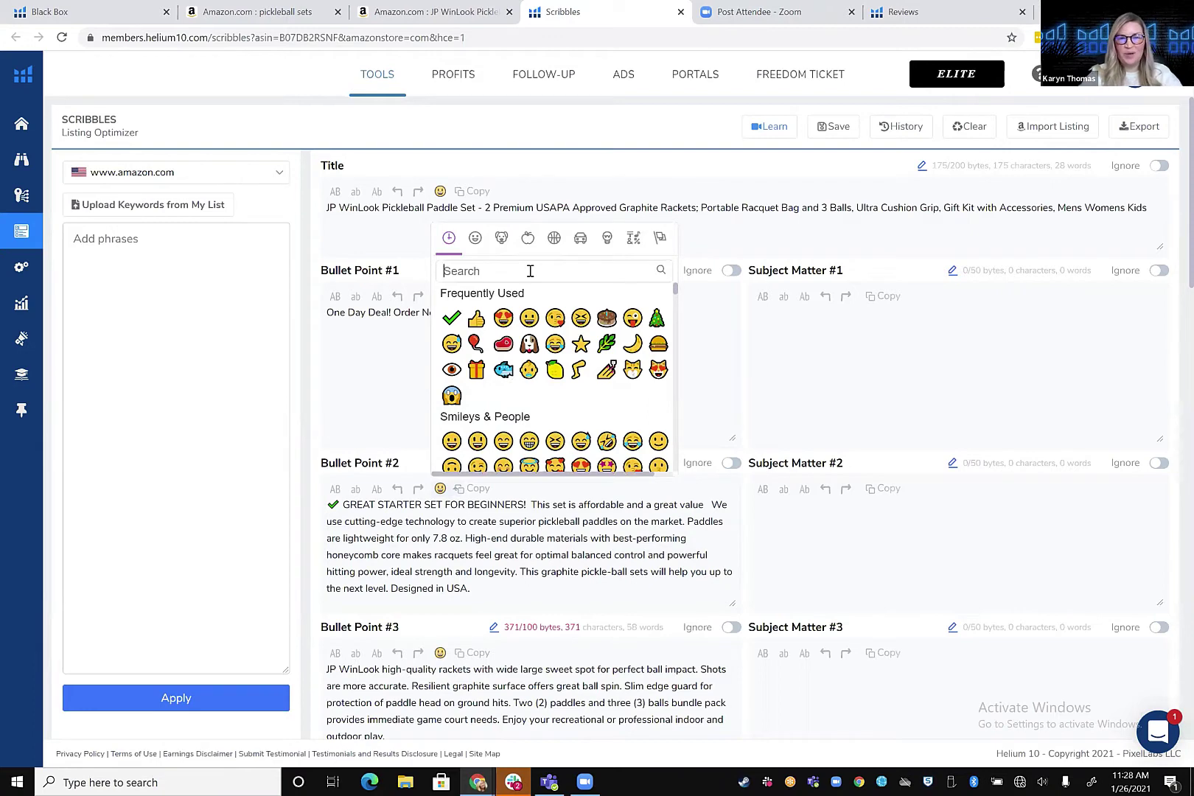
{"action": "type", "text": "ball"}
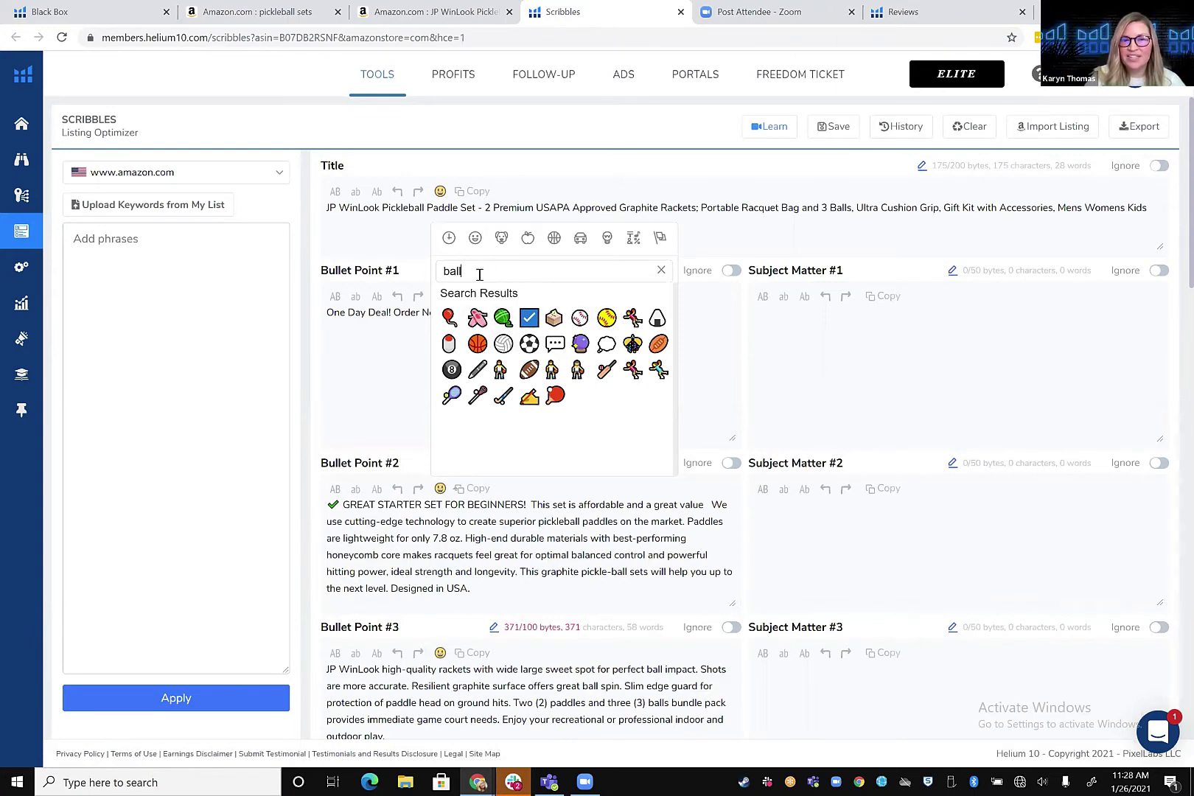
{"action": "key", "text": "BackSpace"}
{"action": "key", "text": "BackSpace"}
{"action": "key", "text": "BackSpace"}
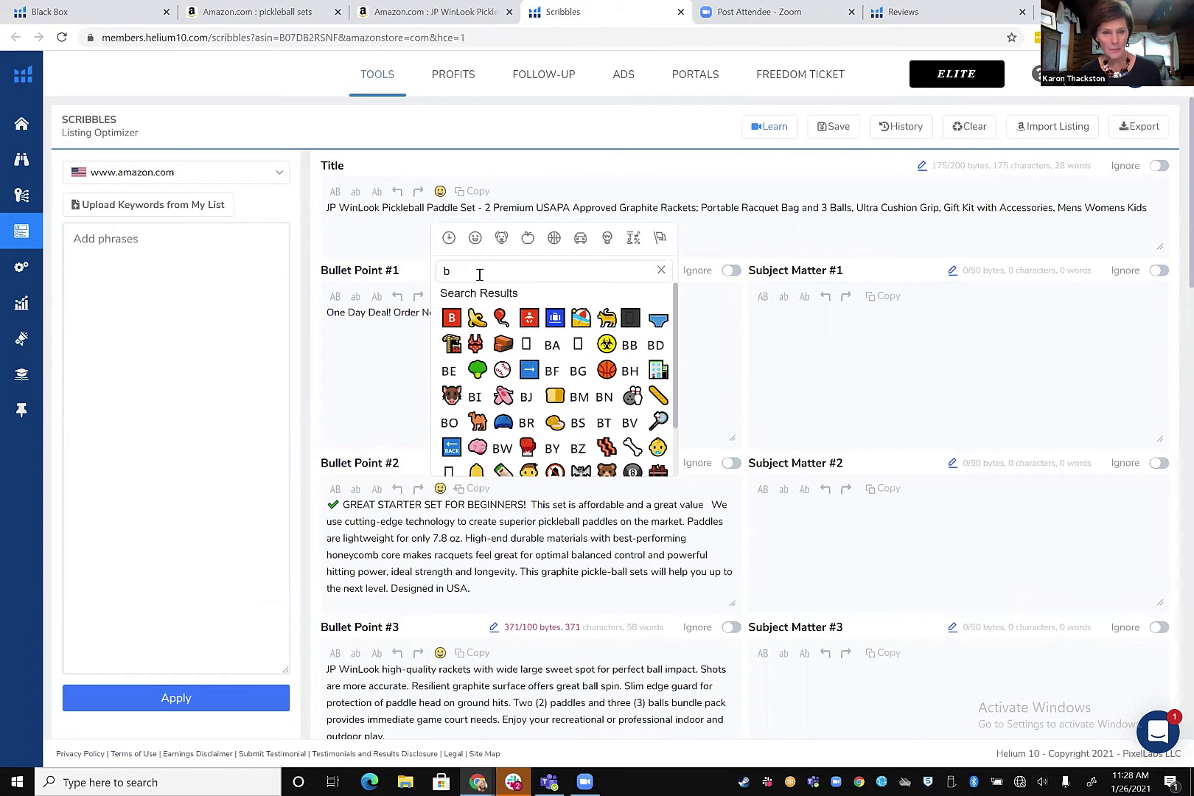
{"action": "key", "text": "BackSpace"}
{"action": "type", "text": "paddl"}
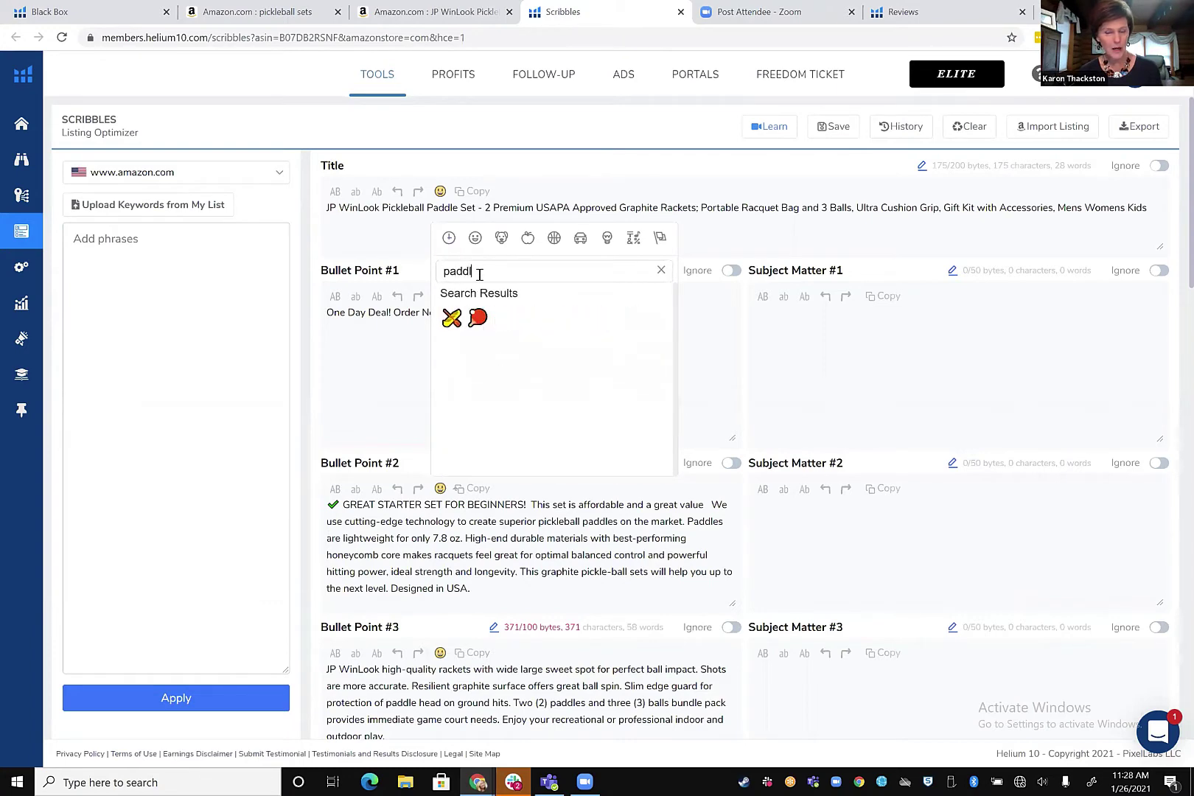
{"action": "type", "text": "e"}
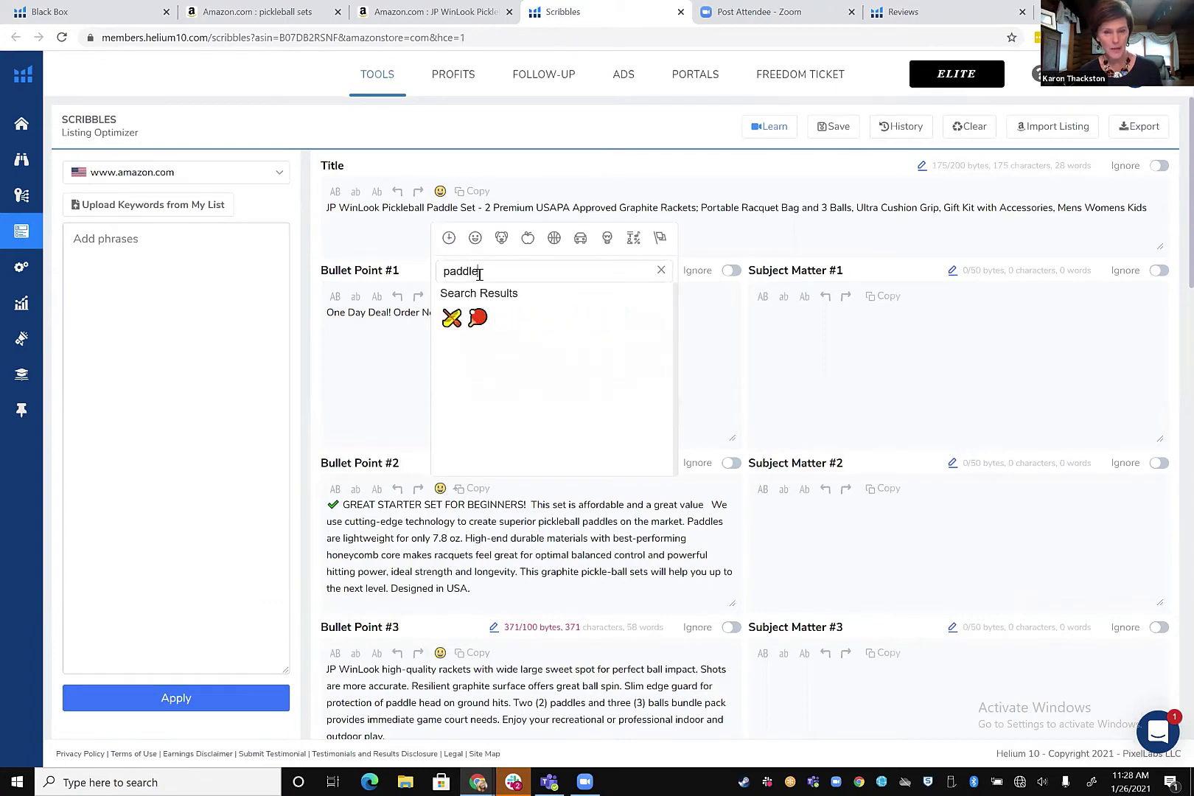
{"action": "left_click", "coordinate": [477, 317]}
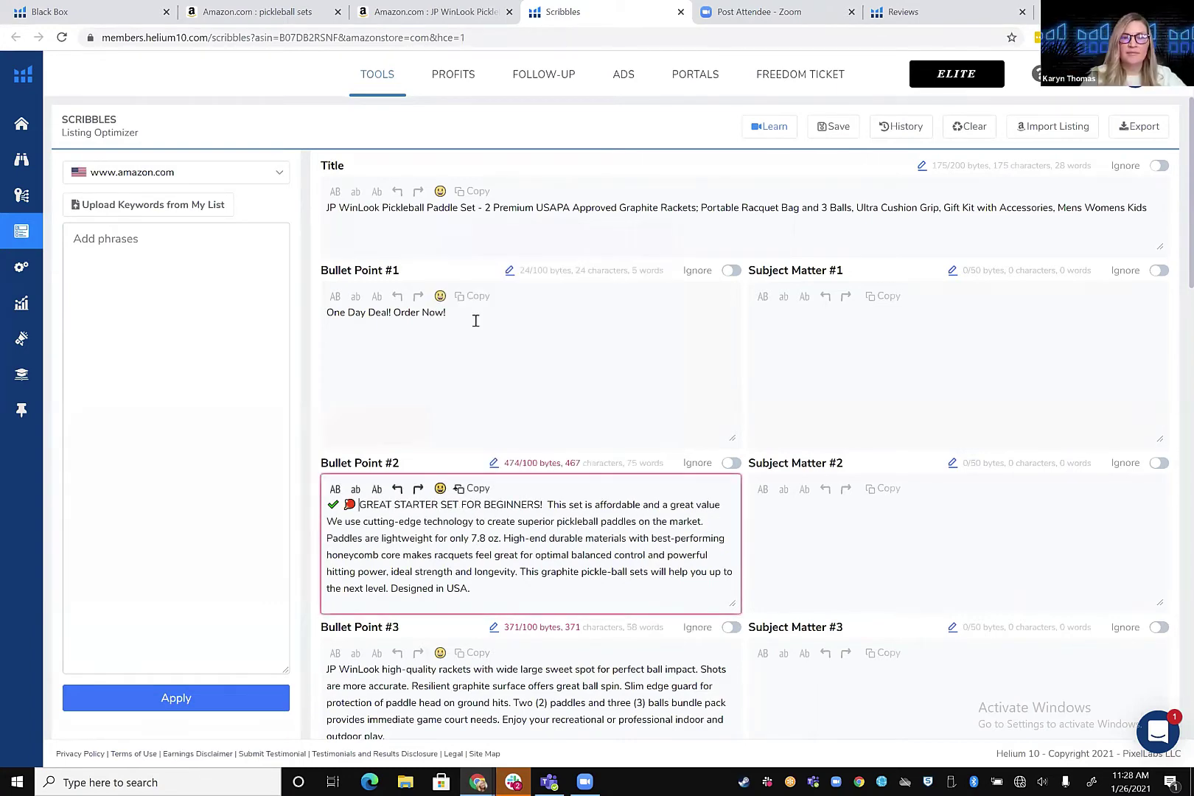
Delete the green check mark emoji in front of the paddle emoji in Bullet Point #2.
{"action": "left_click", "coordinate": [340, 504]}
{"action": "key", "text": "BackSpace"}
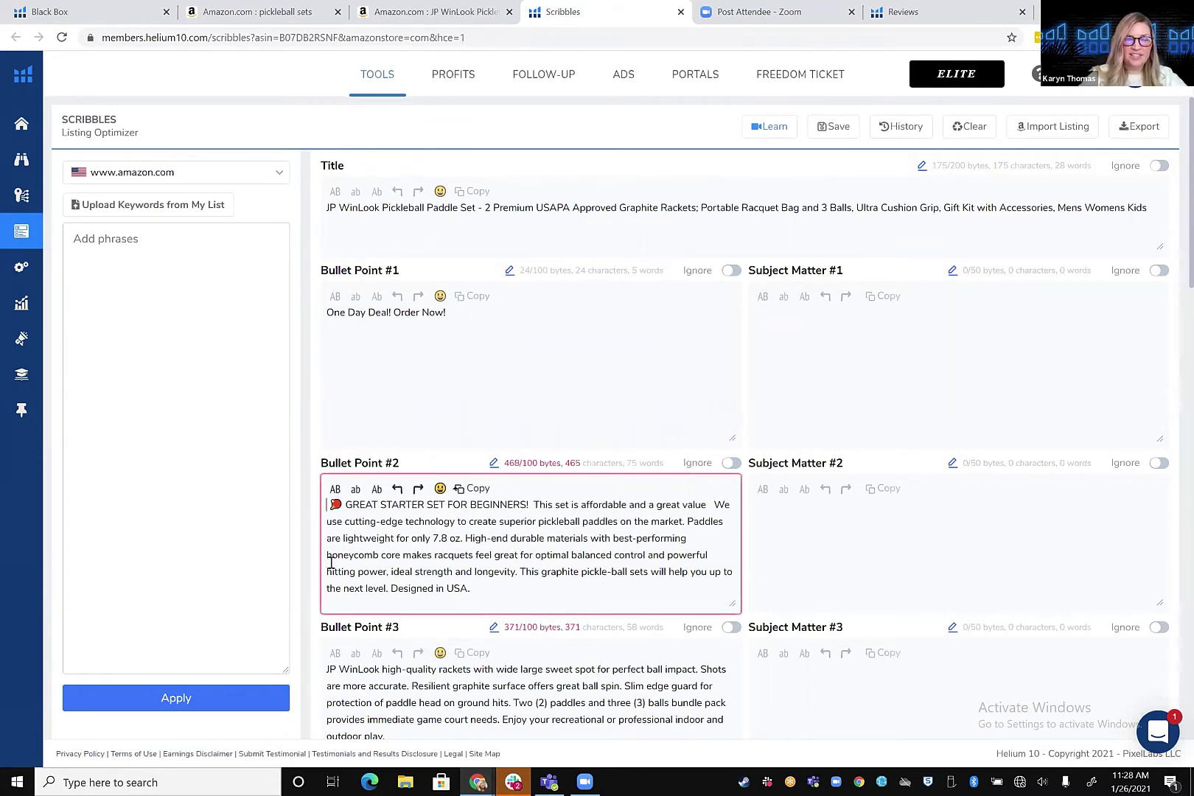
{"action": "scroll", "coordinate": [518, 321], "scroll_direction": "down", "scroll_amount": 1}
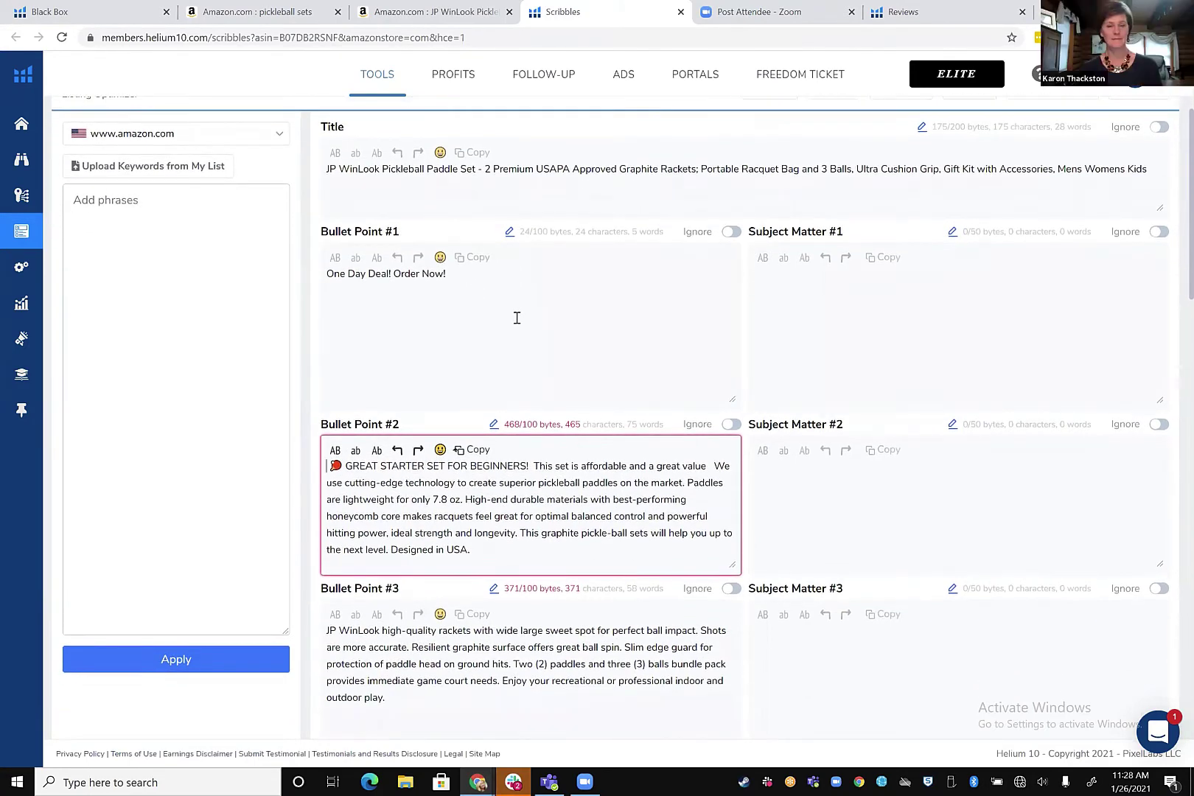
{"action": "scroll", "coordinate": [516, 318], "scroll_direction": "down", "scroll_amount": 1}
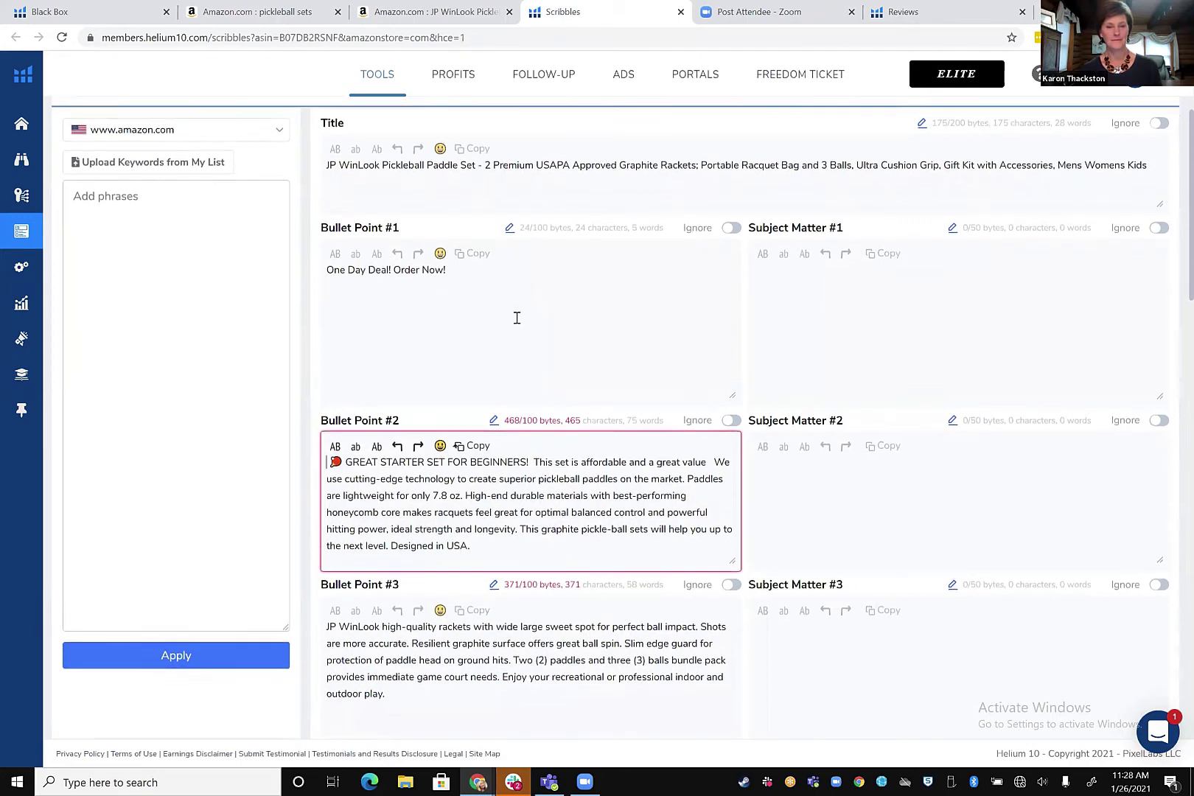
Return to the JP WinLook listing, review its title and bullet points, and launch the Helium 10 keyword lookup for the product.
{"action": "left_click", "coordinate": [435, 11]}
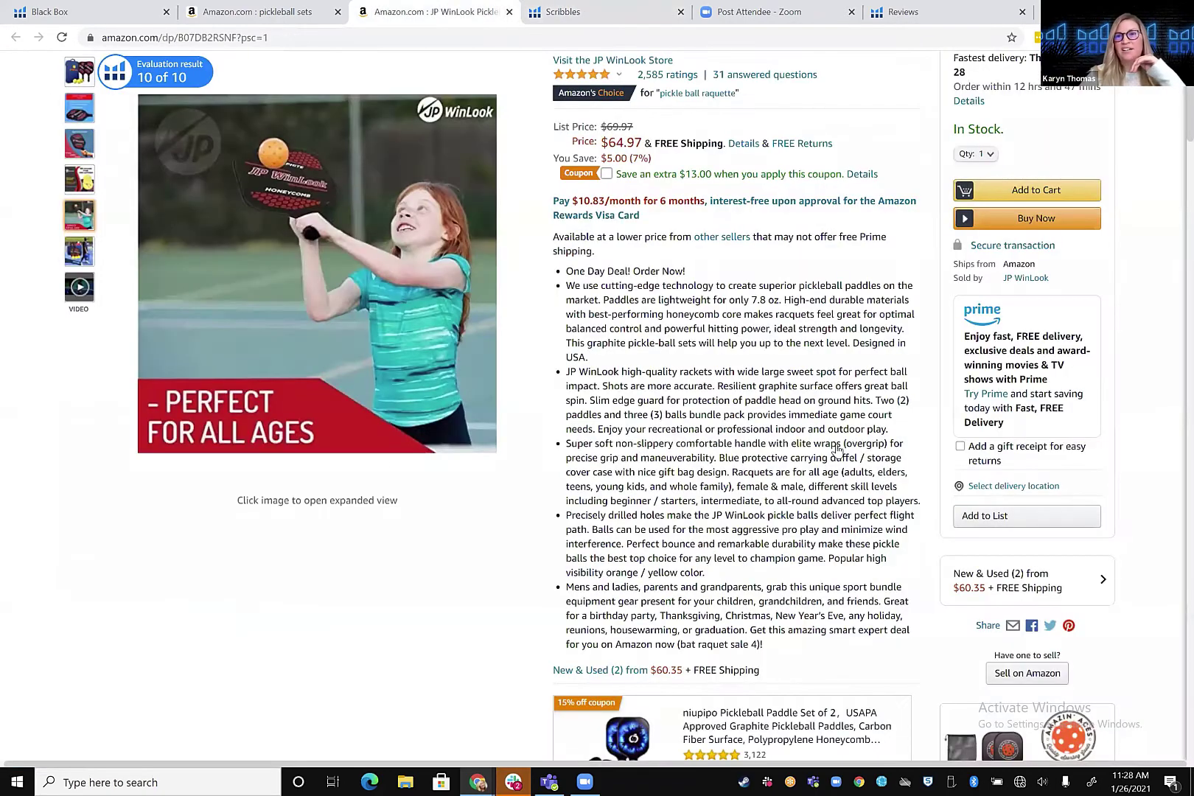
{"action": "scroll", "coordinate": [837, 444], "scroll_direction": "up", "scroll_amount": 3}
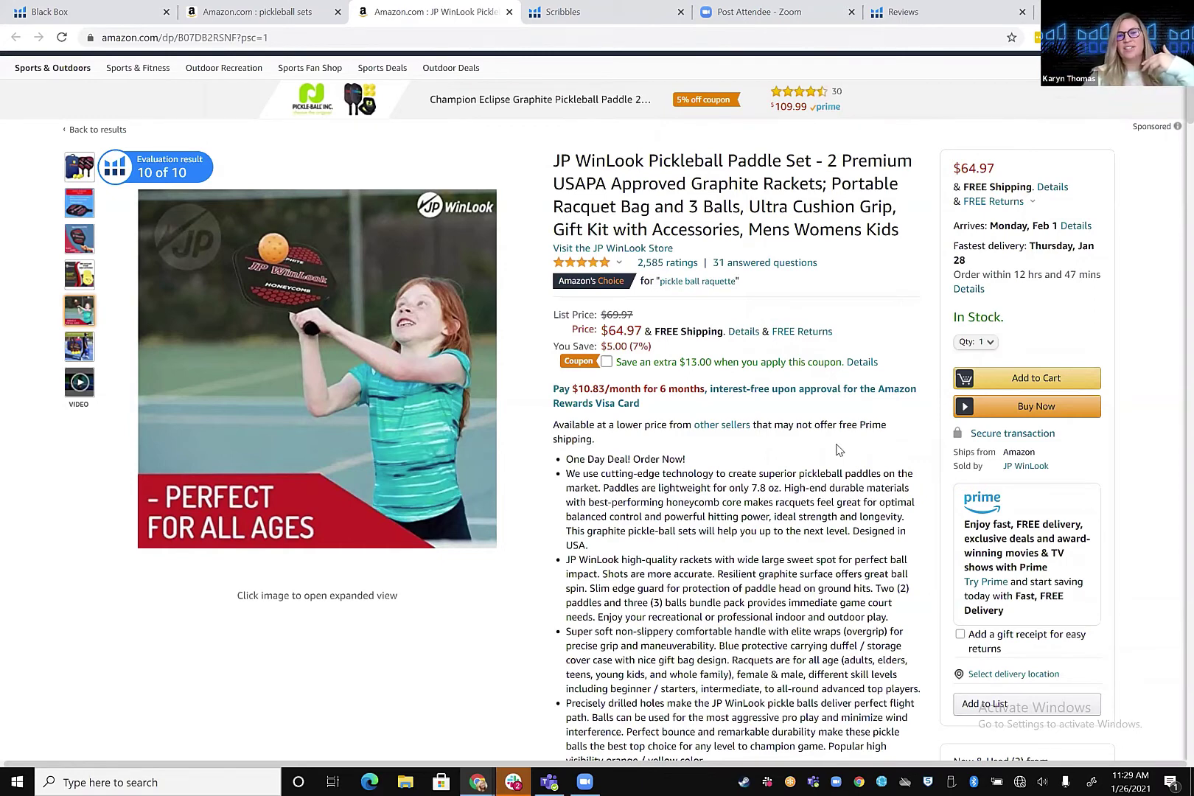
{"action": "scroll", "coordinate": [836, 450], "scroll_direction": "down", "scroll_amount": 4}
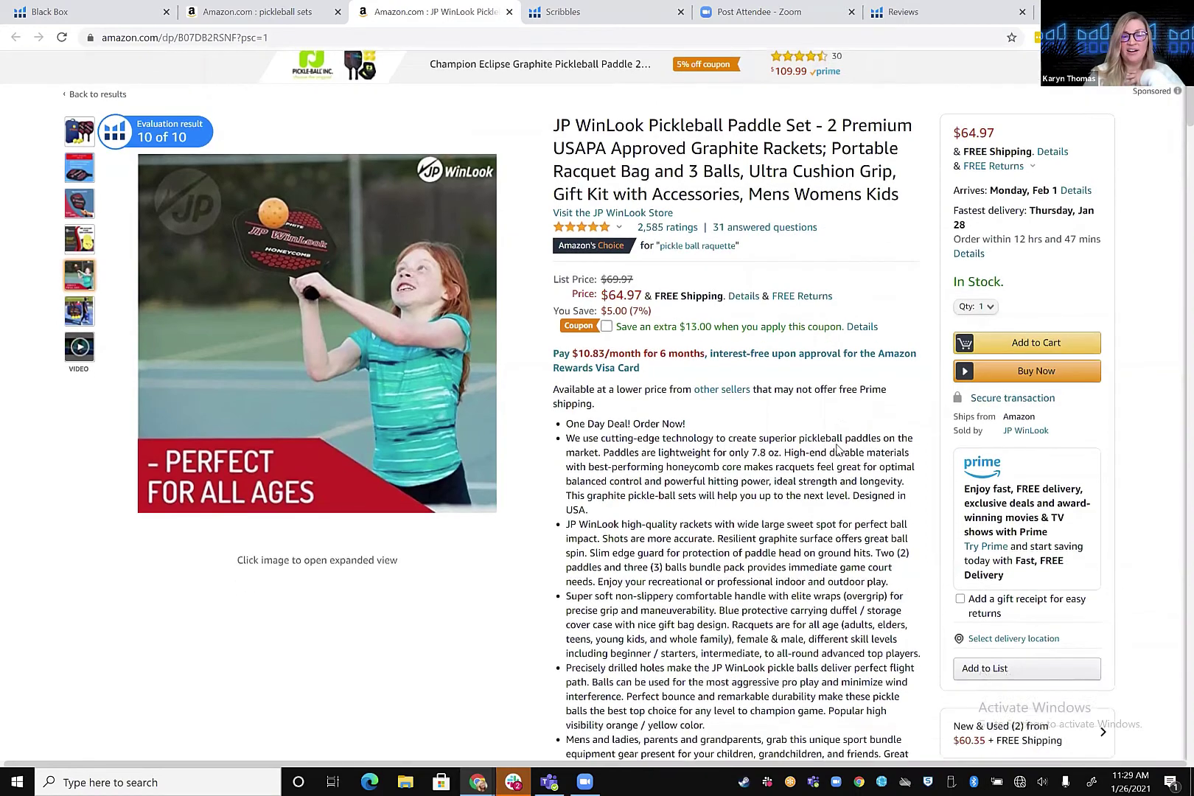
{"action": "scroll", "coordinate": [836, 448], "scroll_direction": "down", "scroll_amount": 1}
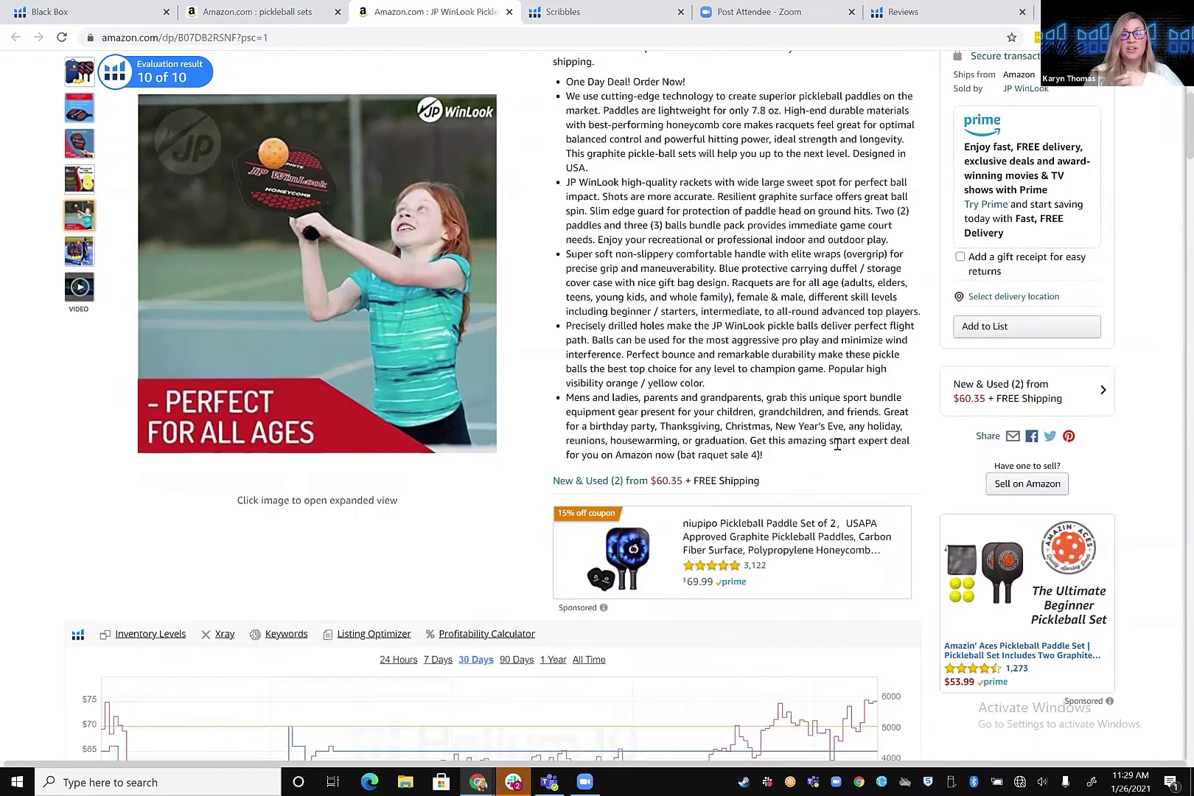
{"action": "left_click", "coordinate": [279, 636]}
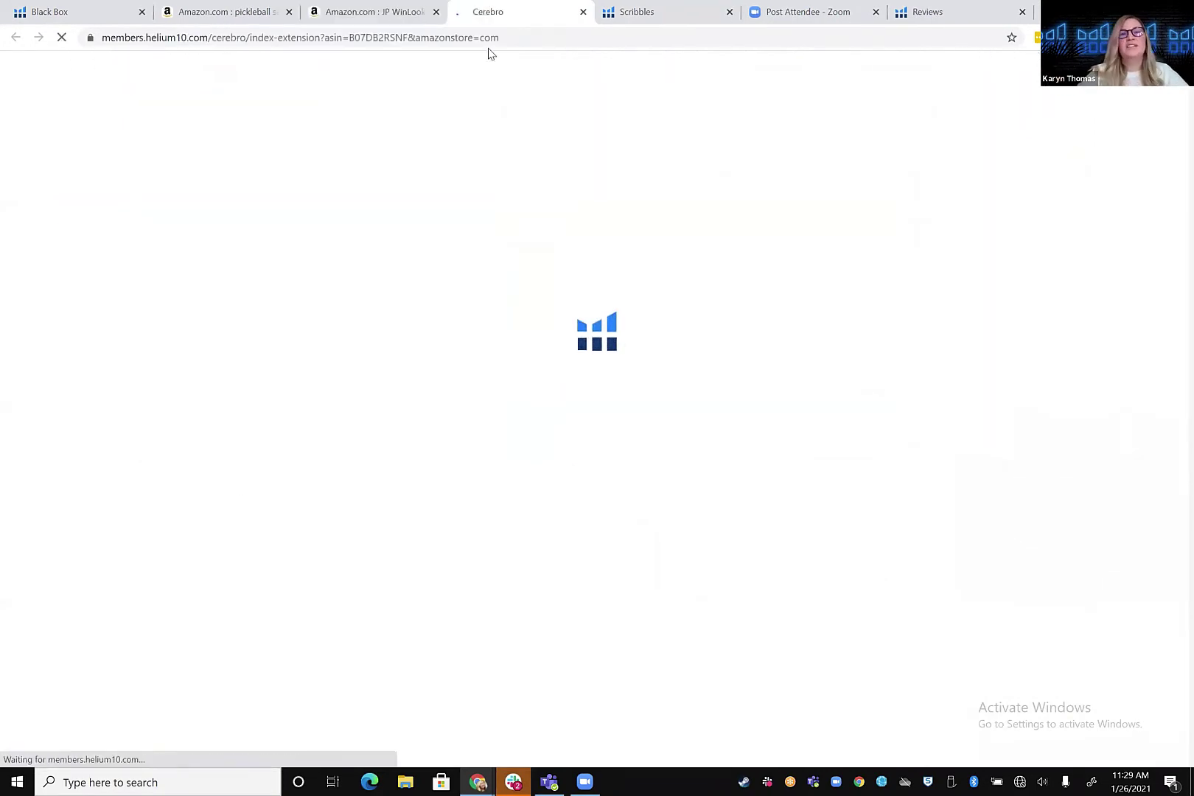
Go back to the JP WinLook listing and locate the Keywords link among its Helium 10 tools.
{"action": "left_click", "coordinate": [347, 11]}
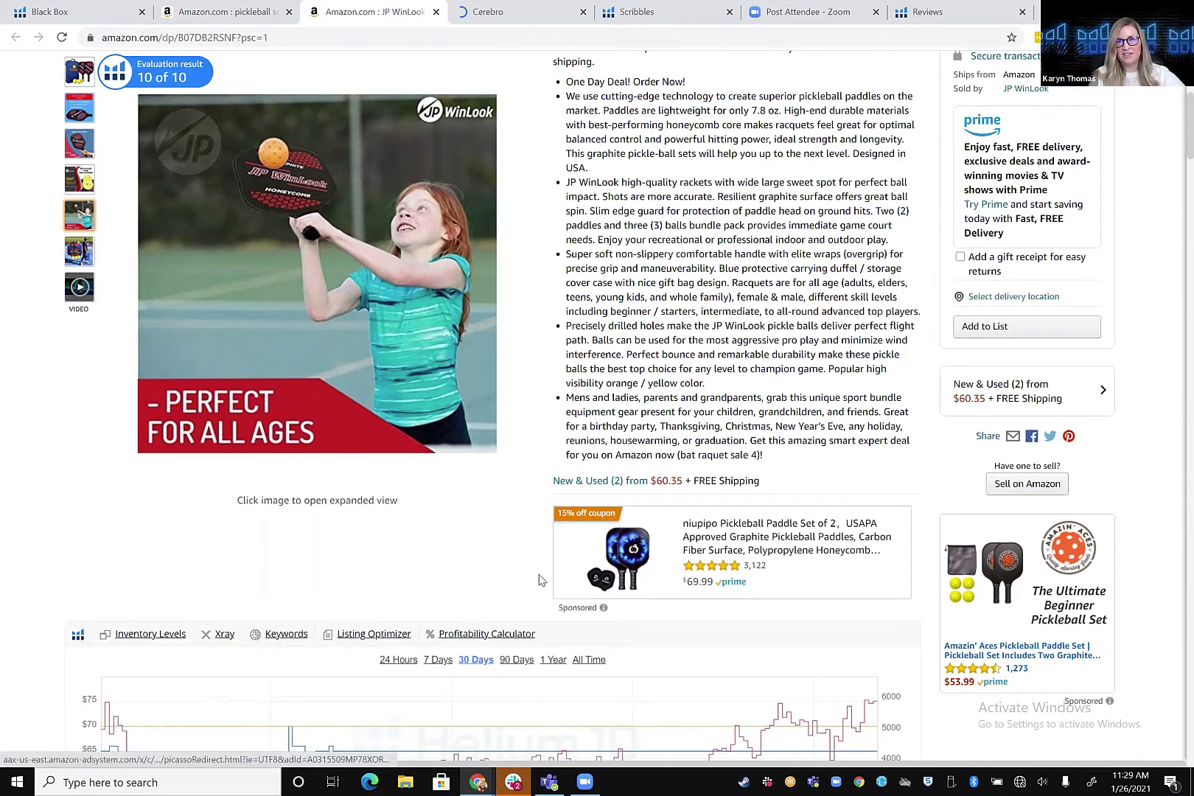
{"action": "left_click_drag", "start_coordinate": [538, 580], "coordinate": [294, 630]}
{"action": "left_click", "coordinate": [297, 608]}
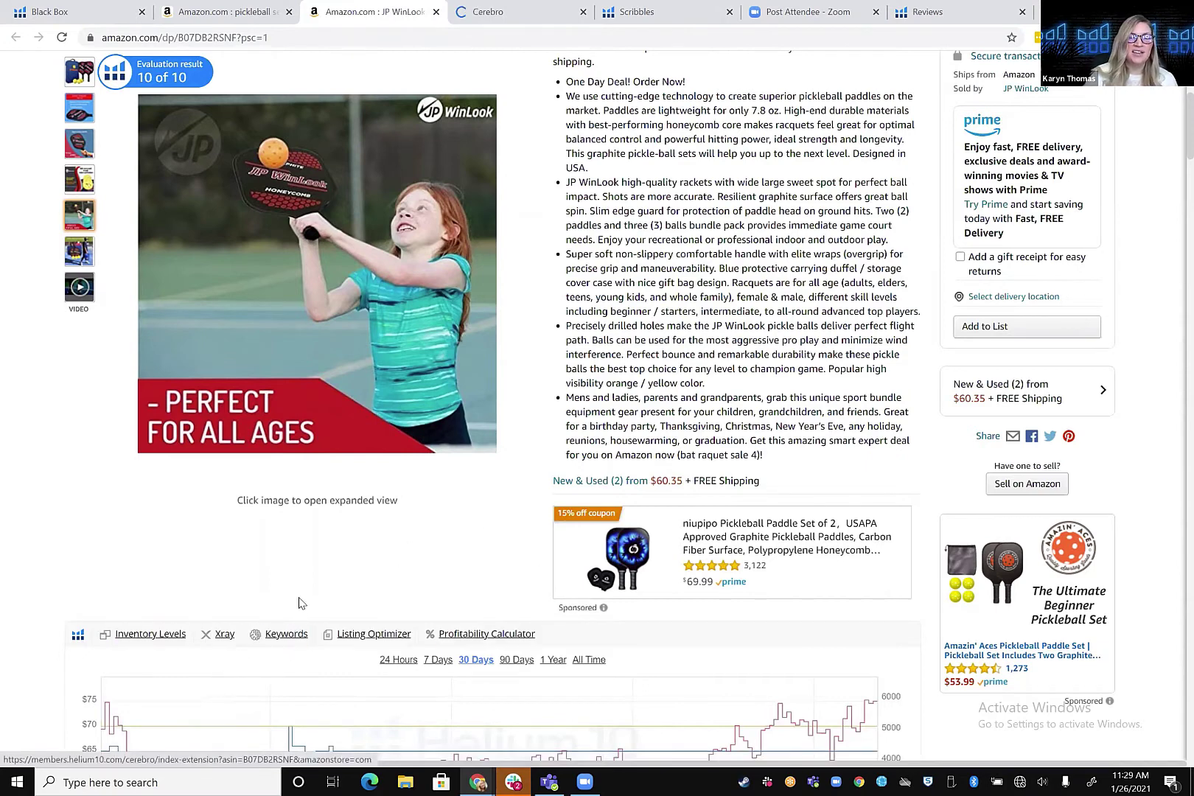
Switch to the Cerebro results for B07DB2RSNF, review the keyword overview, and get the product's competitors.
{"action": "left_click", "coordinate": [518, 7]}
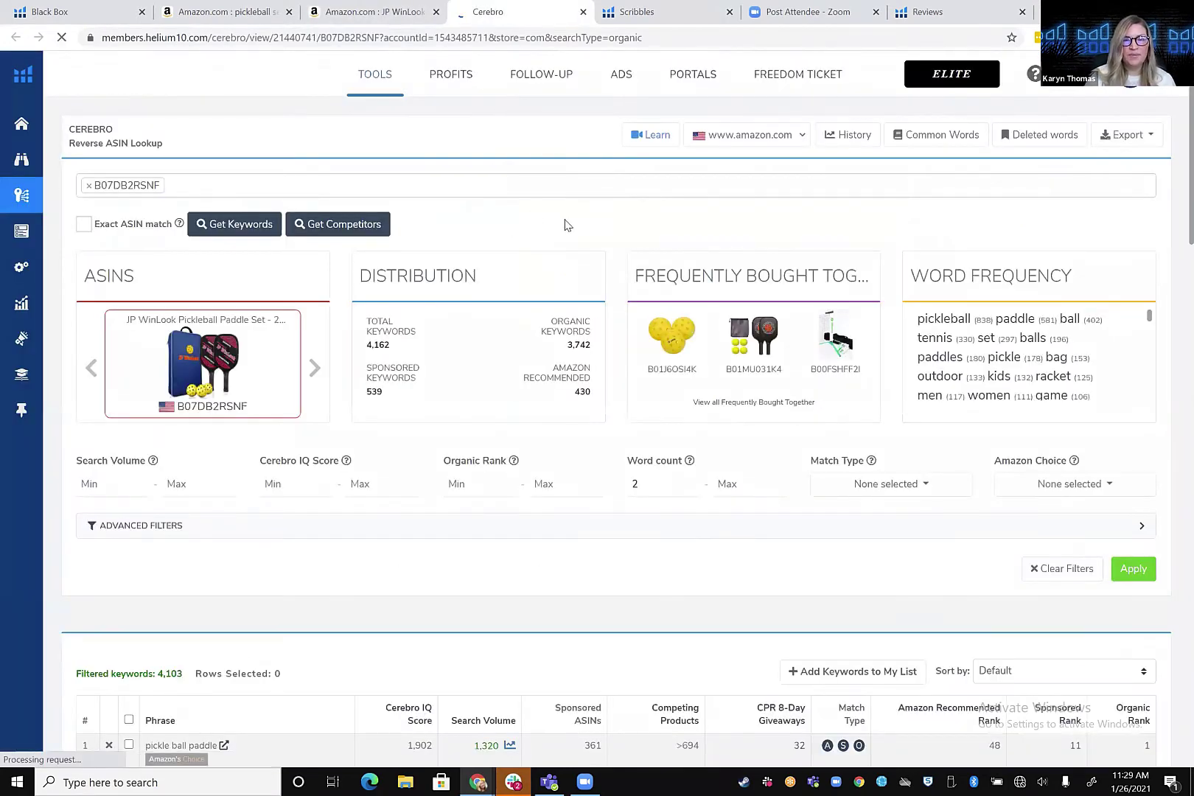
{"action": "scroll", "coordinate": [644, 195], "scroll_direction": "down", "scroll_amount": 1}
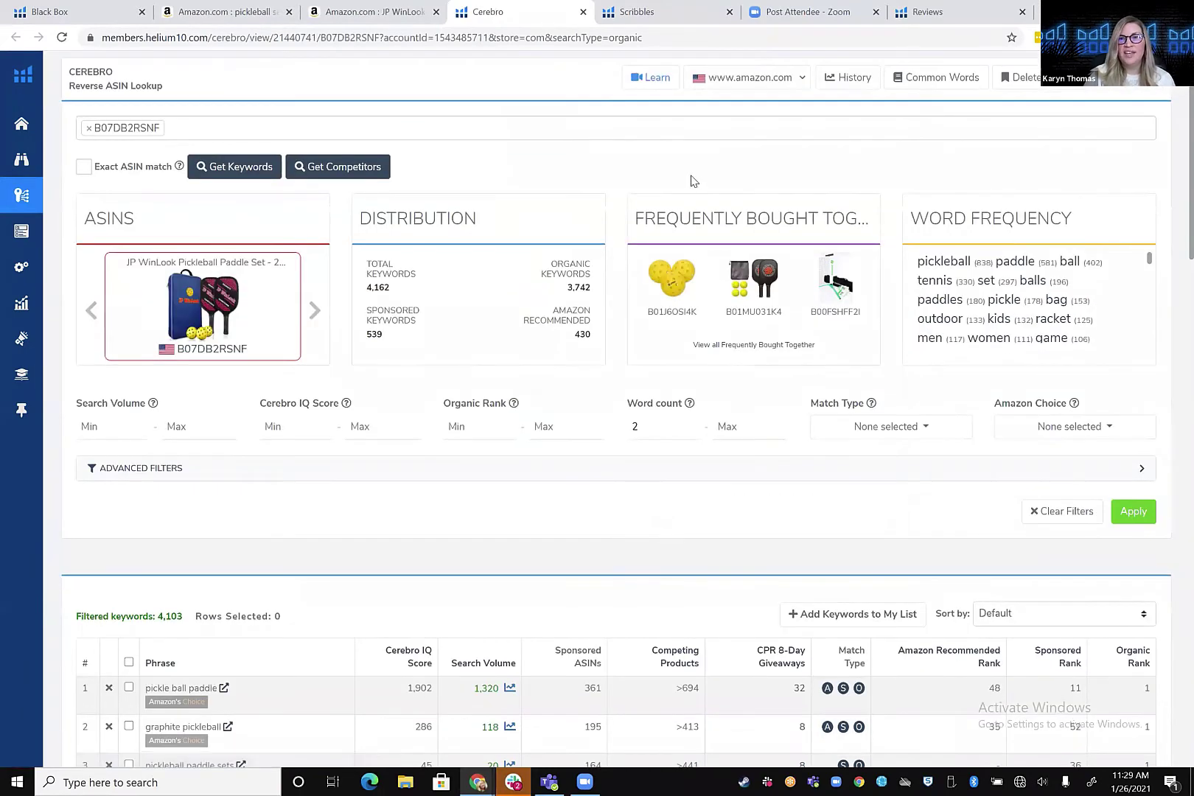
{"action": "scroll", "coordinate": [669, 153], "scroll_direction": "down", "scroll_amount": 1}
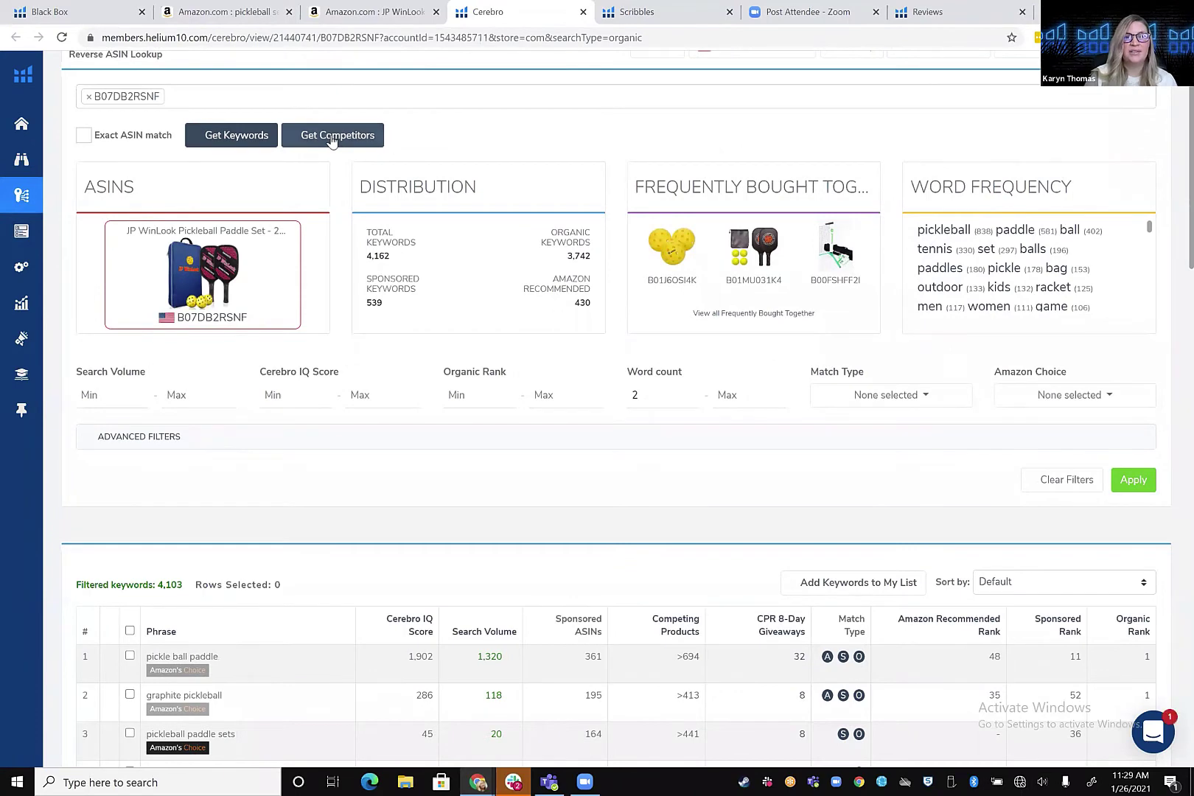
{"action": "left_click", "coordinate": [332, 137]}
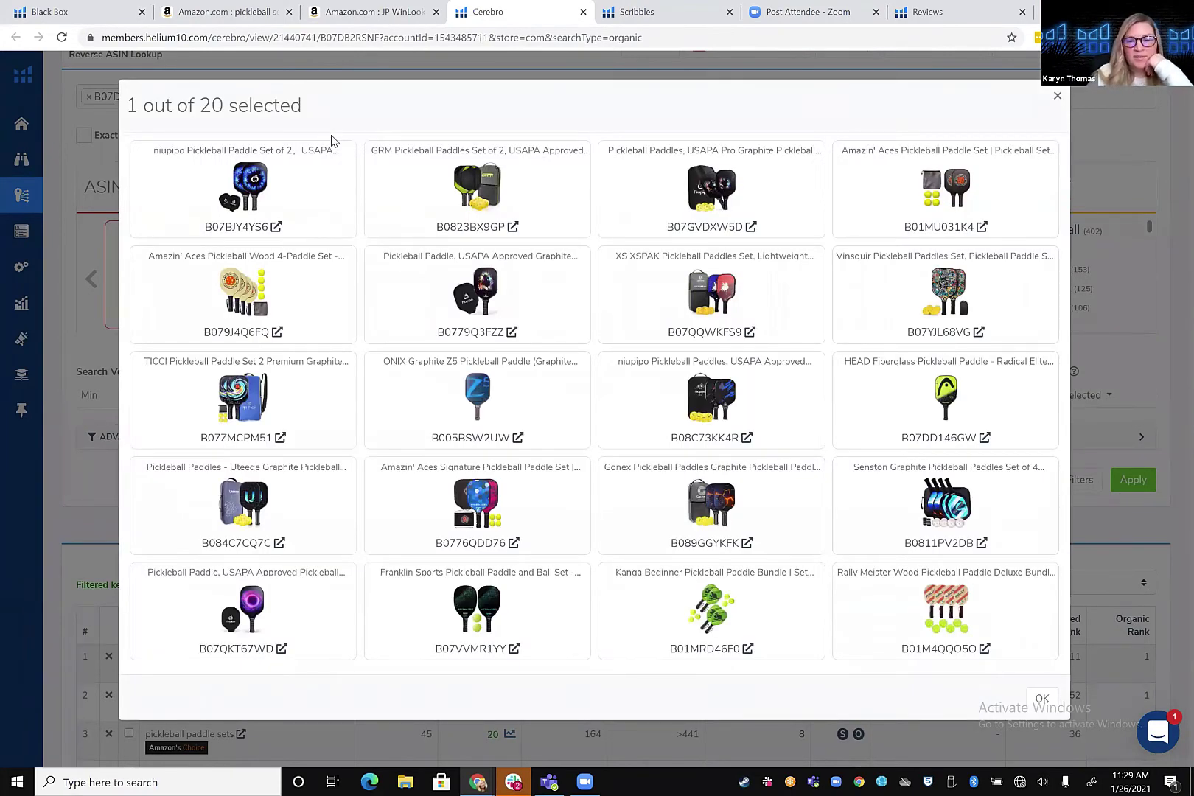
Select nine competing paddle sets: B07BJY4YS6, B07GVDXW5D, B07QQWKFS9, B07ZMCPM51, B08C73KK4R, B089GGYKFK, B084C7CQ7C, B0776QDD76 and B07YJL68VG.
{"action": "left_click", "coordinate": [282, 176]}
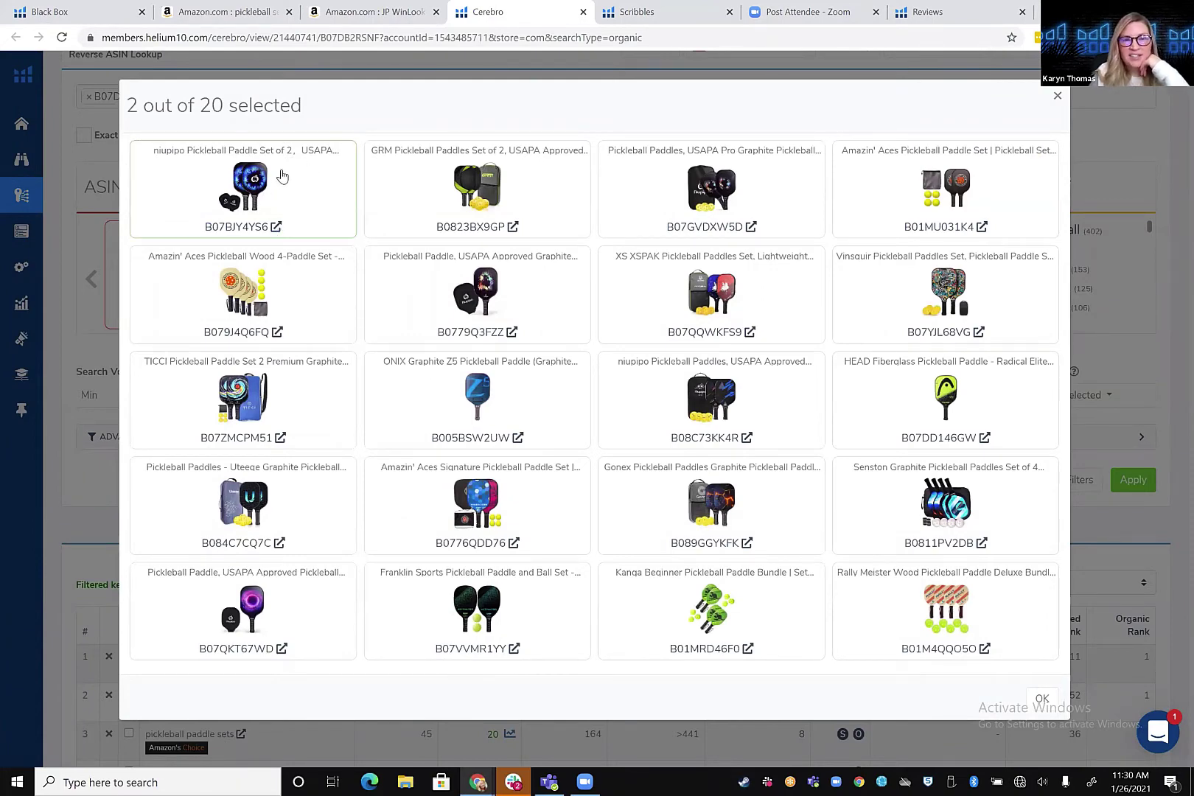
{"action": "left_click", "coordinate": [662, 193]}
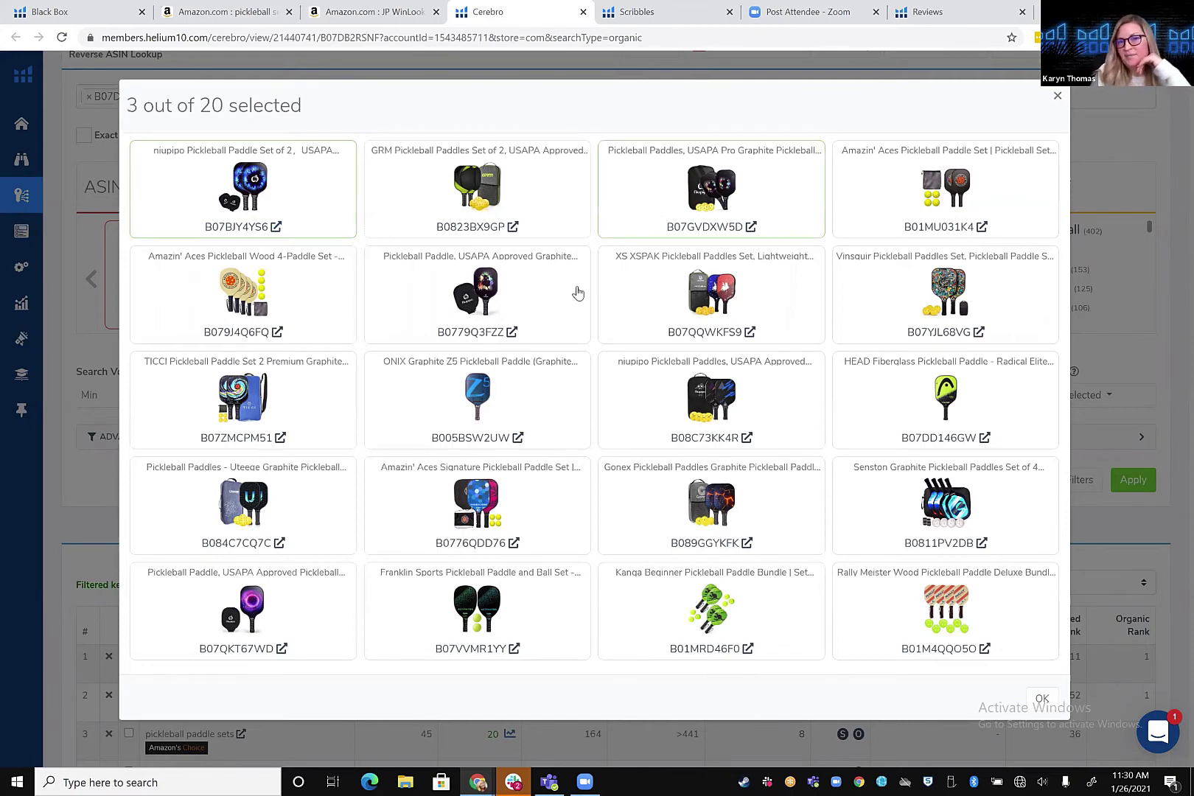
{"action": "left_click", "coordinate": [636, 294]}
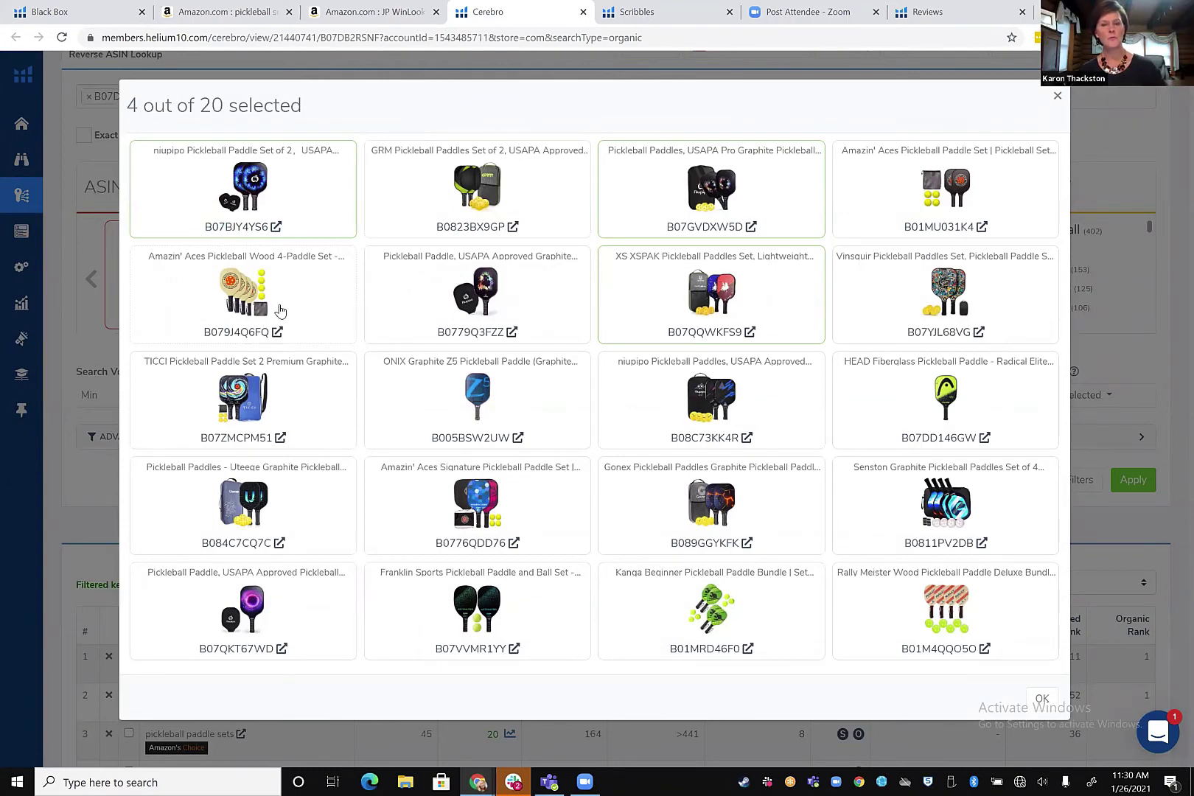
{"action": "left_click", "coordinate": [287, 404]}
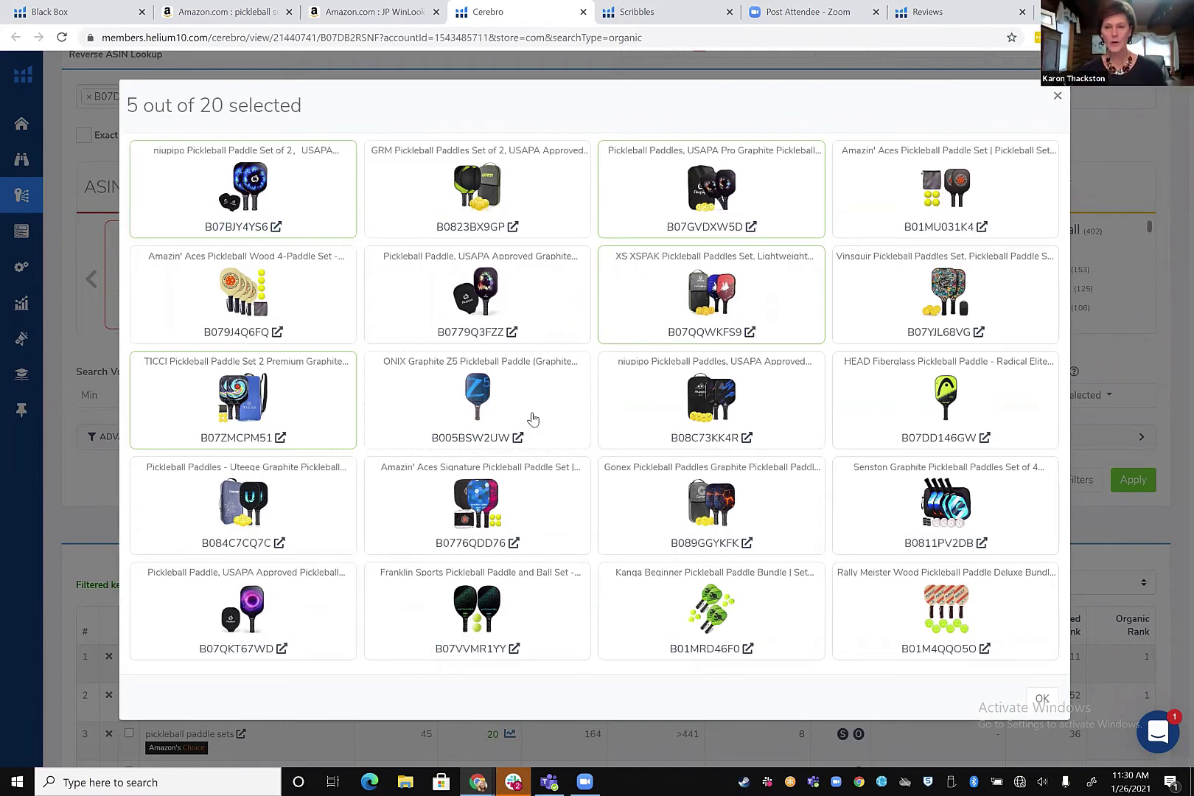
{"action": "left_click", "coordinate": [712, 416]}
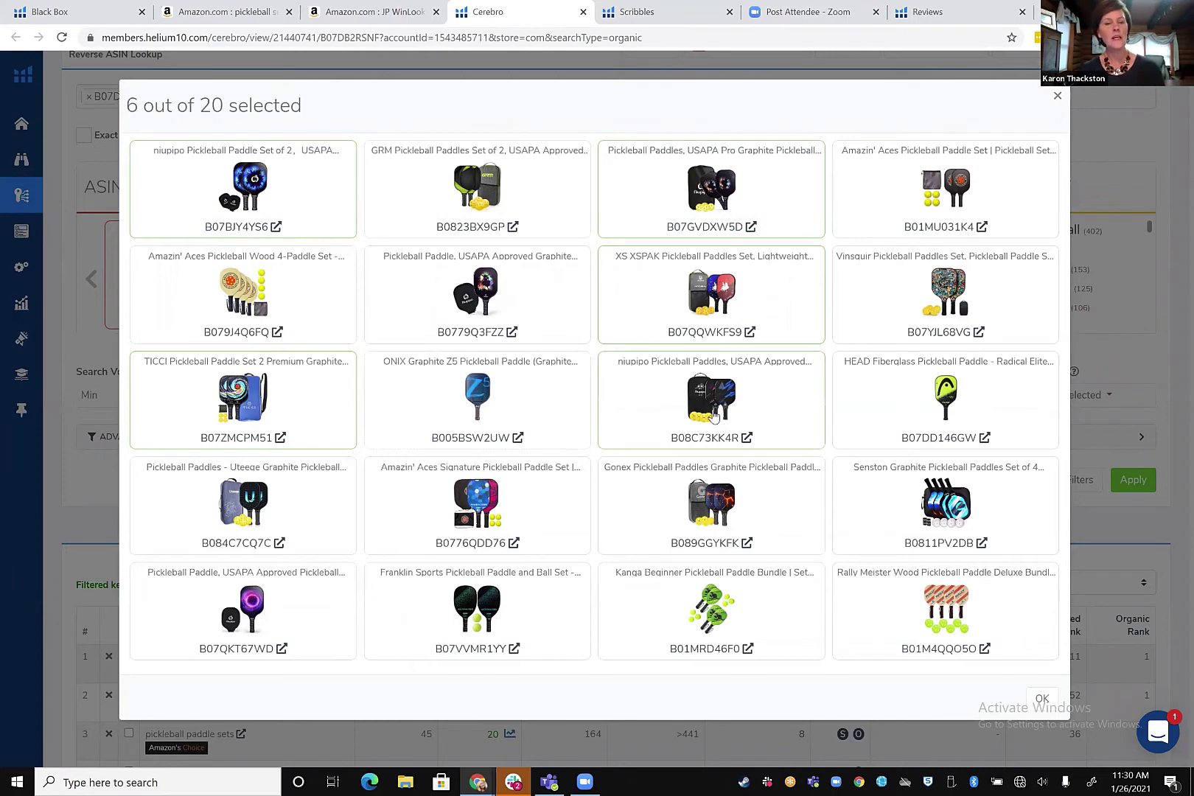
{"action": "left_click", "coordinate": [666, 525]}
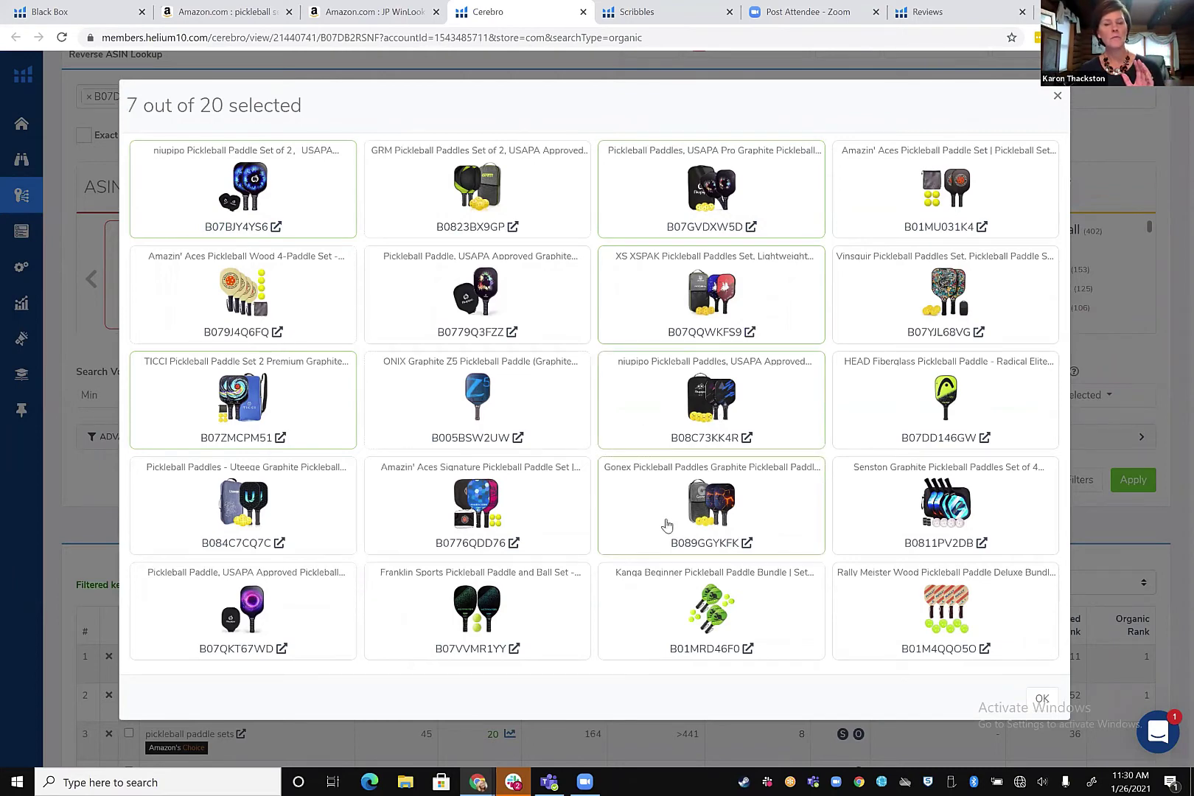
{"action": "left_click", "coordinate": [316, 518]}
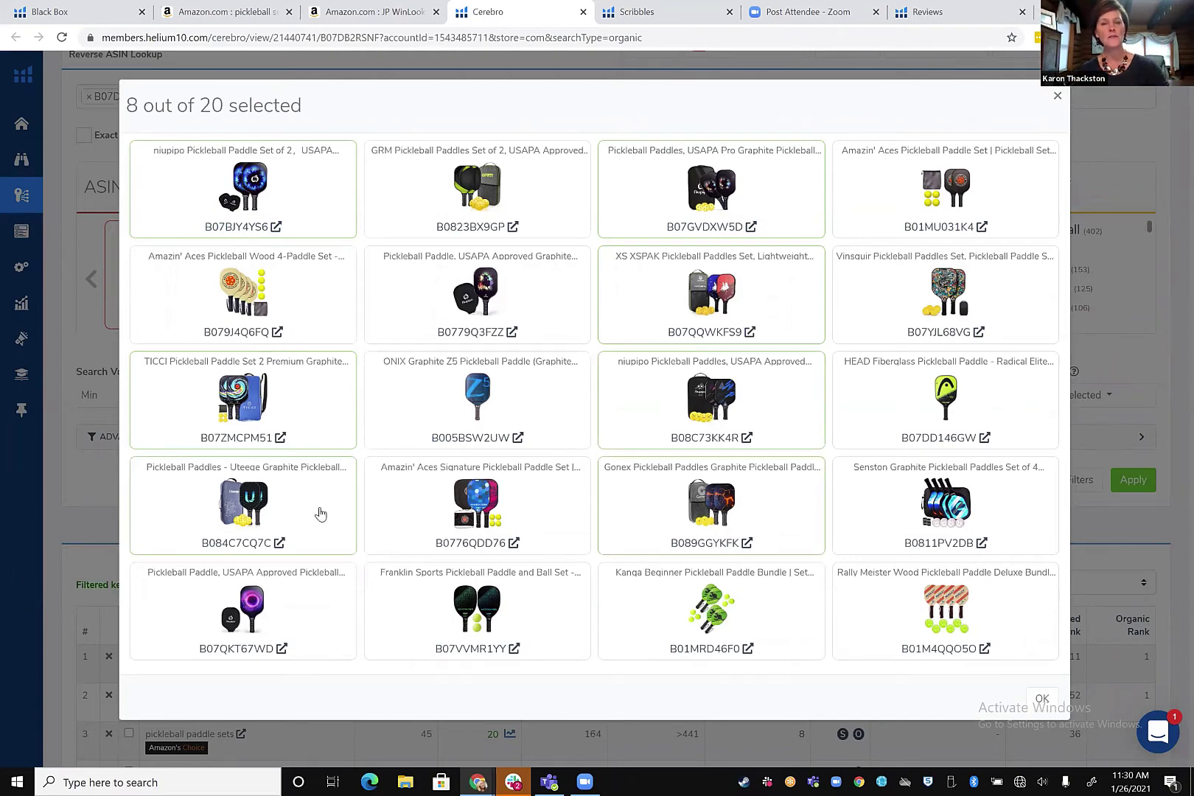
{"action": "left_click", "coordinate": [452, 515]}
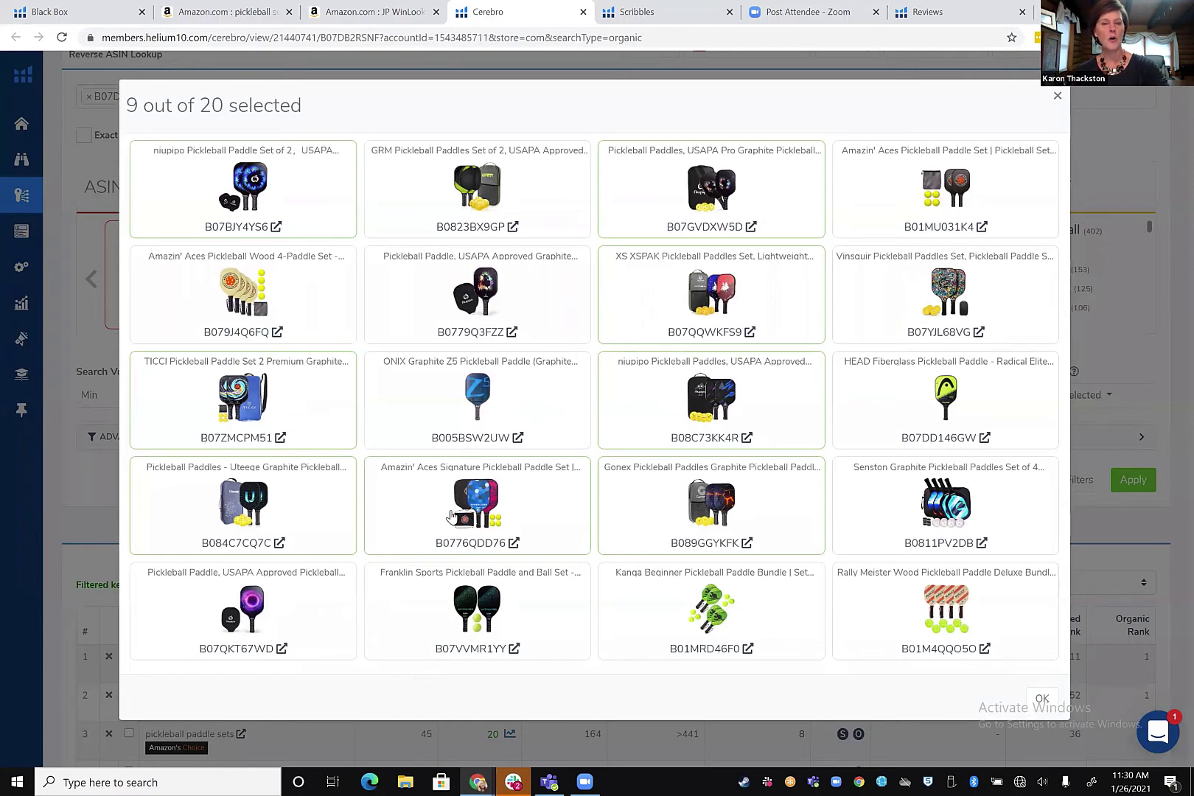
{"action": "left_click", "coordinate": [864, 314]}
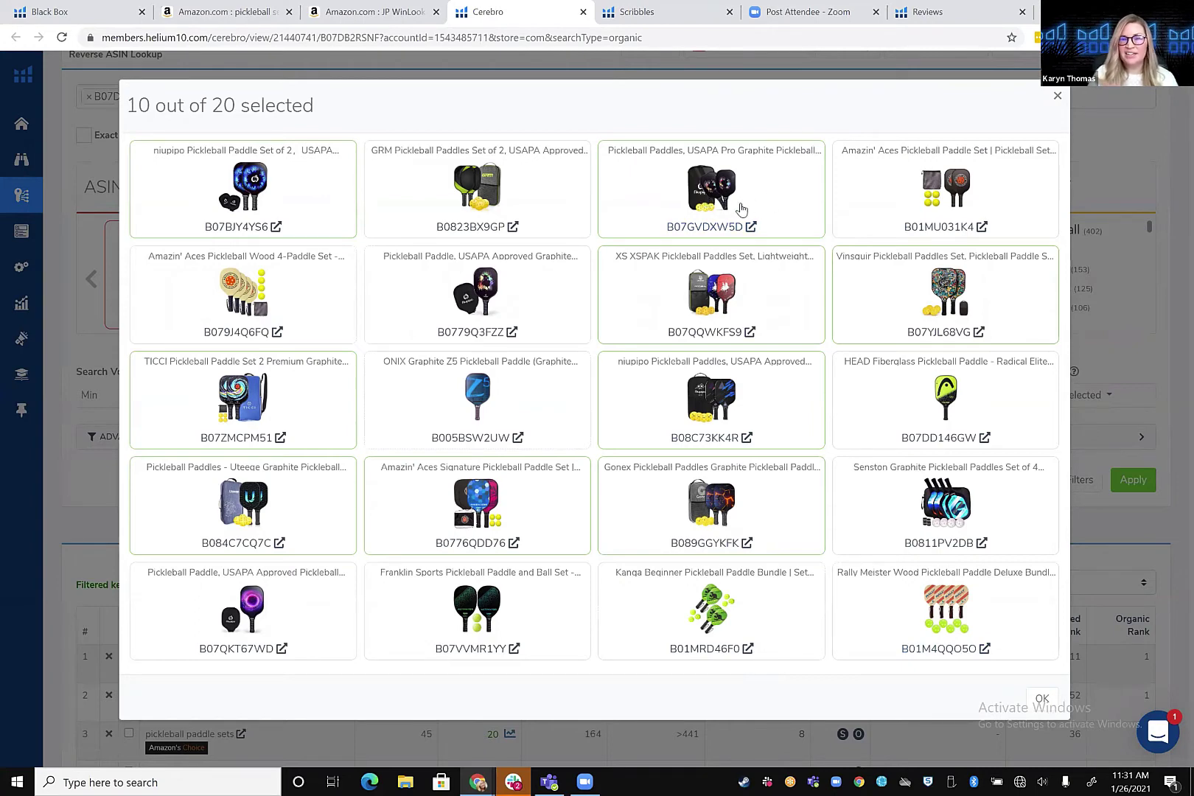
Confirm the selected competitors and run a new keyword search for all ten ASINs instead of loading earlier searches.
{"action": "left_click", "coordinate": [1041, 699]}
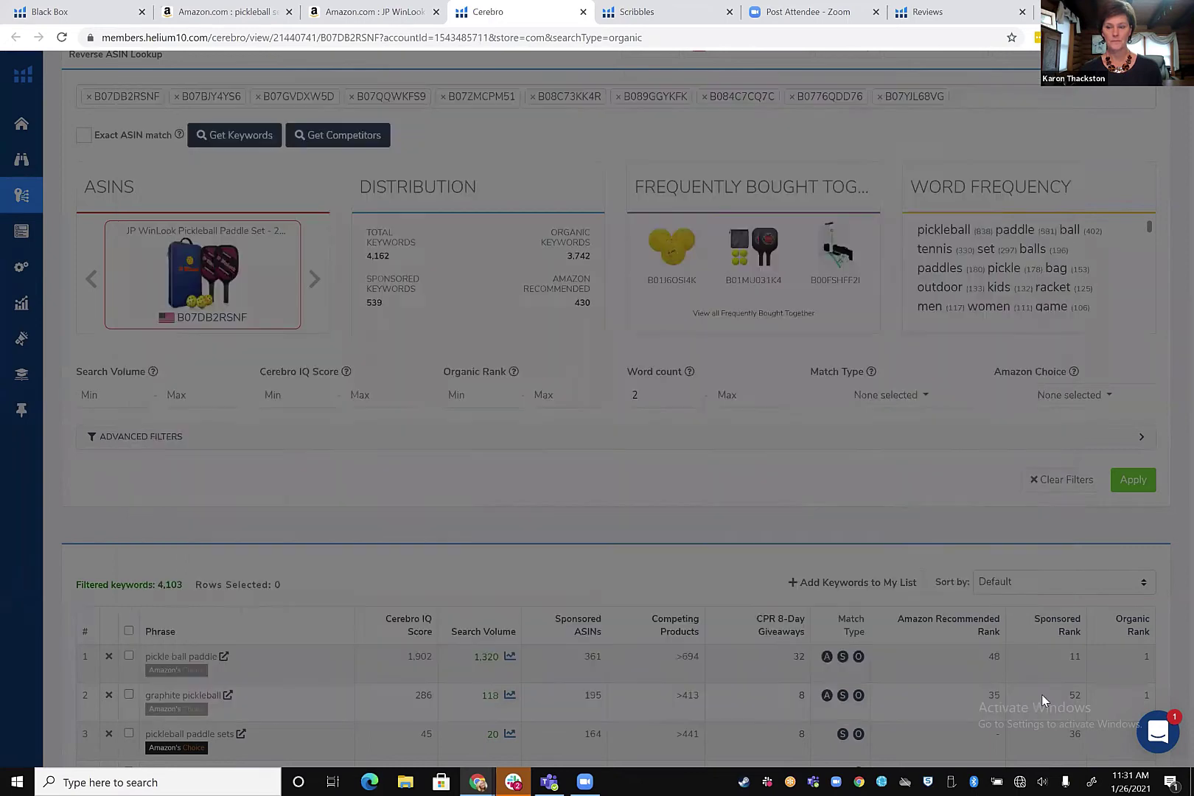
{"action": "left_click", "coordinate": [241, 140]}
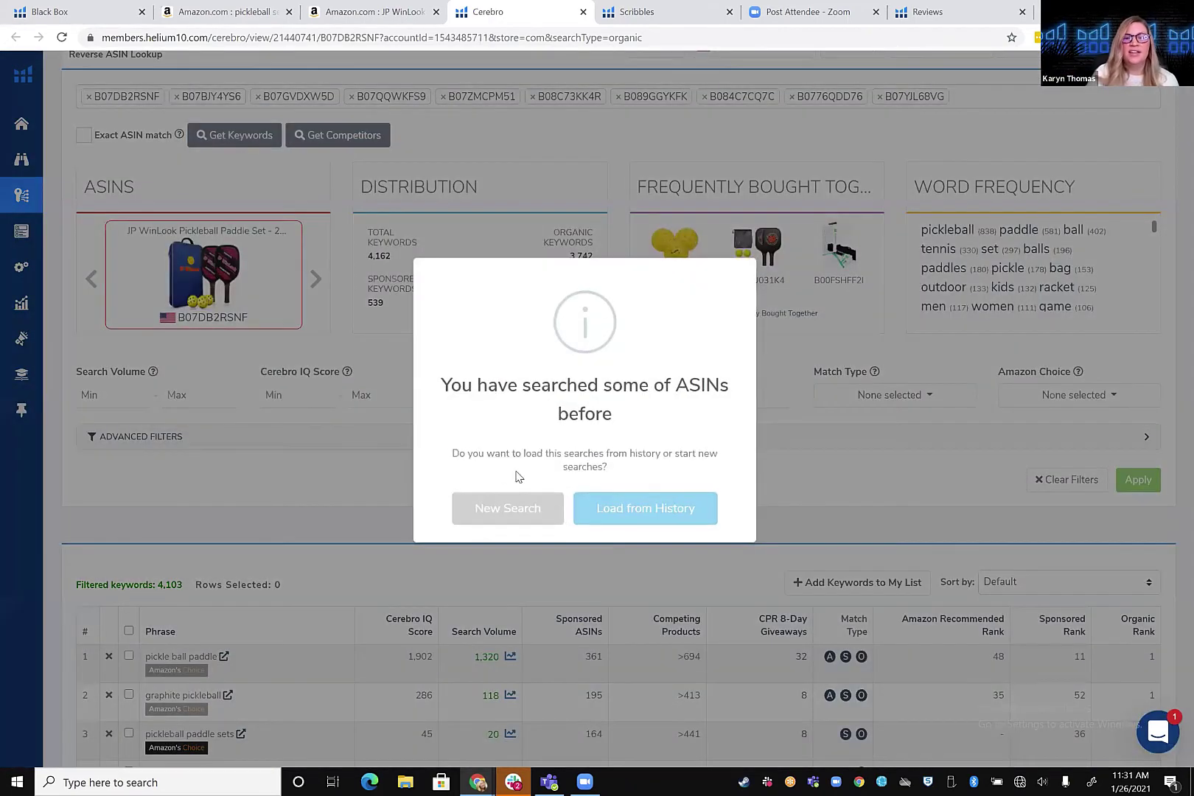
{"action": "left_click", "coordinate": [524, 511]}
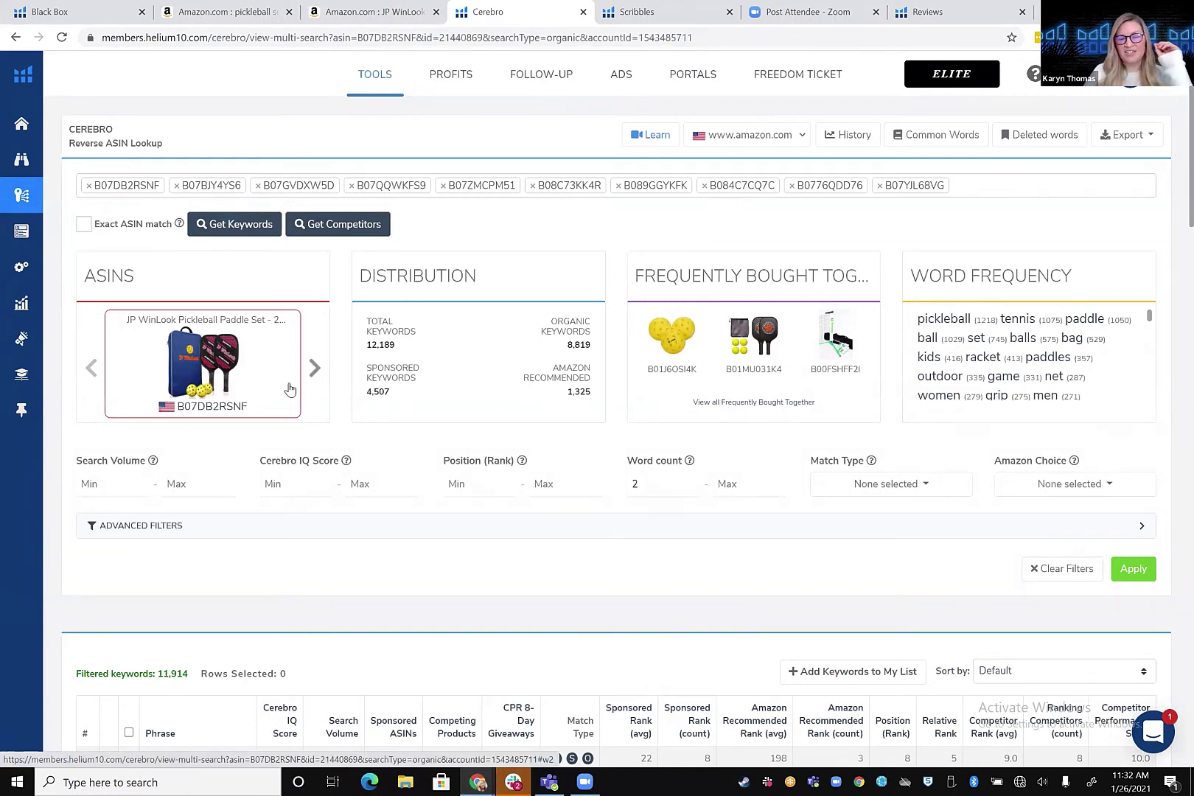
Filter the keywords to a minimum search volume of 500 and a position rank from 1 to 18.
{"action": "scroll", "coordinate": [289, 389], "scroll_direction": "down", "scroll_amount": 1}
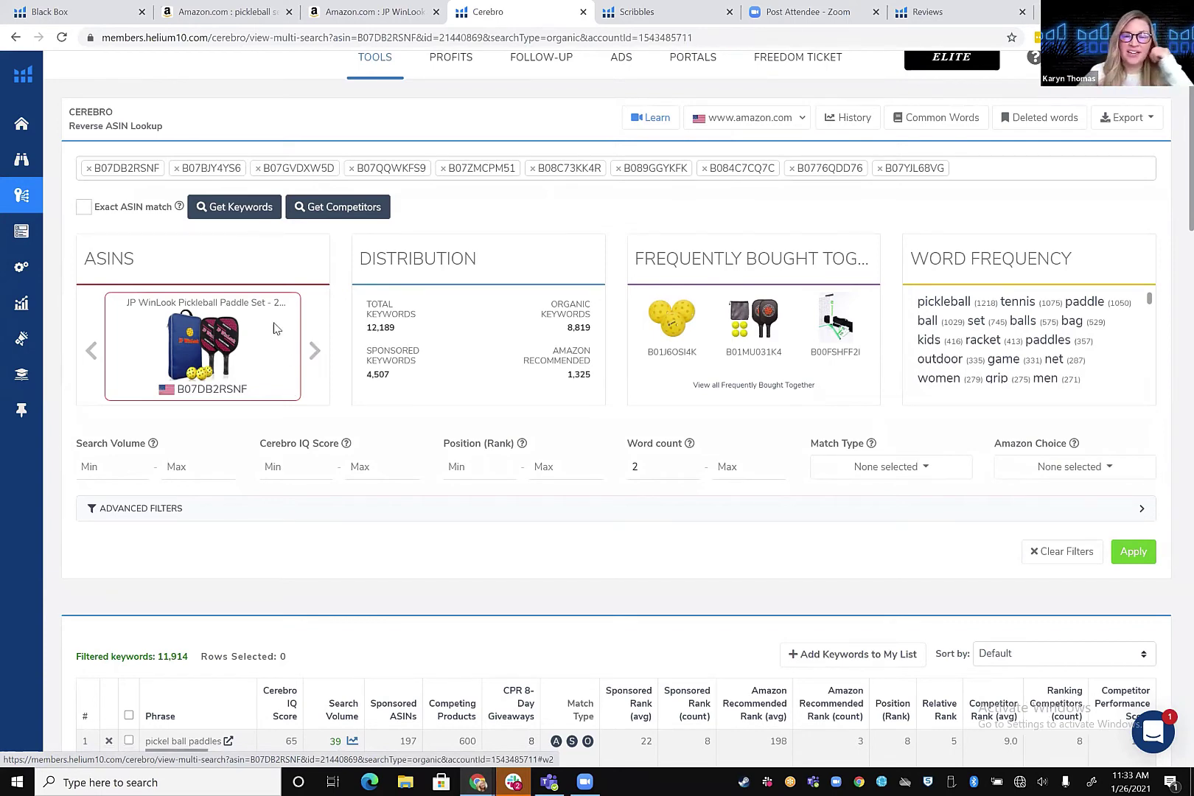
{"action": "scroll", "coordinate": [374, 570], "scroll_direction": "down", "scroll_amount": 1}
{"action": "scroll", "coordinate": [374, 570], "scroll_direction": "down", "scroll_amount": 1}
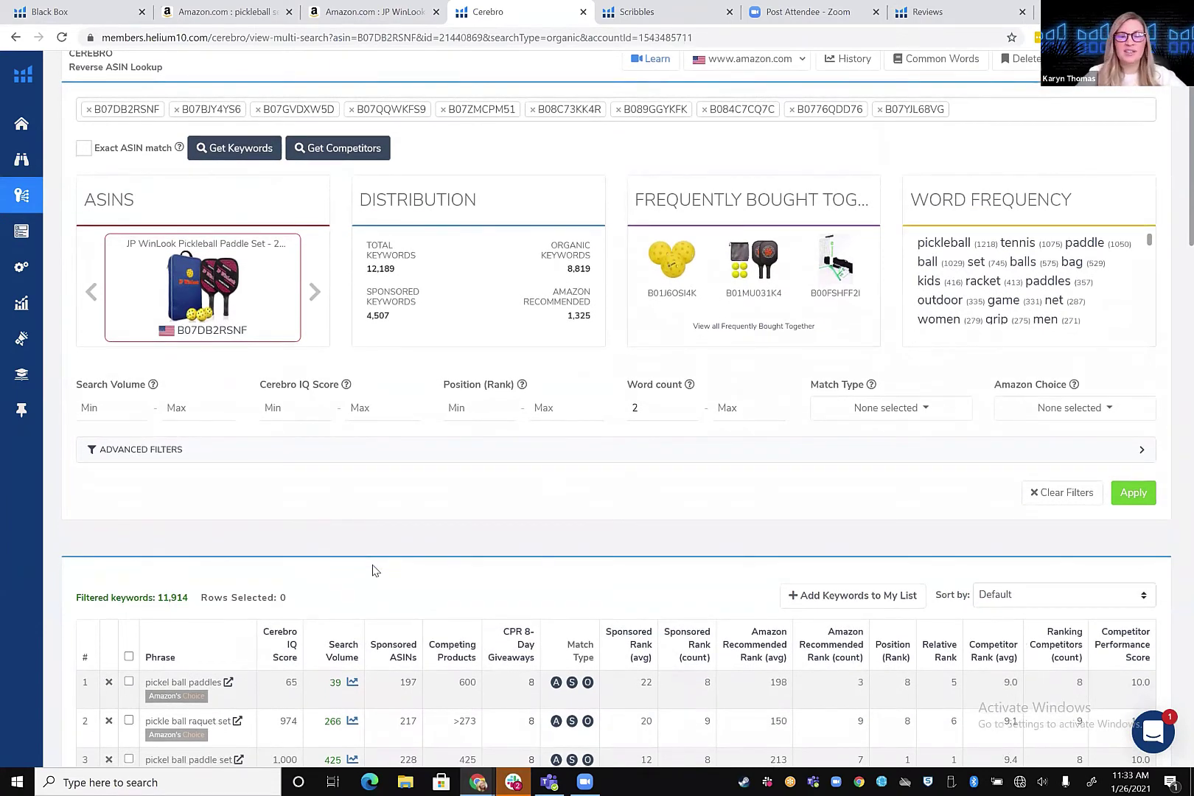
{"action": "scroll", "coordinate": [375, 570], "scroll_direction": "down", "scroll_amount": 1}
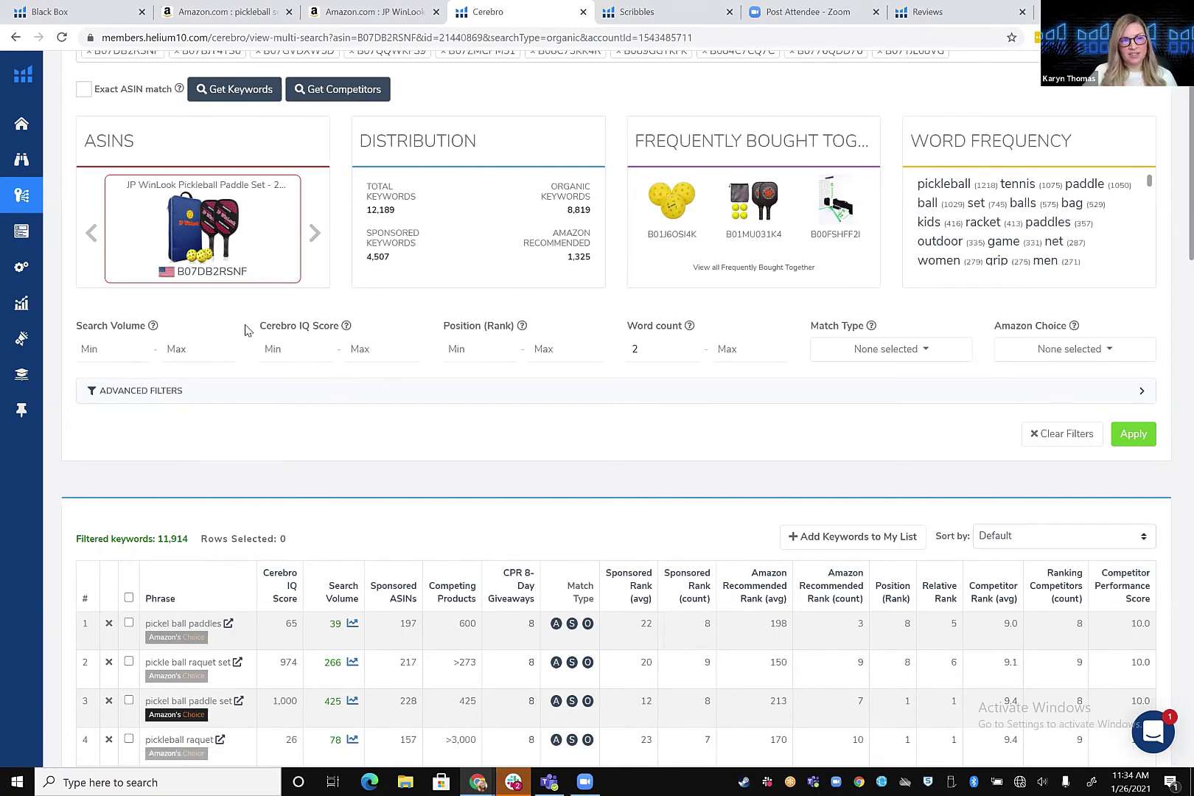
{"action": "left_click", "coordinate": [97, 349]}
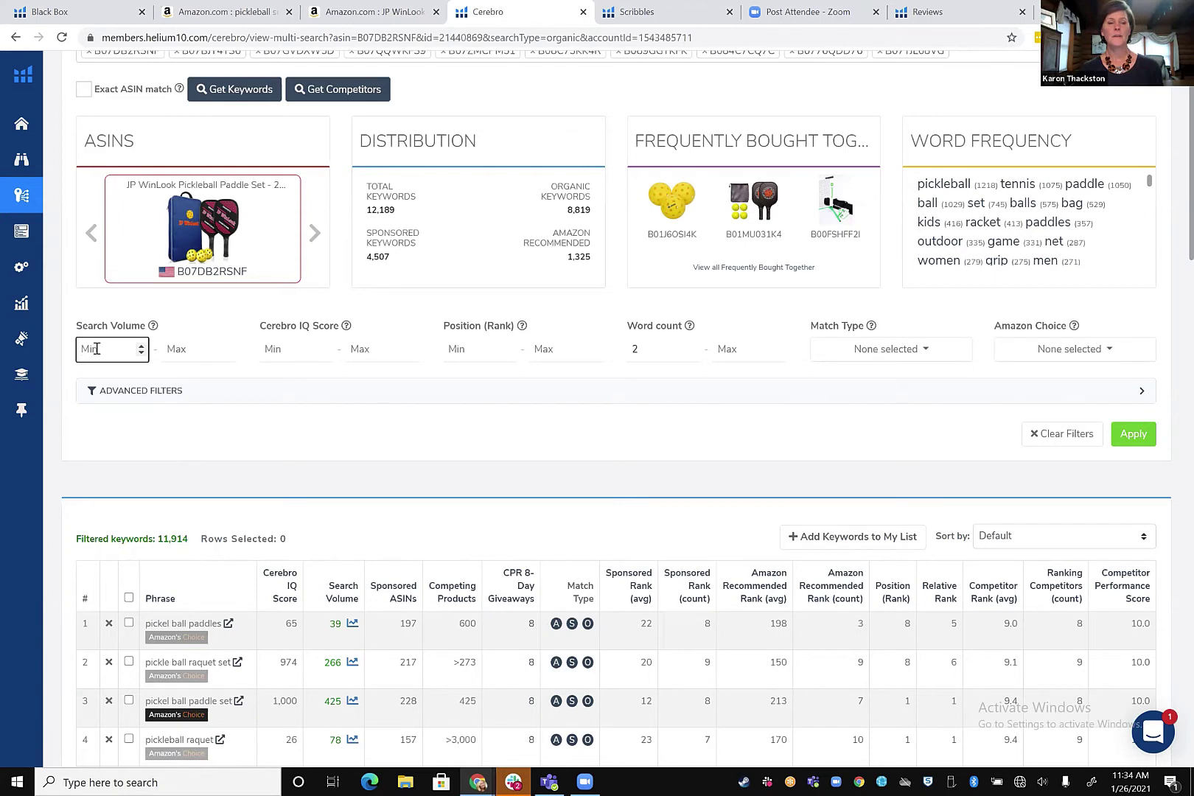
{"action": "type", "text": "500"}
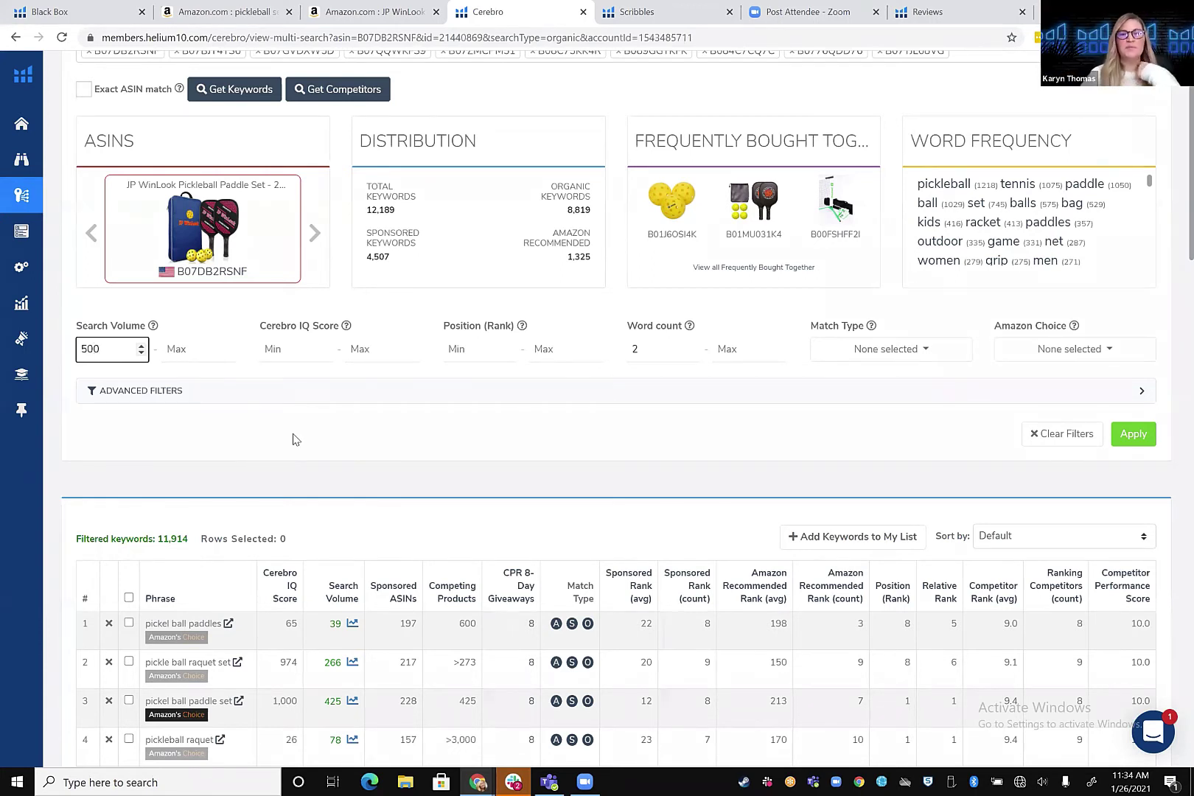
{"action": "left_click", "coordinate": [467, 347]}
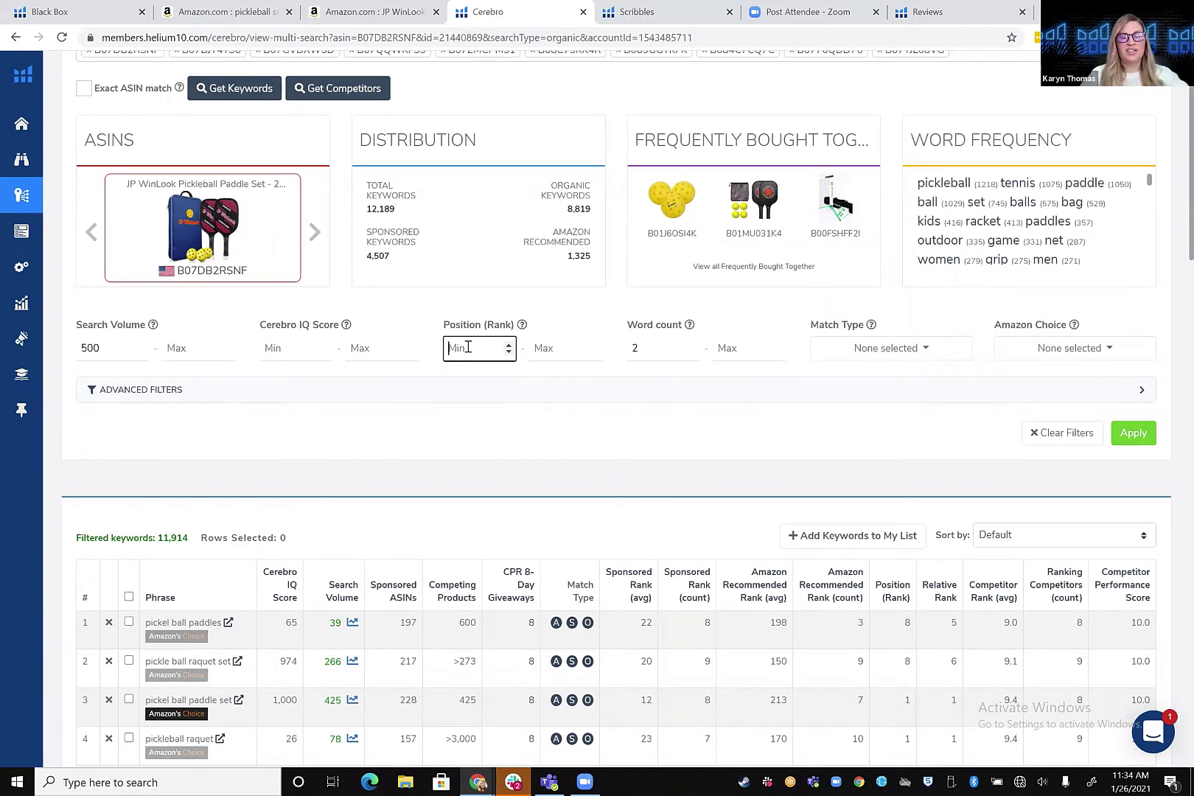
{"action": "type", "text": "1"}
{"action": "left_click", "coordinate": [552, 347]}
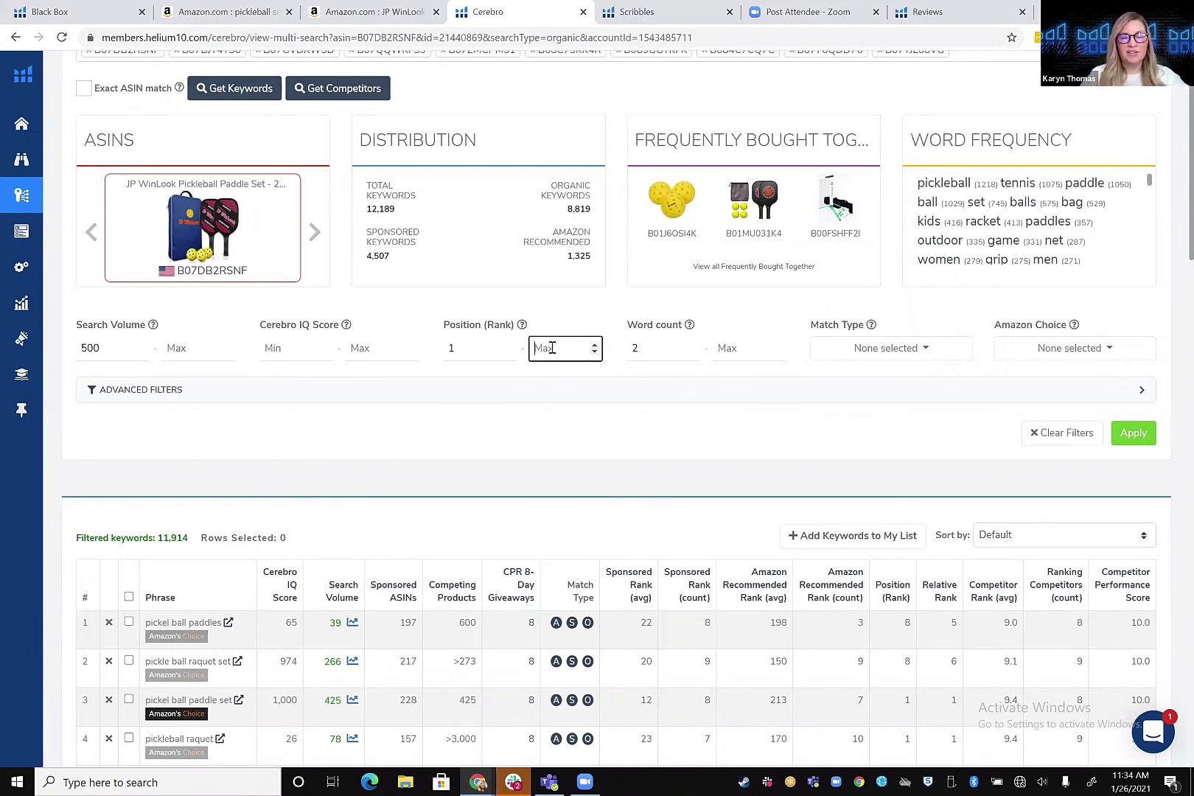
{"action": "type", "text": "18"}
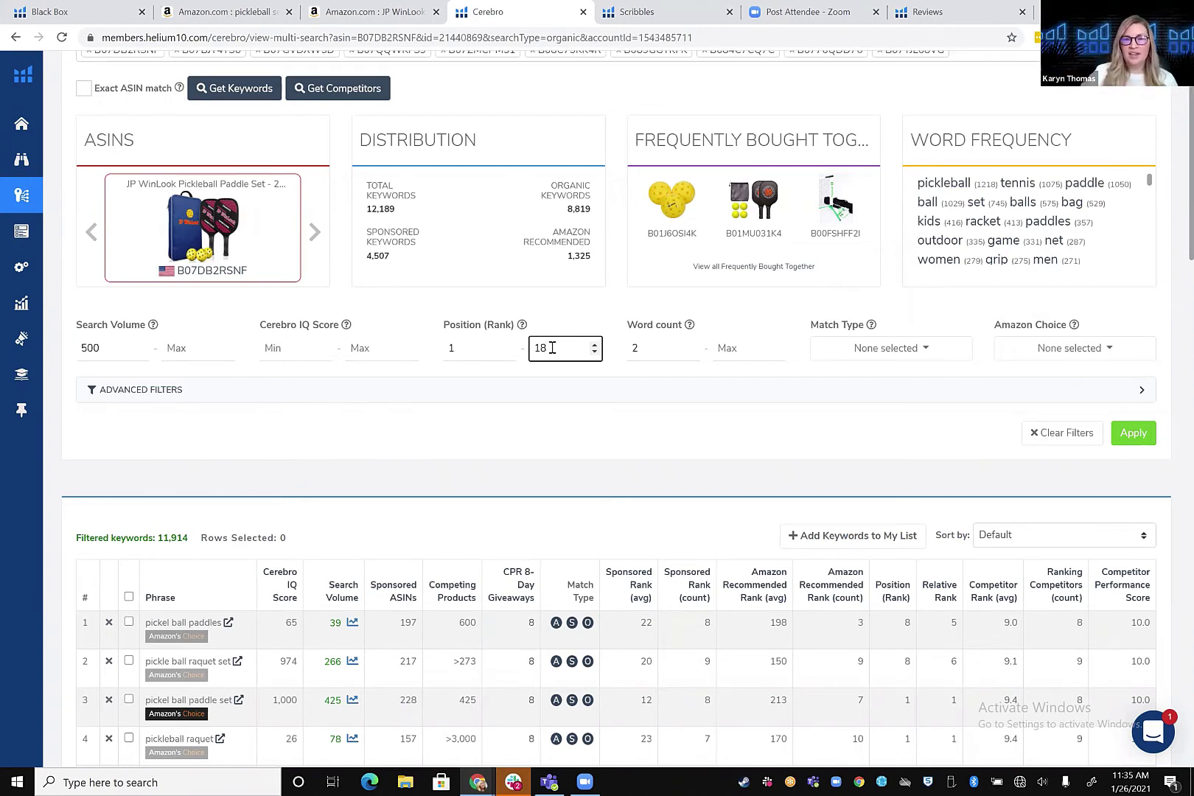
{"action": "left_click", "coordinate": [1143, 440]}
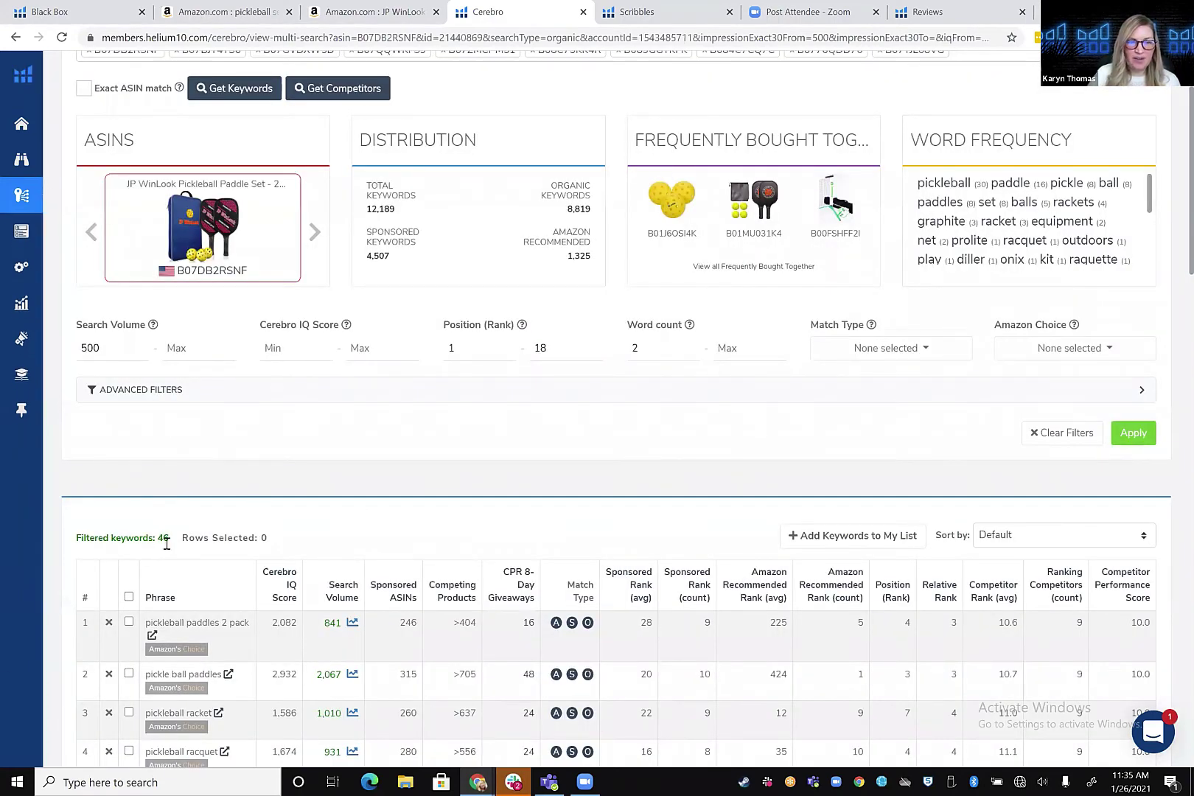
Sort the filtered keywords by search volume from high to low.
{"action": "scroll", "coordinate": [302, 483], "scroll_direction": "down", "scroll_amount": 1}
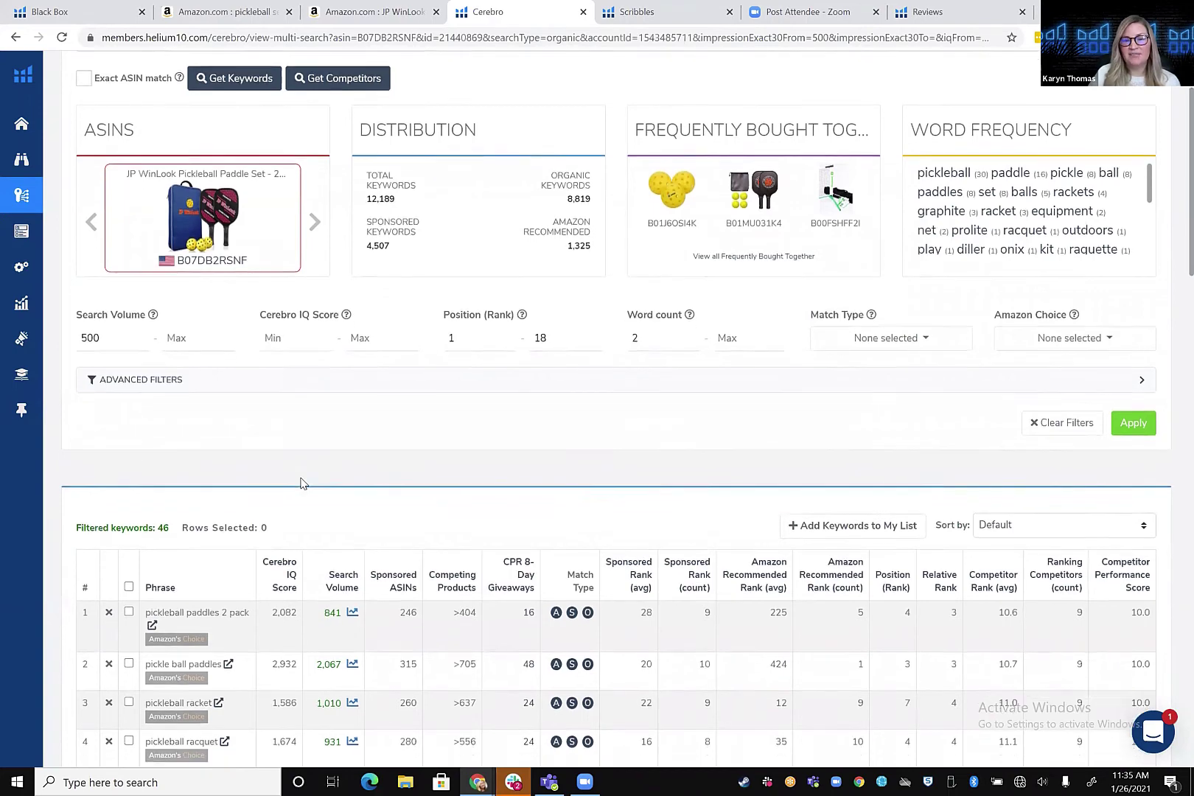
{"action": "scroll", "coordinate": [302, 483], "scroll_direction": "down", "scroll_amount": 1}
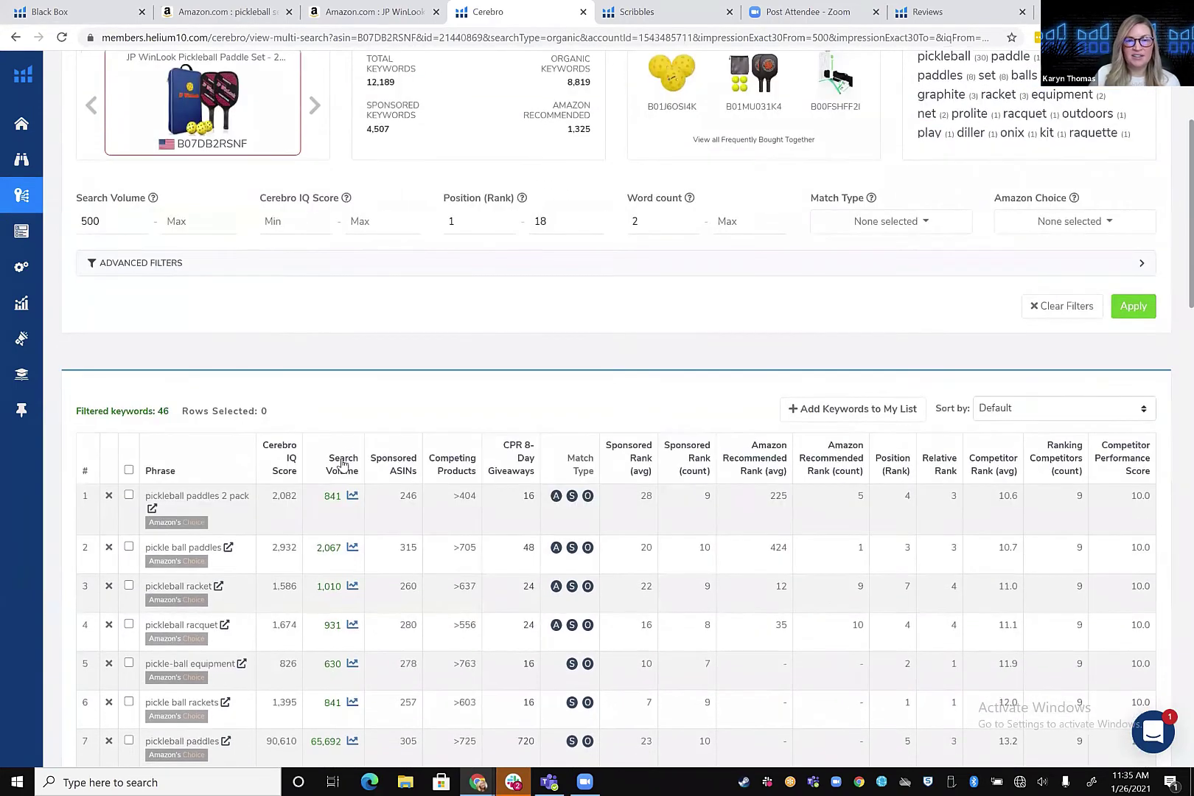
{"action": "left_click", "coordinate": [344, 458]}
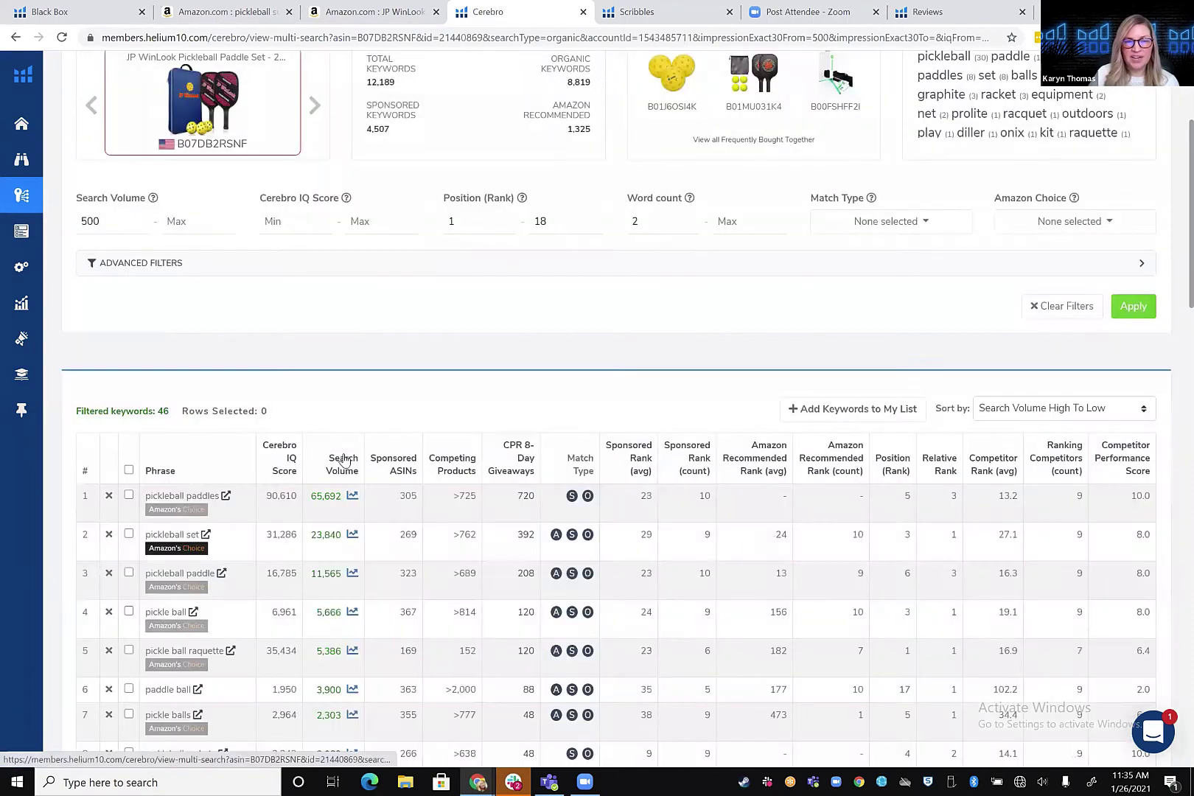
Review the top keyword phrases and remove the branded ones "onix z5 graphite pickleball paddle" and "prokennex pickleball paddle".
{"action": "scroll", "coordinate": [339, 438], "scroll_direction": "down", "scroll_amount": 1}
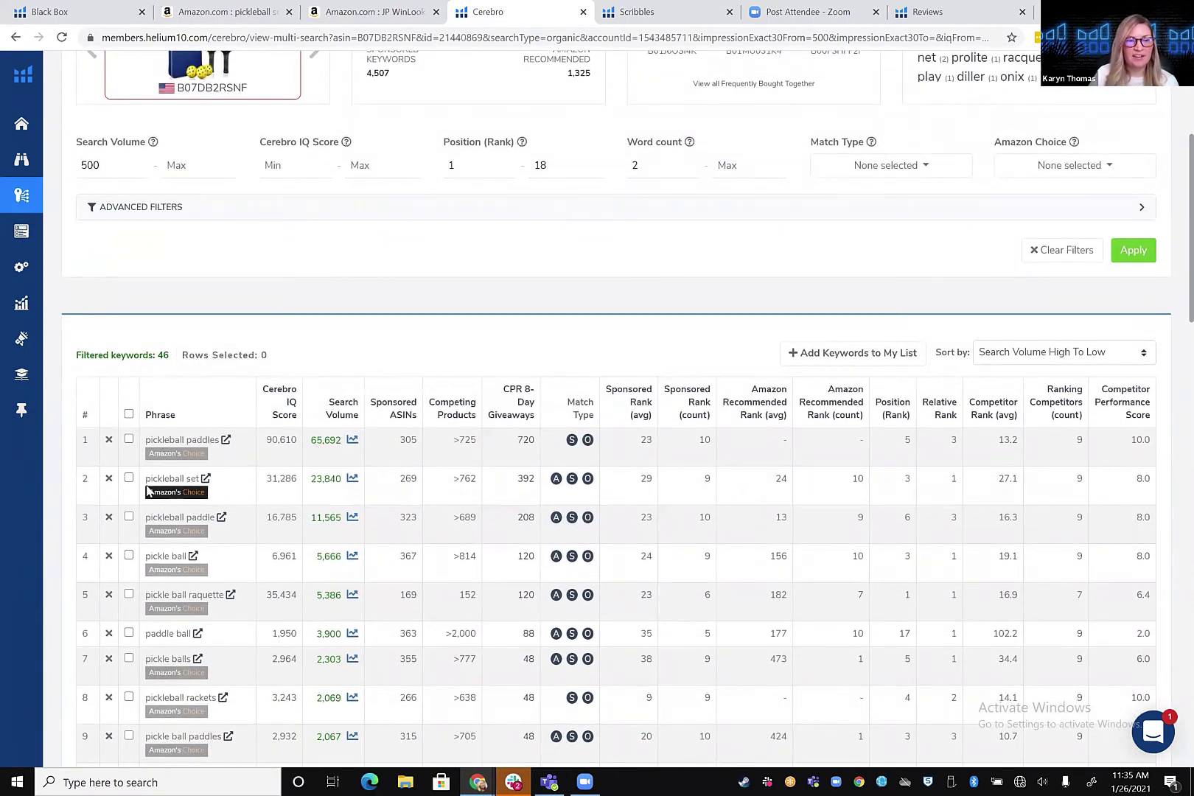
{"action": "scroll", "coordinate": [317, 415], "scroll_direction": "down", "scroll_amount": 2}
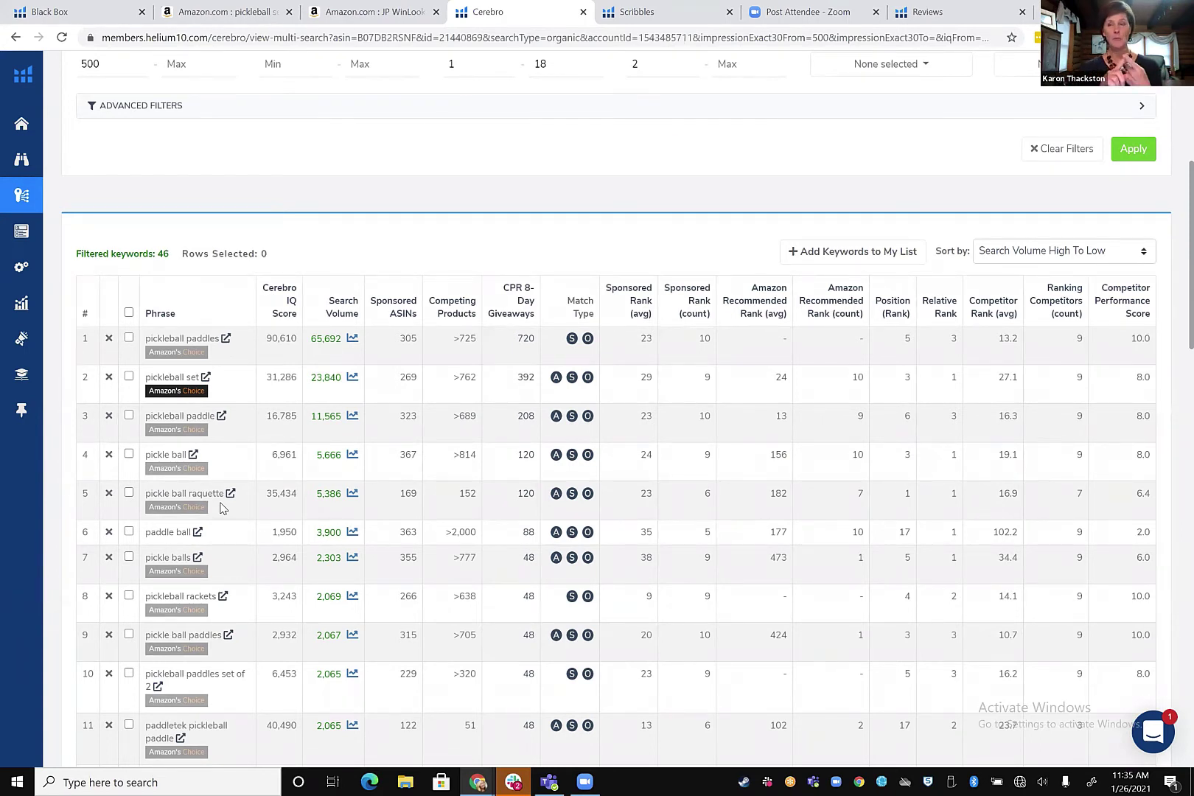
{"action": "scroll", "coordinate": [222, 508], "scroll_direction": "down", "scroll_amount": 1}
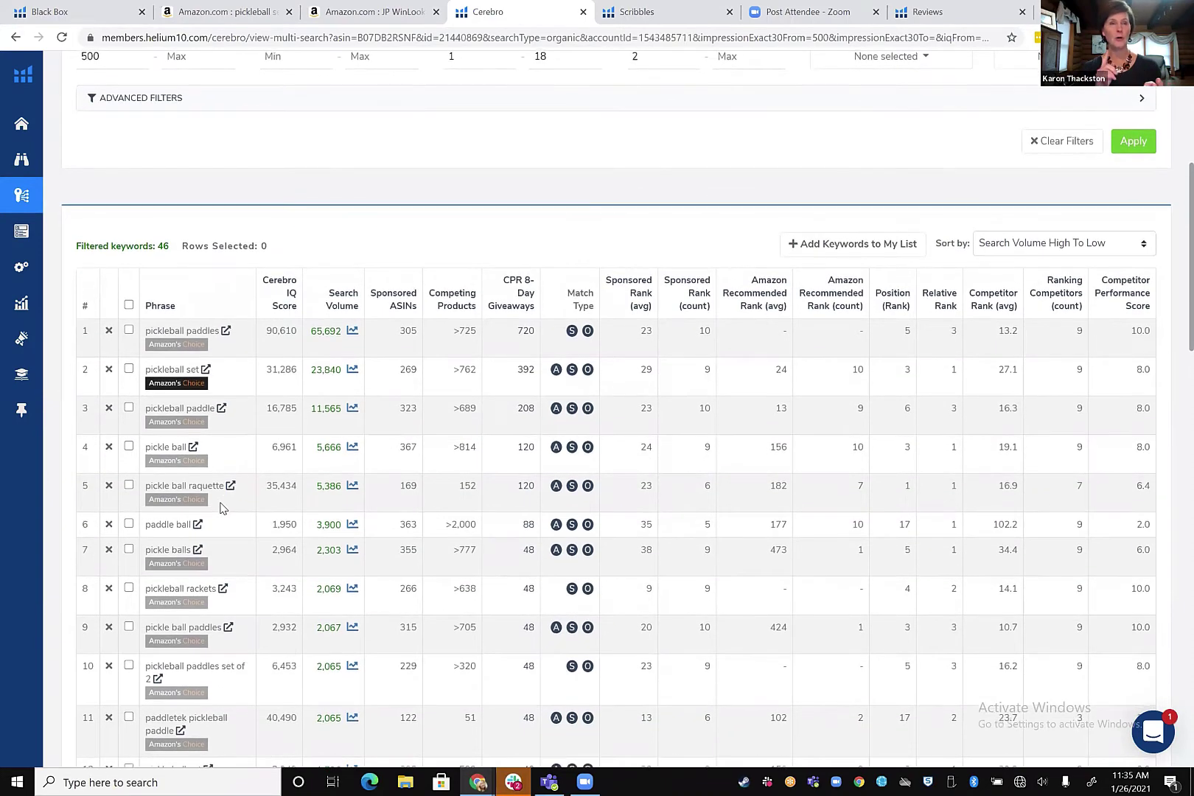
{"action": "scroll", "coordinate": [222, 508], "scroll_direction": "down", "scroll_amount": 1}
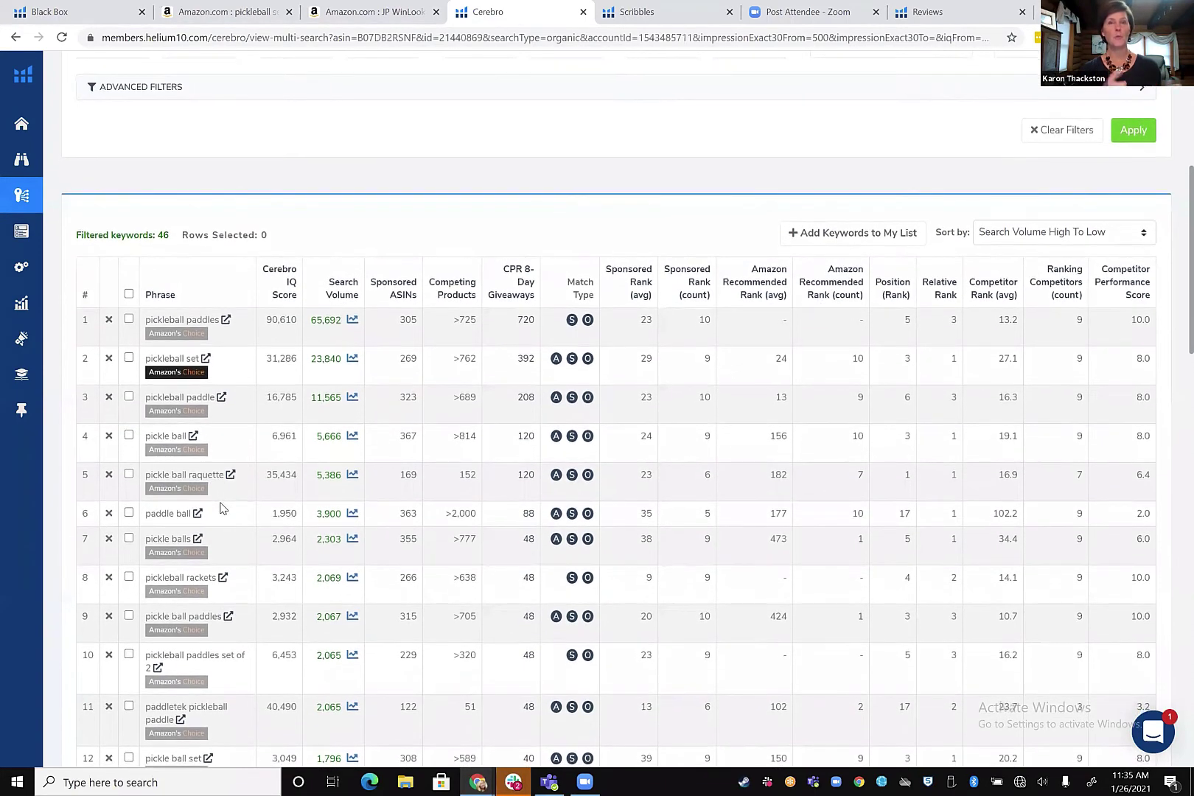
{"action": "scroll", "coordinate": [222, 508], "scroll_direction": "down", "scroll_amount": 1}
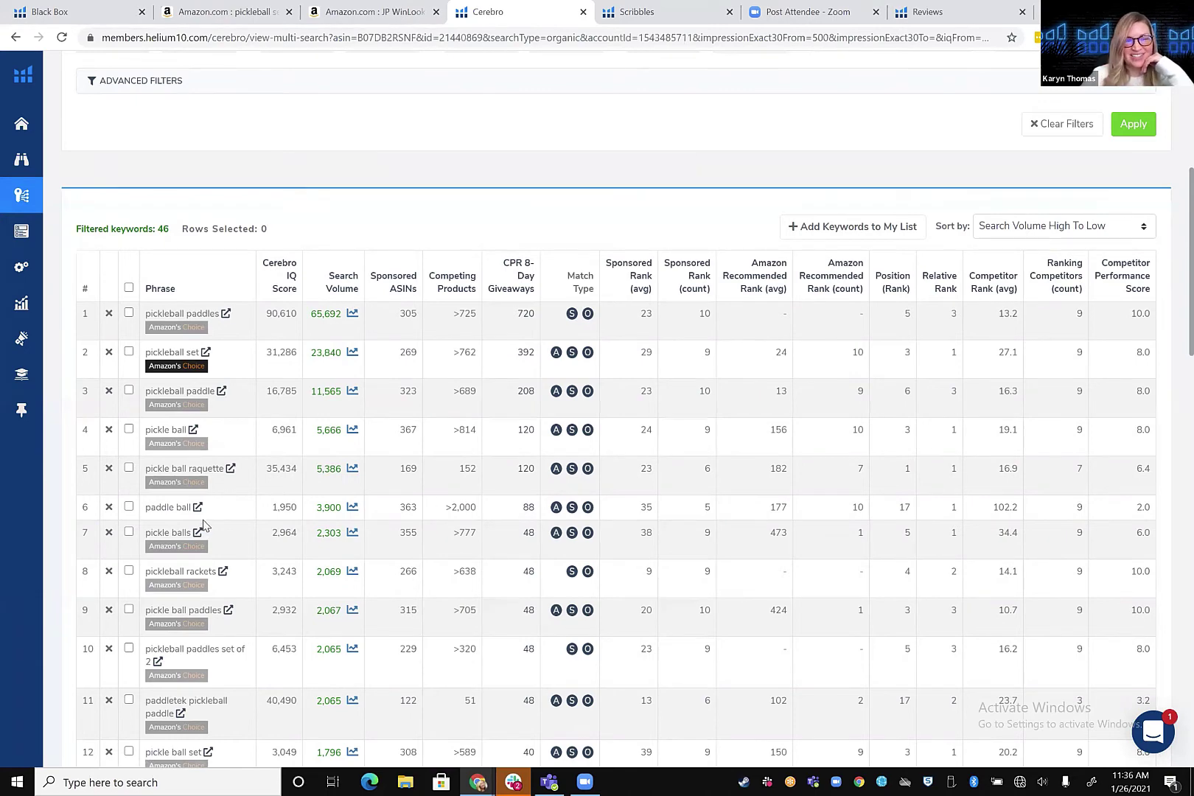
{"action": "scroll", "coordinate": [191, 525], "scroll_direction": "down", "scroll_amount": 1}
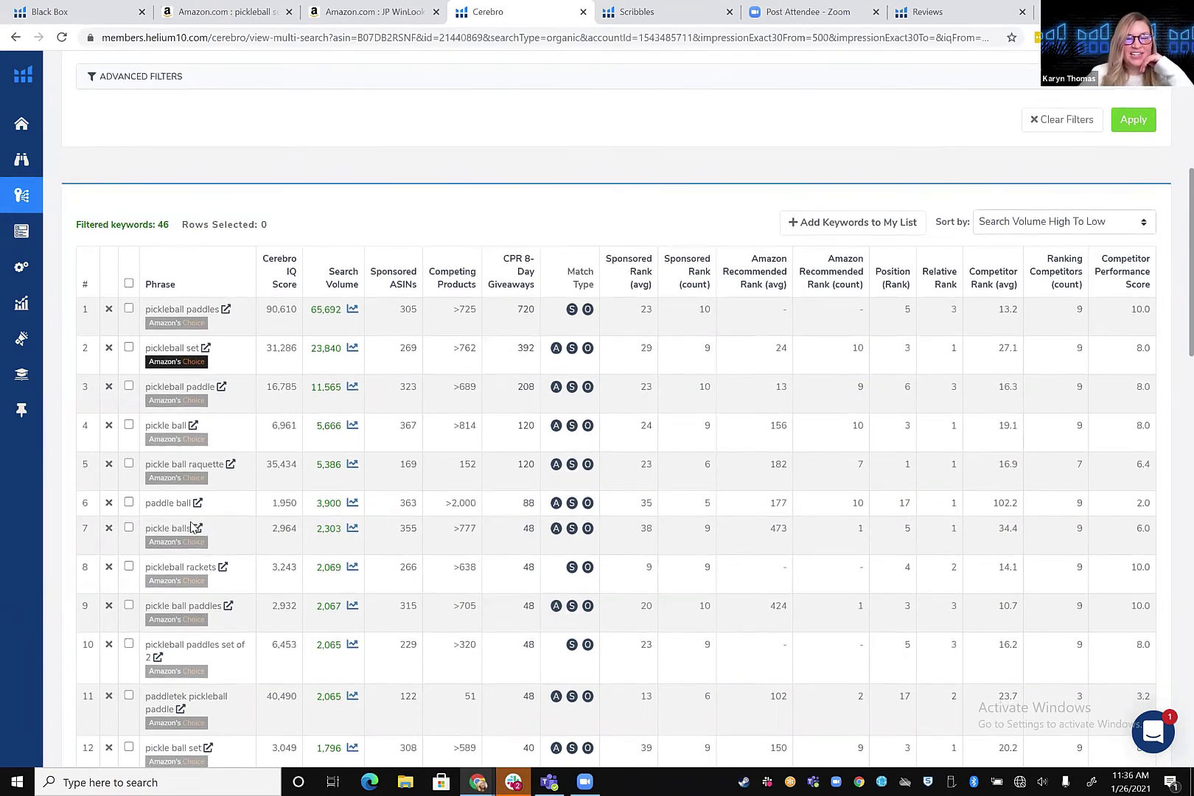
{"action": "scroll", "coordinate": [191, 522], "scroll_direction": "down", "scroll_amount": 2}
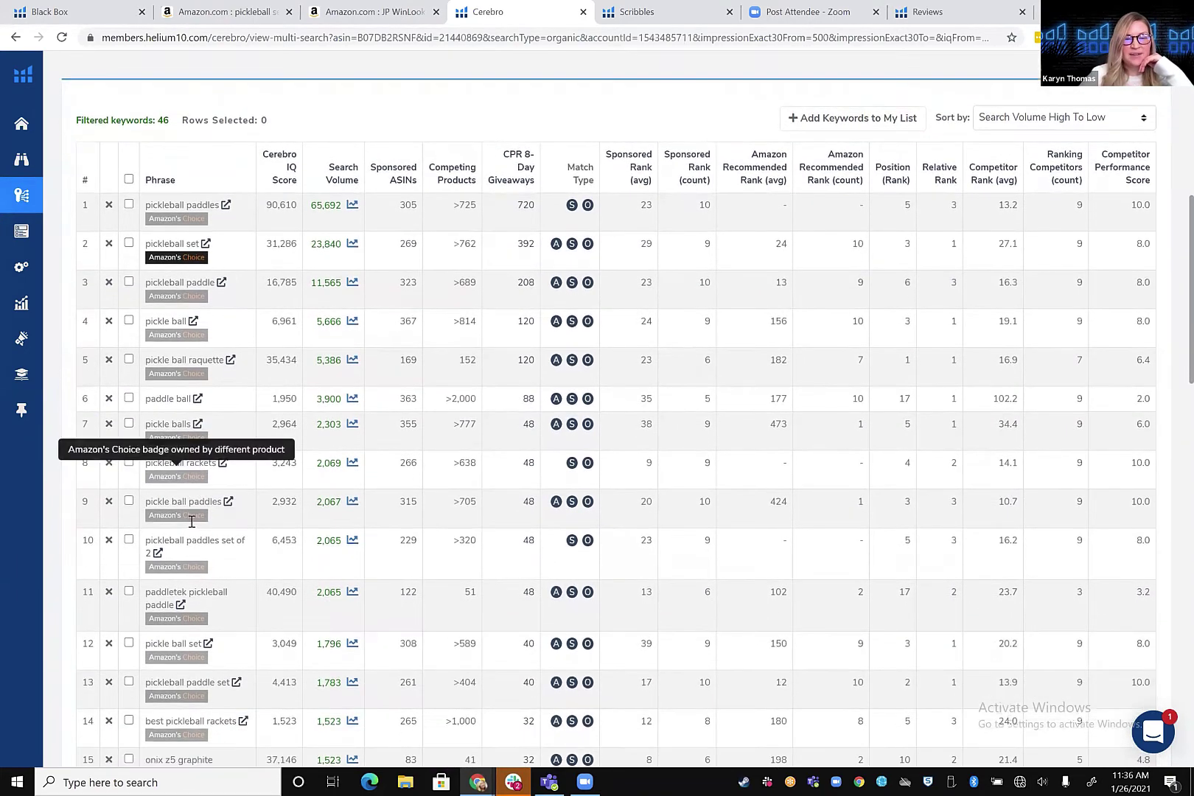
{"action": "scroll", "coordinate": [191, 526], "scroll_direction": "down", "scroll_amount": 2}
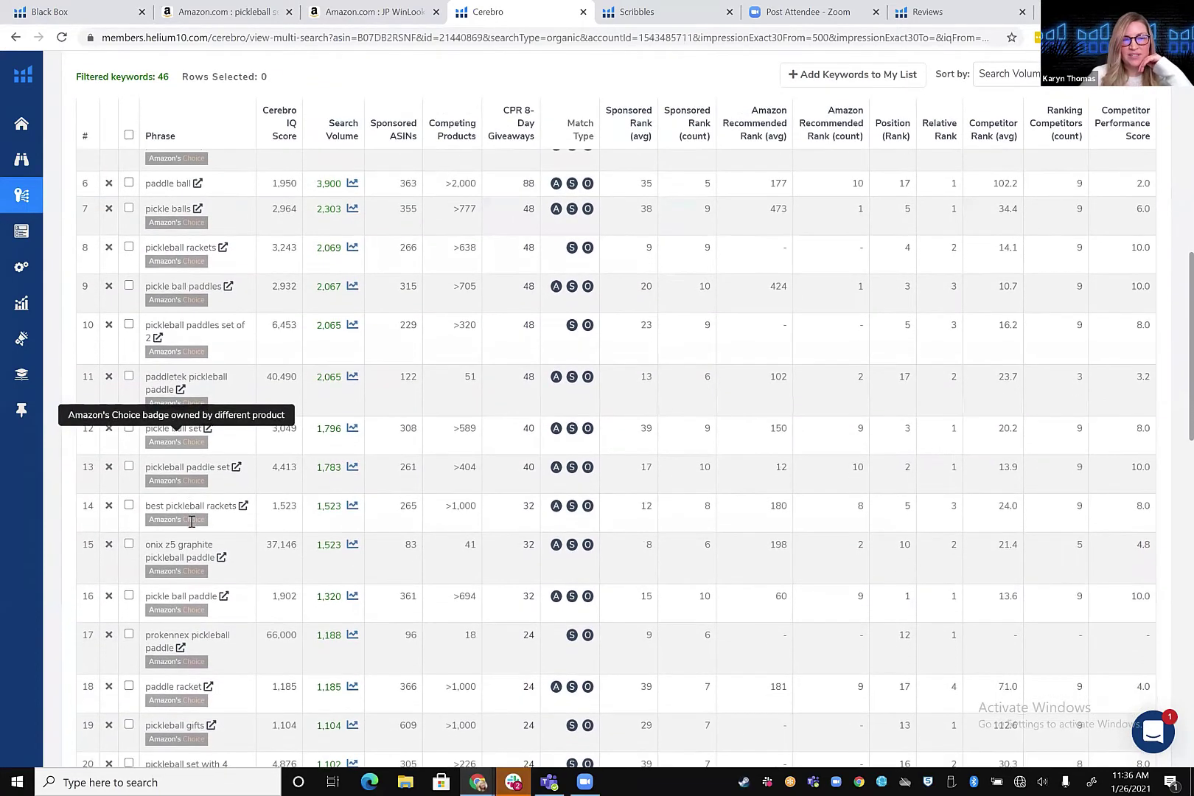
{"action": "left_click", "coordinate": [108, 546]}
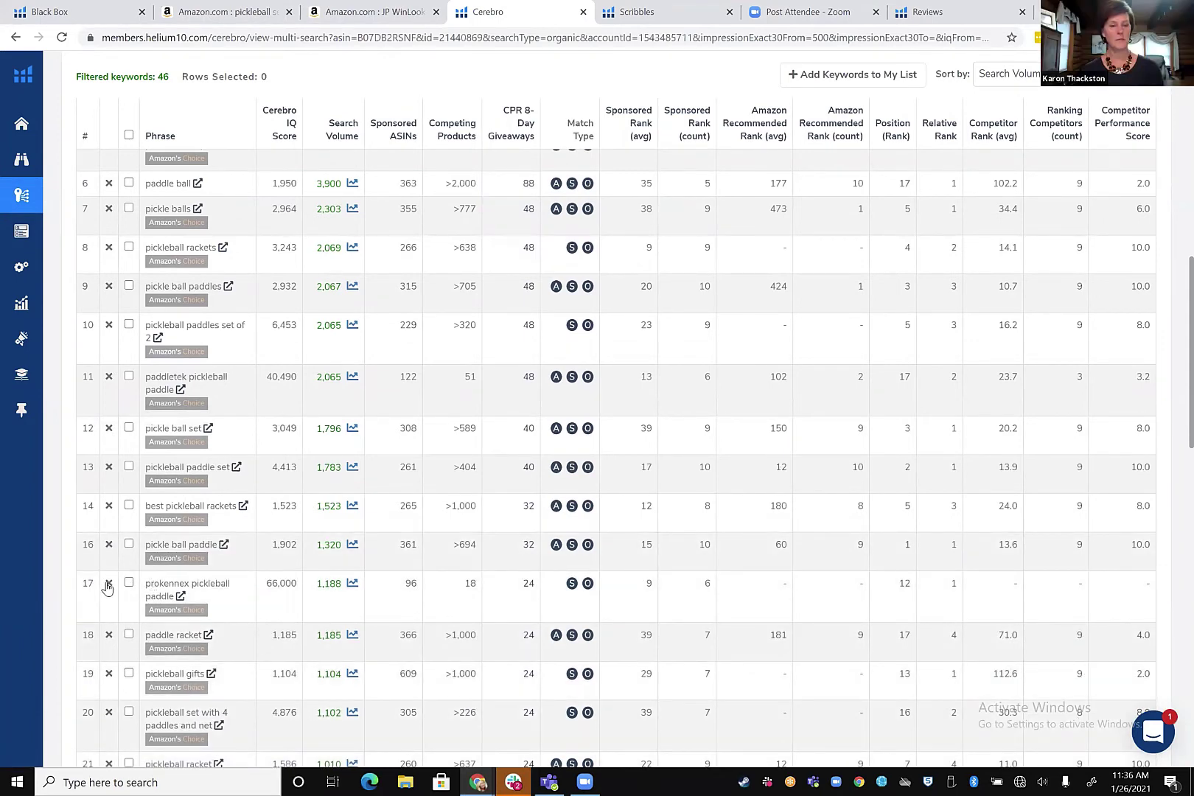
{"action": "left_click", "coordinate": [108, 584]}
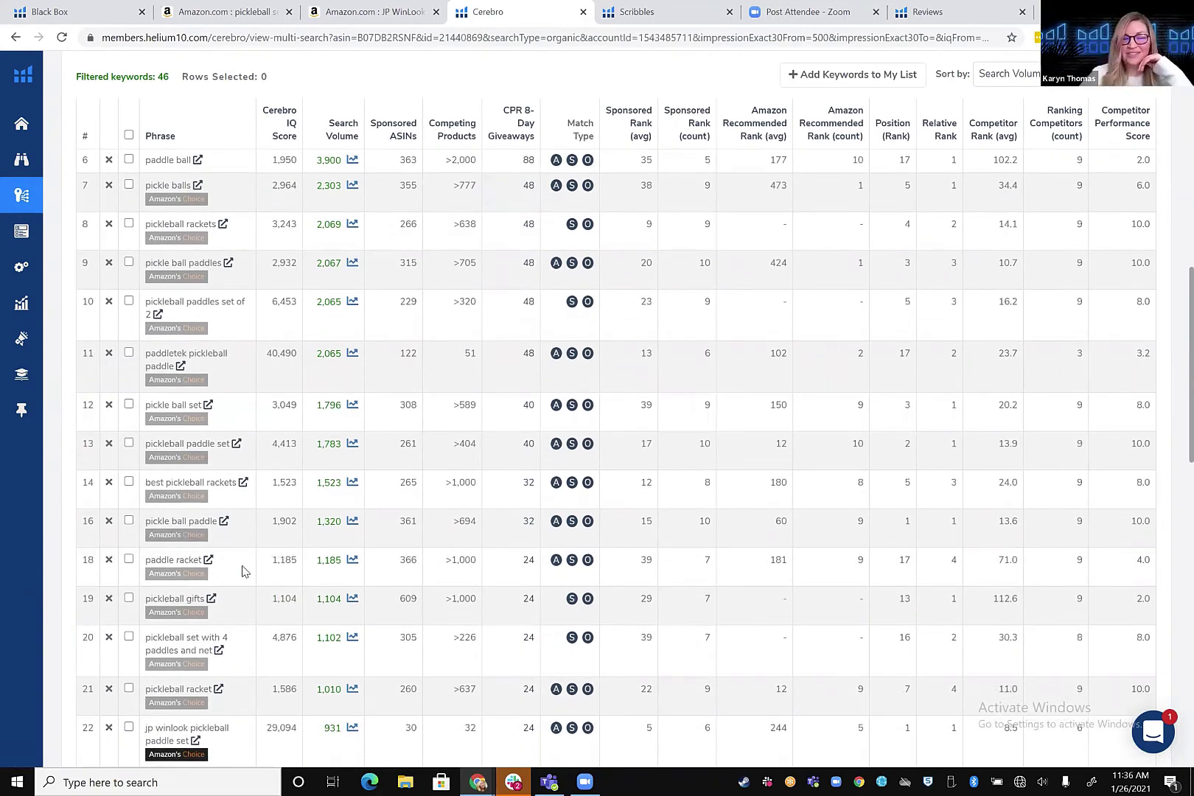
Remove the branded phrase "jp winlook pickleball paddle set" from the keyword results.
{"action": "scroll", "coordinate": [243, 571], "scroll_direction": "down", "scroll_amount": 1}
{"action": "scroll", "coordinate": [242, 566], "scroll_direction": "down", "scroll_amount": 1}
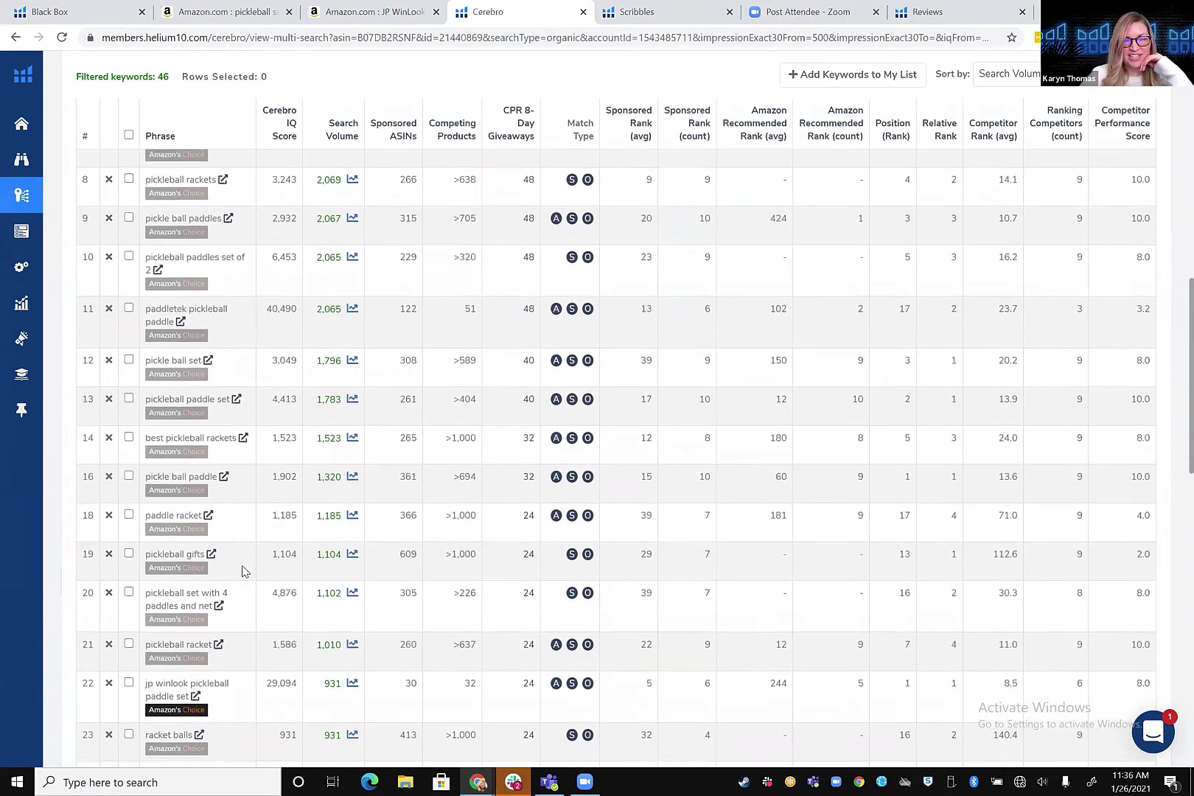
{"action": "scroll", "coordinate": [243, 571], "scroll_direction": "down", "scroll_amount": 1}
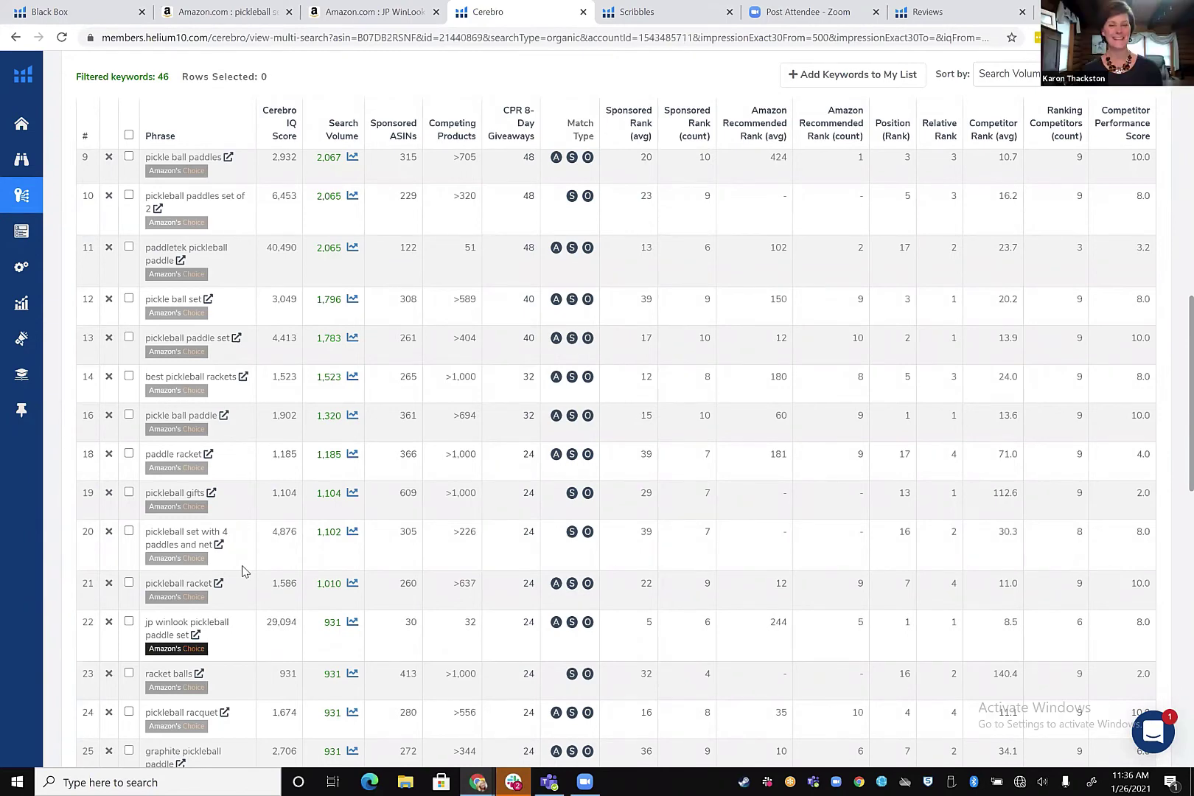
{"action": "scroll", "coordinate": [242, 565], "scroll_direction": "down", "scroll_amount": 2}
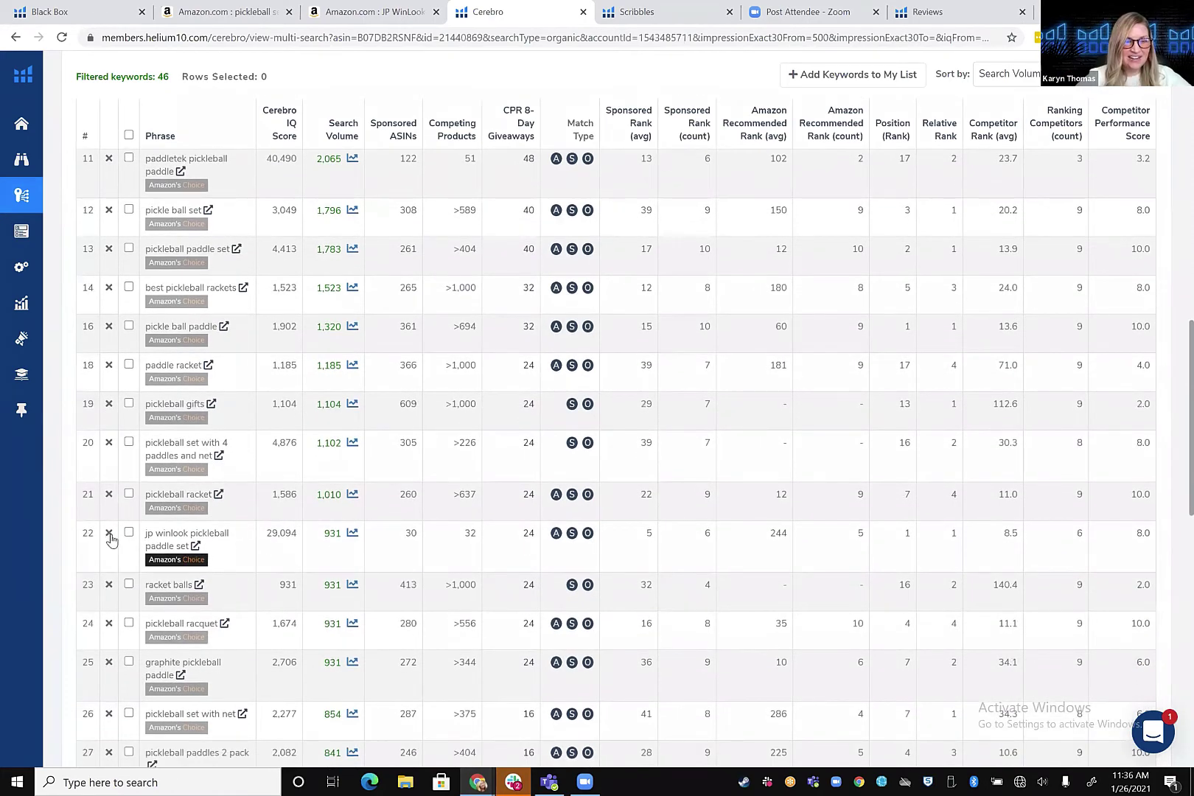
{"action": "left_click", "coordinate": [109, 532]}
{"action": "scroll", "coordinate": [188, 516], "scroll_direction": "down", "scroll_amount": 2}
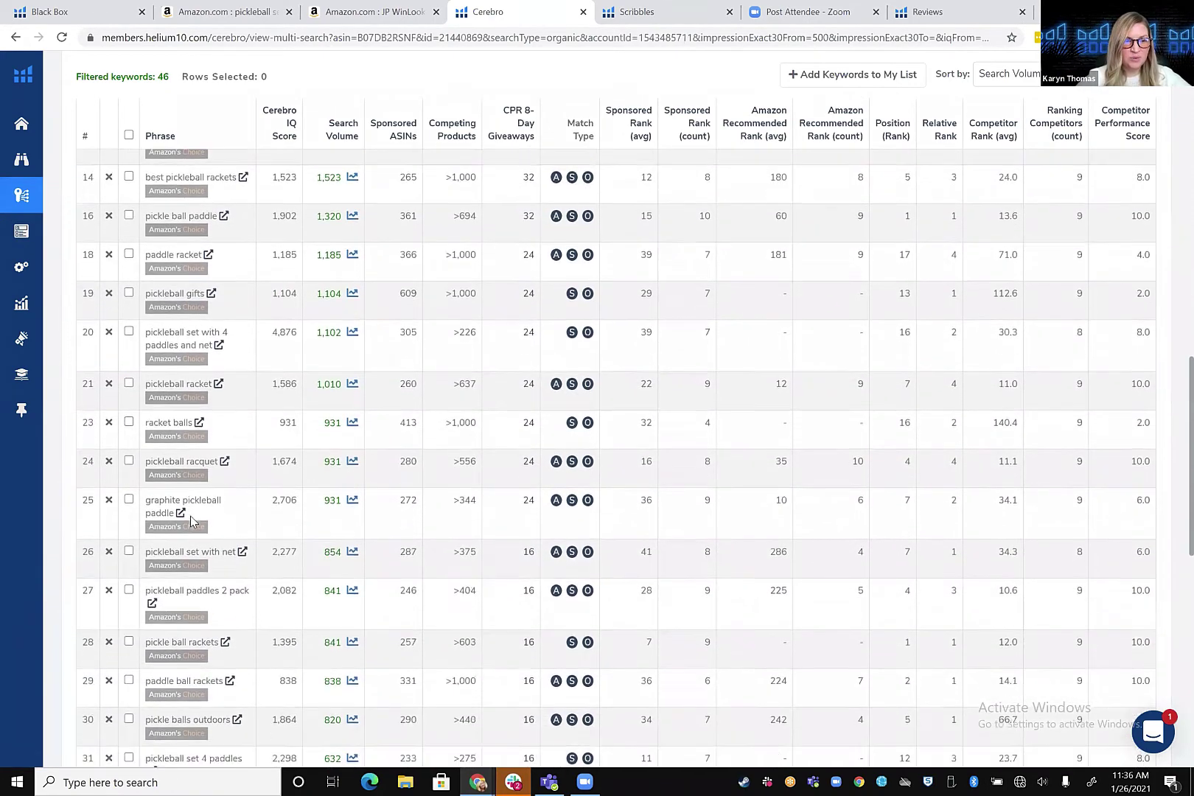
{"action": "mouse_move", "coordinate": [175, 486]}
{"action": "scroll", "coordinate": [175, 489], "scroll_direction": "down", "scroll_amount": 5}
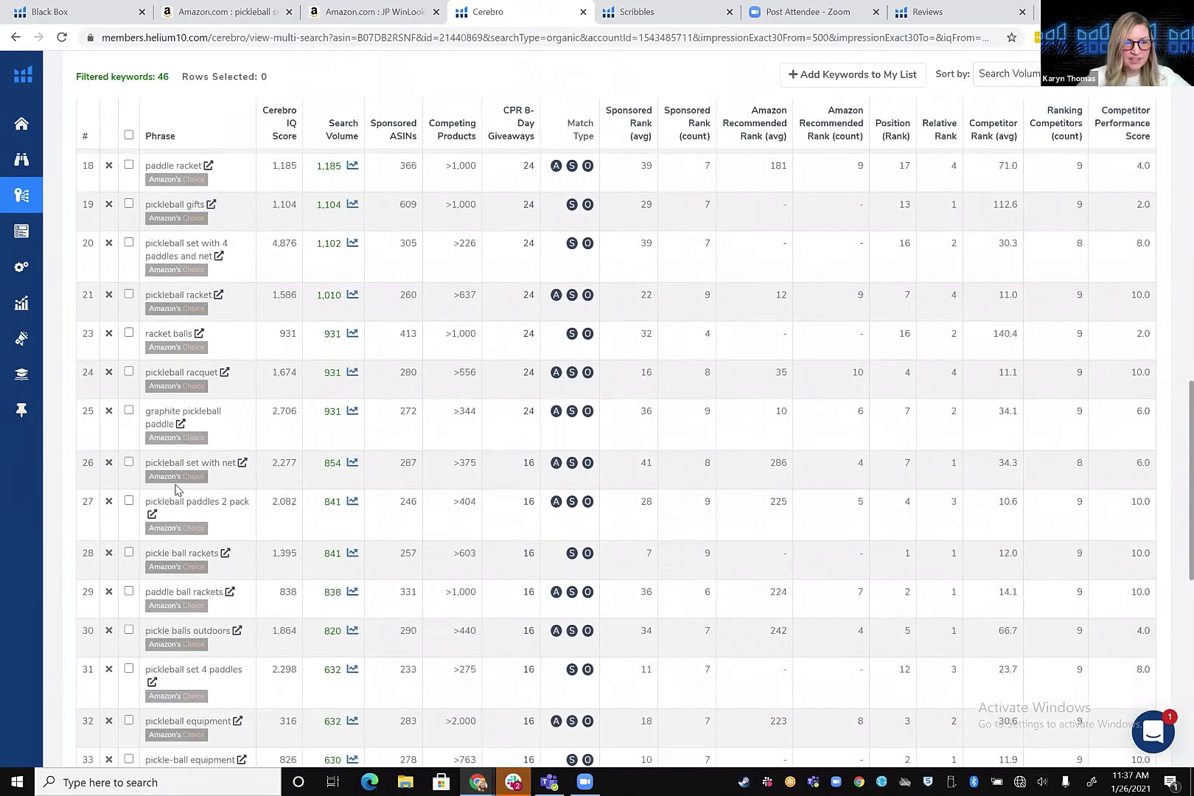
{"action": "scroll", "coordinate": [176, 485], "scroll_direction": "down", "scroll_amount": 2}
{"action": "scroll", "coordinate": [175, 485], "scroll_direction": "up", "scroll_amount": 20}
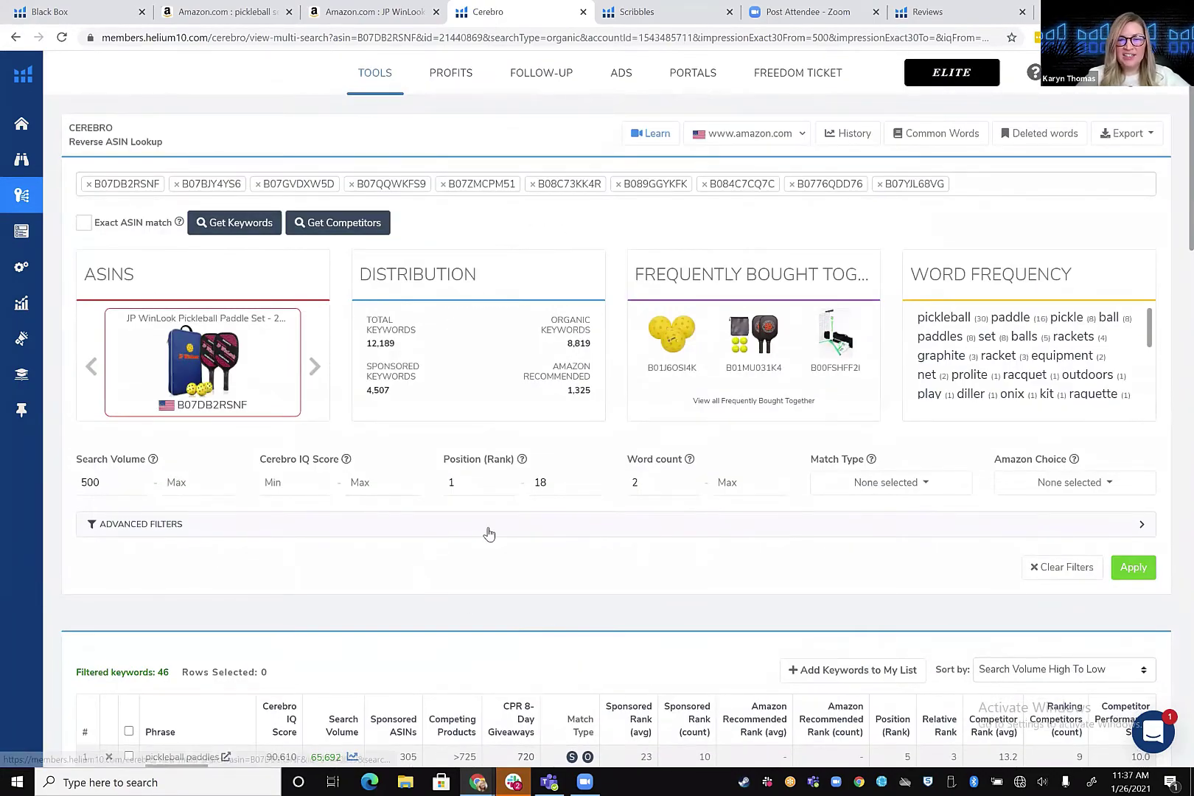
{"action": "scroll", "coordinate": [487, 533], "scroll_direction": "down", "scroll_amount": 1}
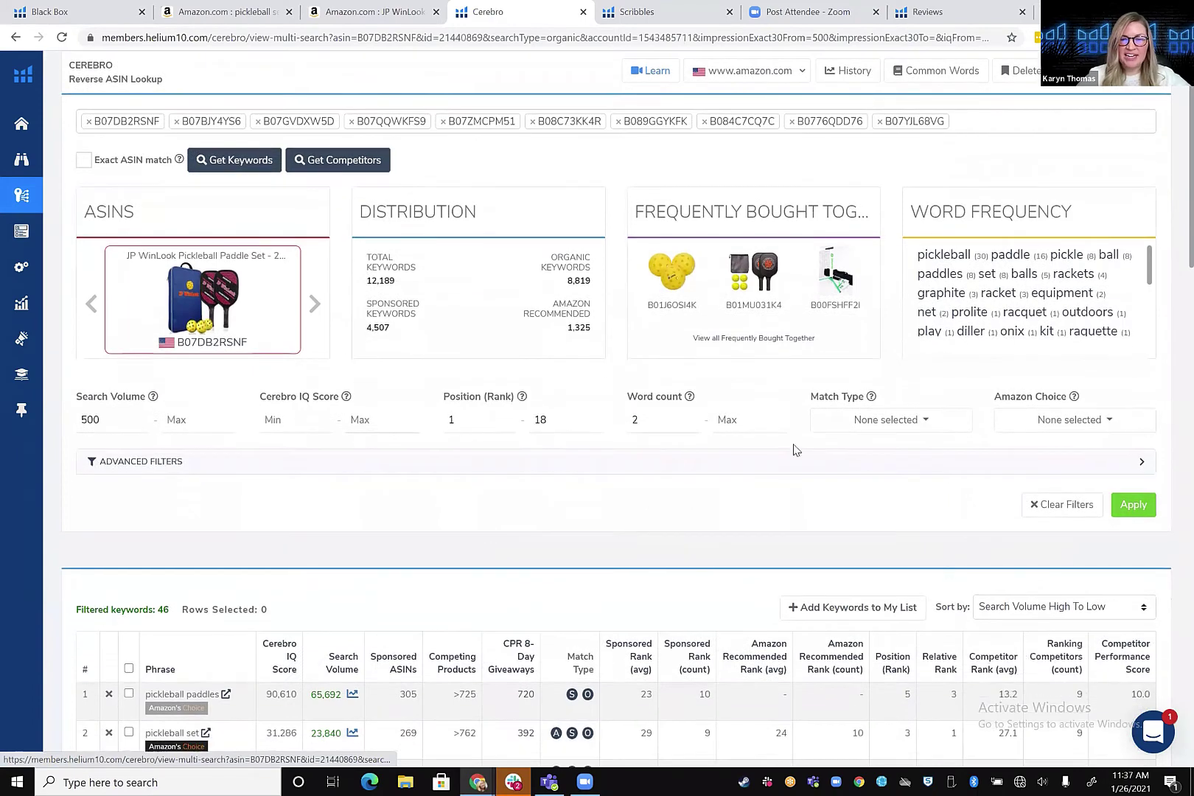
{"action": "left_click", "coordinate": [850, 610]}
{"action": "scroll", "coordinate": [853, 602], "scroll_direction": "down", "scroll_amount": 2}
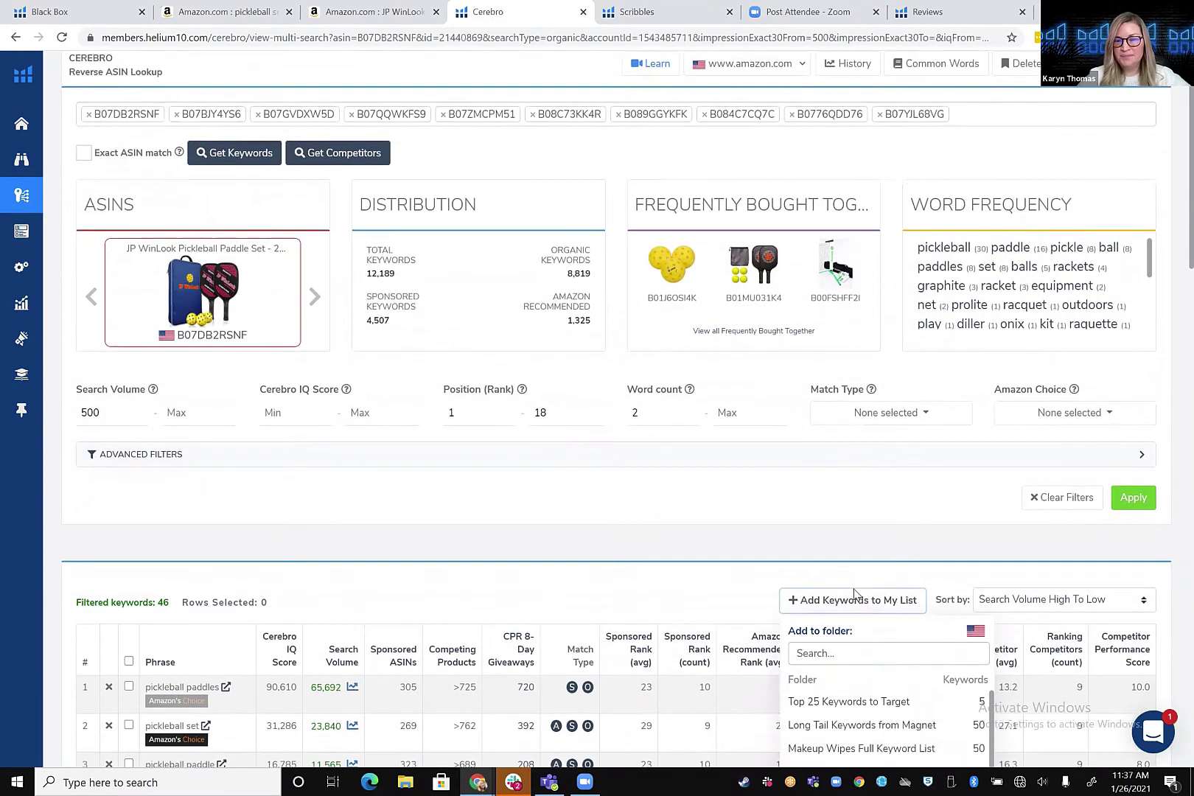
{"action": "scroll", "coordinate": [852, 520], "scroll_direction": "down", "scroll_amount": 2}
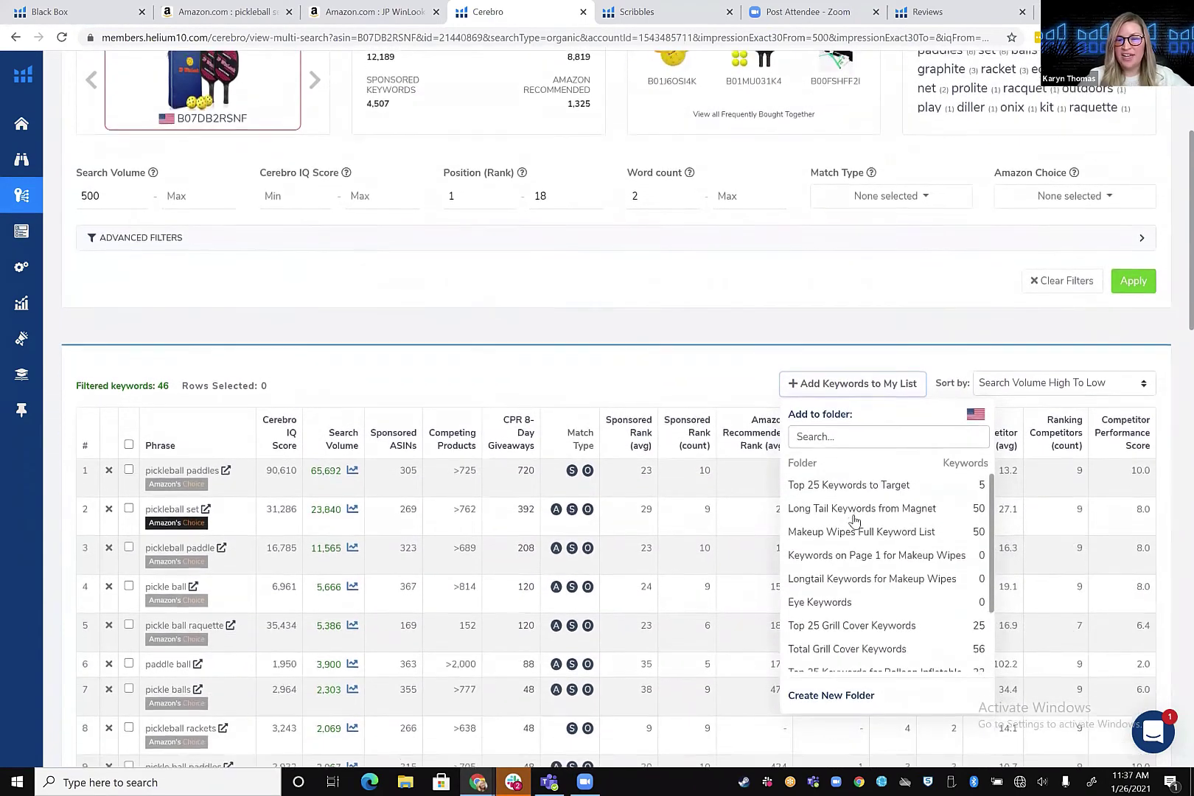
{"action": "left_click", "coordinate": [832, 685]}
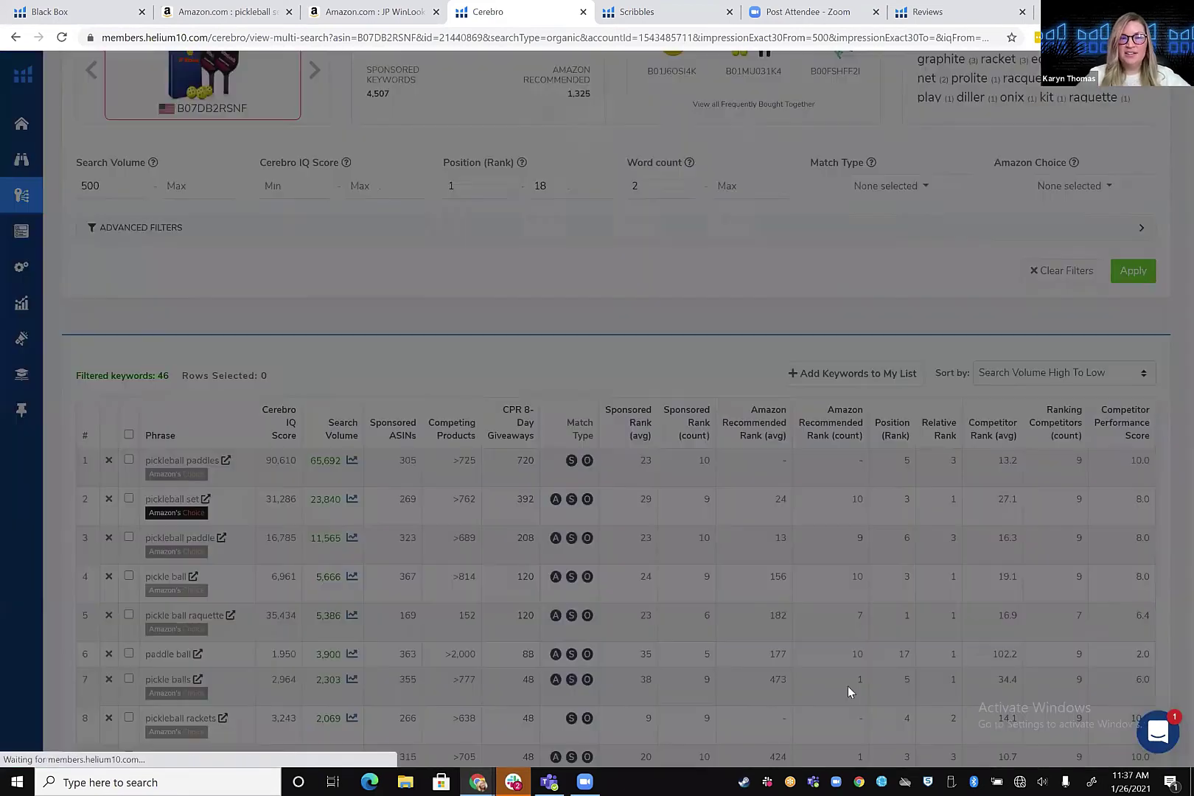
{"action": "left_click", "coordinate": [604, 163]}
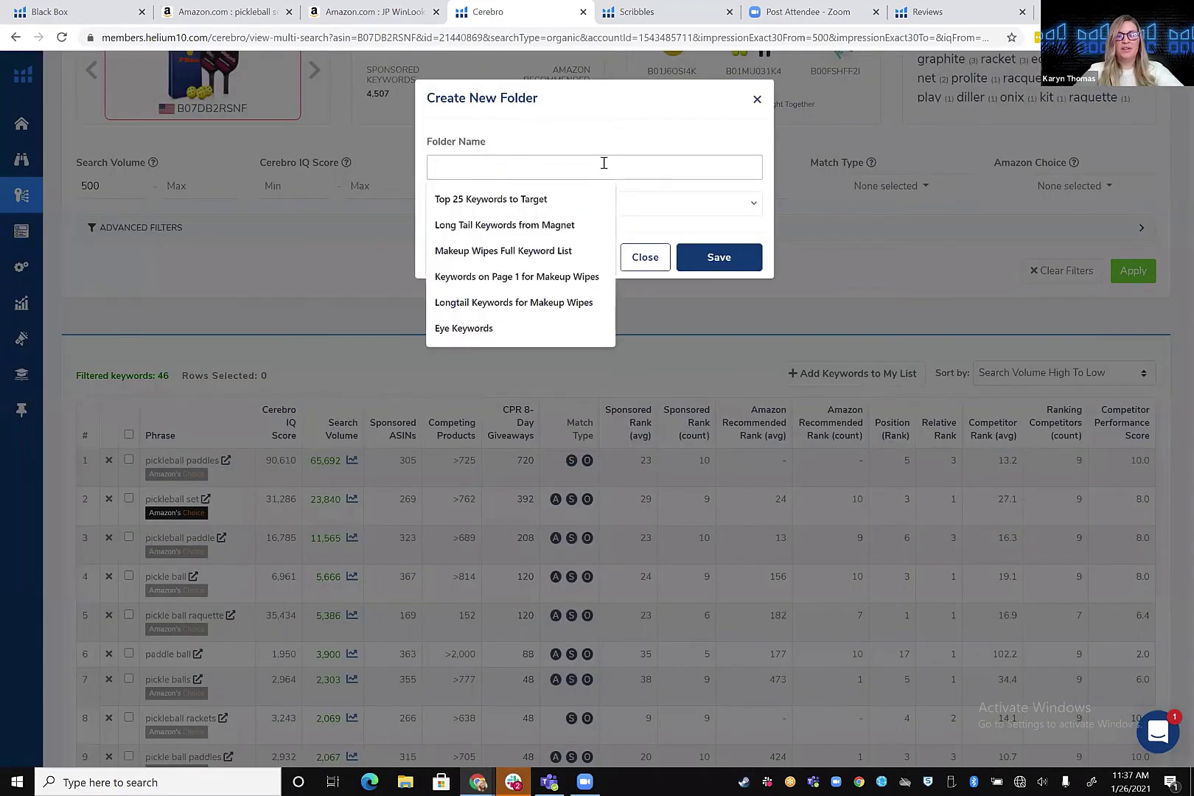
{"action": "type", "text": "Top Keywords"}
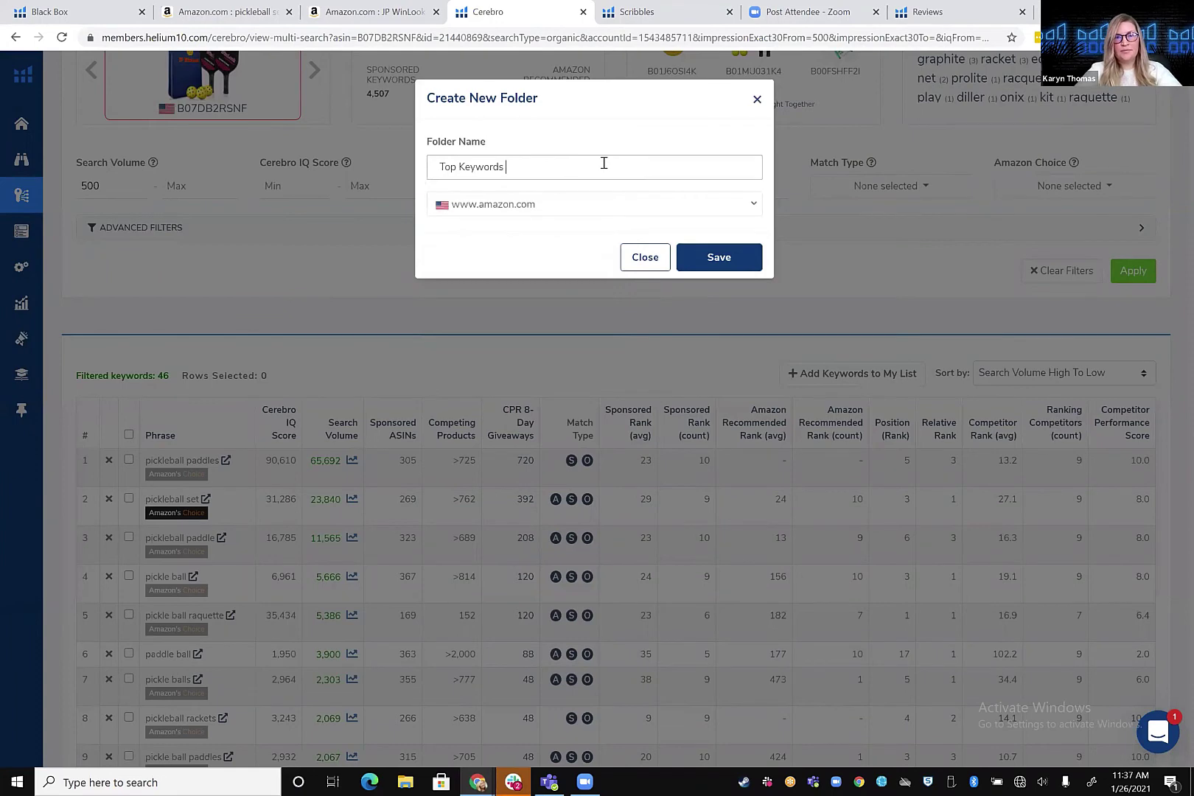
{"action": "type", "text": "Pickb"}
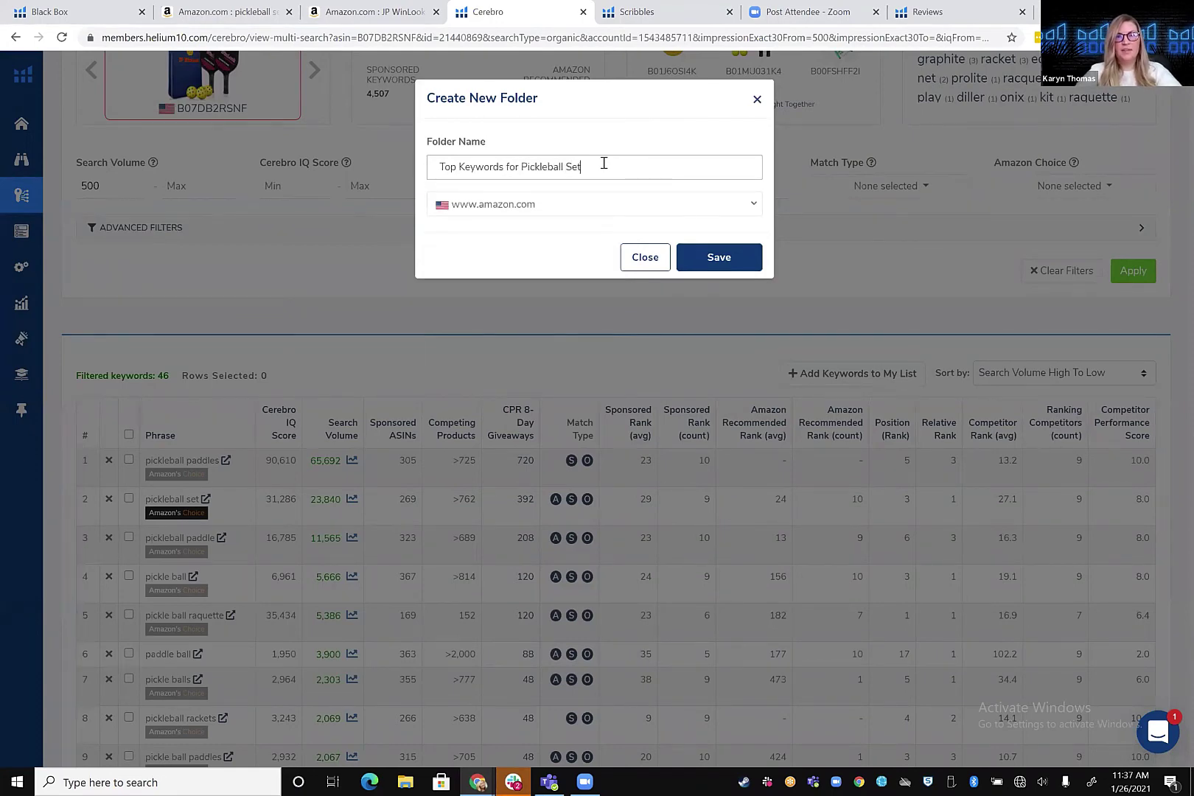
{"action": "left_click", "coordinate": [724, 259]}
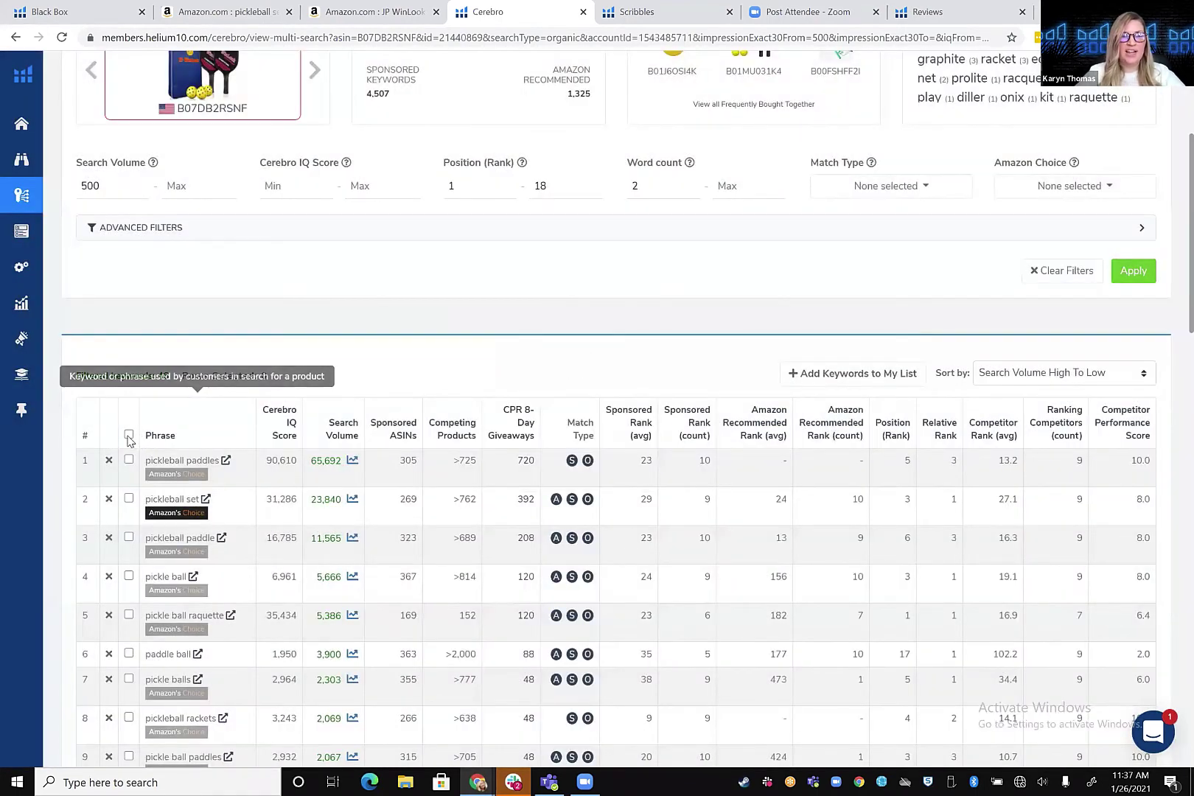
Select all the filtered keywords and add them to the "Top Keywords for Pickleball Set" folder.
{"action": "left_click", "coordinate": [128, 435]}
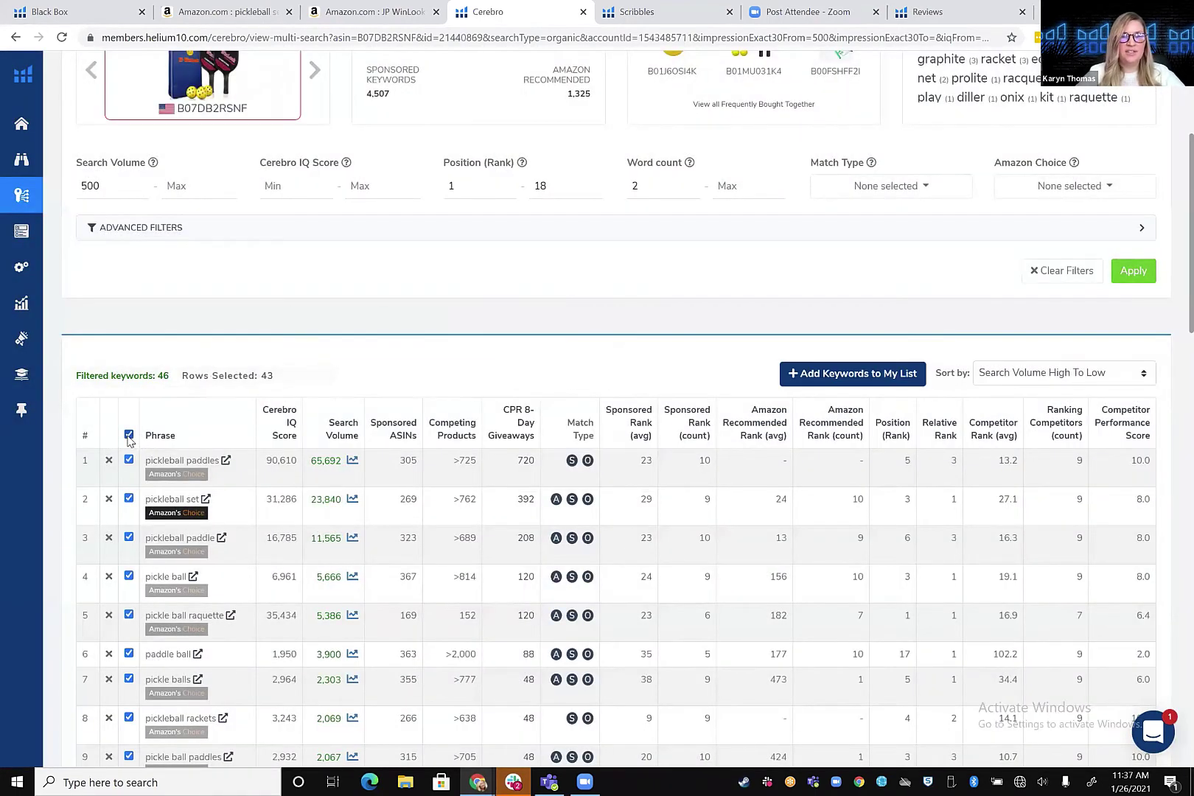
{"action": "left_click", "coordinate": [833, 375]}
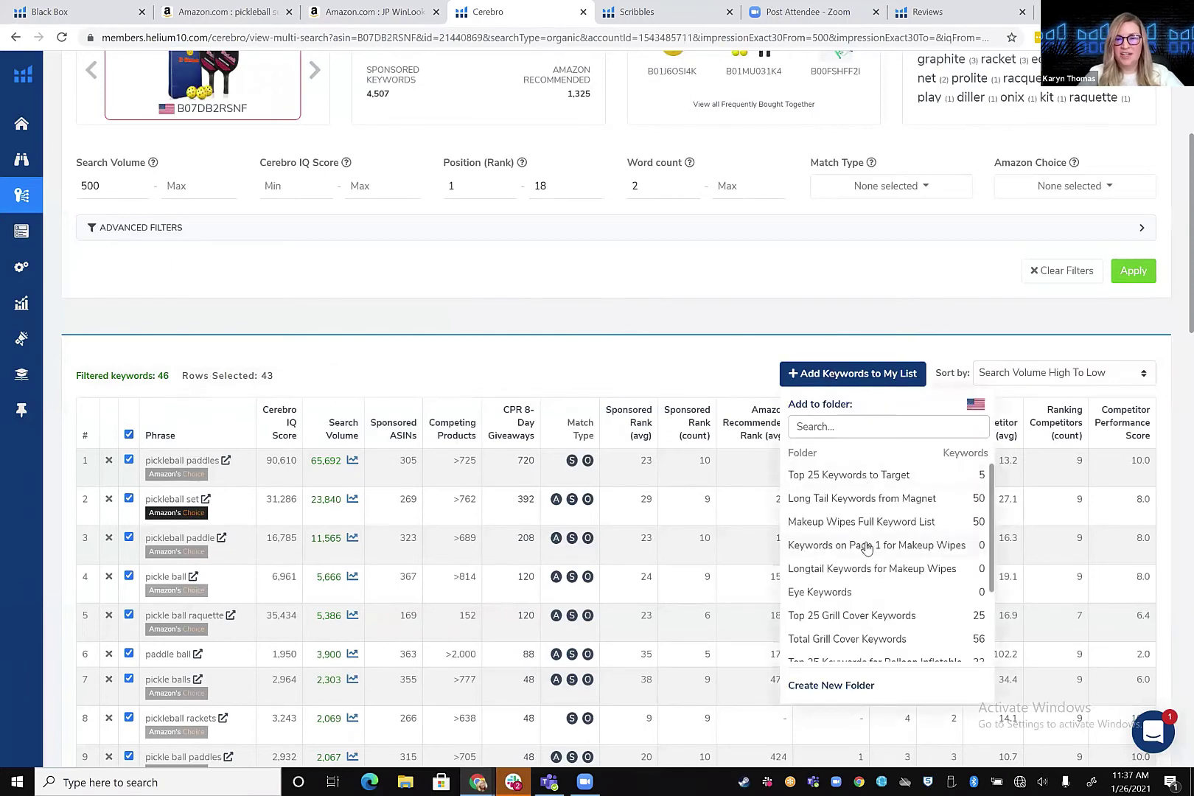
{"action": "scroll", "coordinate": [859, 535], "scroll_direction": "down", "scroll_amount": 3}
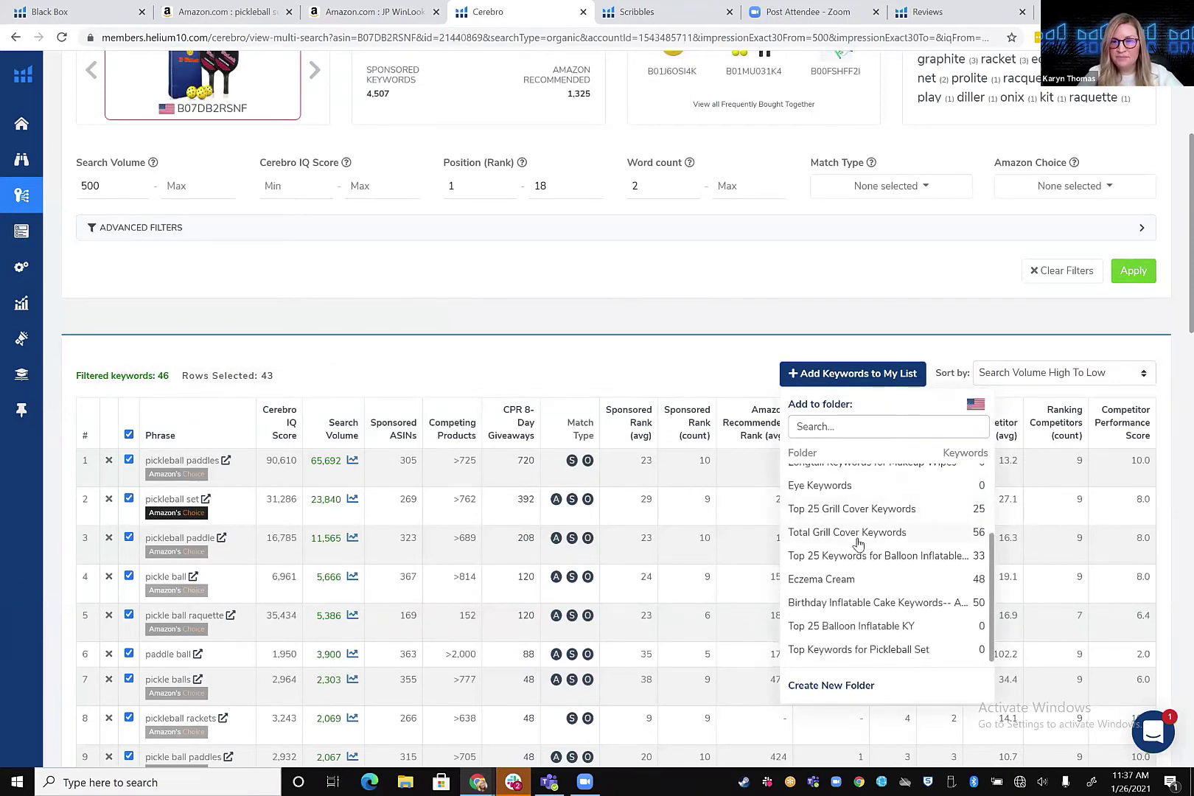
{"action": "left_click", "coordinate": [862, 649]}
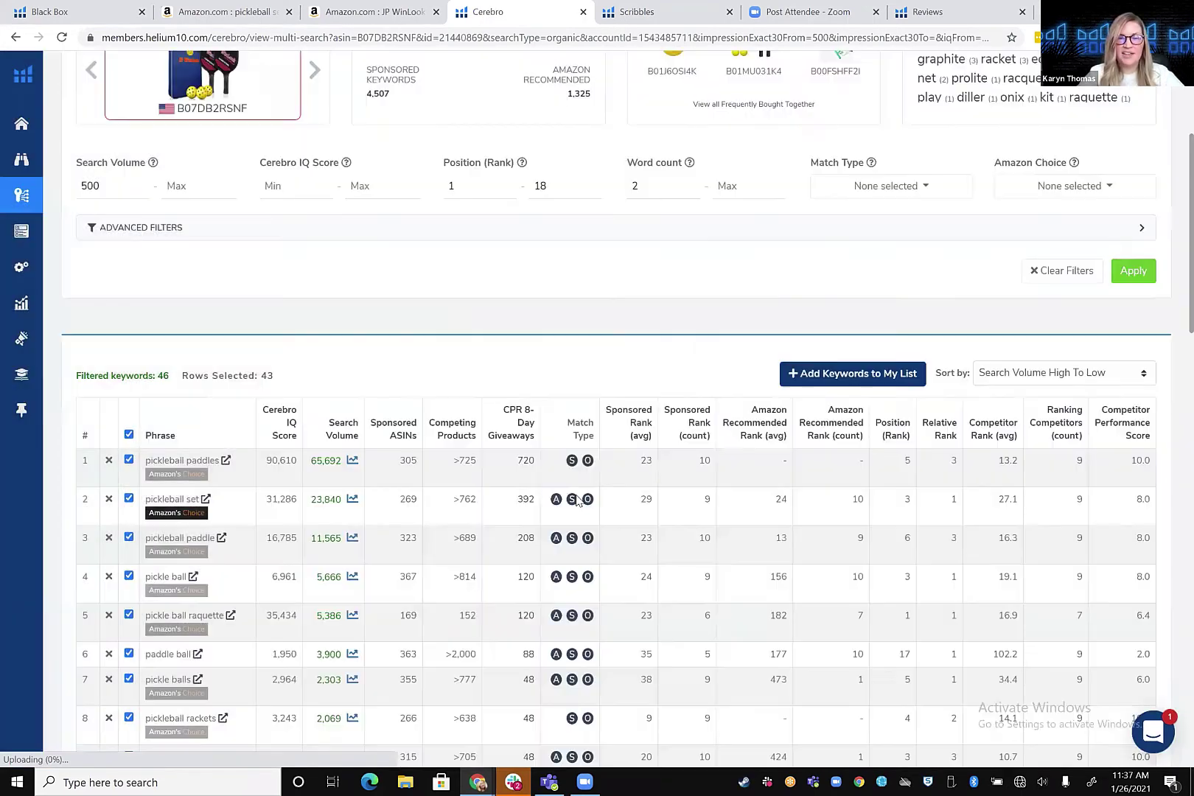
{"action": "left_click", "coordinate": [583, 496]}
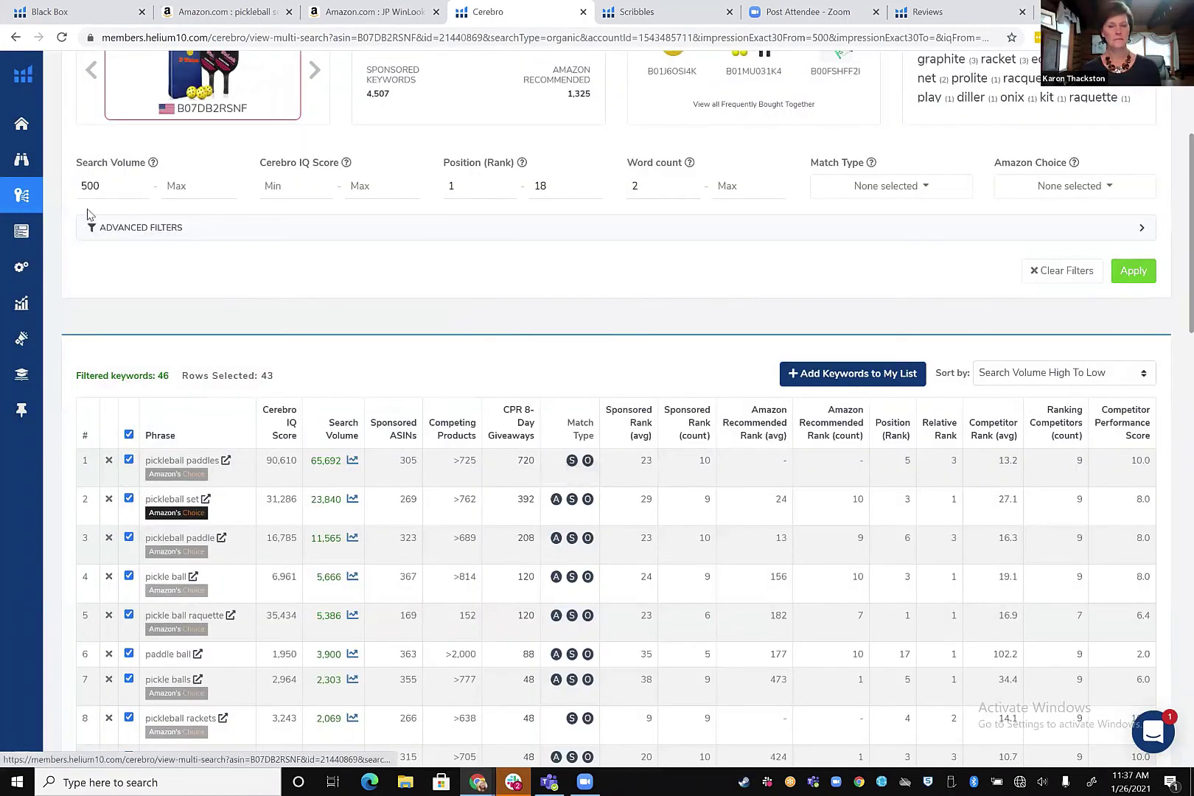
Switch to the Magnet keyword research tool and get keywords for the seed phrase "pickleball set".
{"action": "mouse_move", "coordinate": [31, 201]}
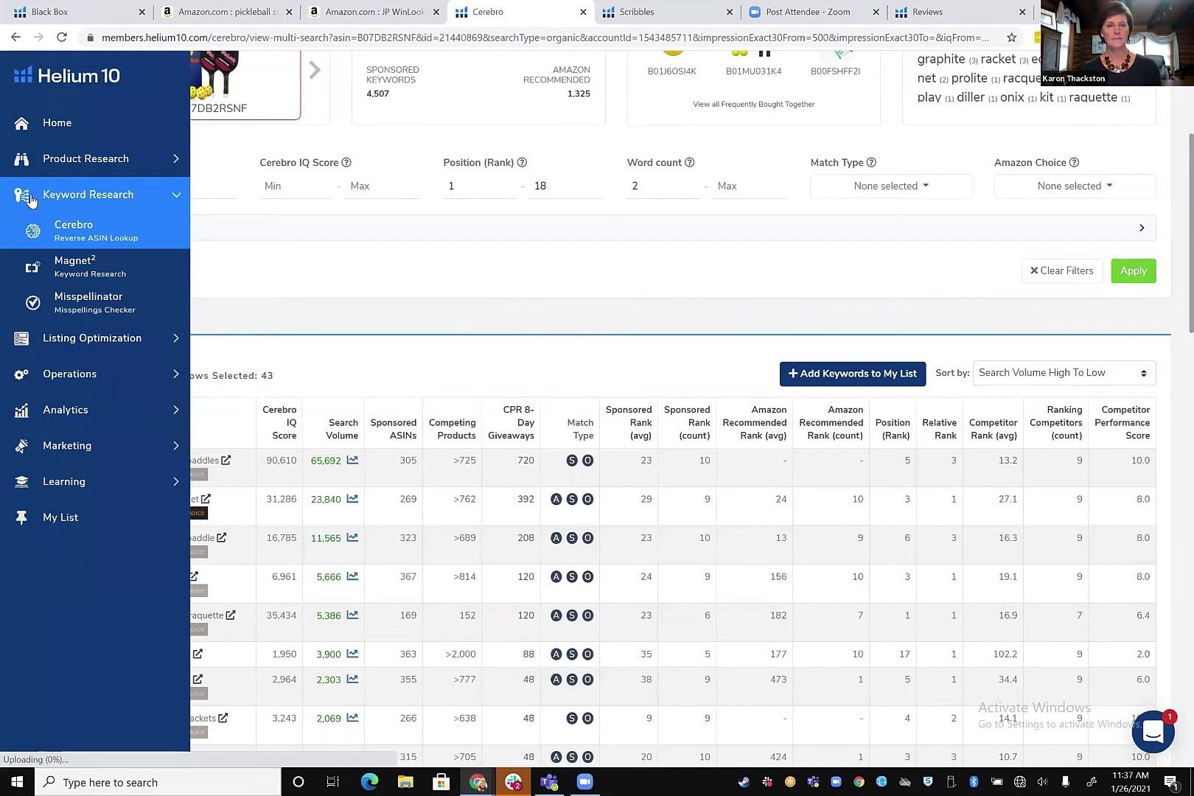
{"action": "left_click", "coordinate": [85, 269]}
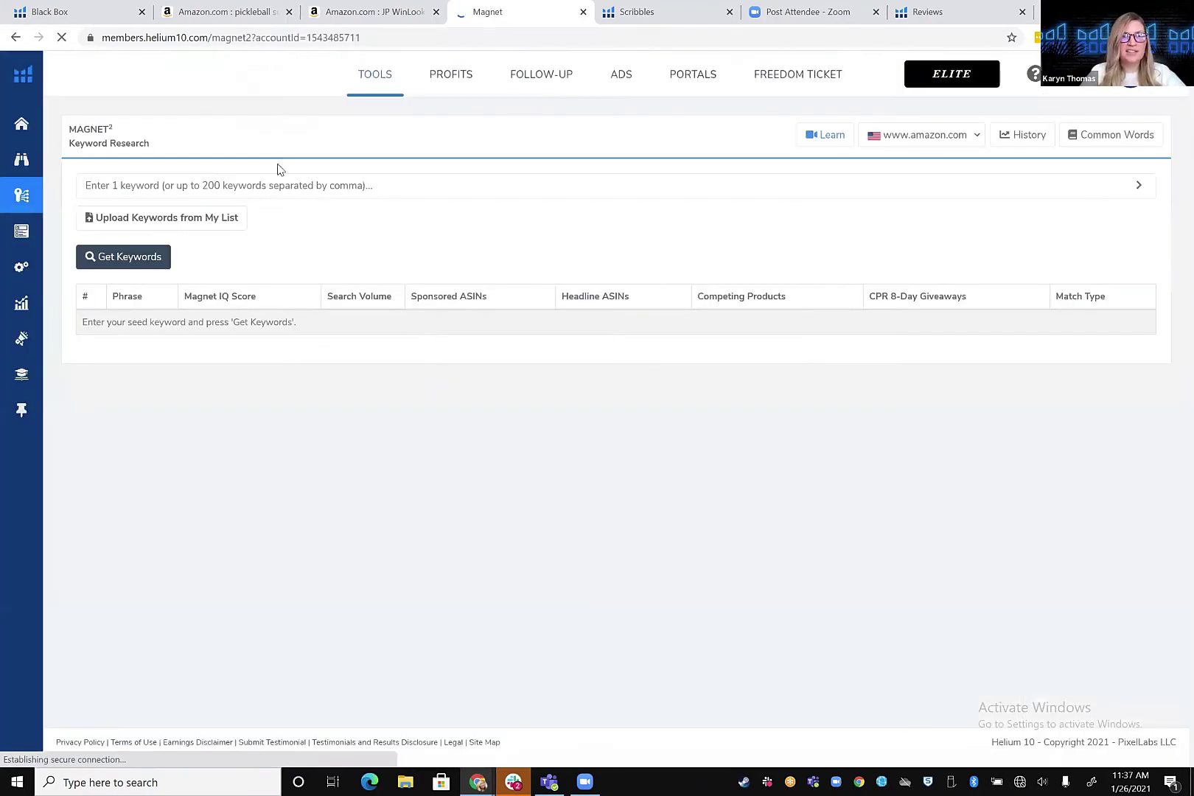
{"action": "left_click", "coordinate": [295, 189]}
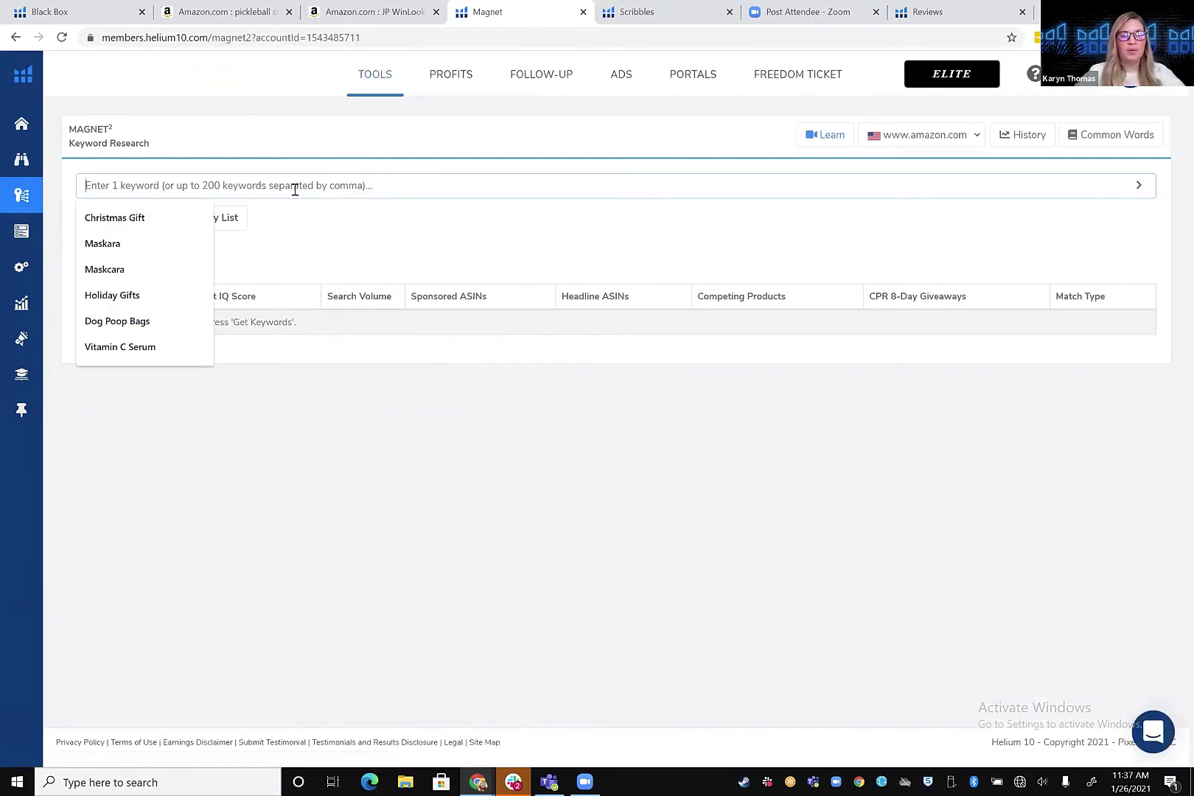
{"action": "type", "text": "pickleball "}
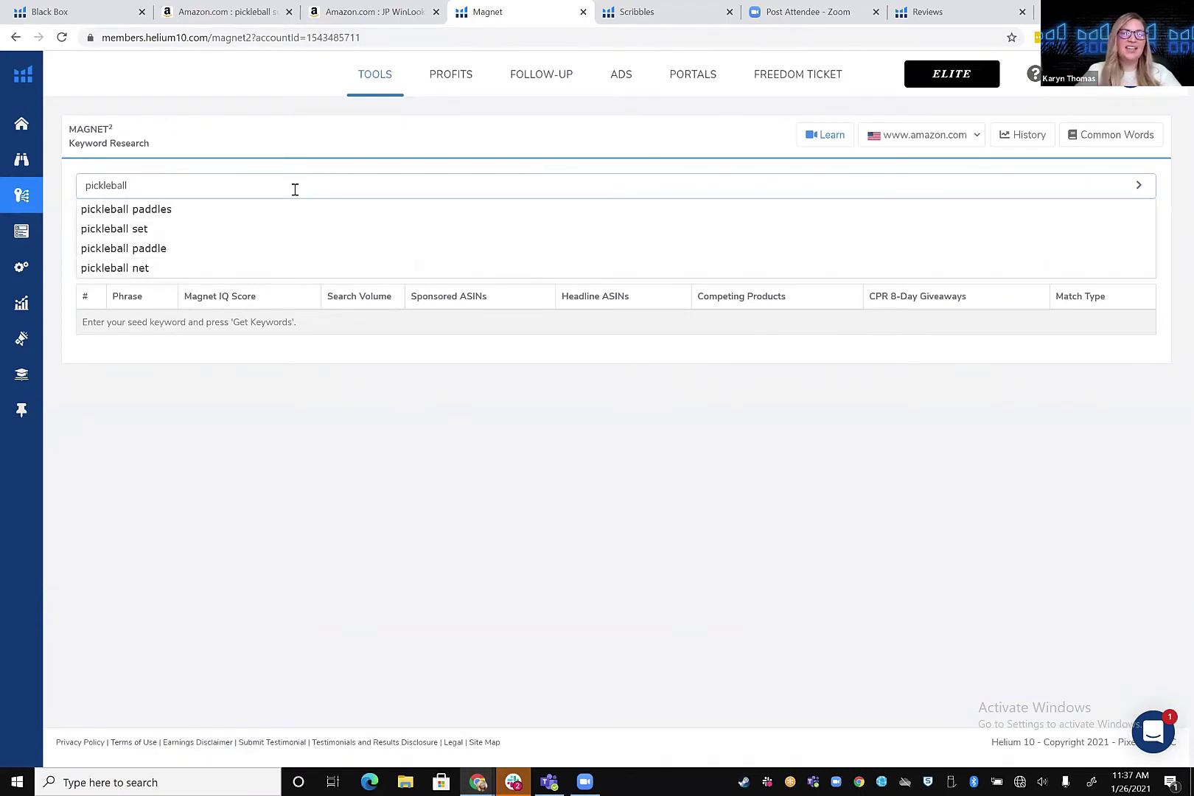
{"action": "type", "text": "set"}
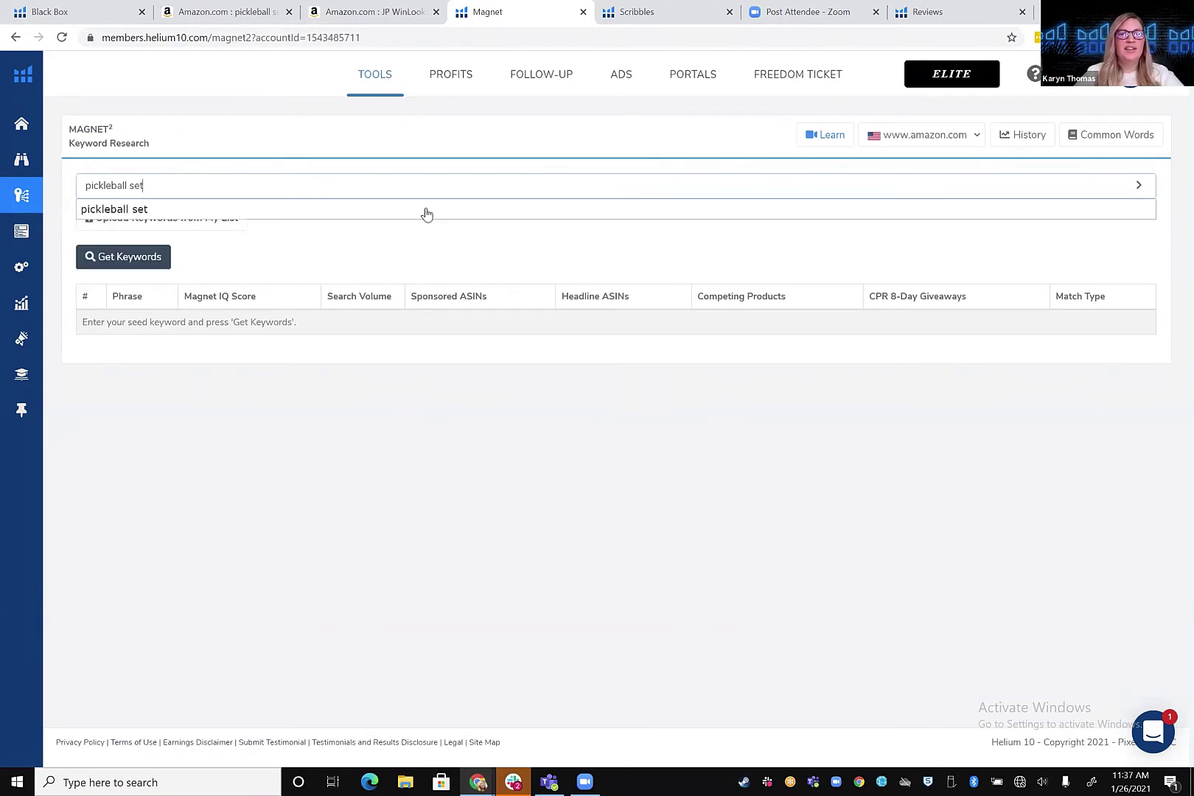
{"action": "left_click", "coordinate": [109, 257]}
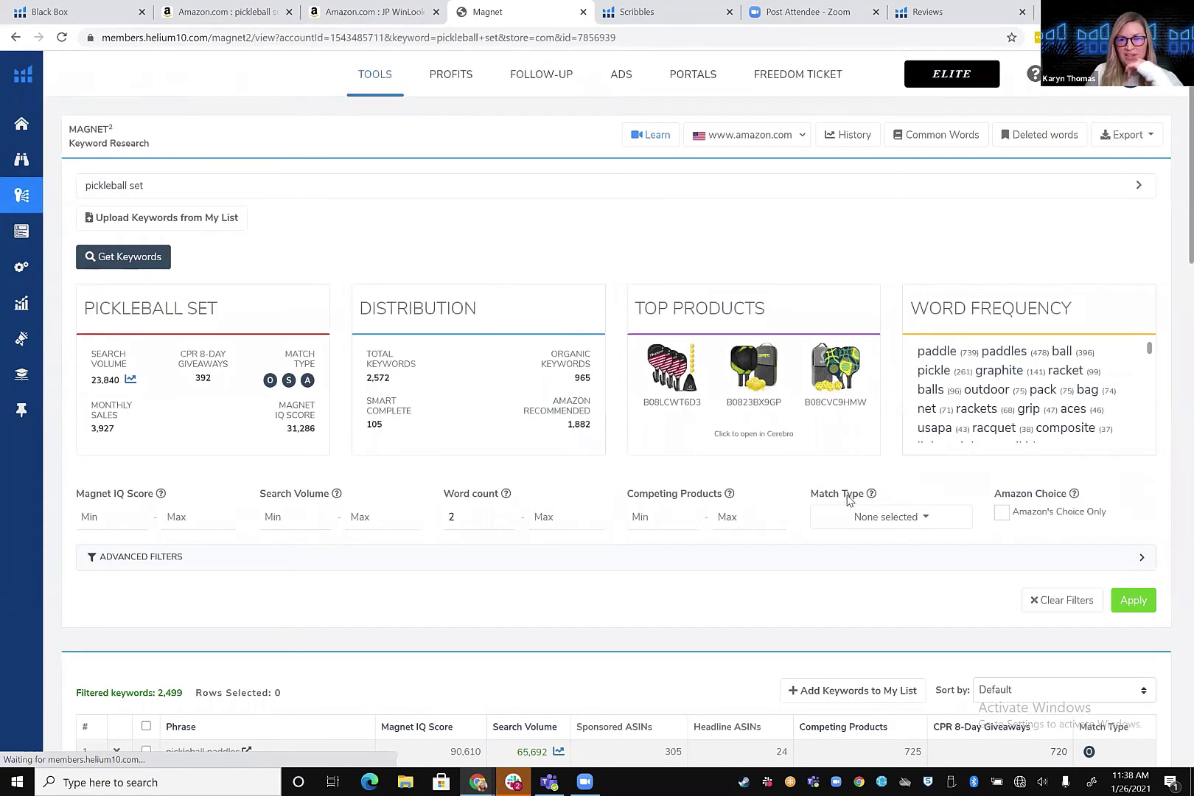
Filter the "pickleball set" keywords to the Smart Complete match type.
{"action": "left_click", "coordinate": [935, 522]}
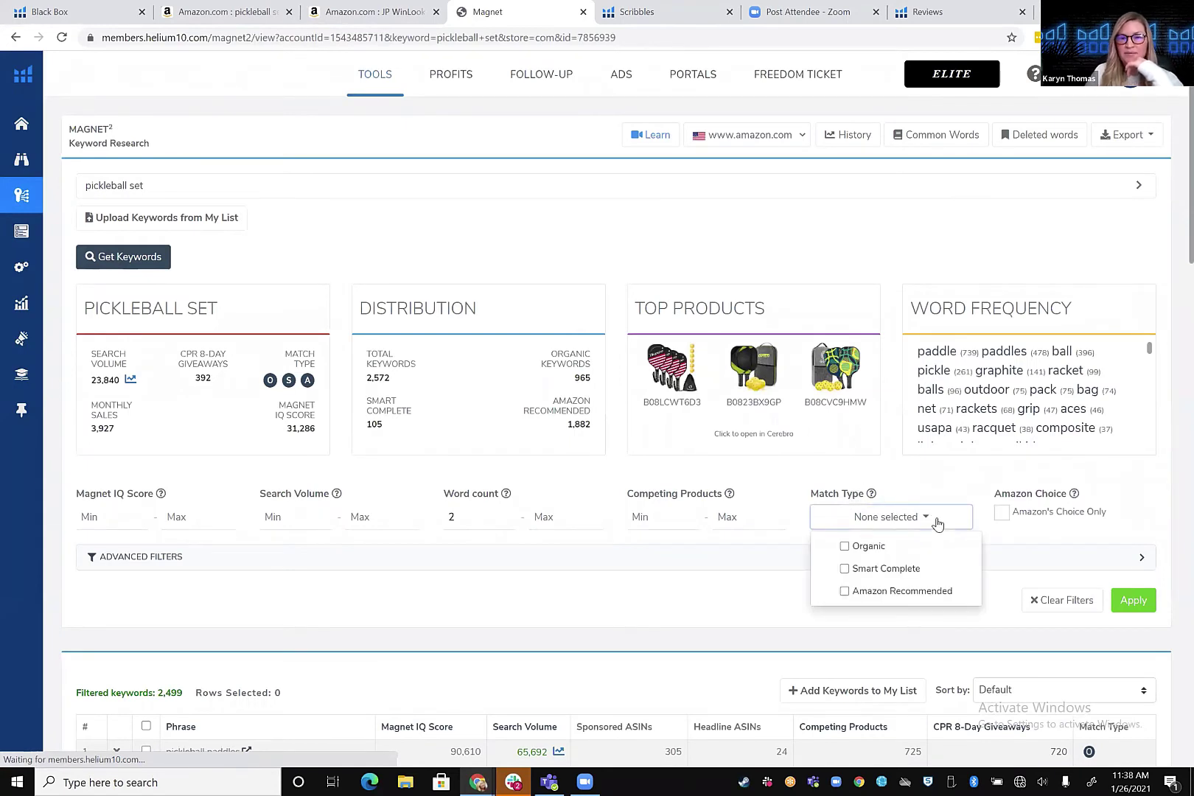
{"action": "left_click", "coordinate": [865, 571]}
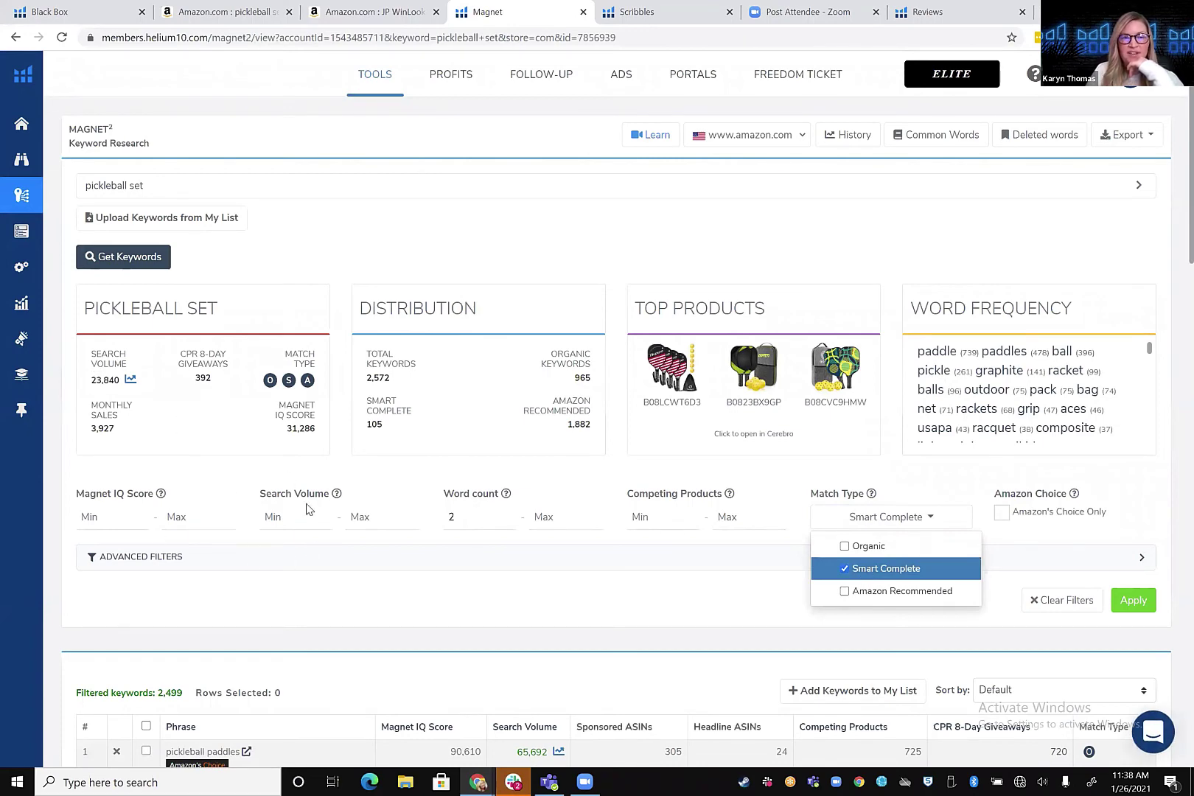
{"action": "scroll", "coordinate": [308, 509], "scroll_direction": "down", "scroll_amount": 1}
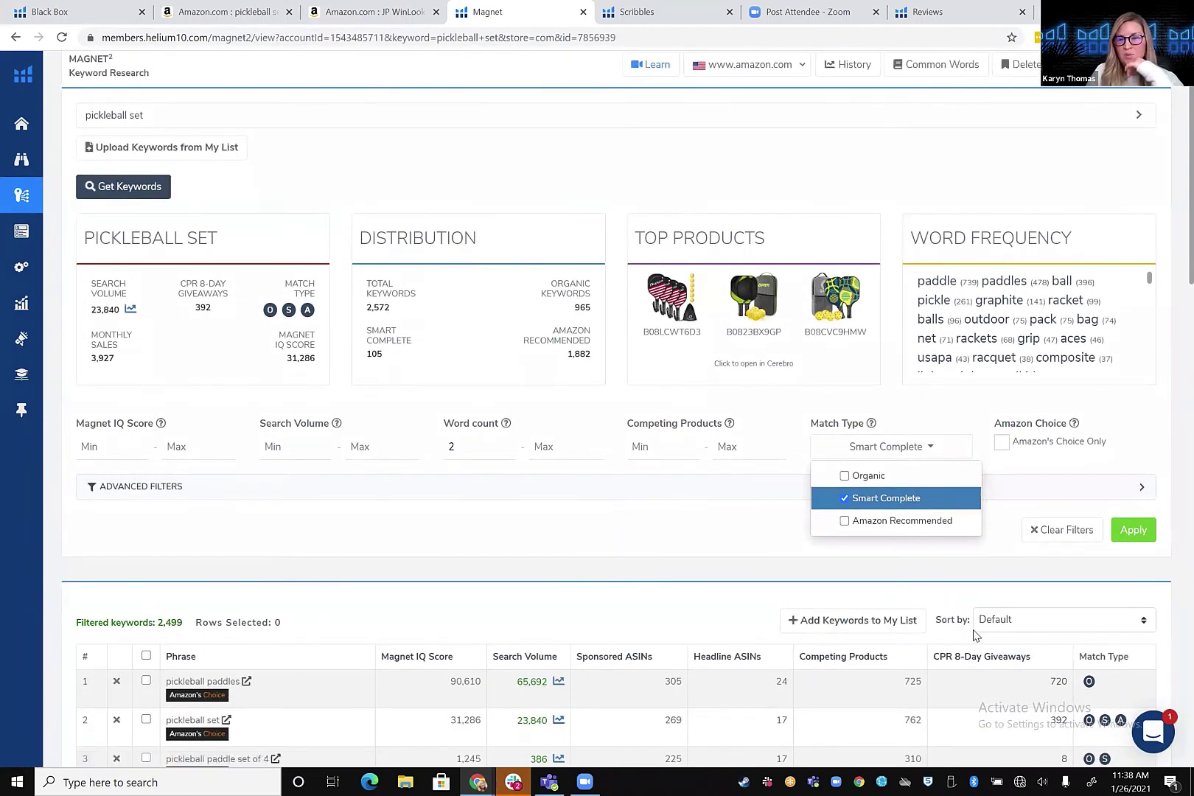
{"action": "left_click", "coordinate": [1133, 532]}
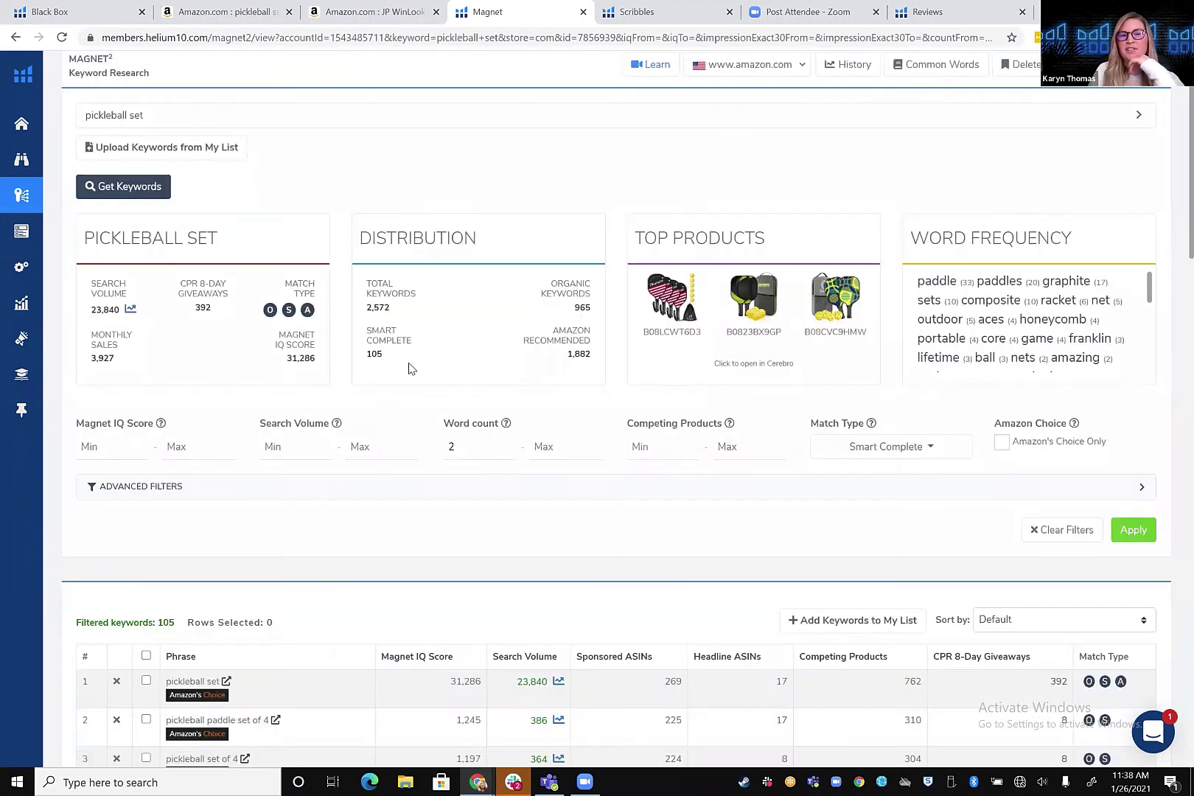
Look over the Smart Complete phrases and sort them by search volume from high to low.
{"action": "scroll", "coordinate": [365, 469], "scroll_direction": "down", "scroll_amount": 1}
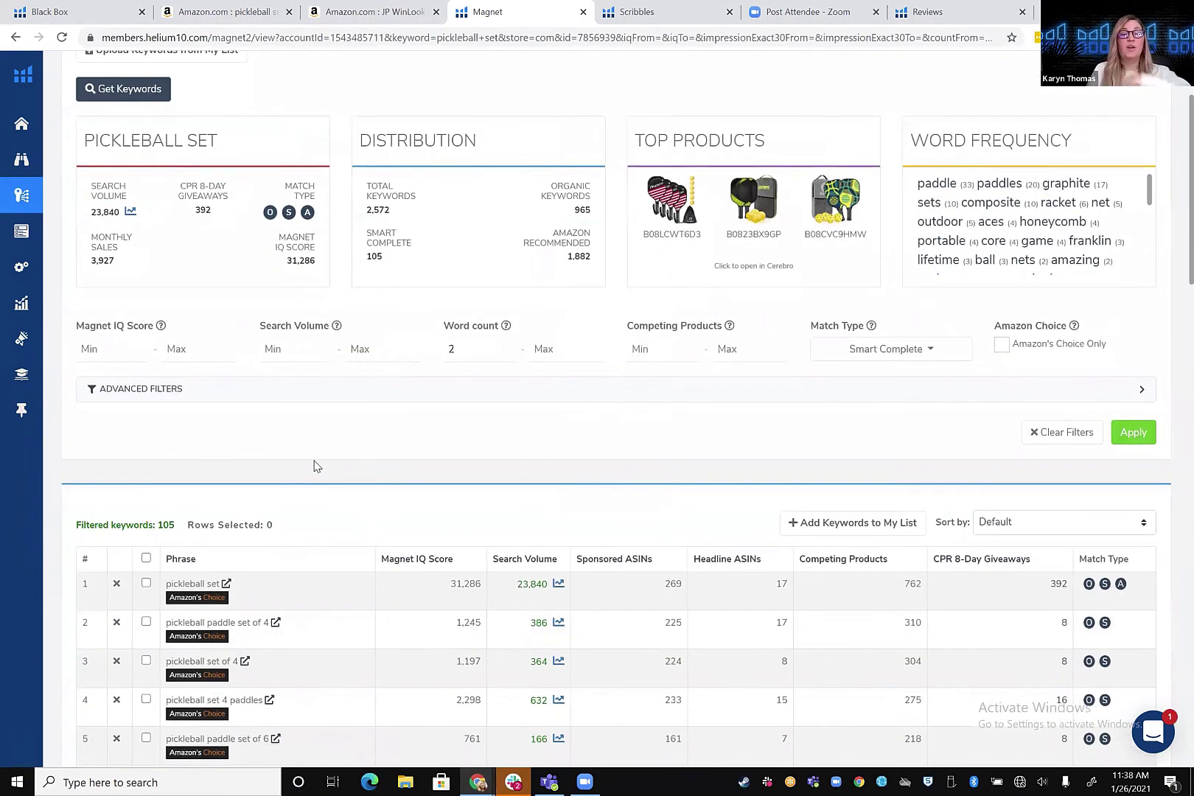
{"action": "scroll", "coordinate": [317, 466], "scroll_direction": "down", "scroll_amount": 1}
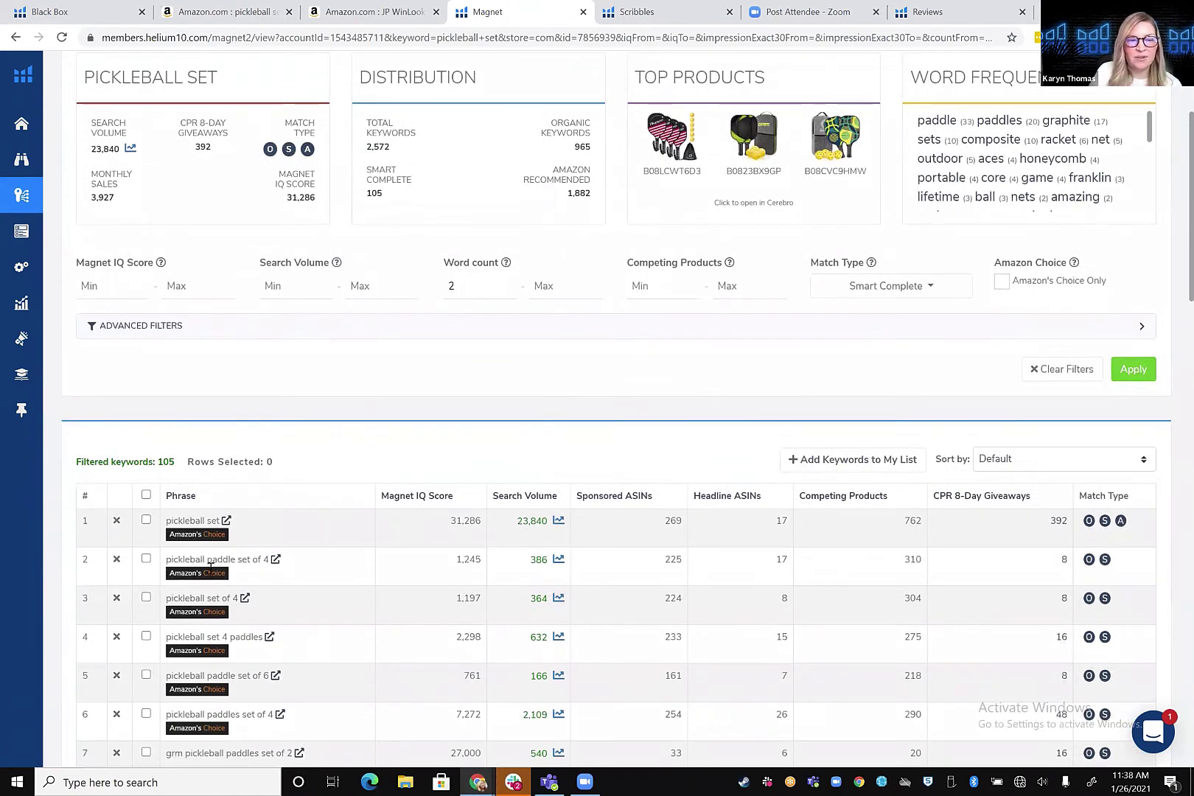
{"action": "scroll", "coordinate": [315, 430], "scroll_direction": "up", "scroll_amount": 4}
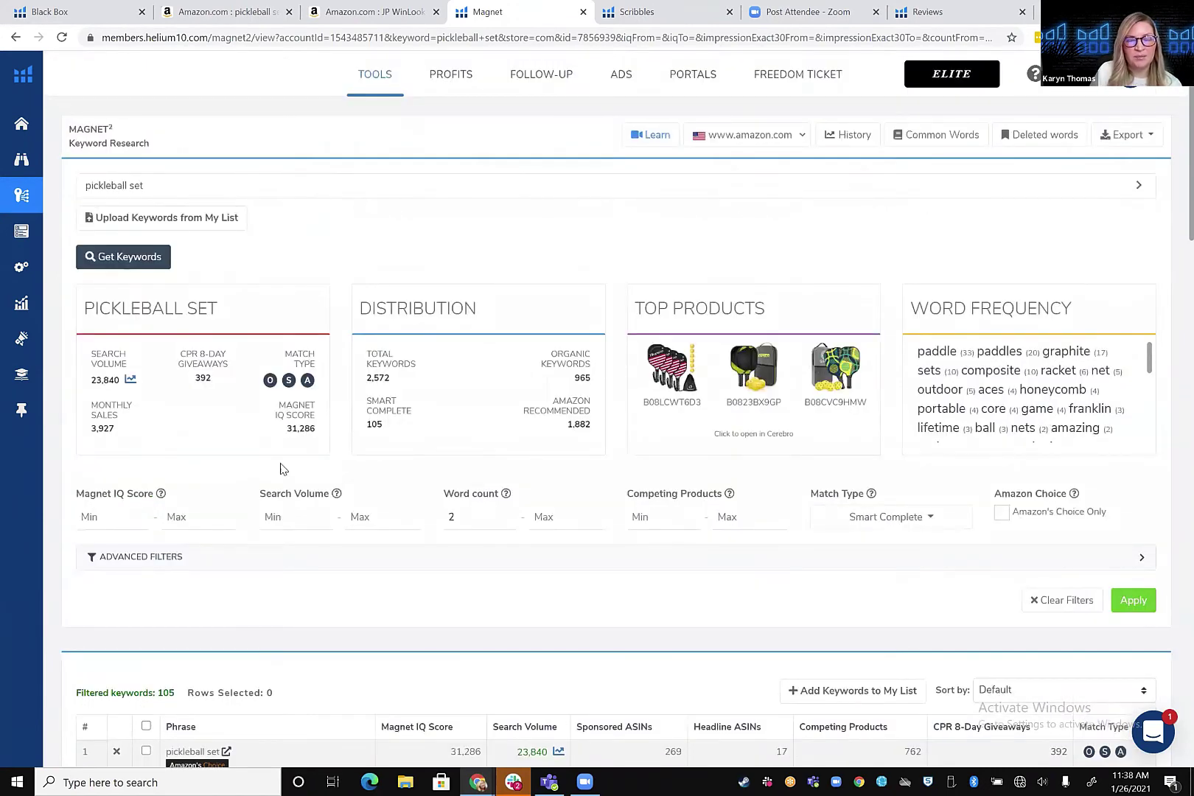
{"action": "scroll", "coordinate": [282, 469], "scroll_direction": "down", "scroll_amount": 3}
{"action": "scroll", "coordinate": [282, 469], "scroll_direction": "down", "scroll_amount": 1}
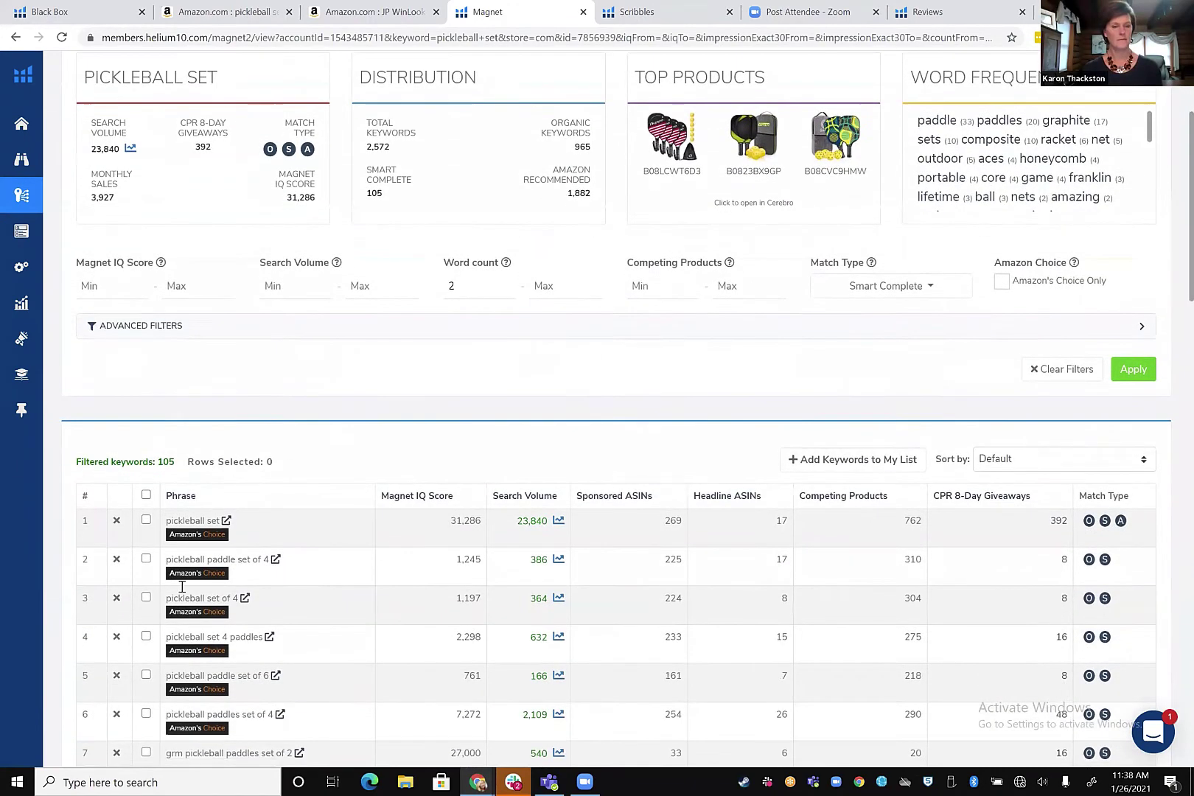
{"action": "scroll", "coordinate": [328, 538], "scroll_direction": "down", "scroll_amount": 1}
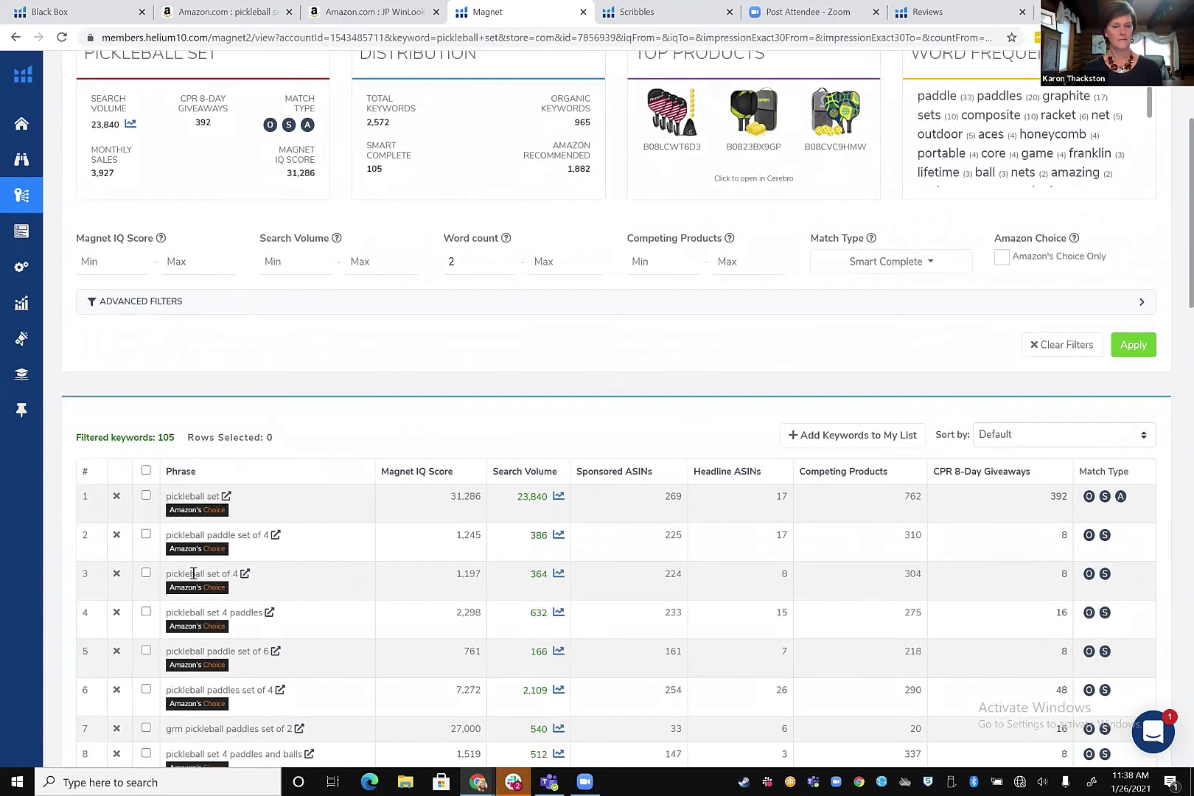
{"action": "left_click", "coordinate": [527, 475]}
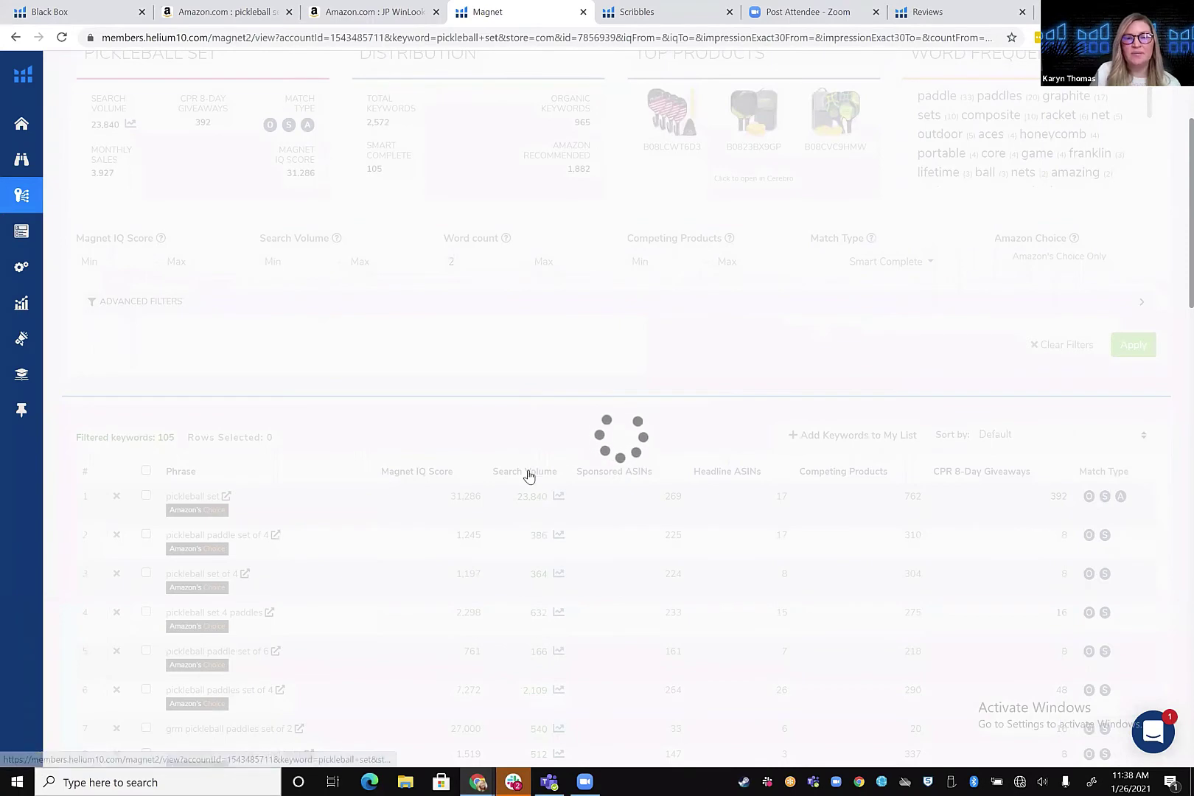
Remove the branded phrase "jp winlook pickleball paddle set" from the Magnet keyword results.
{"action": "scroll", "coordinate": [579, 383], "scroll_direction": "down", "scroll_amount": 1}
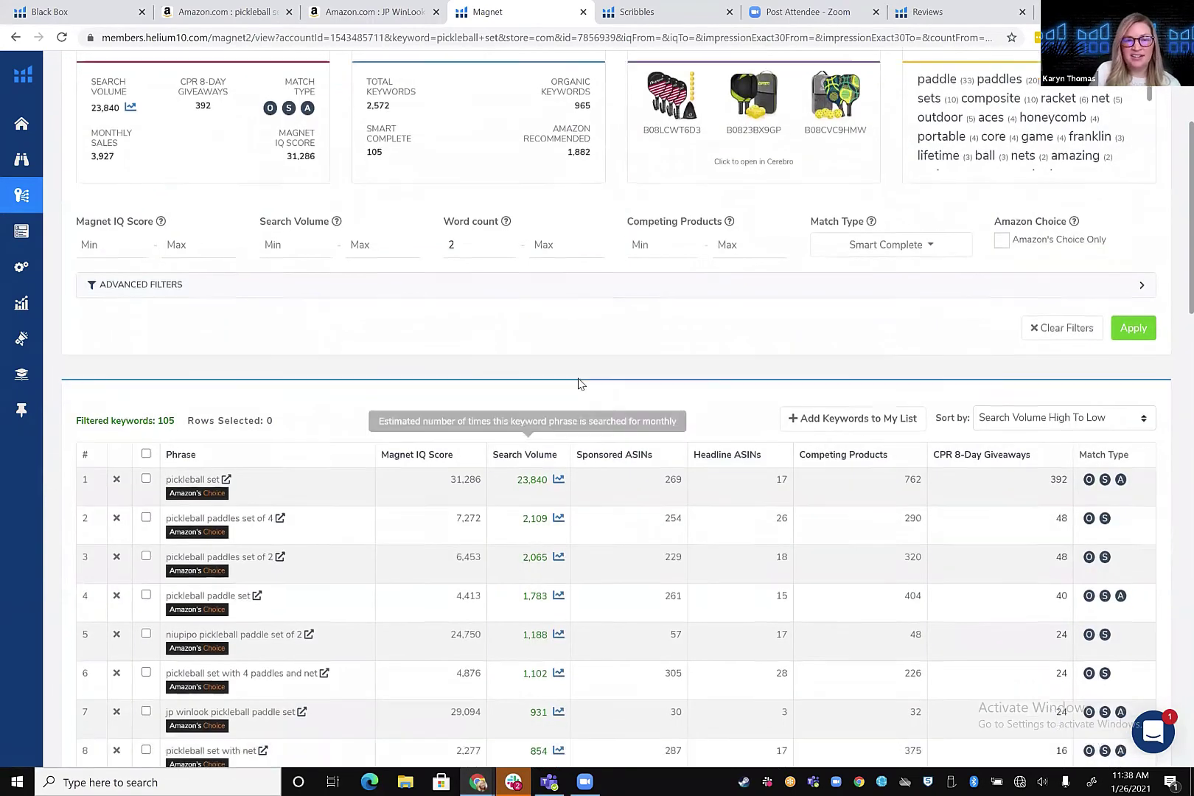
{"action": "scroll", "coordinate": [578, 383], "scroll_direction": "down", "scroll_amount": 1}
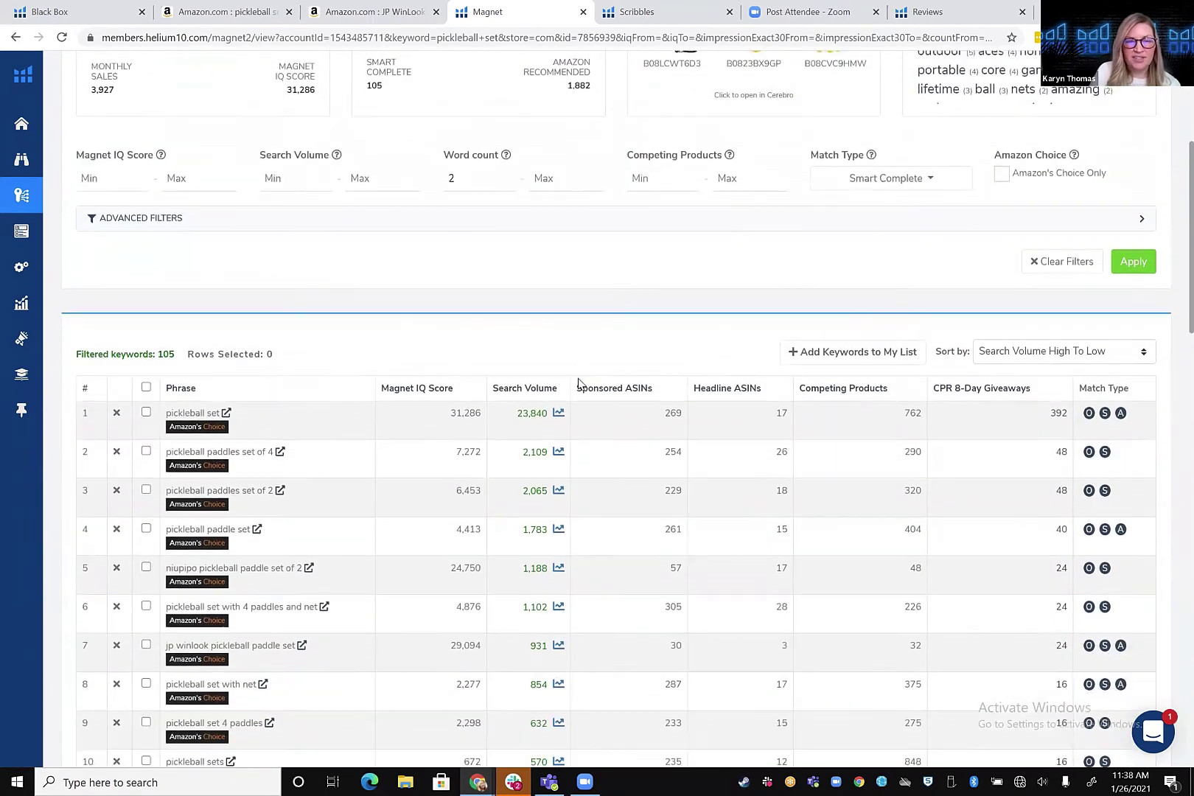
{"action": "left_click", "coordinate": [116, 646]}
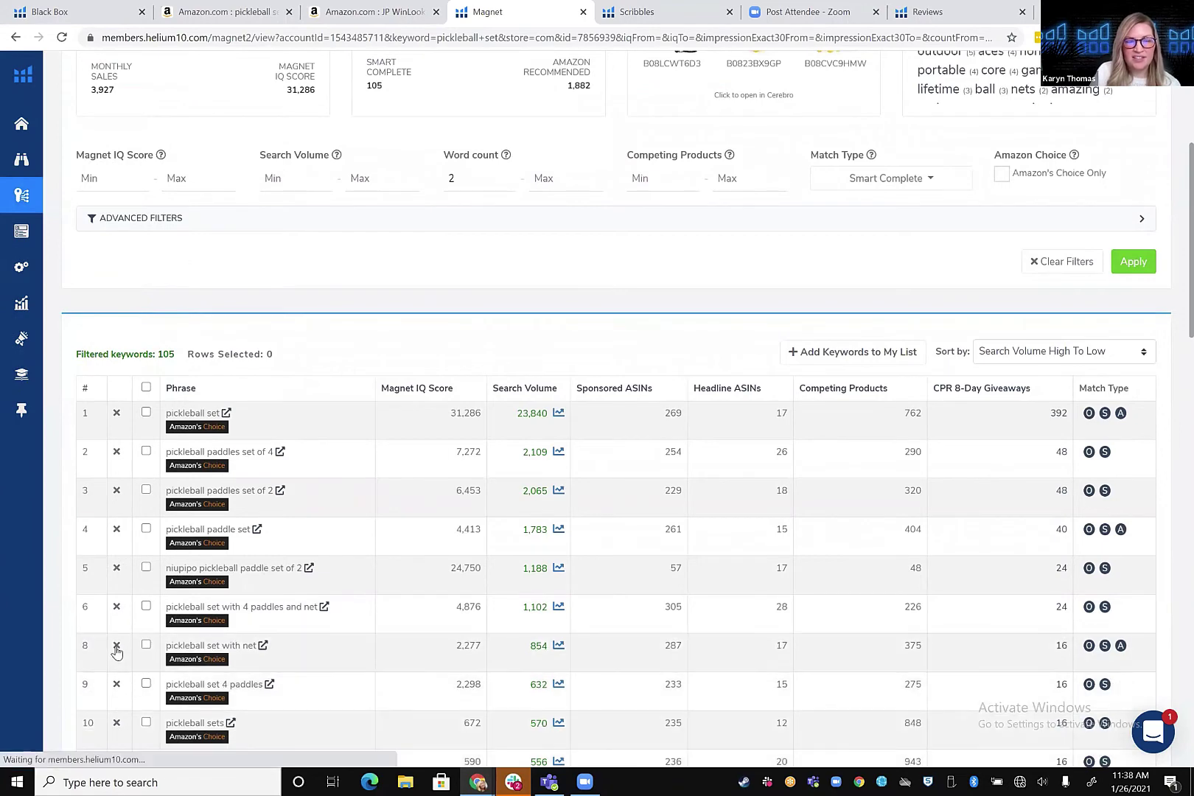
Remove the branded phrases "grm pickleball paddles set of 2" and "ticci pickleball paddle set of 2" from the Magnet keyword results.
{"action": "scroll", "coordinate": [157, 579], "scroll_direction": "down", "scroll_amount": 2}
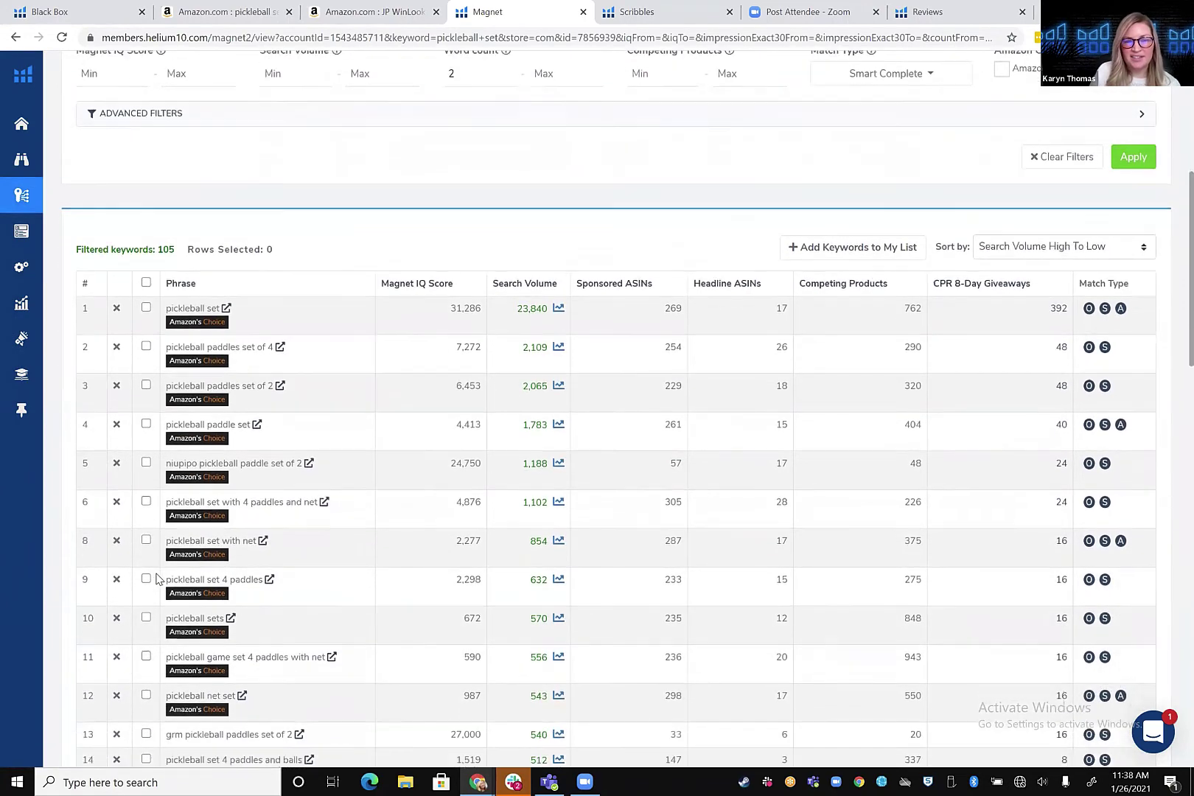
{"action": "scroll", "coordinate": [157, 579], "scroll_direction": "down", "scroll_amount": 1}
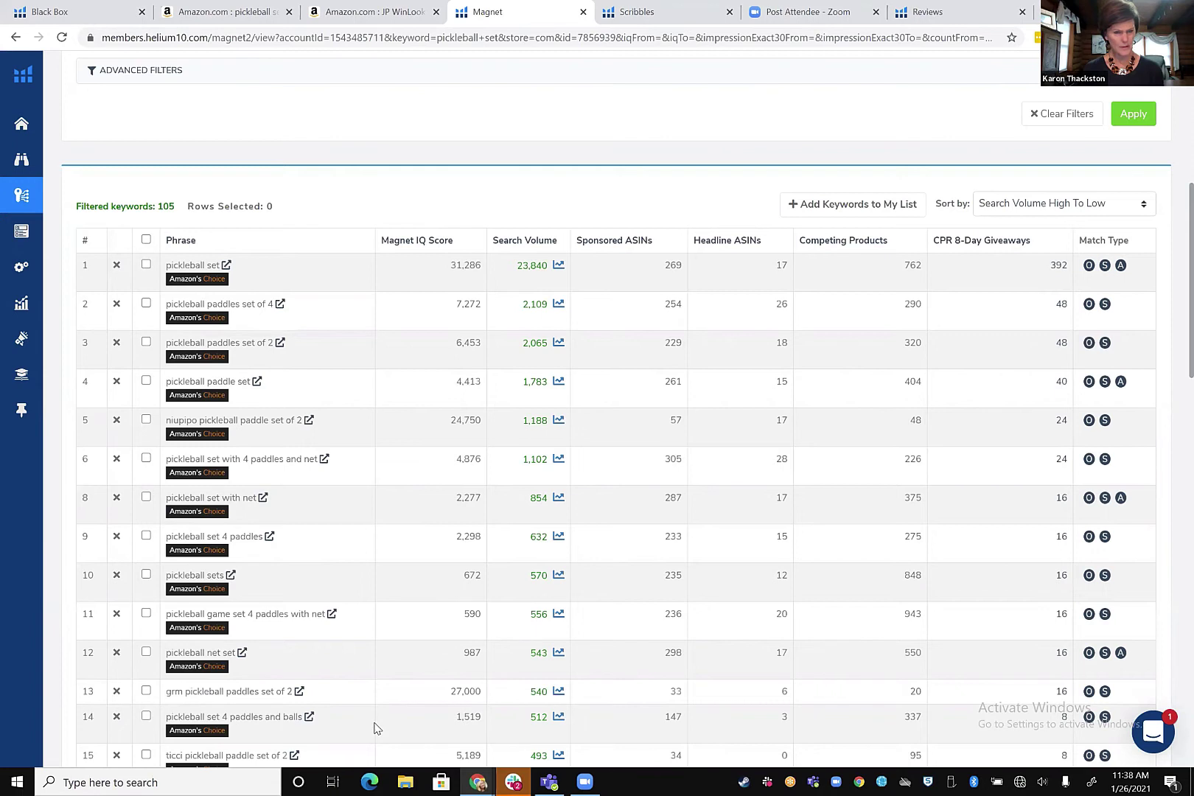
{"action": "left_click", "coordinate": [116, 691]}
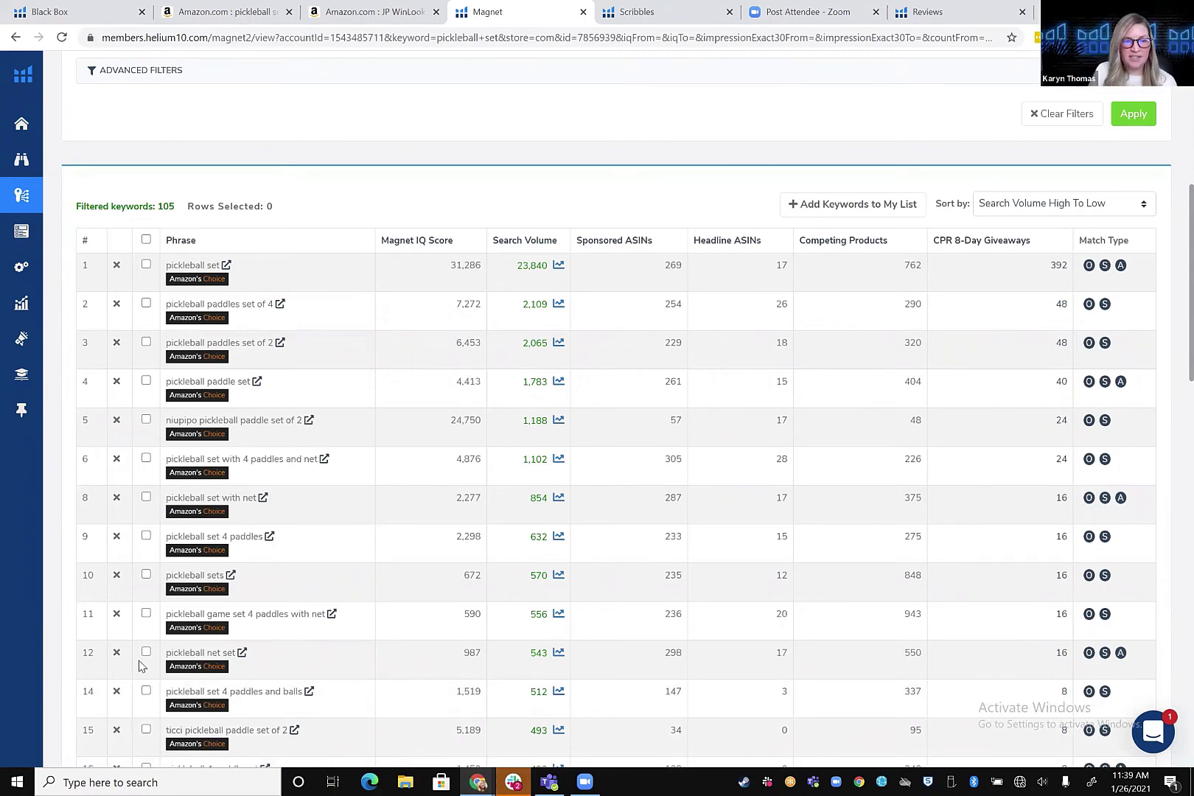
{"action": "scroll", "coordinate": [127, 719], "scroll_direction": "down", "scroll_amount": 1}
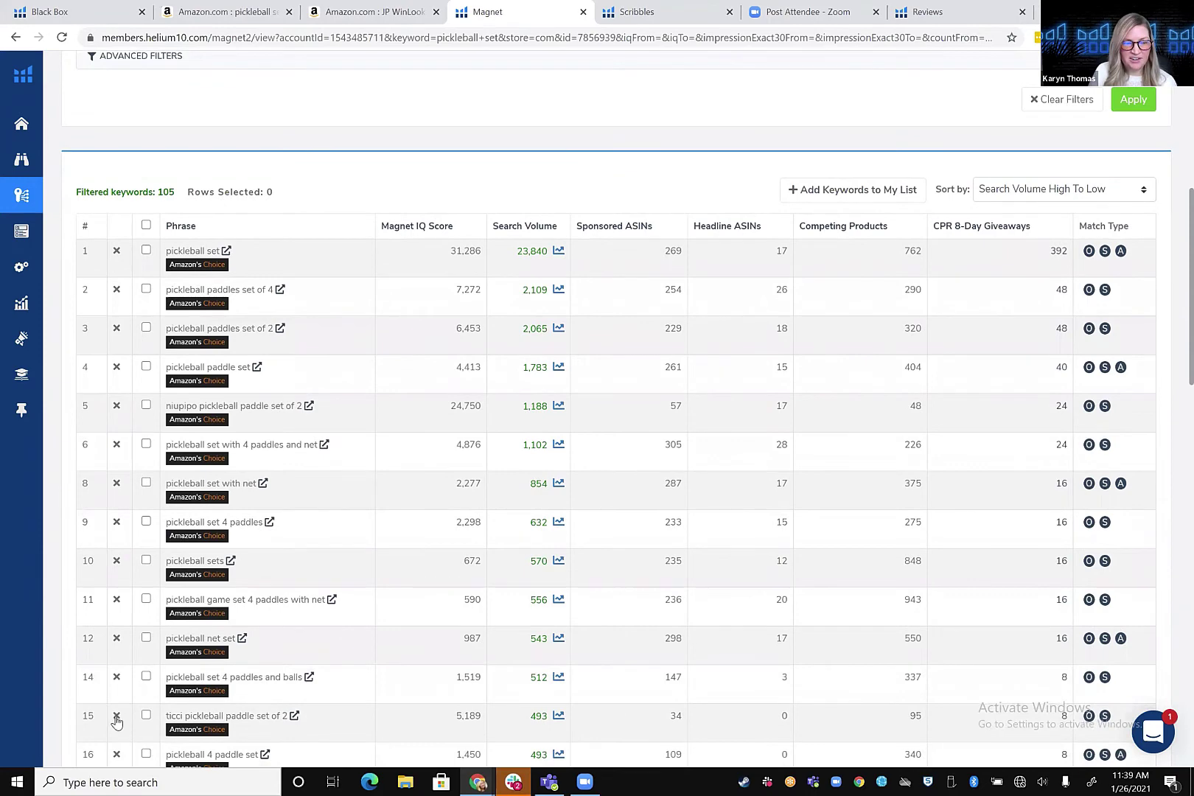
{"action": "left_click", "coordinate": [116, 717]}
{"action": "scroll", "coordinate": [120, 645], "scroll_direction": "down", "scroll_amount": 1}
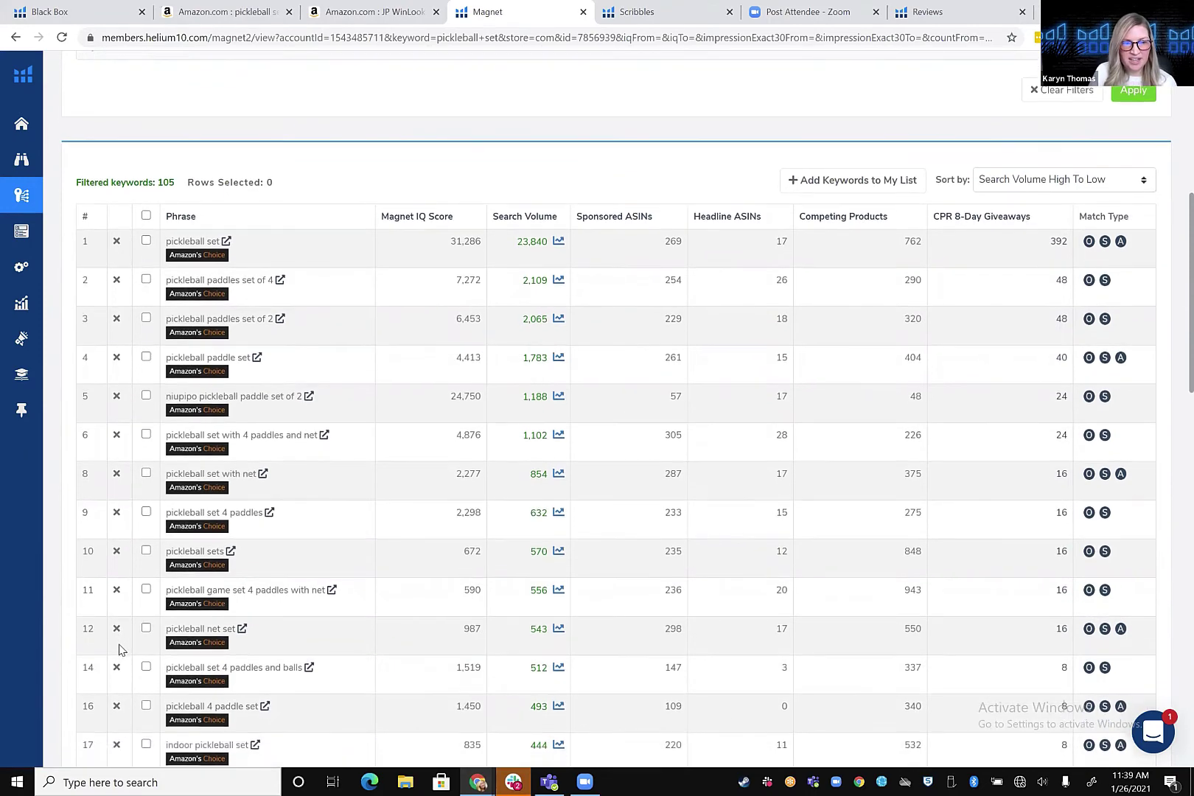
Remove the branded gamma, amazin aces, amazing aces and zume pickleball set phrases between rows 24 and 30 of the keyword results.
{"action": "scroll", "coordinate": [121, 648], "scroll_direction": "down", "scroll_amount": 2}
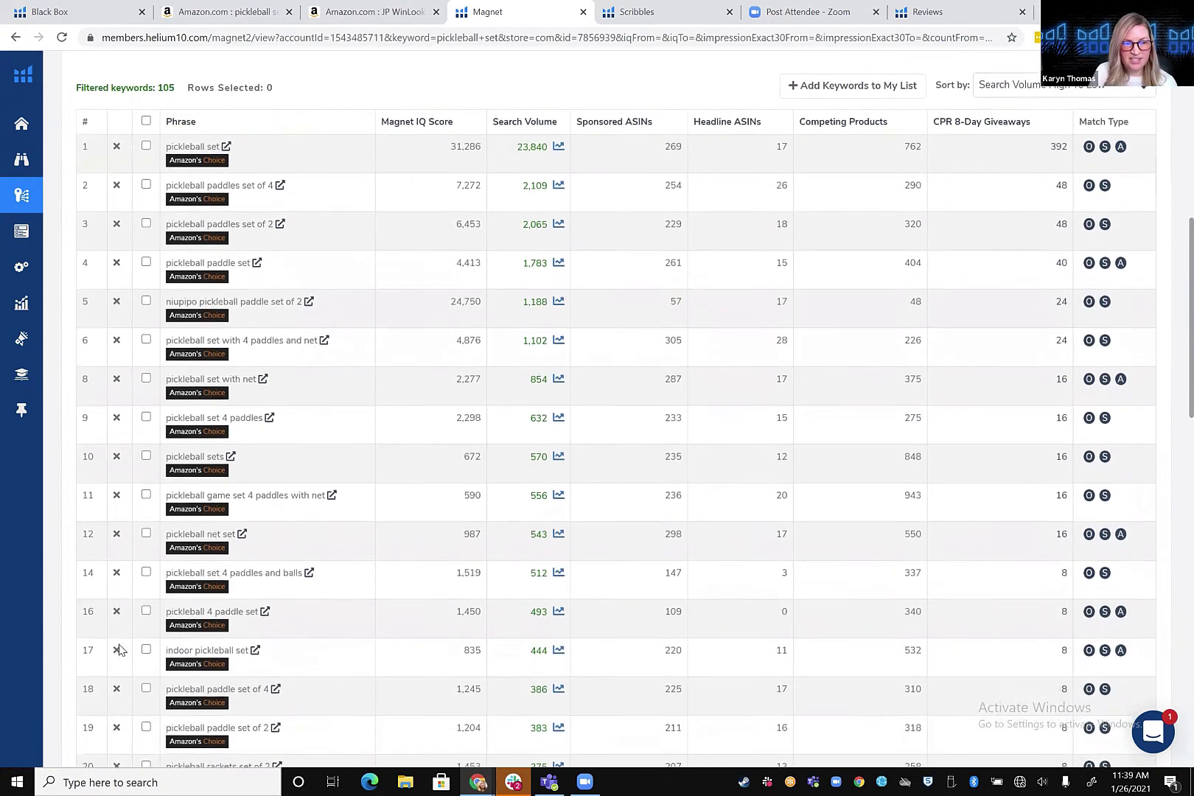
{"action": "scroll", "coordinate": [122, 649], "scroll_direction": "down", "scroll_amount": 1}
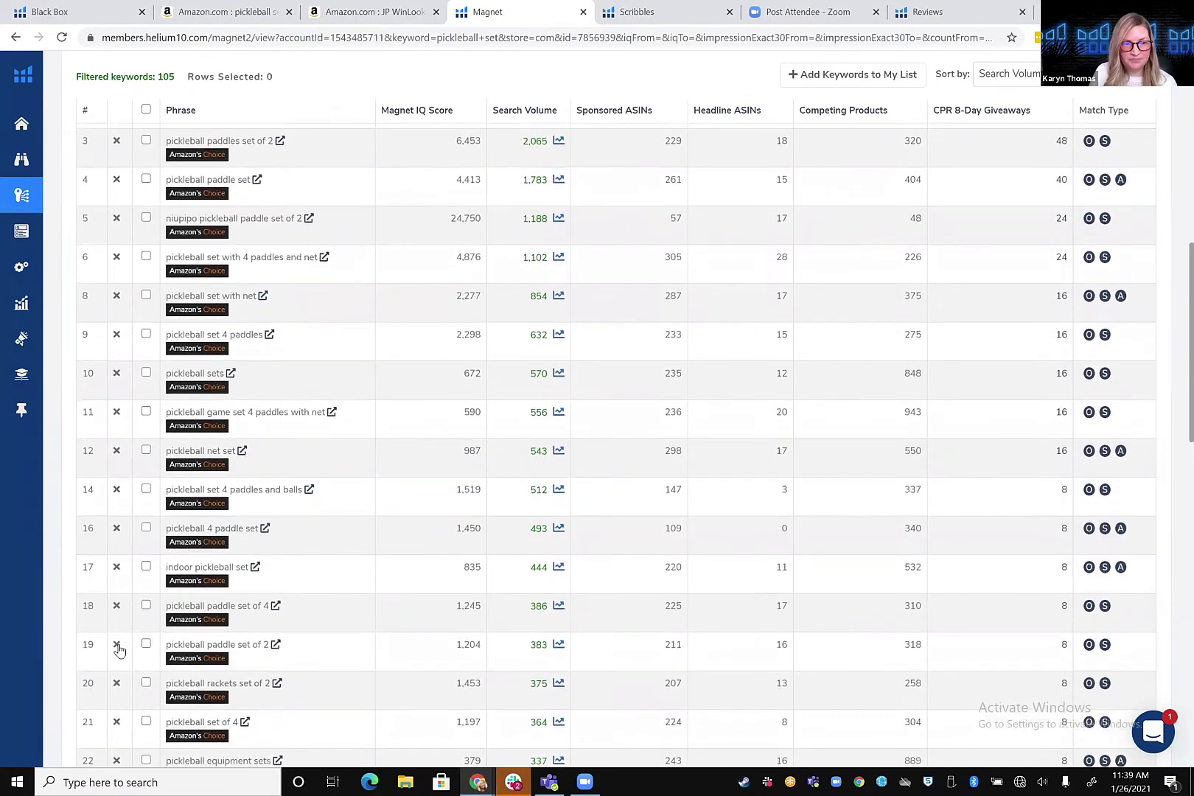
{"action": "scroll", "coordinate": [120, 619], "scroll_direction": "down", "scroll_amount": 1}
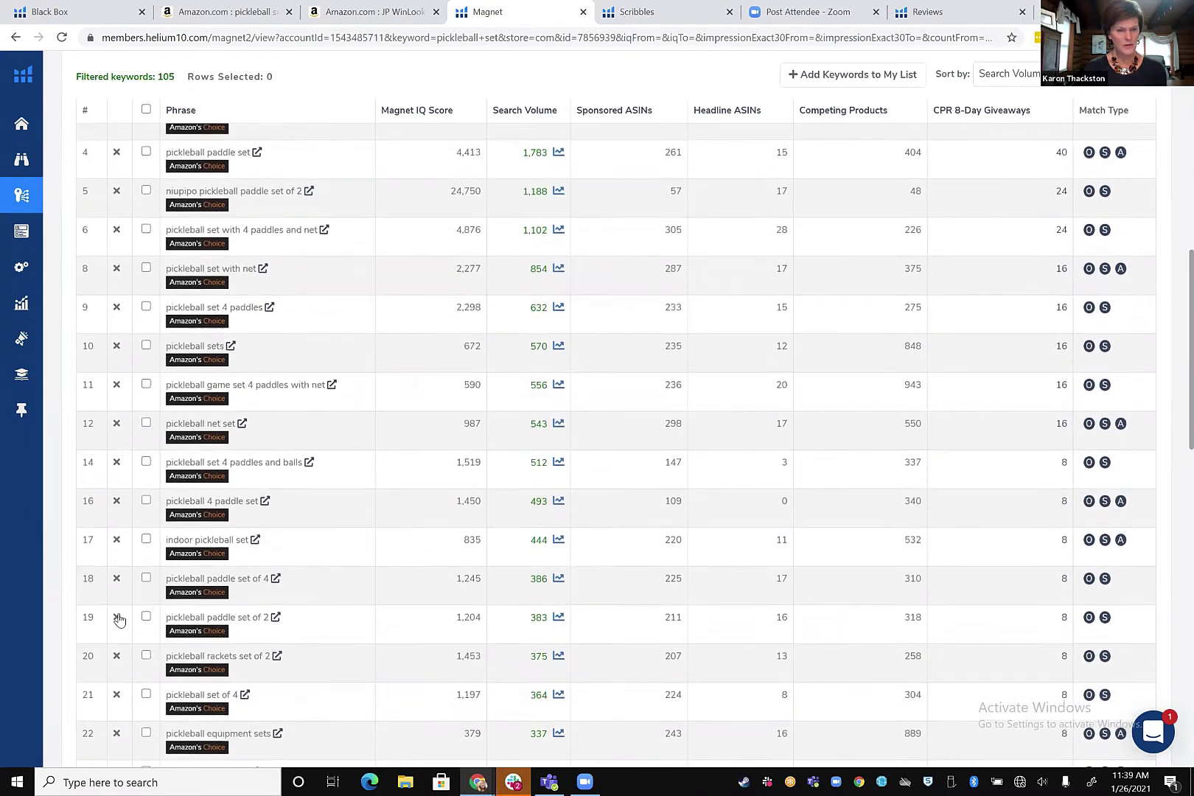
{"action": "scroll", "coordinate": [120, 620], "scroll_direction": "down", "scroll_amount": 1}
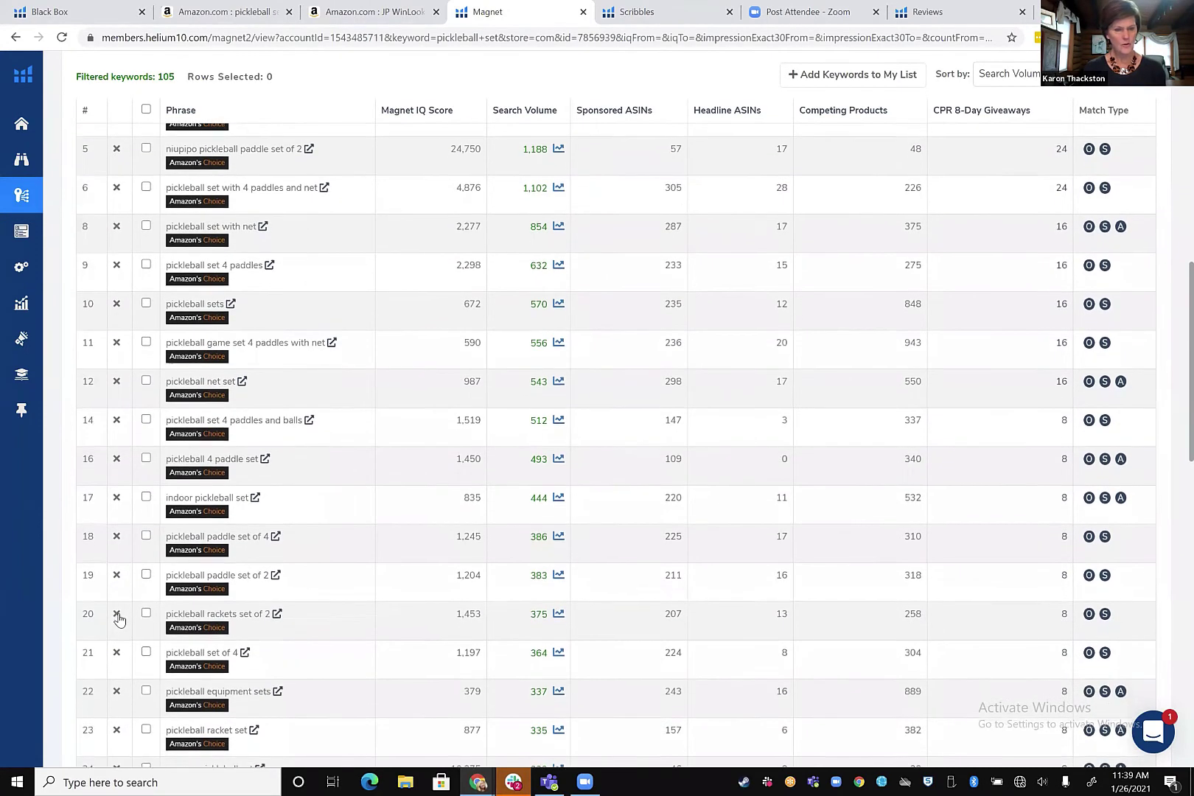
{"action": "scroll", "coordinate": [118, 619], "scroll_direction": "down", "scroll_amount": 1}
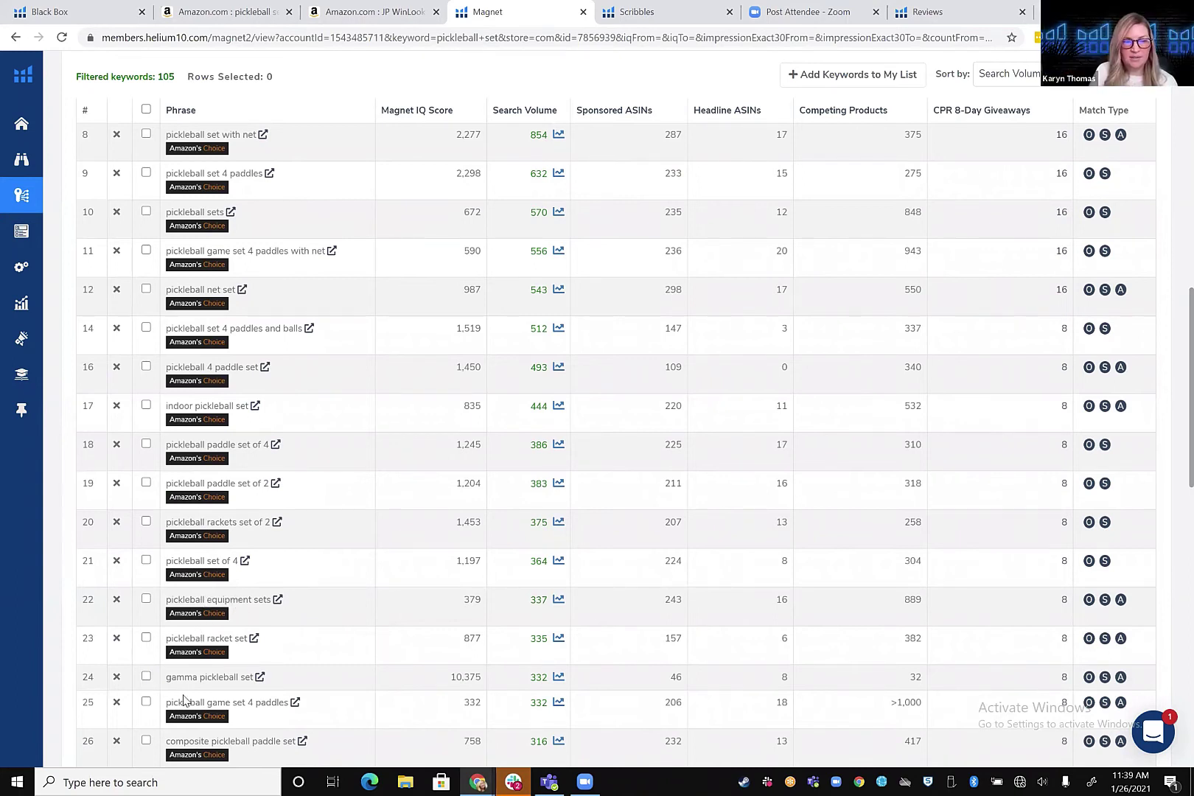
{"action": "scroll", "coordinate": [180, 692], "scroll_direction": "down", "scroll_amount": 2}
{"action": "scroll", "coordinate": [180, 693], "scroll_direction": "up", "scroll_amount": 10}
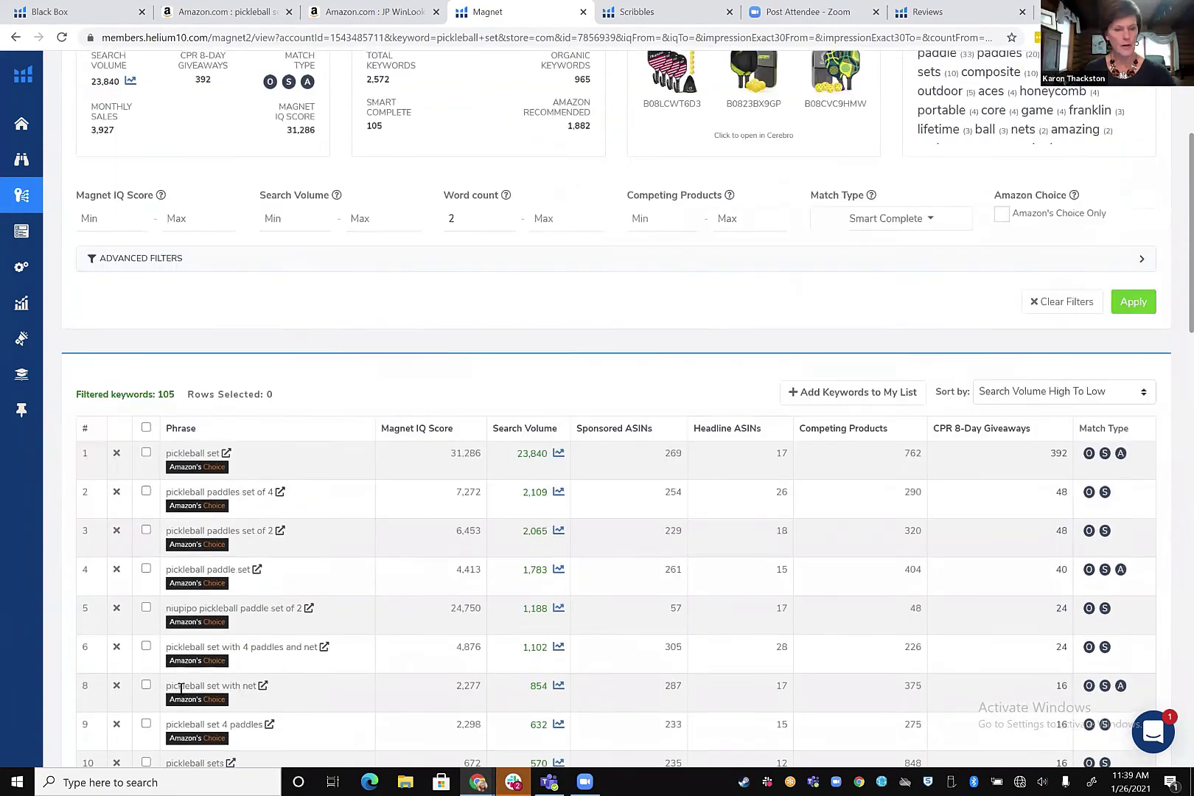
{"action": "scroll", "coordinate": [181, 687], "scroll_direction": "down", "scroll_amount": 10}
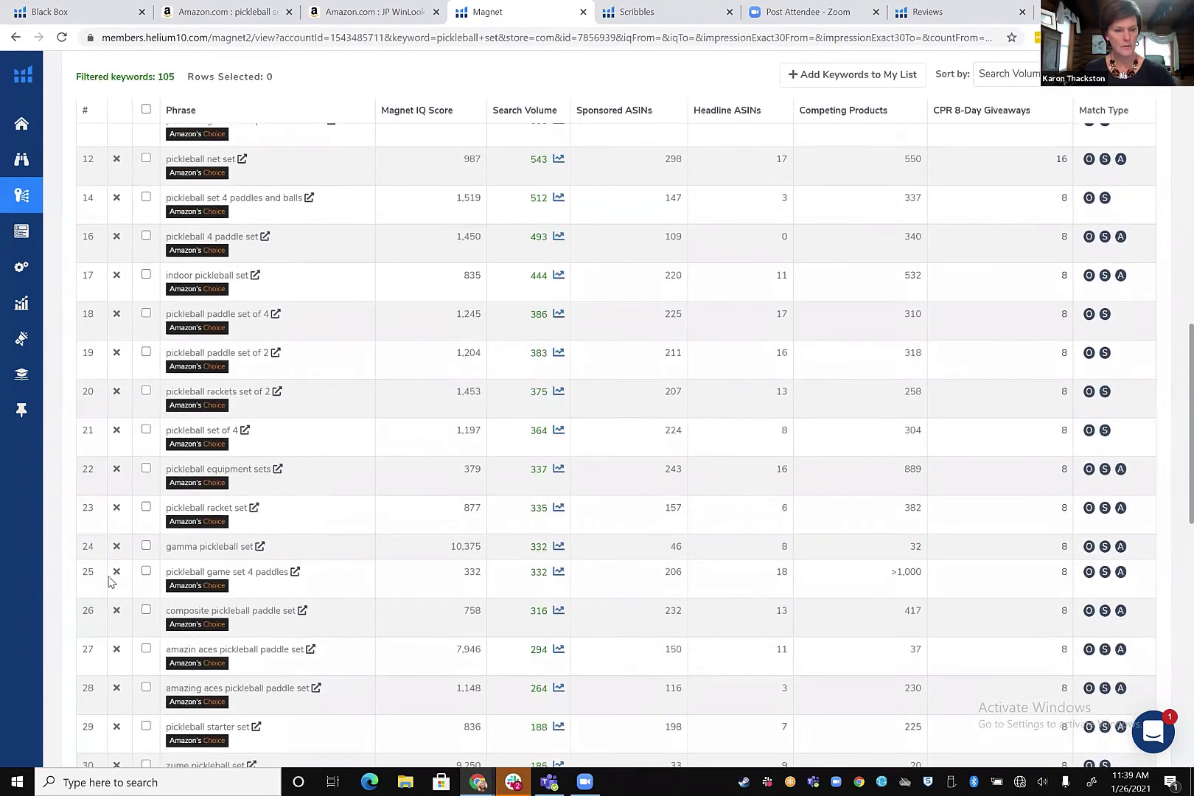
{"action": "left_click", "coordinate": [116, 548]}
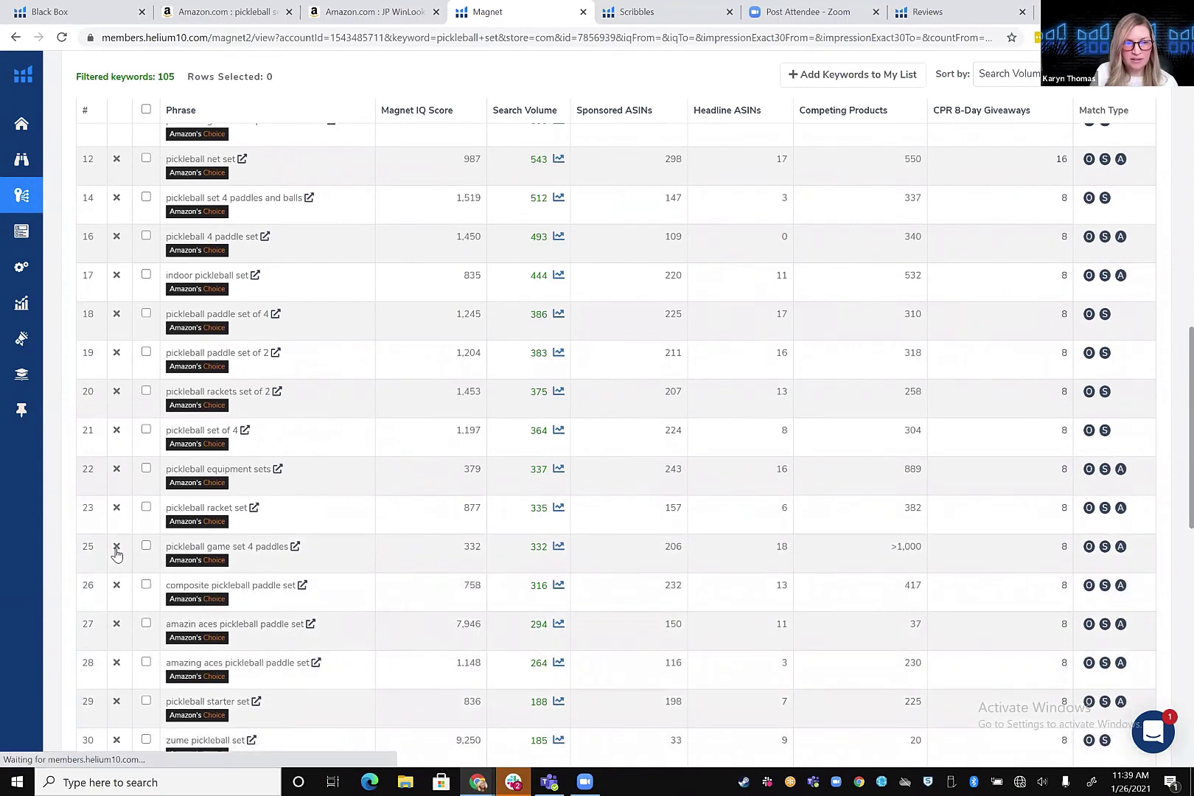
{"action": "left_click", "coordinate": [116, 624]}
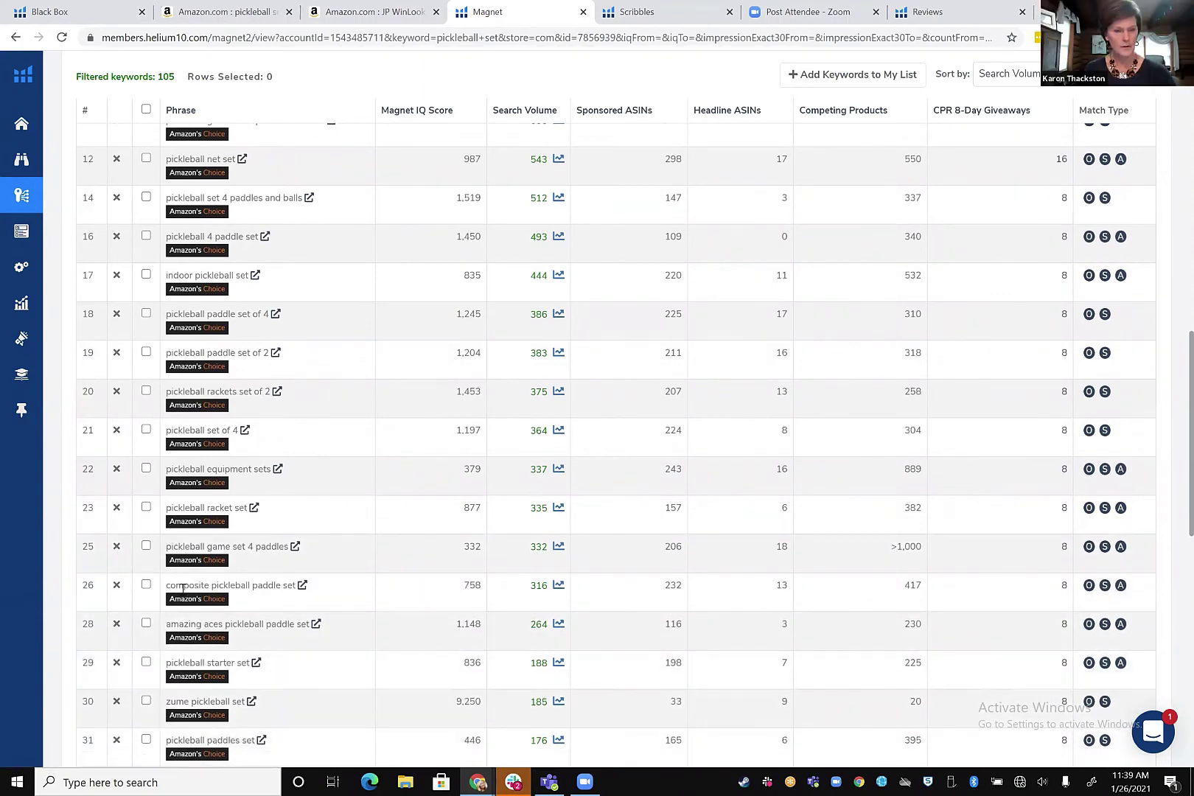
{"action": "left_click", "coordinate": [116, 623]}
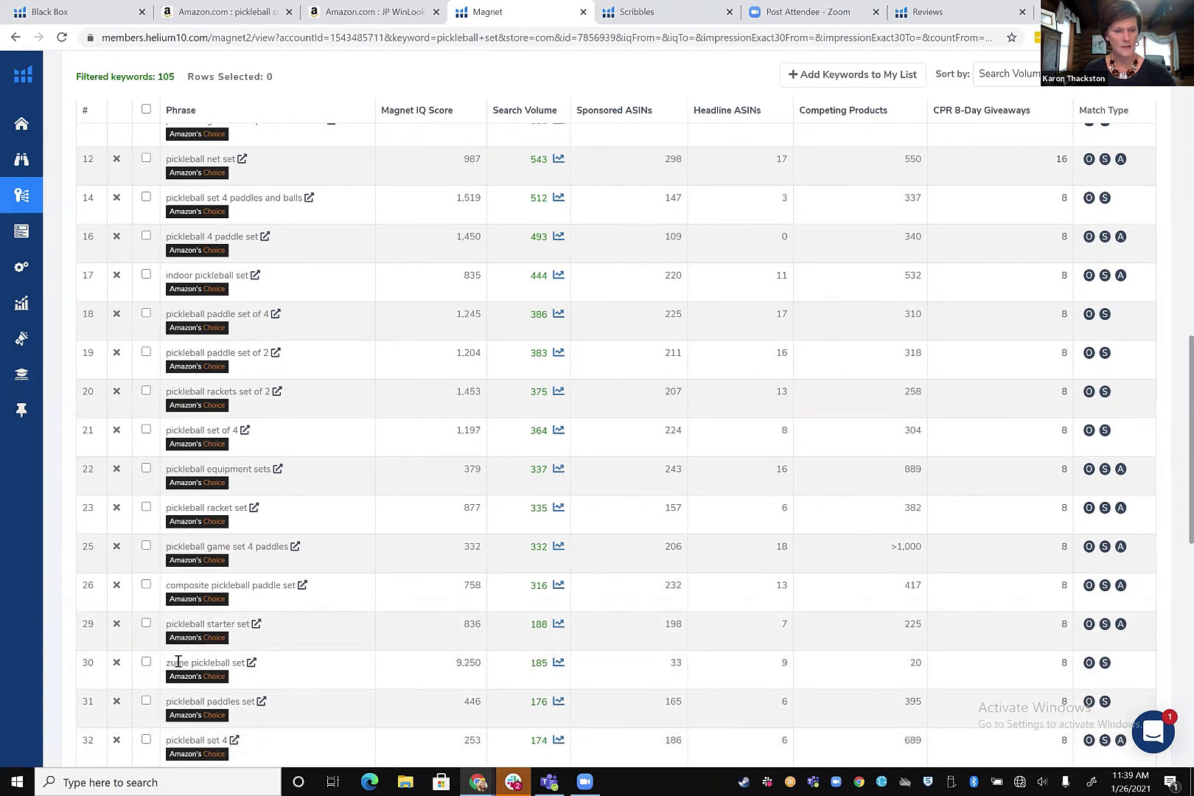
{"action": "left_click", "coordinate": [116, 663]}
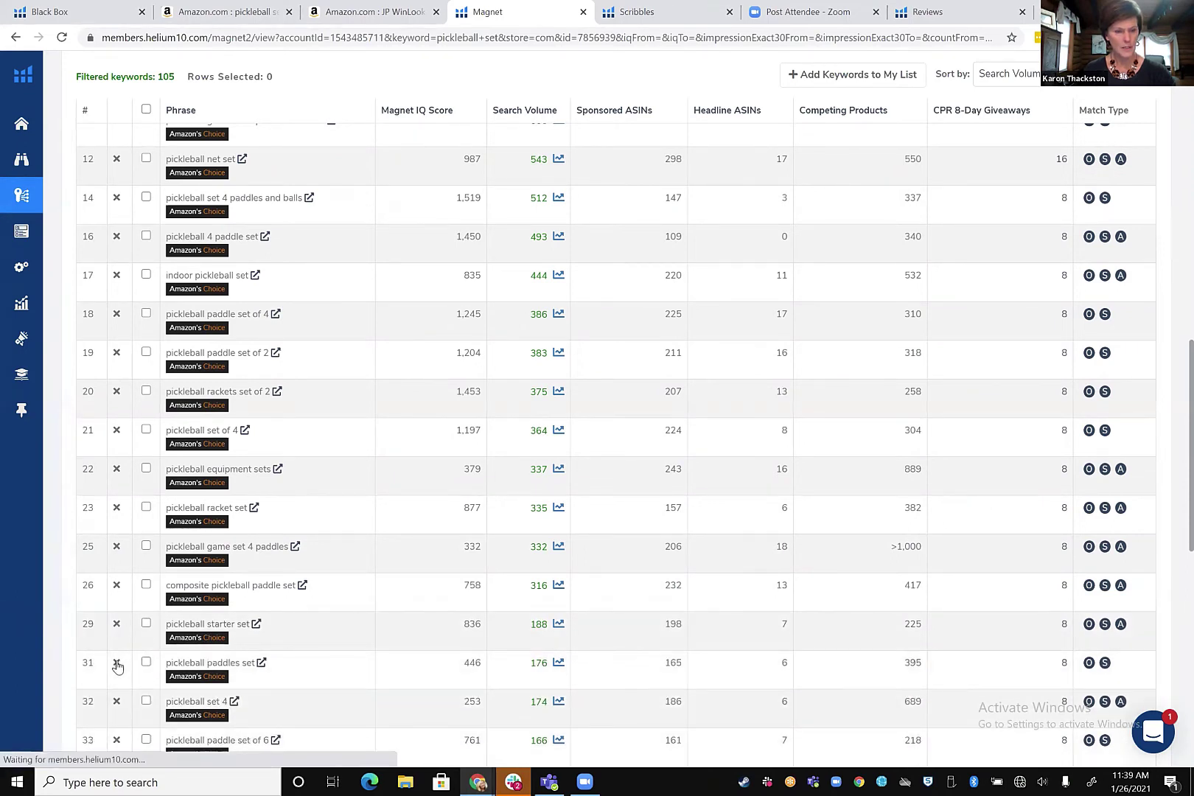
Remove "niupipo pickleball set", "zume games pickleball set", "verus pickleball set" and "monarch pickleball set" from the end of the first results page.
{"action": "scroll", "coordinate": [129, 661], "scroll_direction": "down", "scroll_amount": 2}
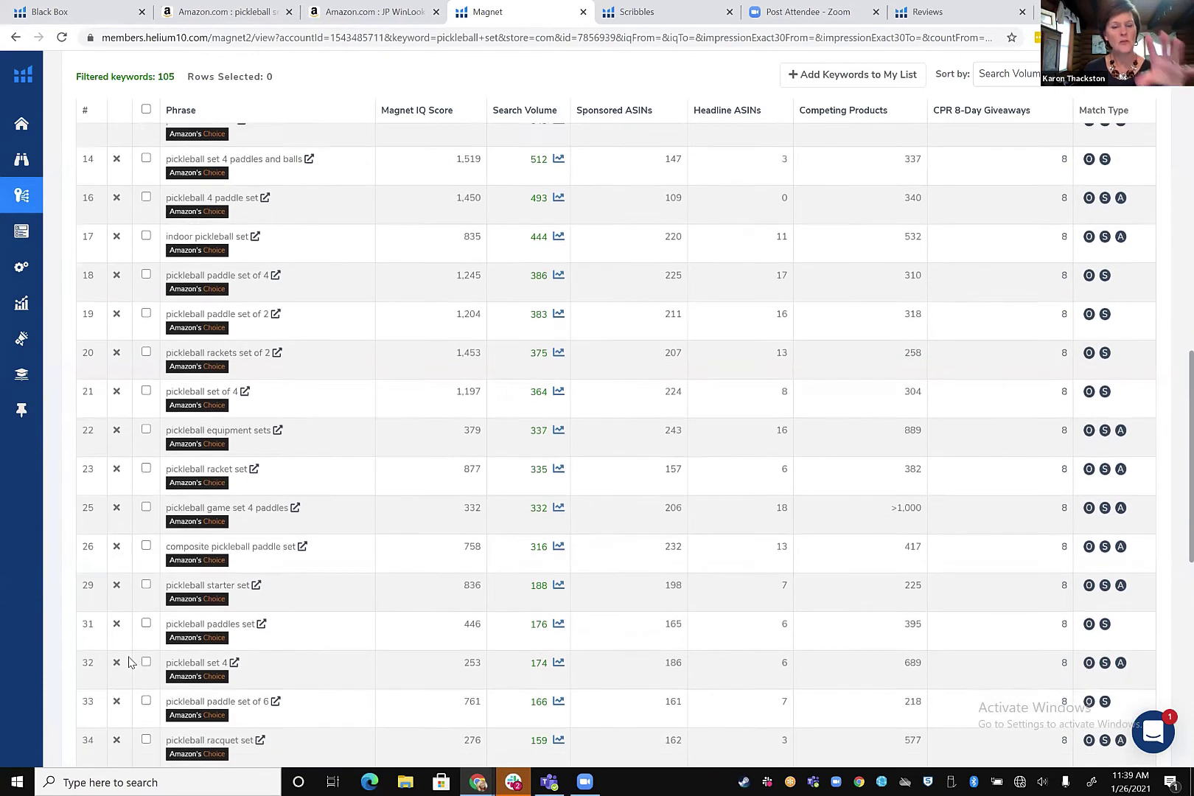
{"action": "scroll", "coordinate": [129, 662], "scroll_direction": "down", "scroll_amount": 2}
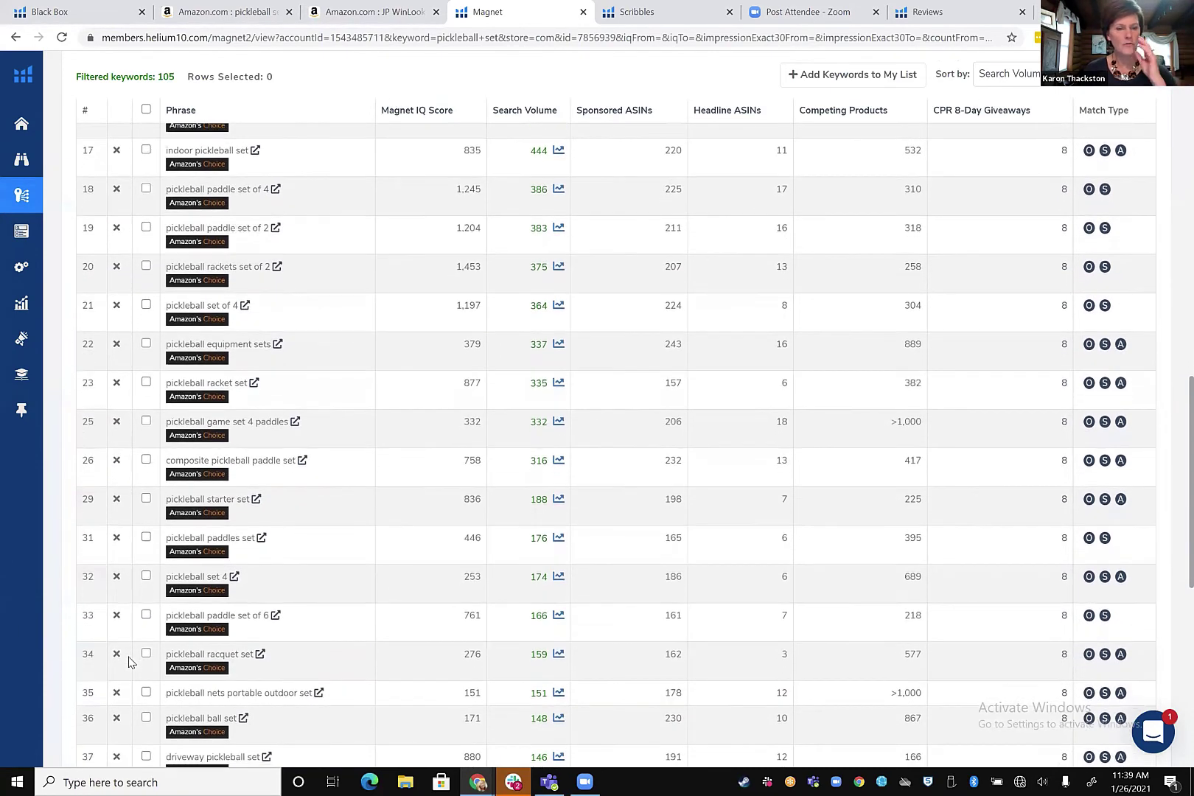
{"action": "scroll", "coordinate": [129, 662], "scroll_direction": "down", "scroll_amount": 2}
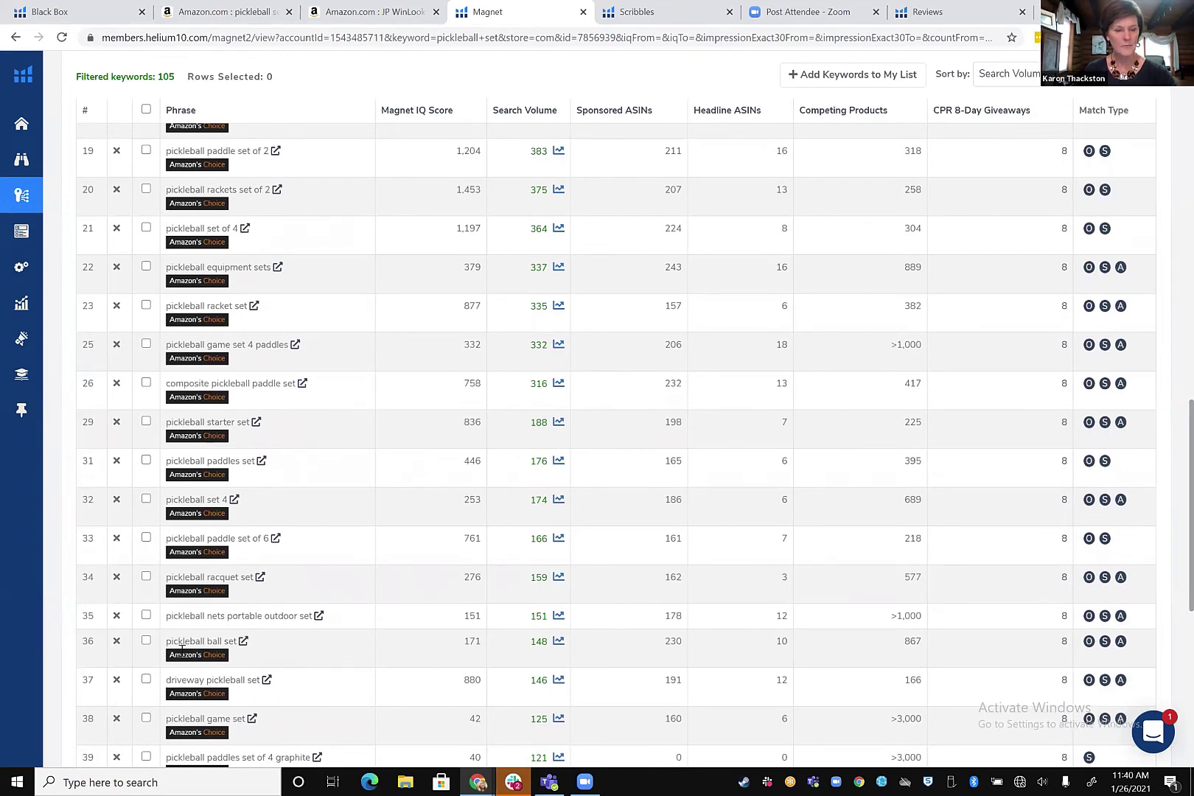
{"action": "scroll", "coordinate": [177, 651], "scroll_direction": "down", "scroll_amount": 1}
{"action": "scroll", "coordinate": [180, 650], "scroll_direction": "down", "scroll_amount": 1}
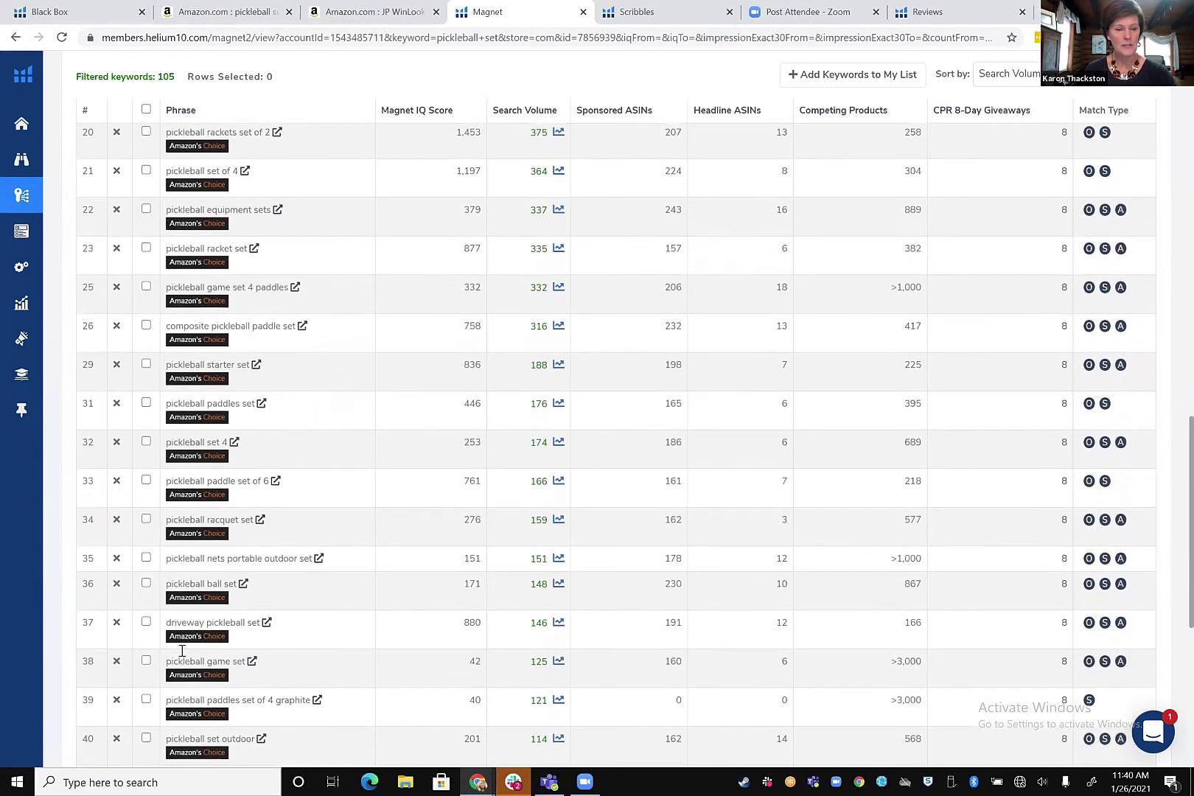
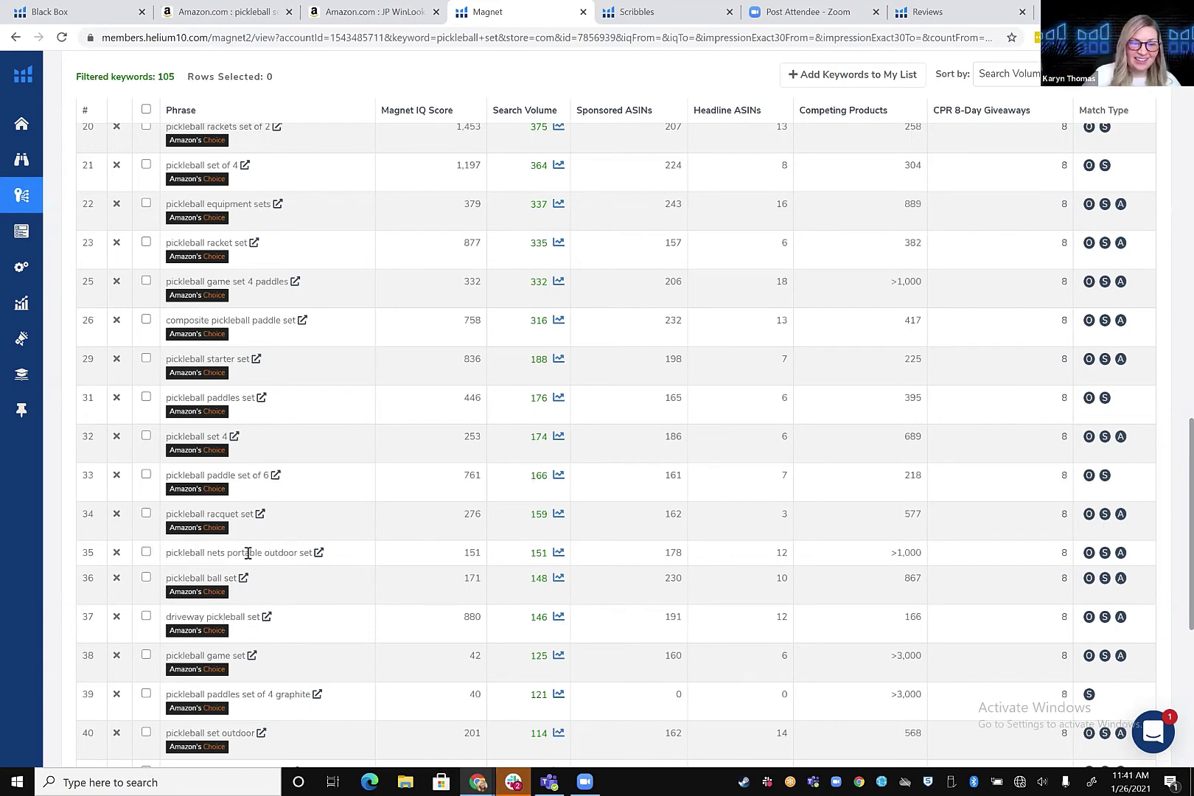
{"action": "scroll", "coordinate": [249, 552], "scroll_direction": "down", "scroll_amount": 3}
{"action": "scroll", "coordinate": [248, 553], "scroll_direction": "down", "scroll_amount": 2}
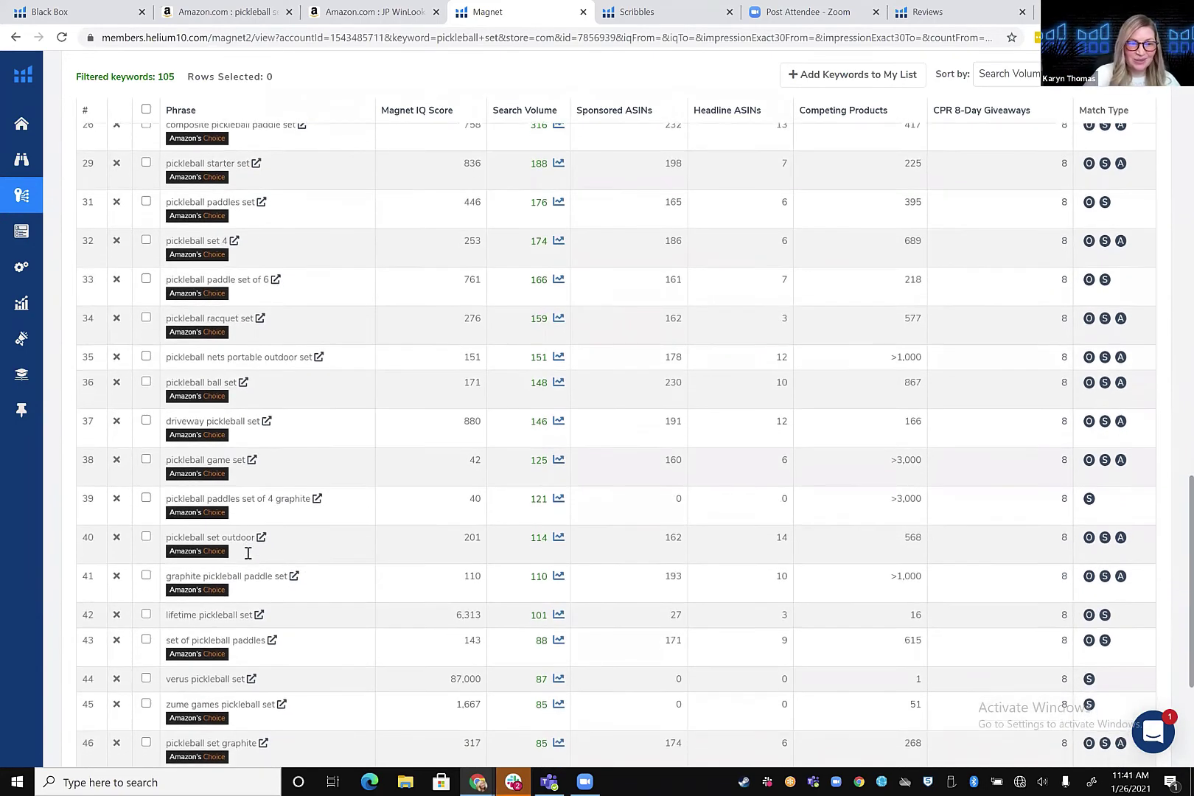
{"action": "scroll", "coordinate": [248, 552], "scroll_direction": "down", "scroll_amount": 3}
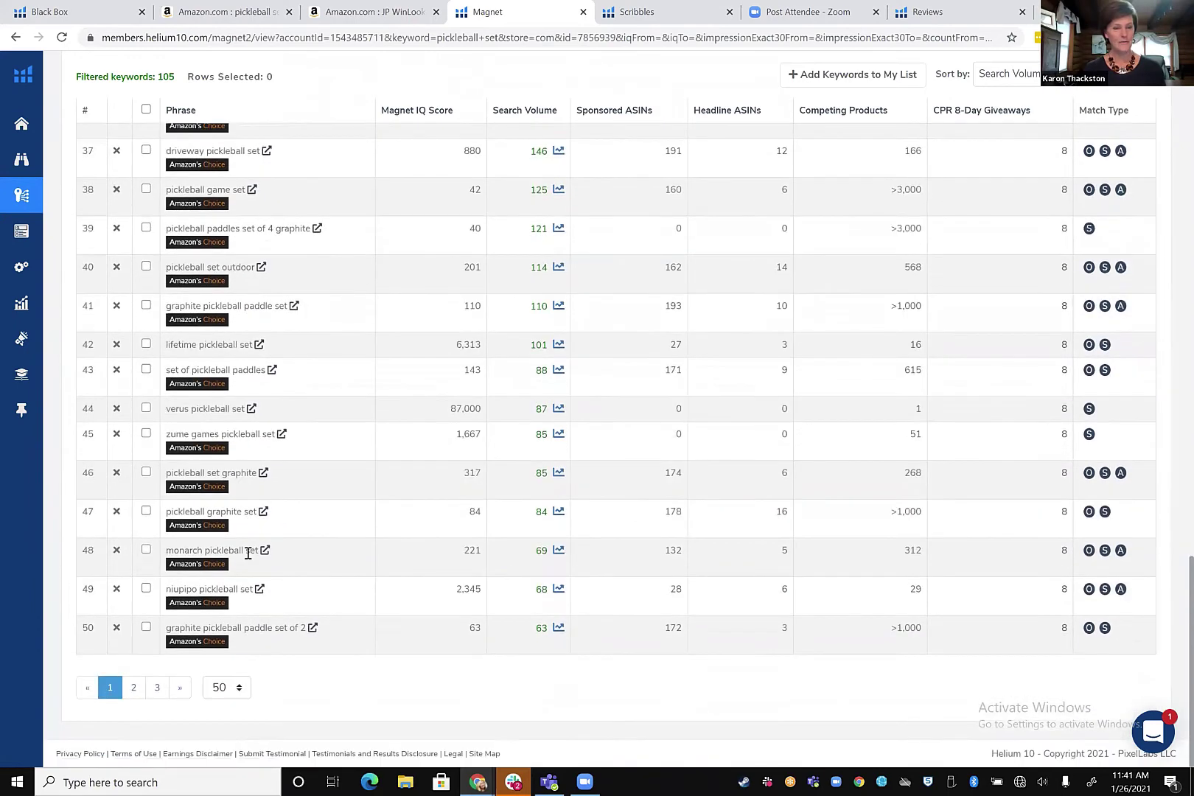
{"action": "left_click", "coordinate": [115, 591]}
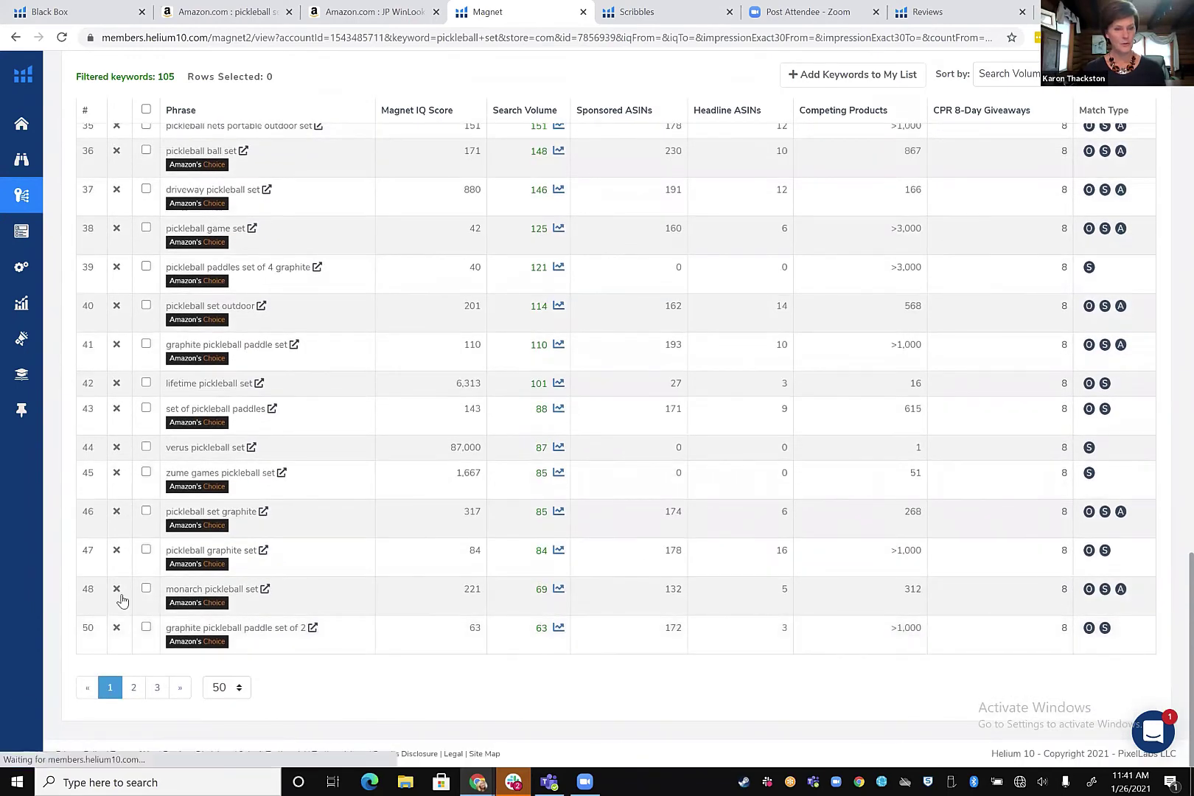
{"action": "left_click", "coordinate": [116, 473]}
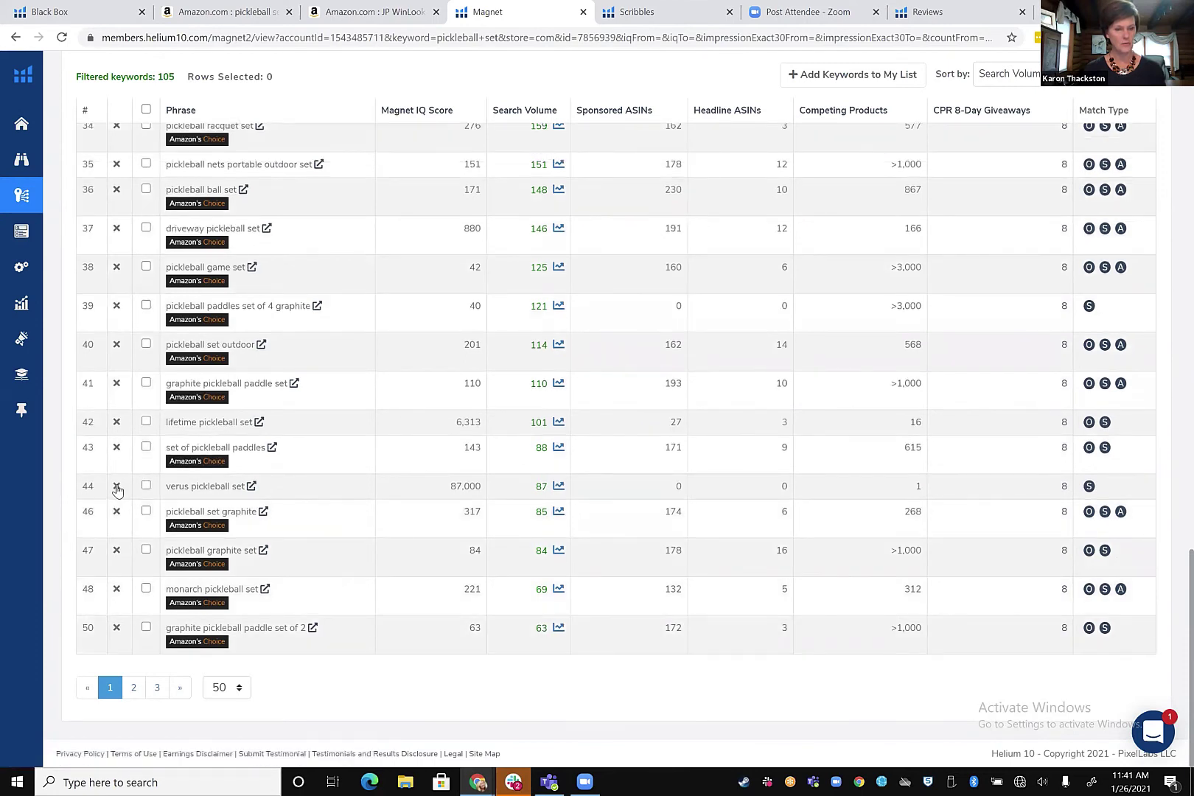
{"action": "left_click", "coordinate": [115, 485]}
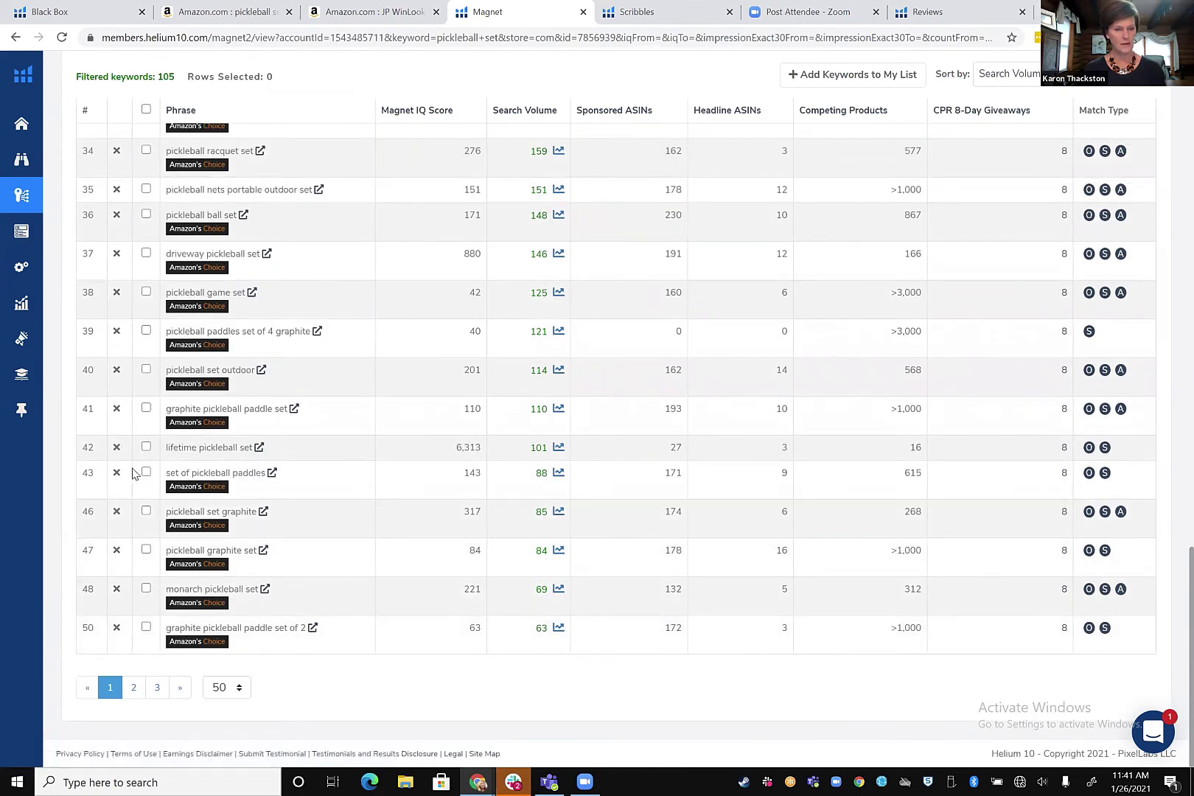
{"action": "left_click", "coordinate": [117, 594]}
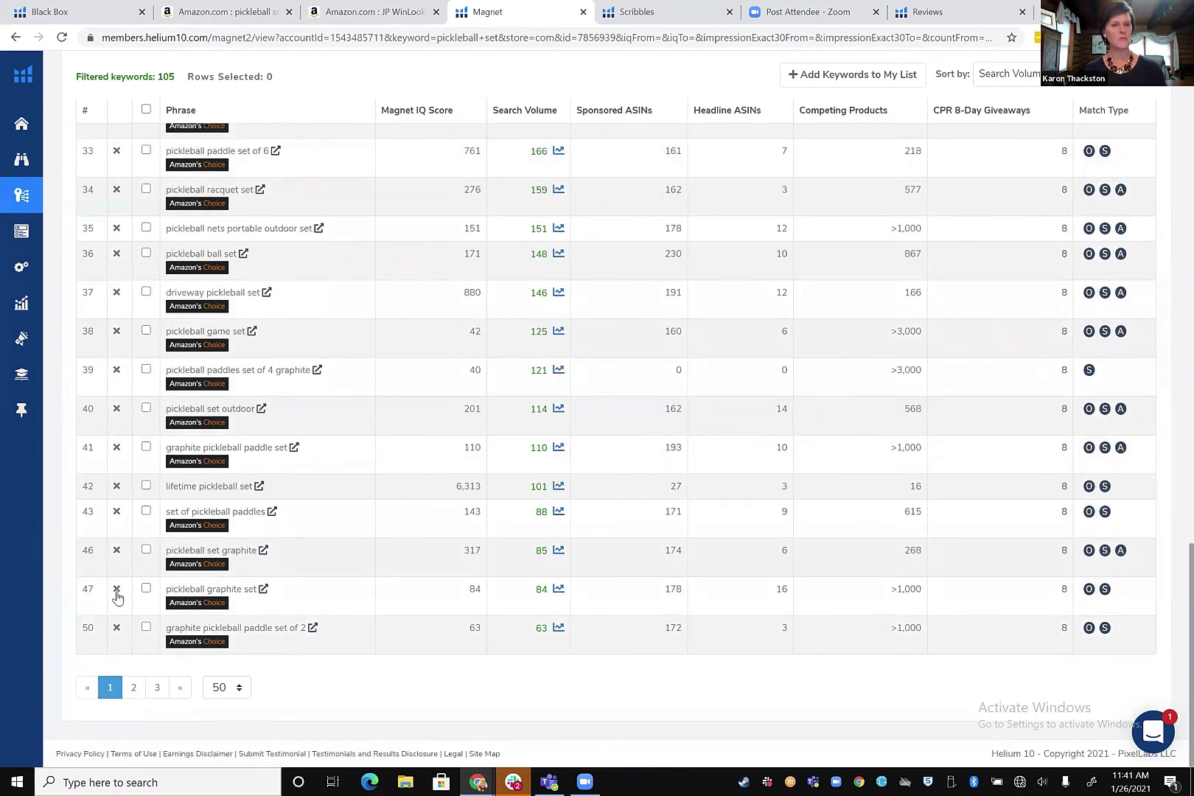
Select all remaining phrases on the page and add them to the "Top Keywords for Pickleball Set" folder.
{"action": "scroll", "coordinate": [116, 597], "scroll_direction": "up", "scroll_amount": 20}
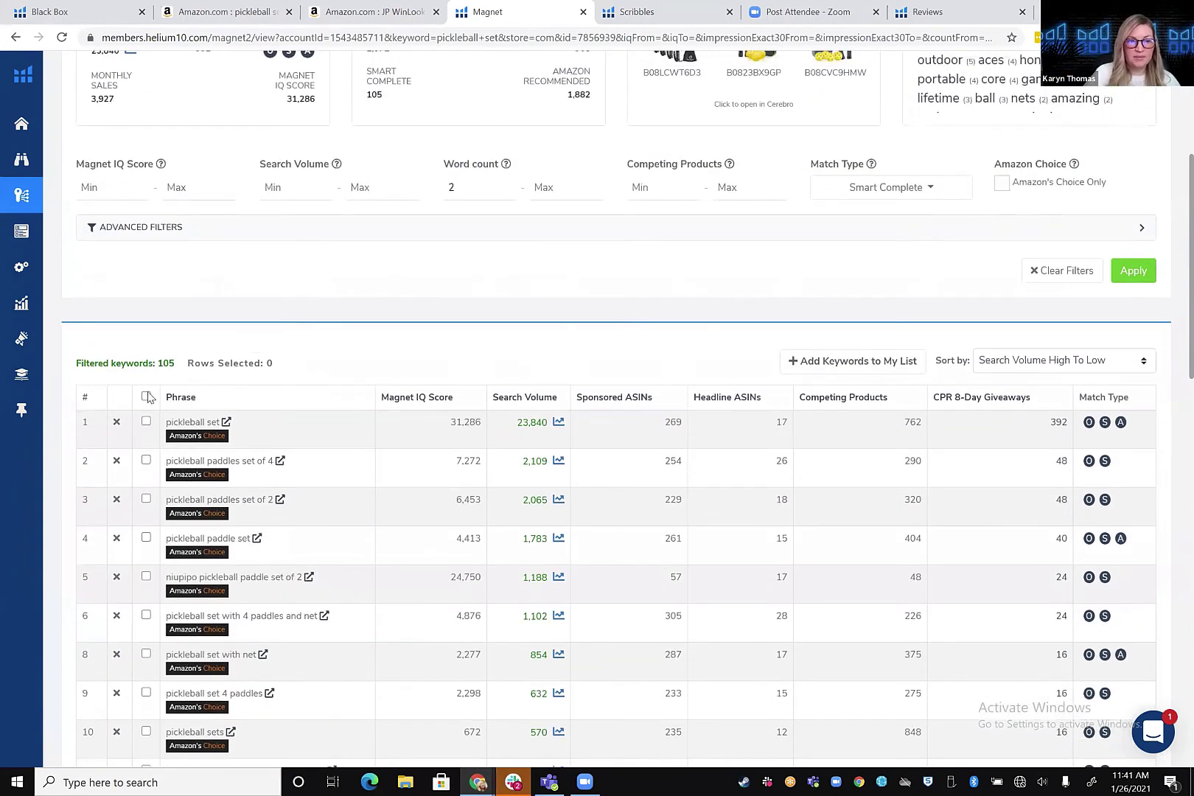
{"action": "left_click", "coordinate": [146, 397]}
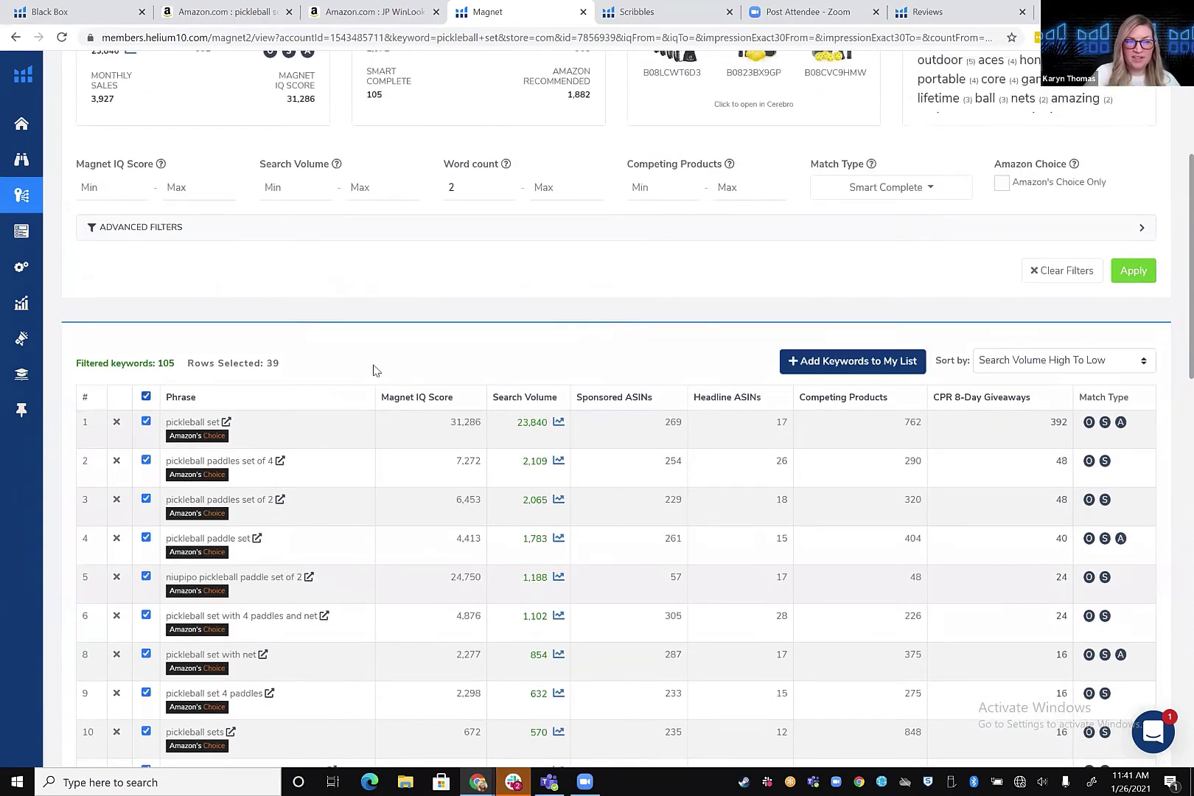
{"action": "left_click", "coordinate": [884, 363]}
{"action": "scroll", "coordinate": [858, 578], "scroll_direction": "down", "scroll_amount": 3}
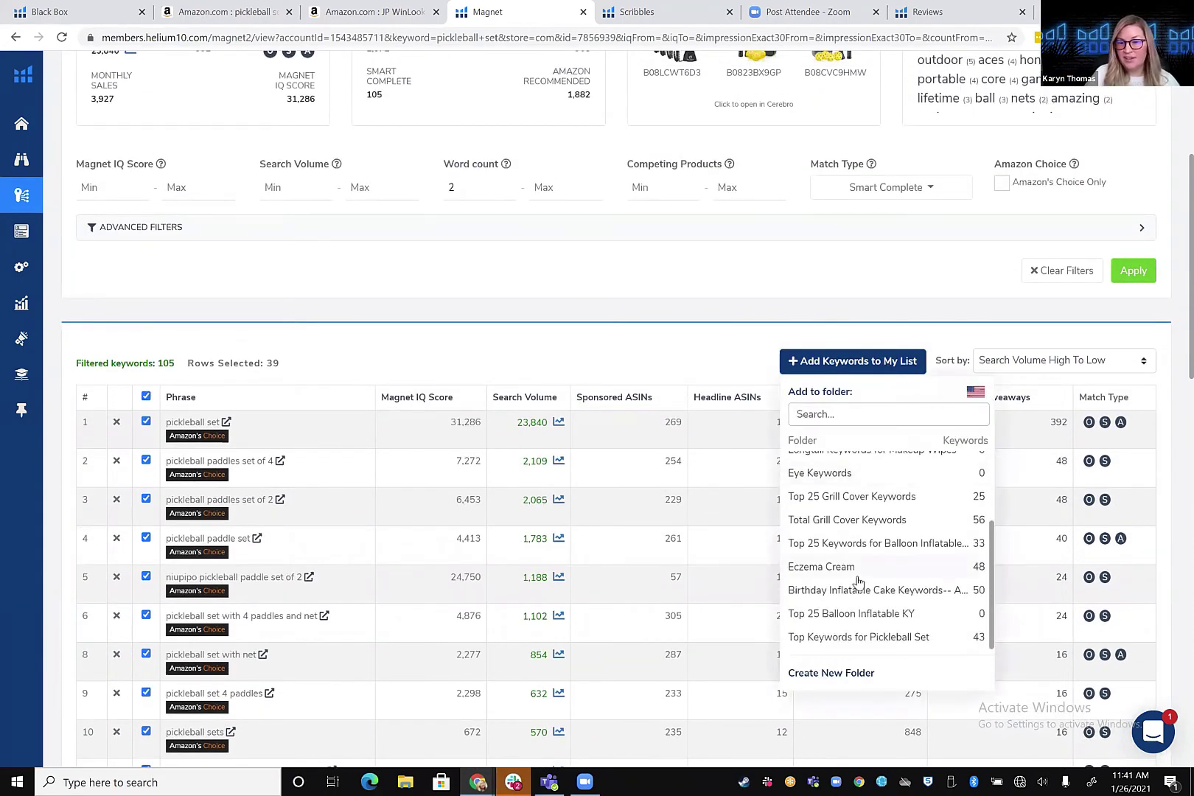
{"action": "scroll", "coordinate": [855, 600], "scroll_direction": "down", "scroll_amount": 1}
{"action": "left_click", "coordinate": [855, 621]}
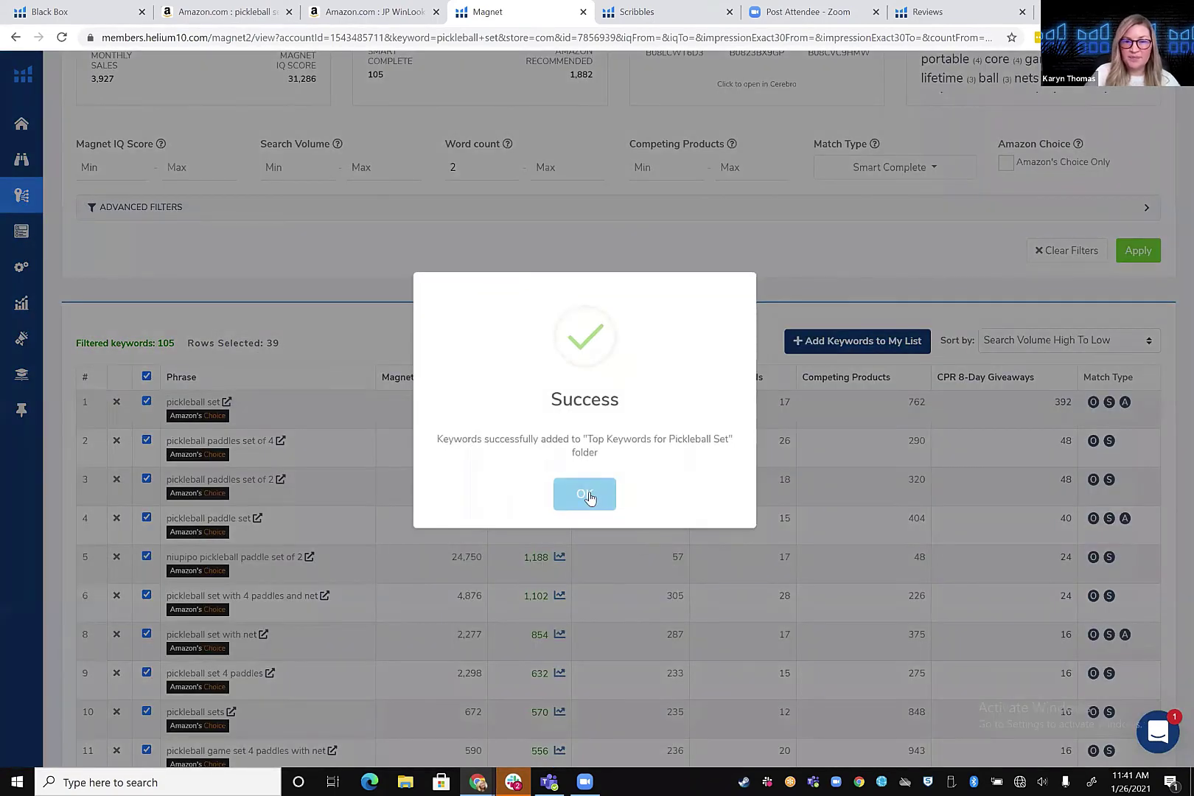
{"action": "left_click", "coordinate": [588, 496]}
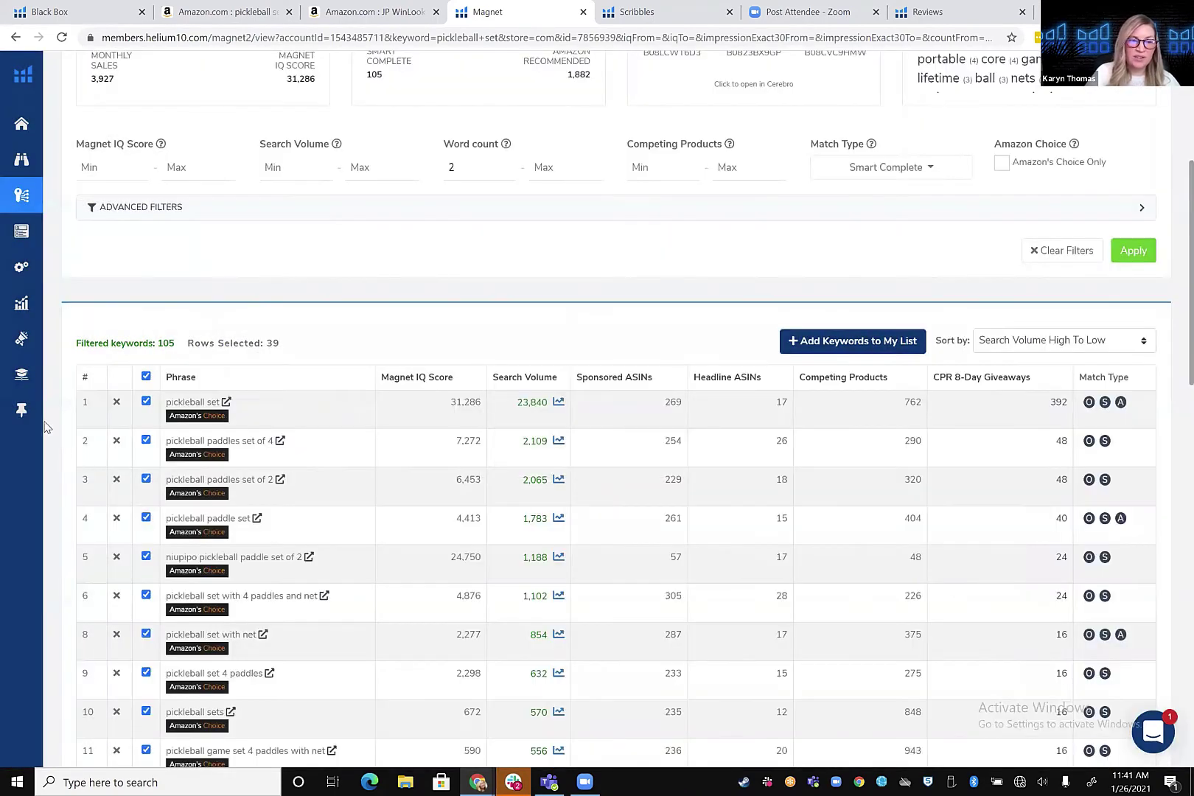
Go to My List and show the saved keyword folders.
{"action": "mouse_move", "coordinate": [44, 410]}
{"action": "left_click", "coordinate": [53, 519]}
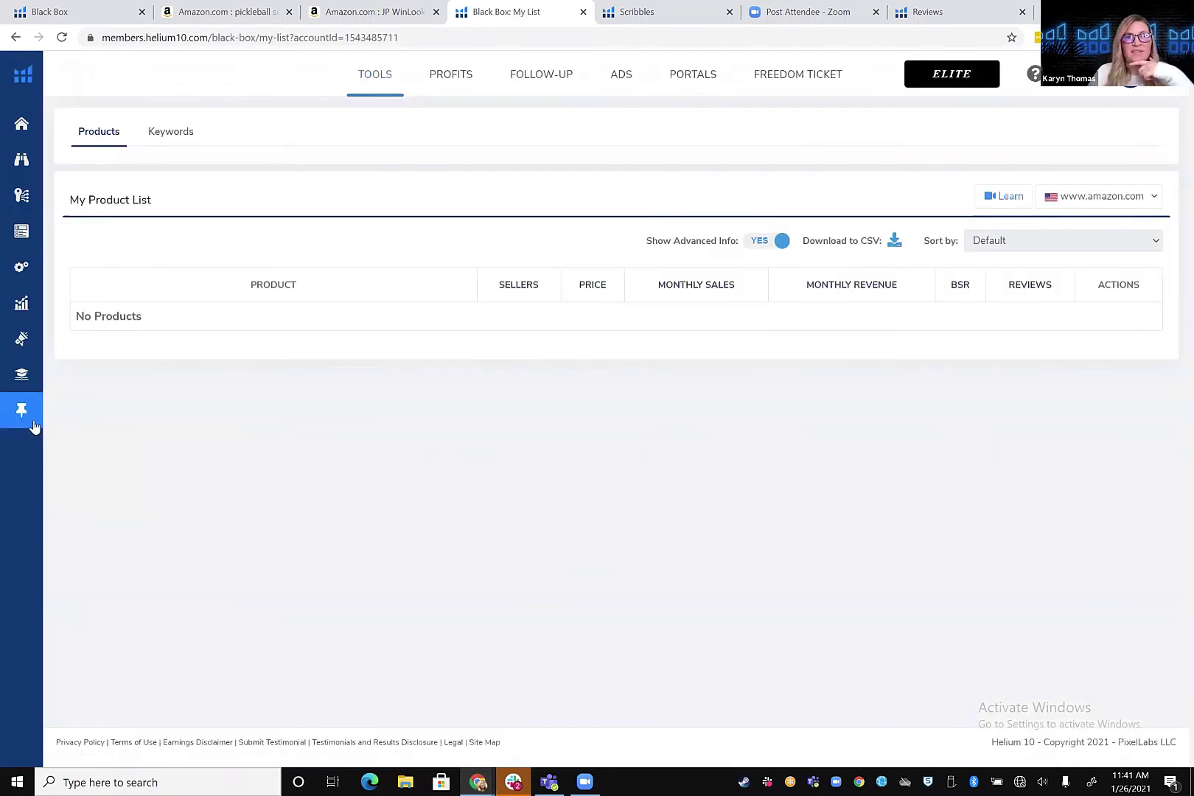
{"action": "mouse_move", "coordinate": [59, 407]}
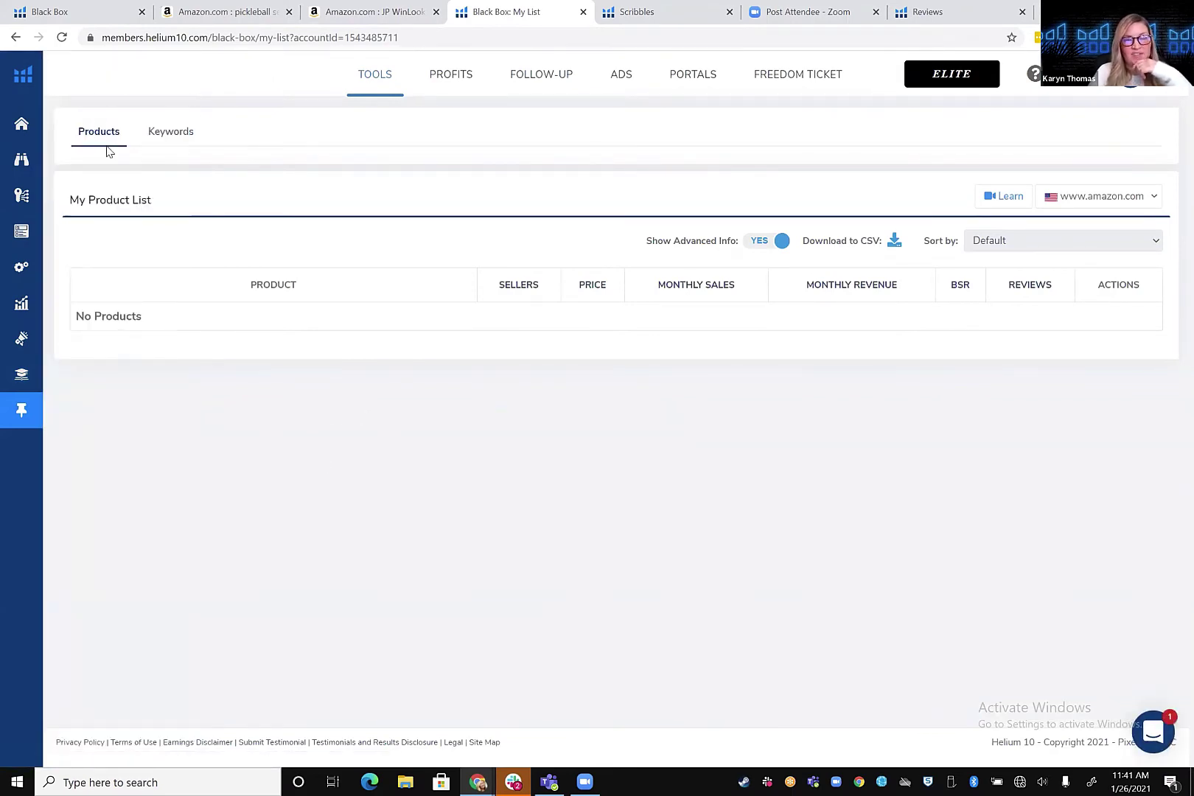
{"action": "left_click", "coordinate": [171, 132]}
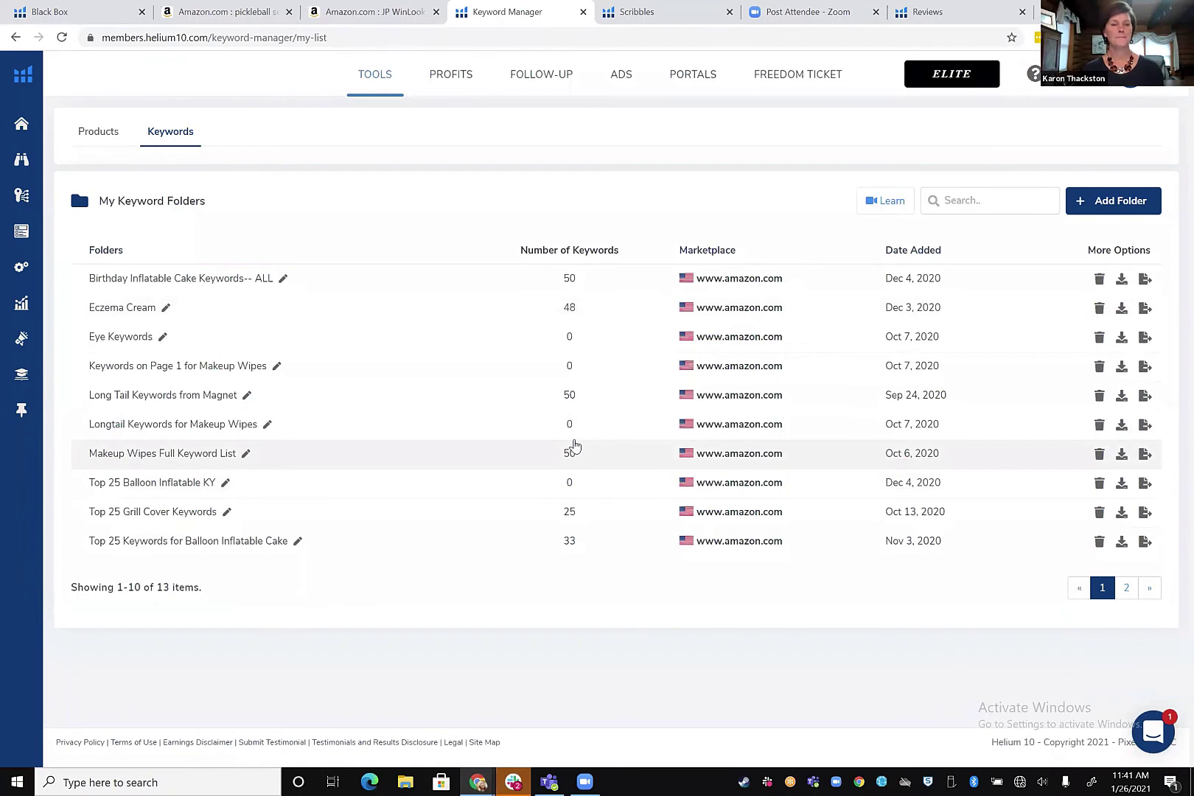
Switch to Scribbles and upload the "Top Keywords for Pickleball Set" folder from My List as the listing's keywords.
{"action": "left_click", "coordinate": [679, 12]}
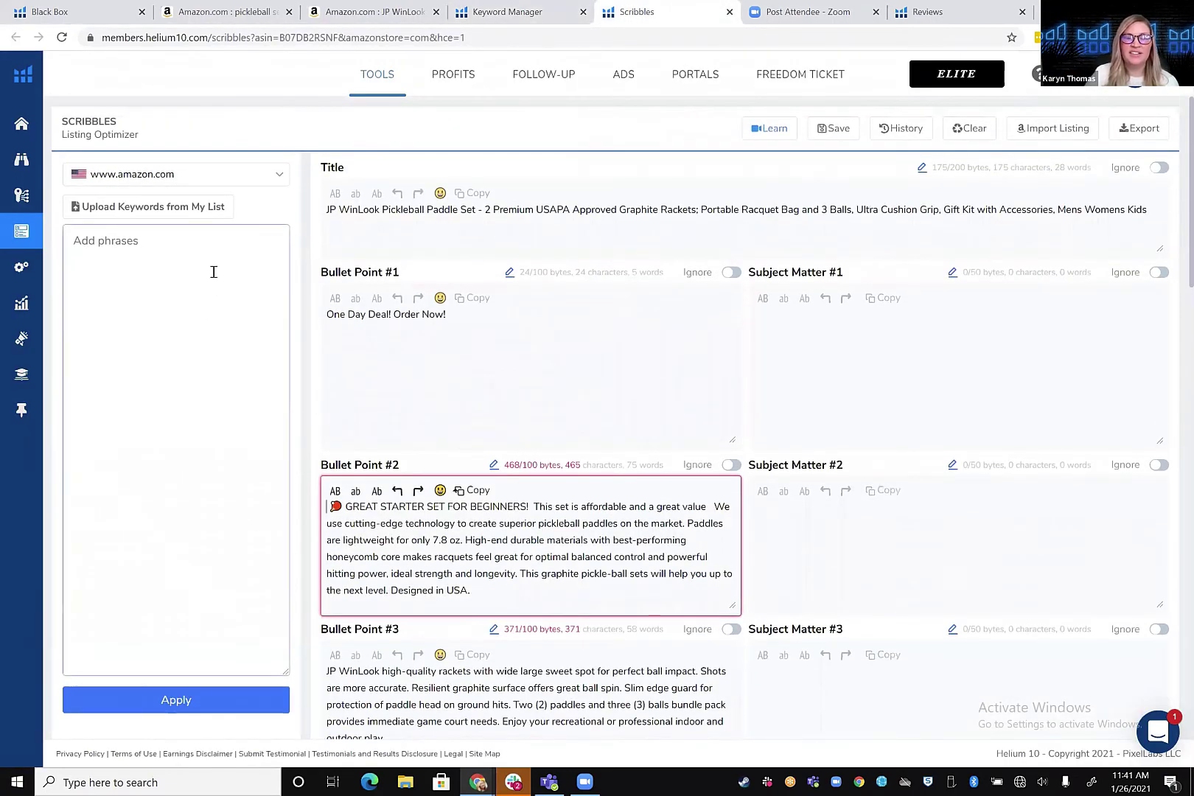
{"action": "left_click", "coordinate": [213, 267]}
{"action": "left_click", "coordinate": [162, 214]}
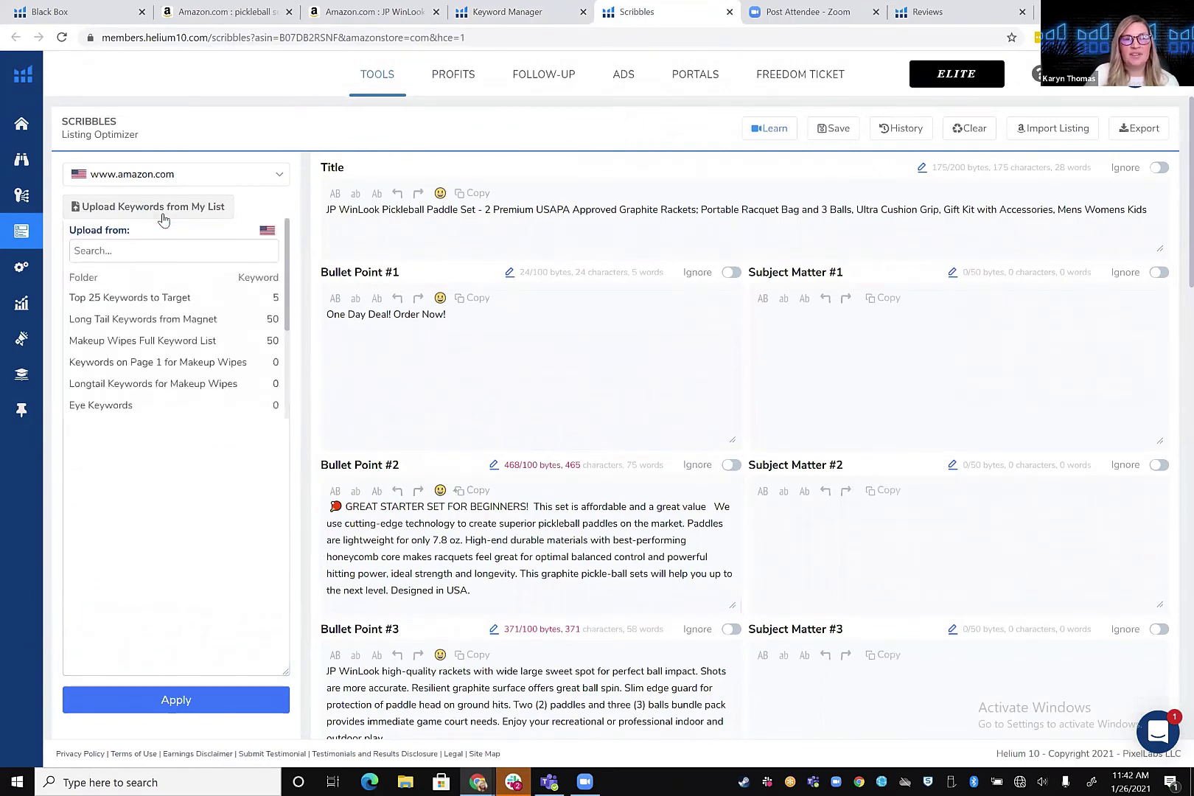
{"action": "scroll", "coordinate": [157, 321], "scroll_direction": "down", "scroll_amount": 3}
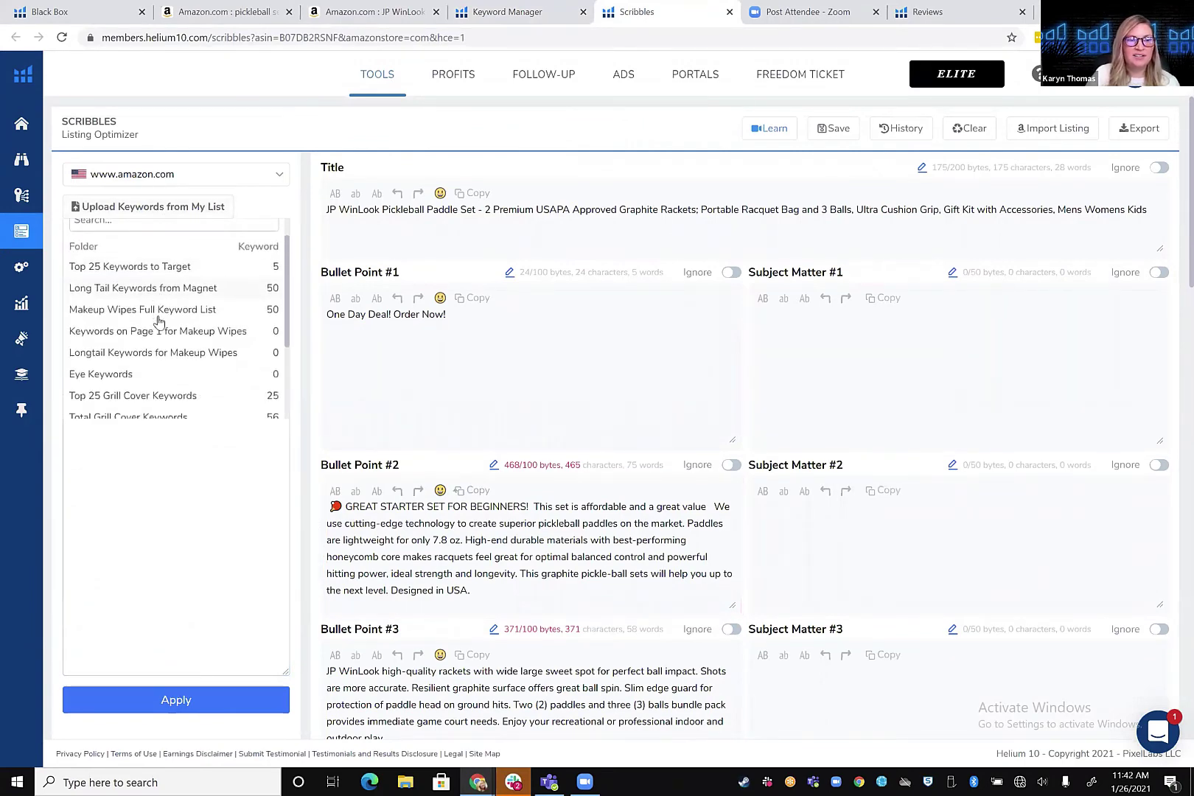
{"action": "scroll", "coordinate": [158, 321], "scroll_direction": "down", "scroll_amount": 1}
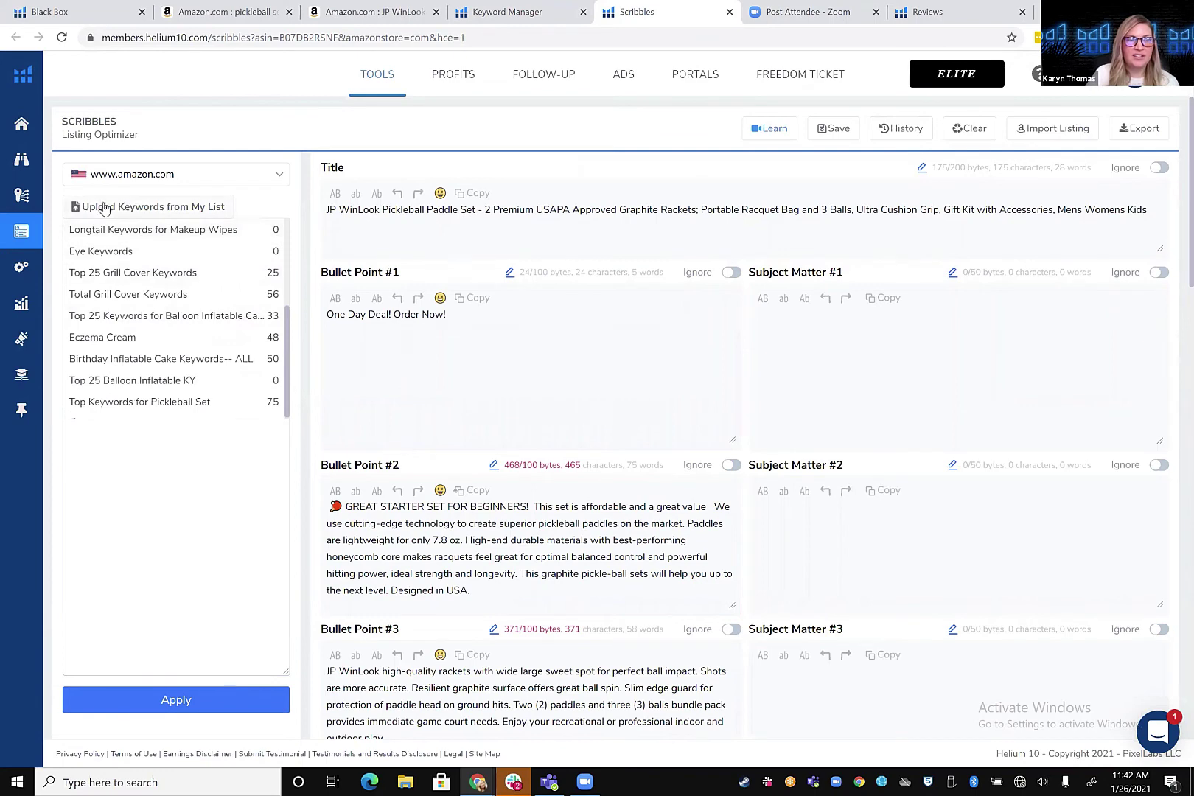
{"action": "left_click", "coordinate": [138, 401]}
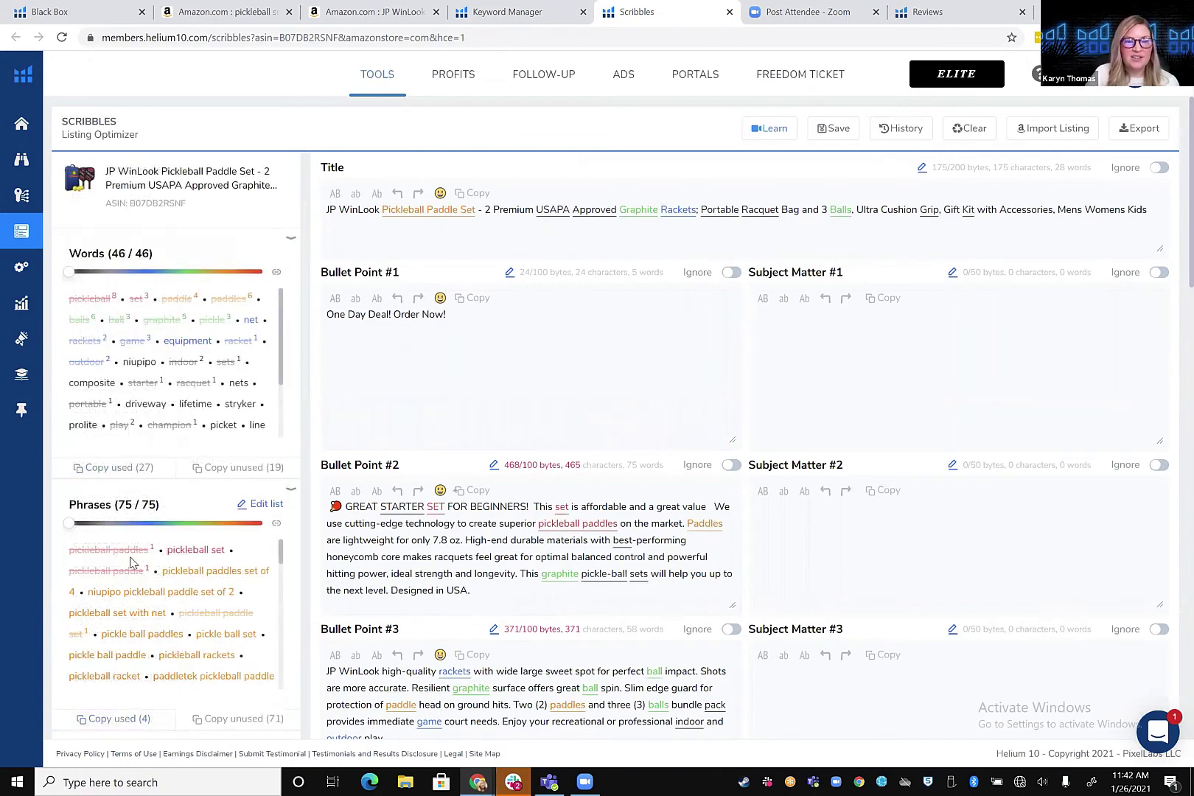
Hide the phrases already used in the listing from the Scribbles keyword lists.
{"action": "scroll", "coordinate": [131, 562], "scroll_direction": "down", "scroll_amount": 3}
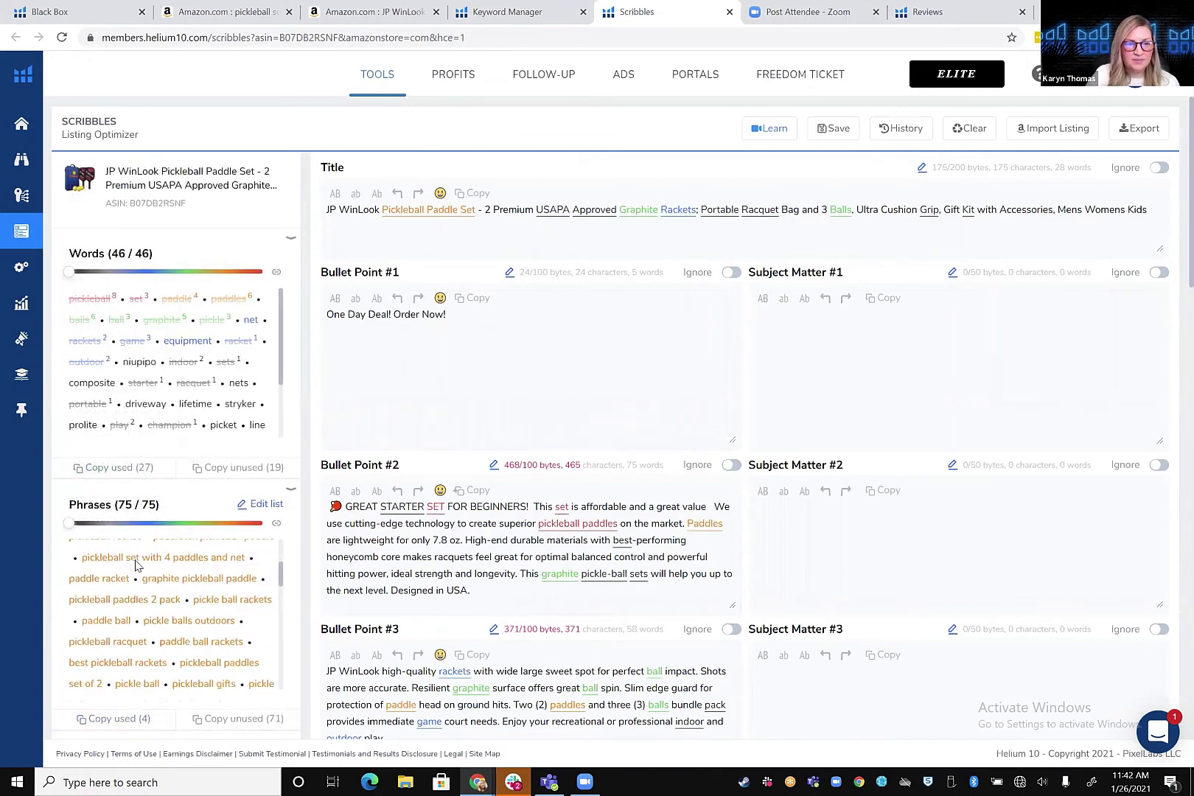
{"action": "scroll", "coordinate": [134, 564], "scroll_direction": "down", "scroll_amount": 8}
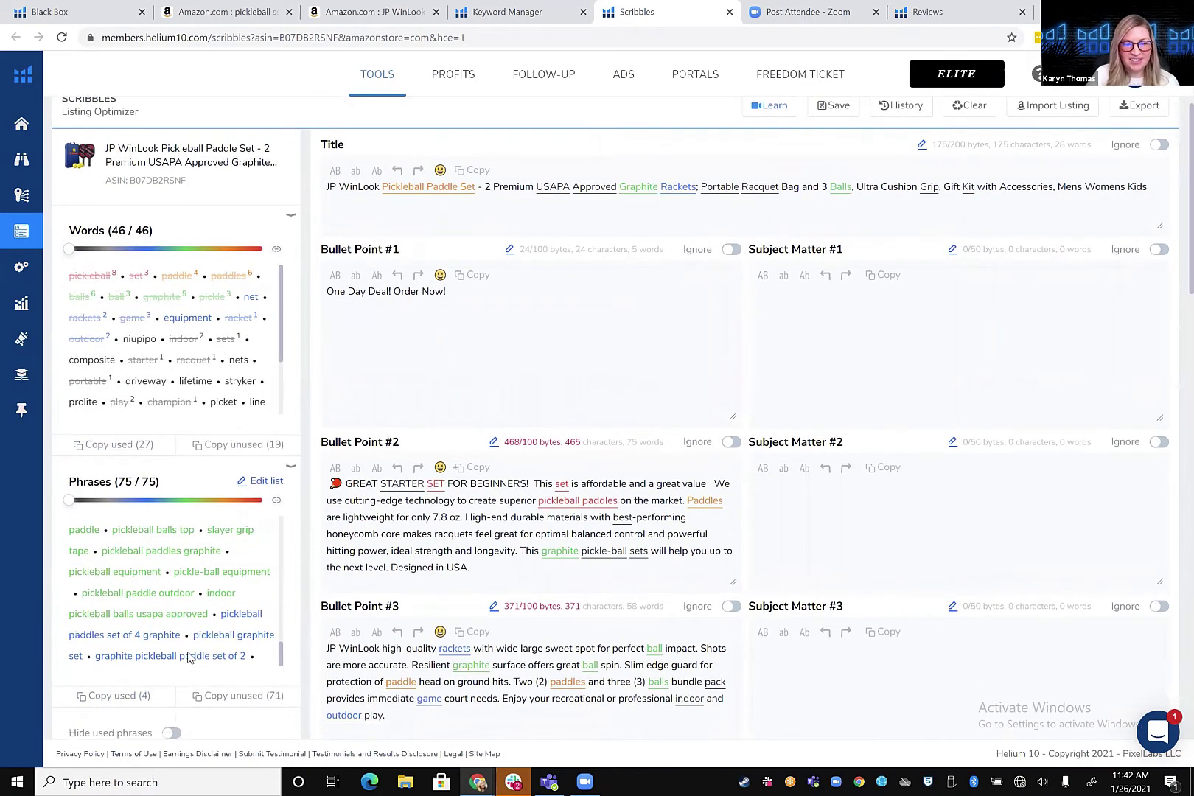
{"action": "scroll", "coordinate": [165, 612], "scroll_direction": "down", "scroll_amount": 1}
{"action": "left_click", "coordinate": [175, 708]}
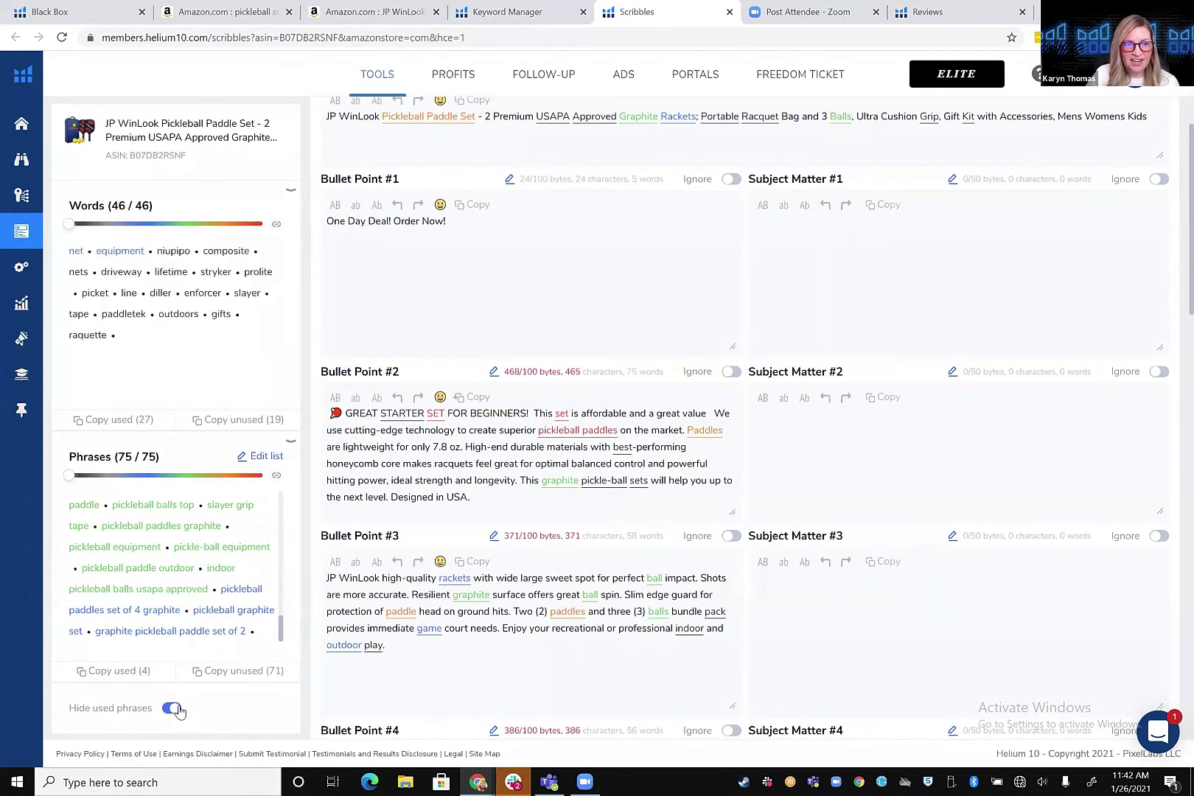
Examine the unused words and phrases alongside the current title and bullet points.
{"action": "scroll", "coordinate": [126, 508], "scroll_direction": "down", "scroll_amount": 3}
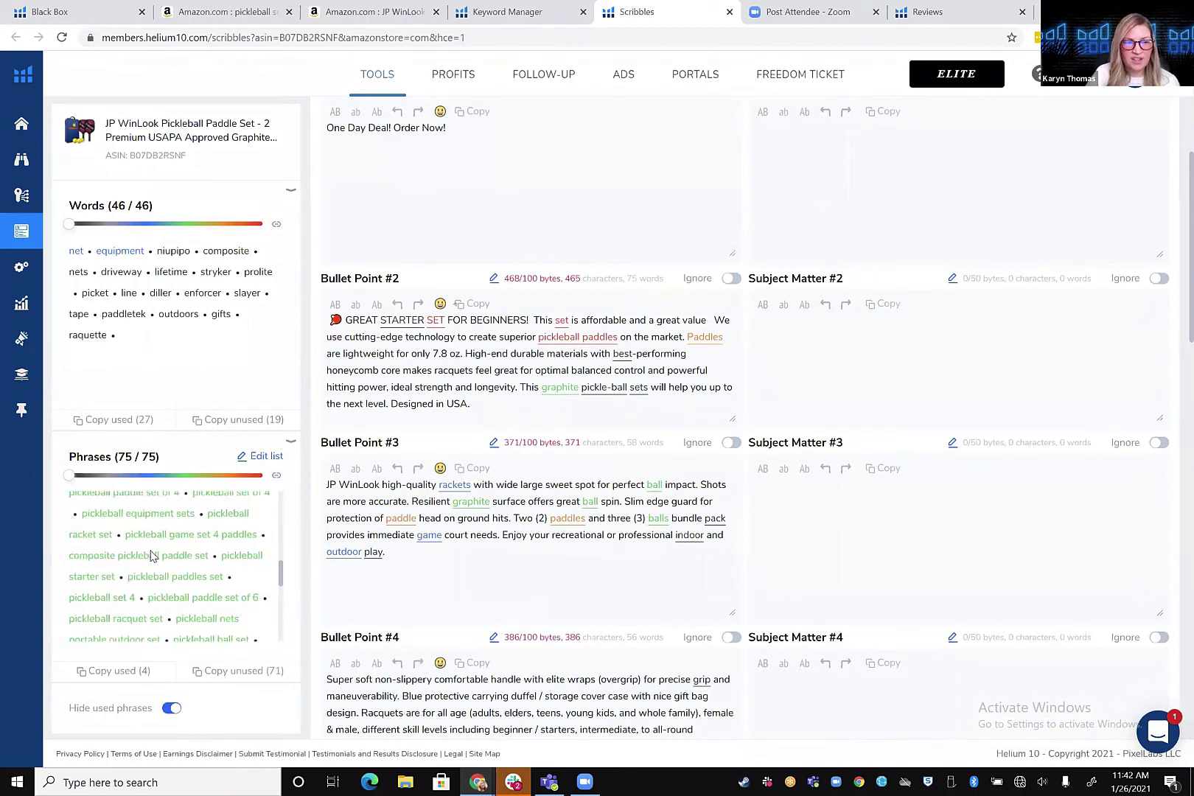
{"action": "scroll", "coordinate": [151, 555], "scroll_direction": "up", "scroll_amount": 10}
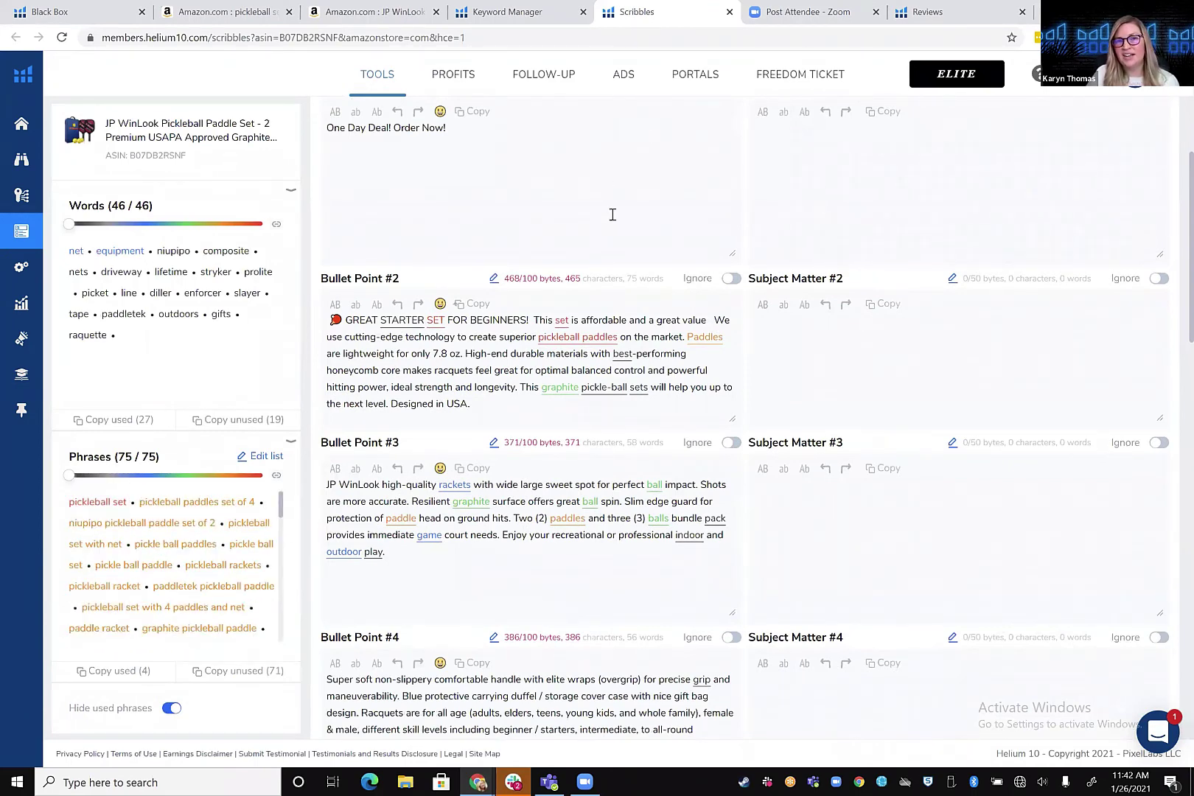
{"action": "scroll", "coordinate": [611, 215], "scroll_direction": "up", "scroll_amount": 2}
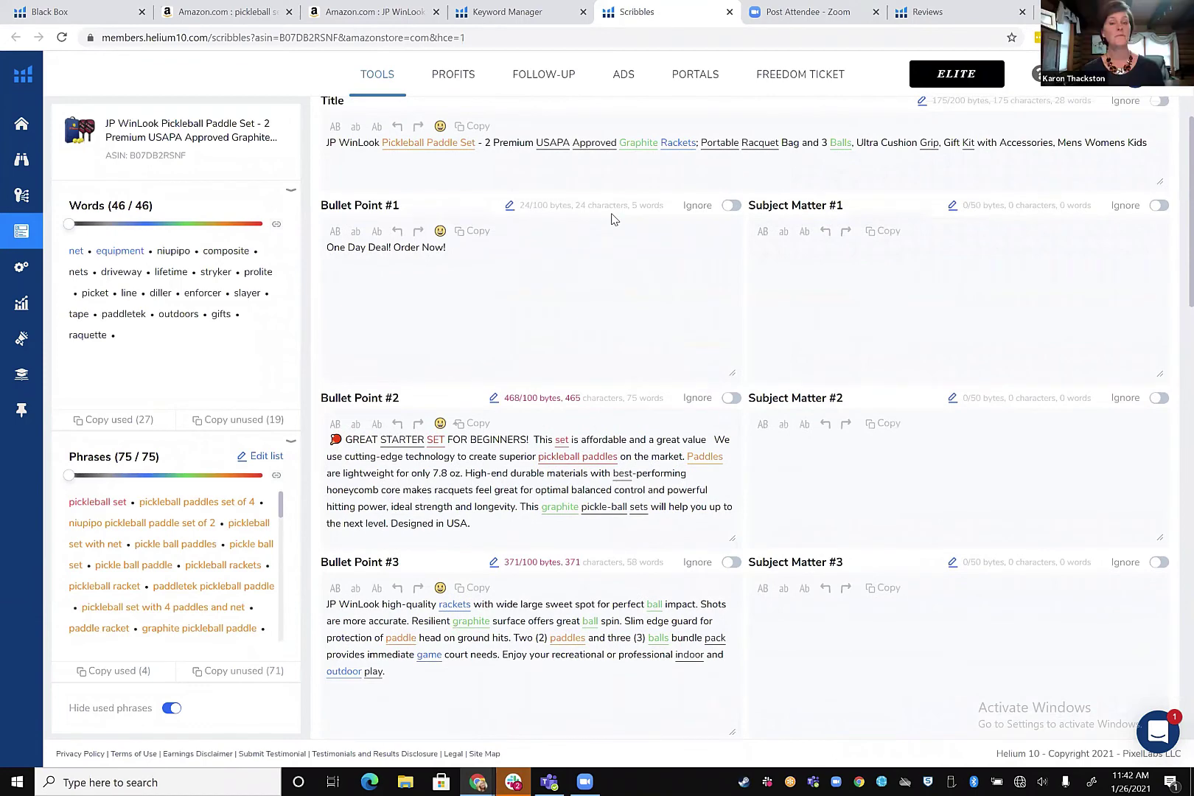
{"action": "scroll", "coordinate": [612, 214], "scroll_direction": "up", "scroll_amount": 1}
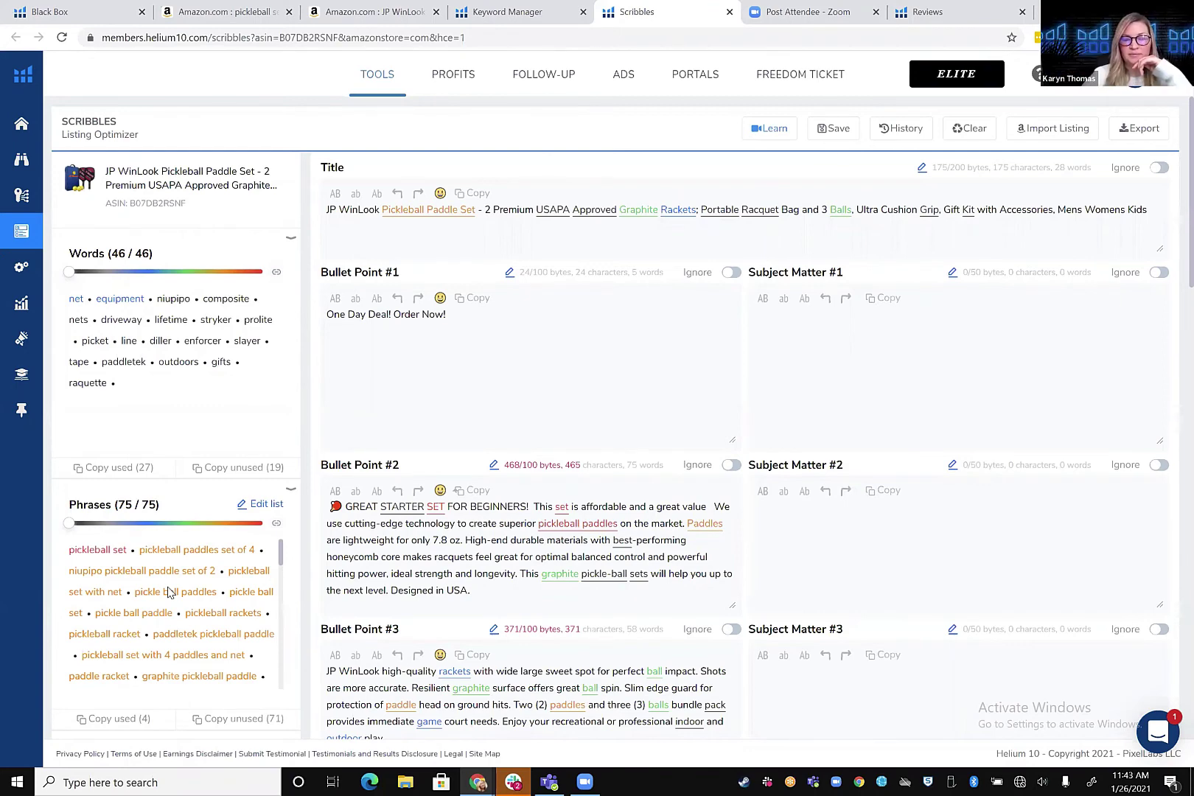
{"action": "scroll", "coordinate": [168, 592], "scroll_direction": "down", "scroll_amount": 10}
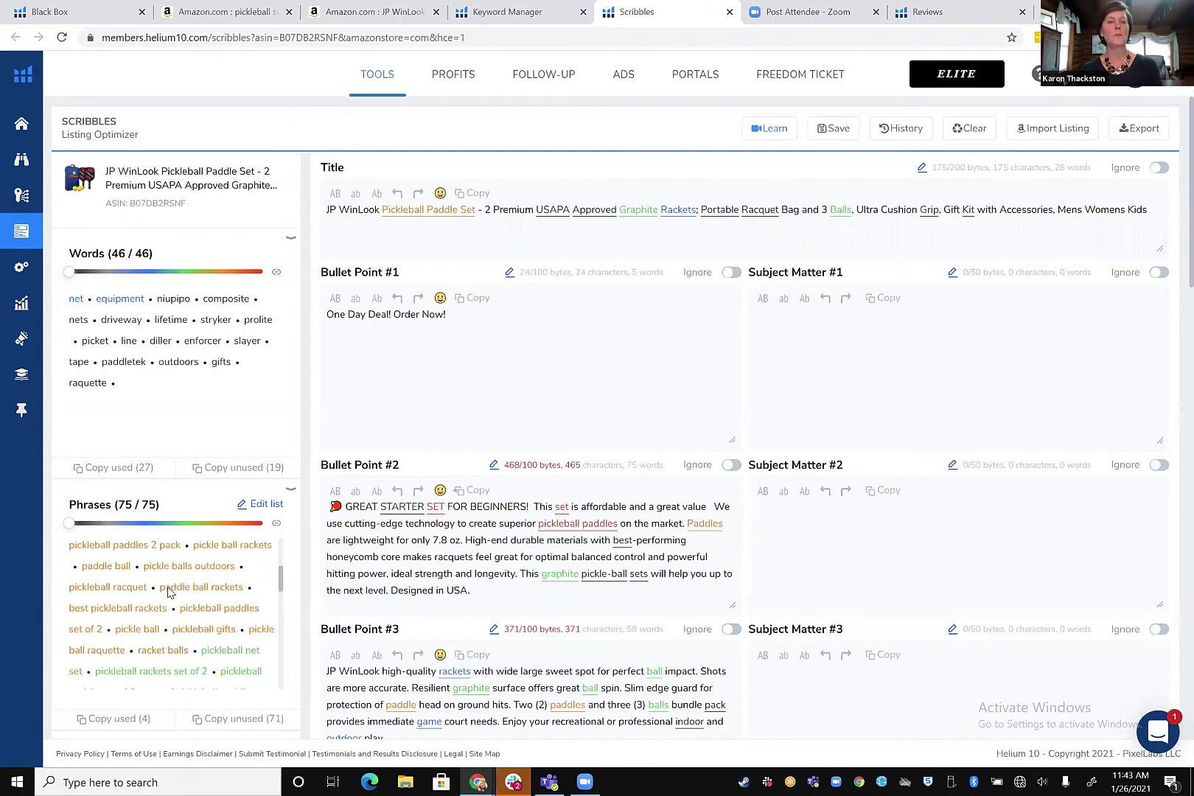
{"action": "scroll", "coordinate": [169, 592], "scroll_direction": "down", "scroll_amount": 8}
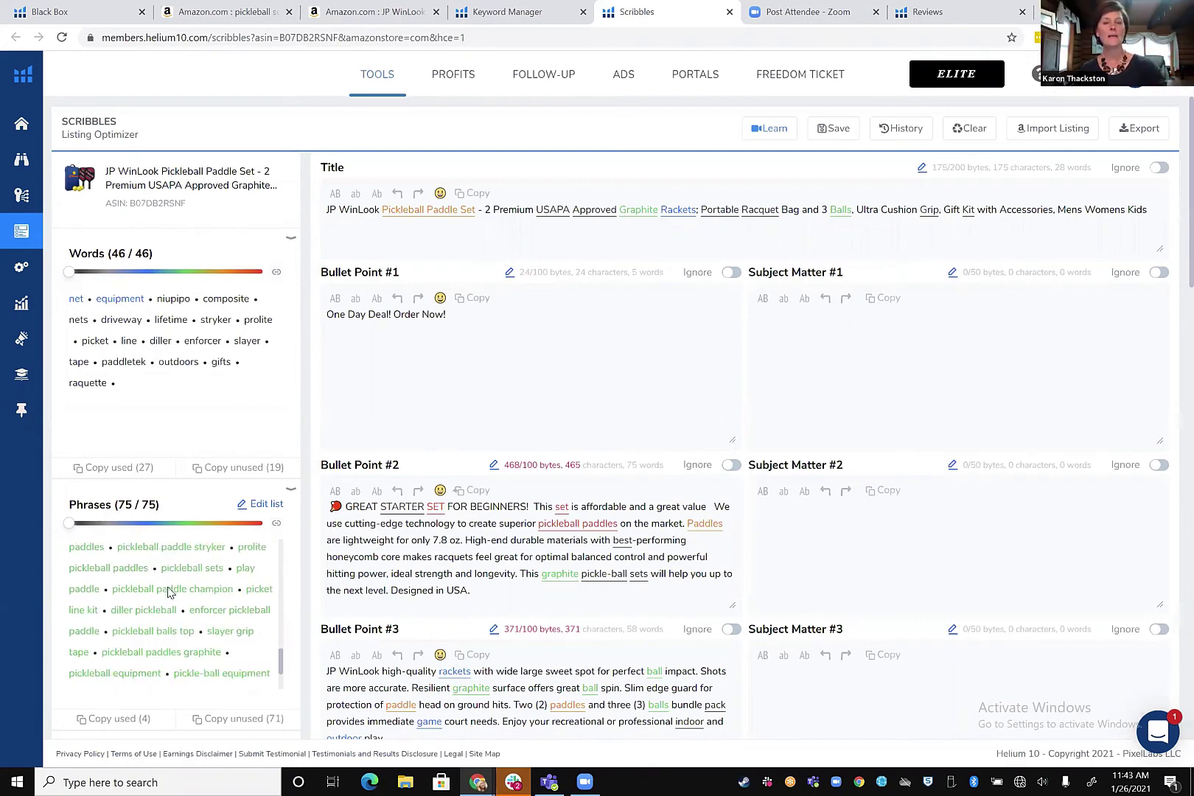
{"action": "scroll", "coordinate": [168, 592], "scroll_direction": "up", "scroll_amount": 12}
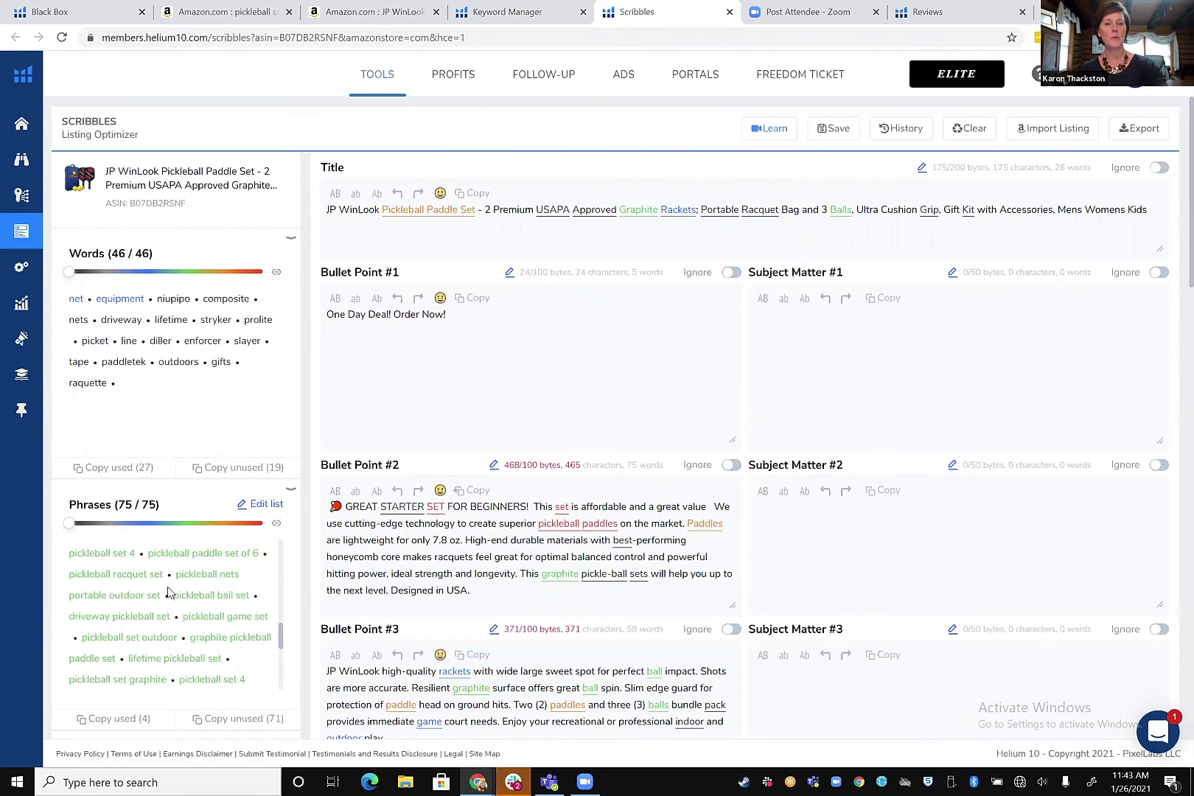
{"action": "scroll", "coordinate": [169, 592], "scroll_direction": "up", "scroll_amount": 2}
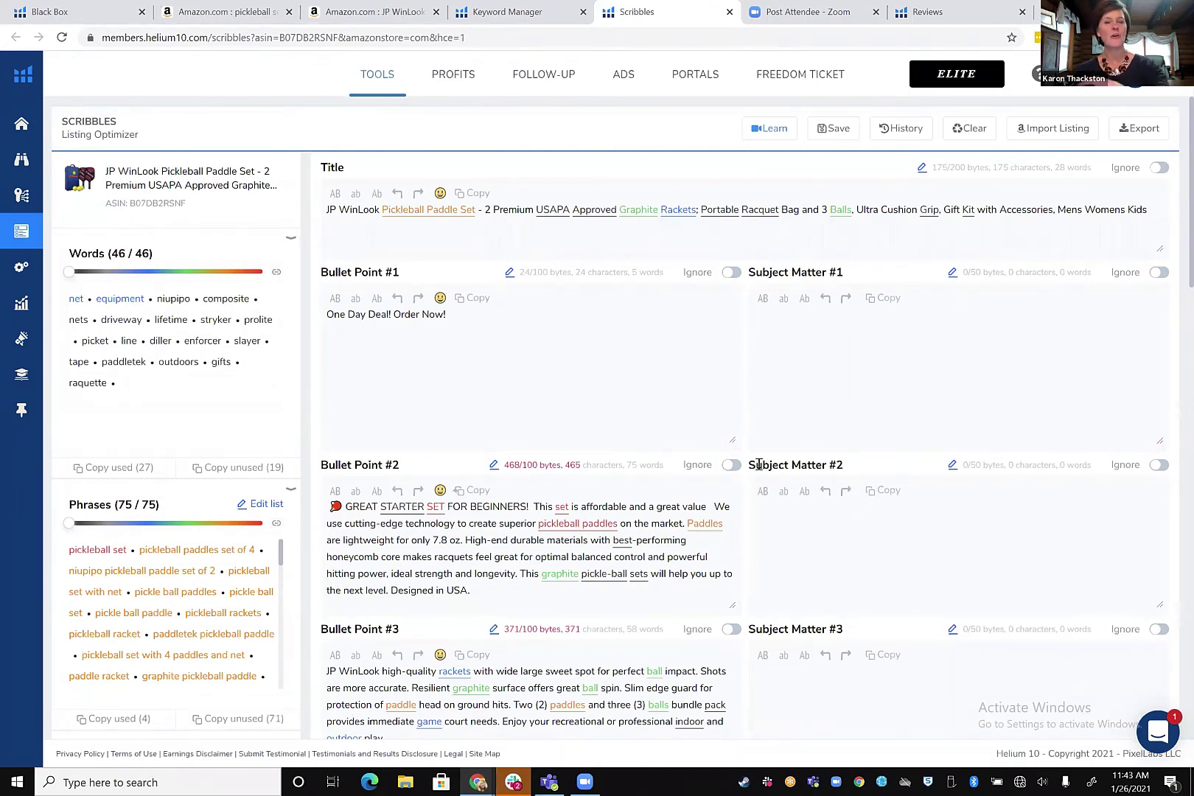
Fill Subject Matter #1 with the phrases "pickleball paddles", "pickleball set" and "pickleball paddles set of 4".
{"action": "left_click", "coordinate": [848, 348]}
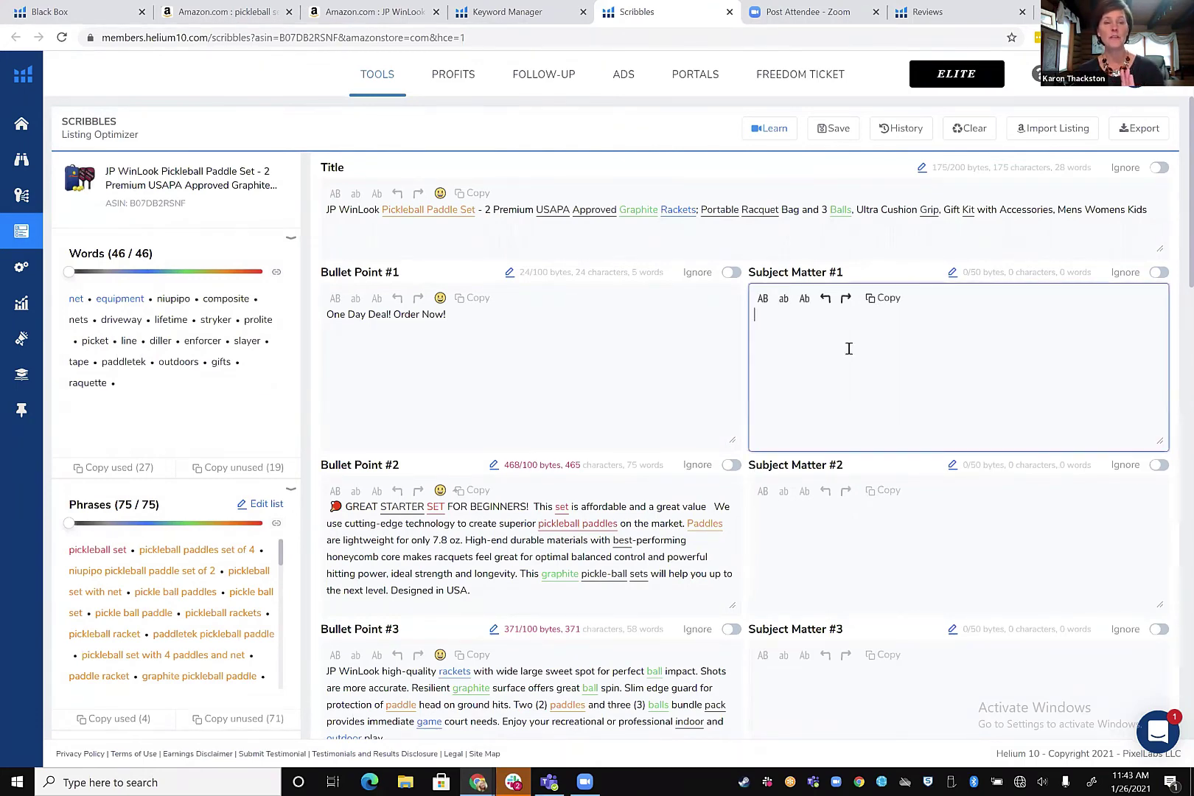
{"action": "type", "text": "pick"}
{"action": "left_click", "coordinate": [837, 333]}
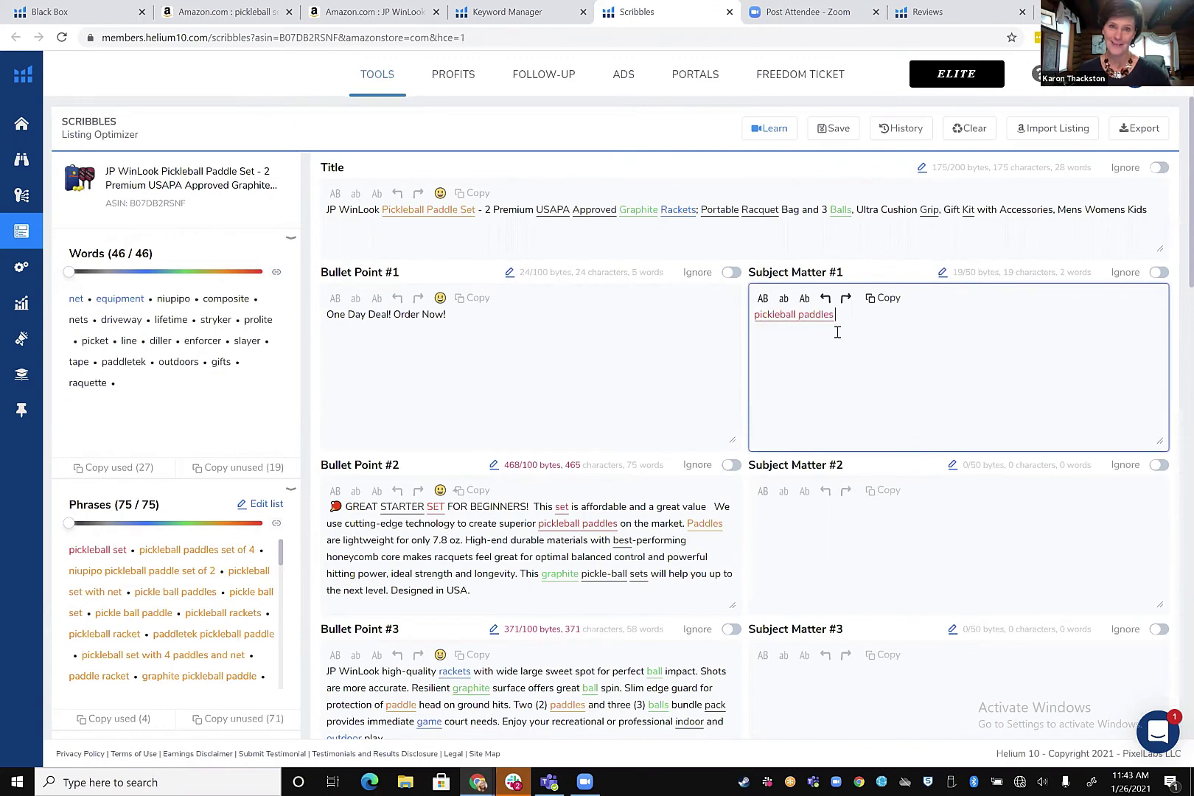
{"action": "type", "text": "pick"}
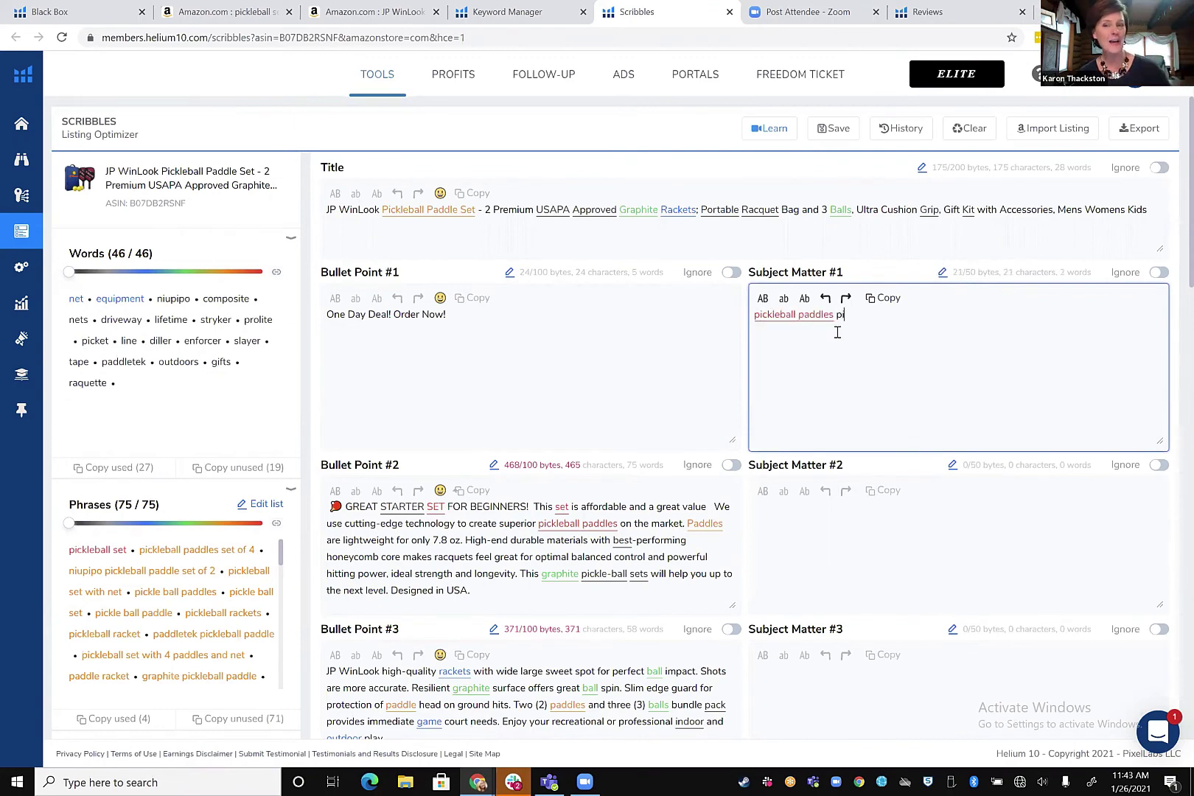
{"action": "left_click", "coordinate": [884, 354]}
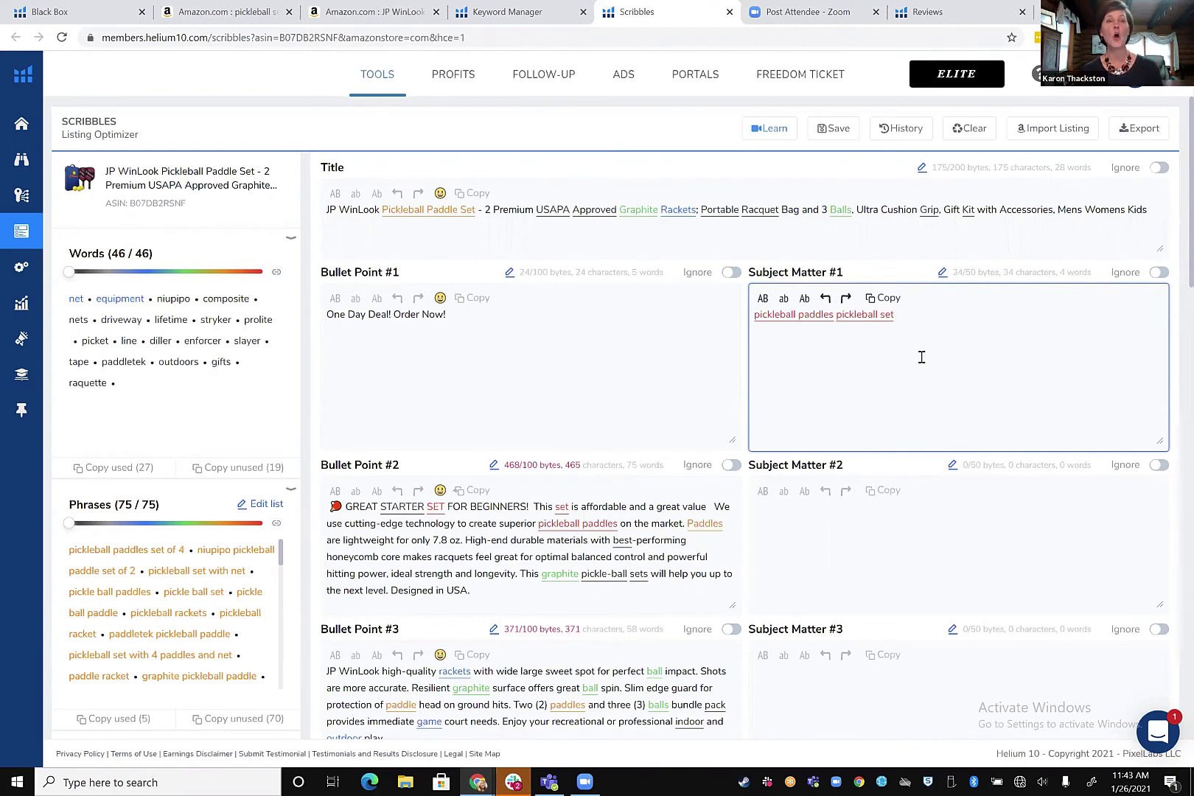
{"action": "type", "text": "pick"}
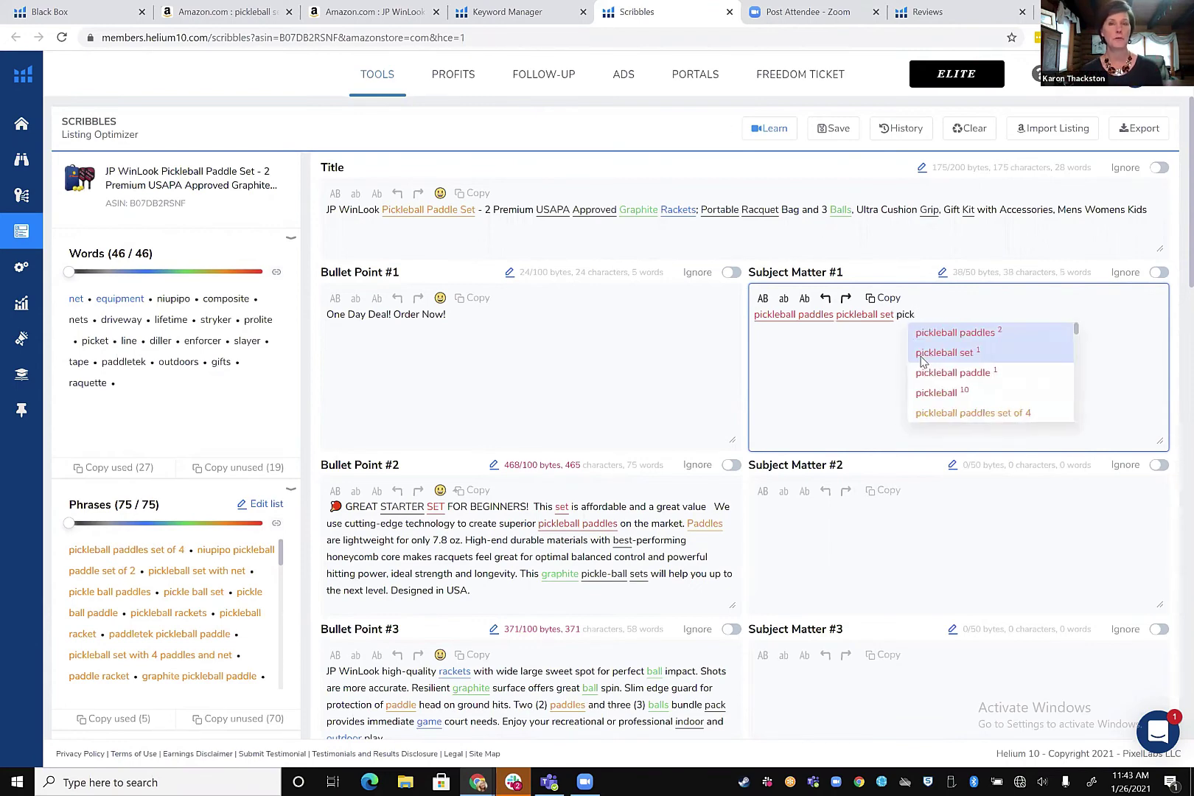
{"action": "left_click", "coordinate": [972, 414]}
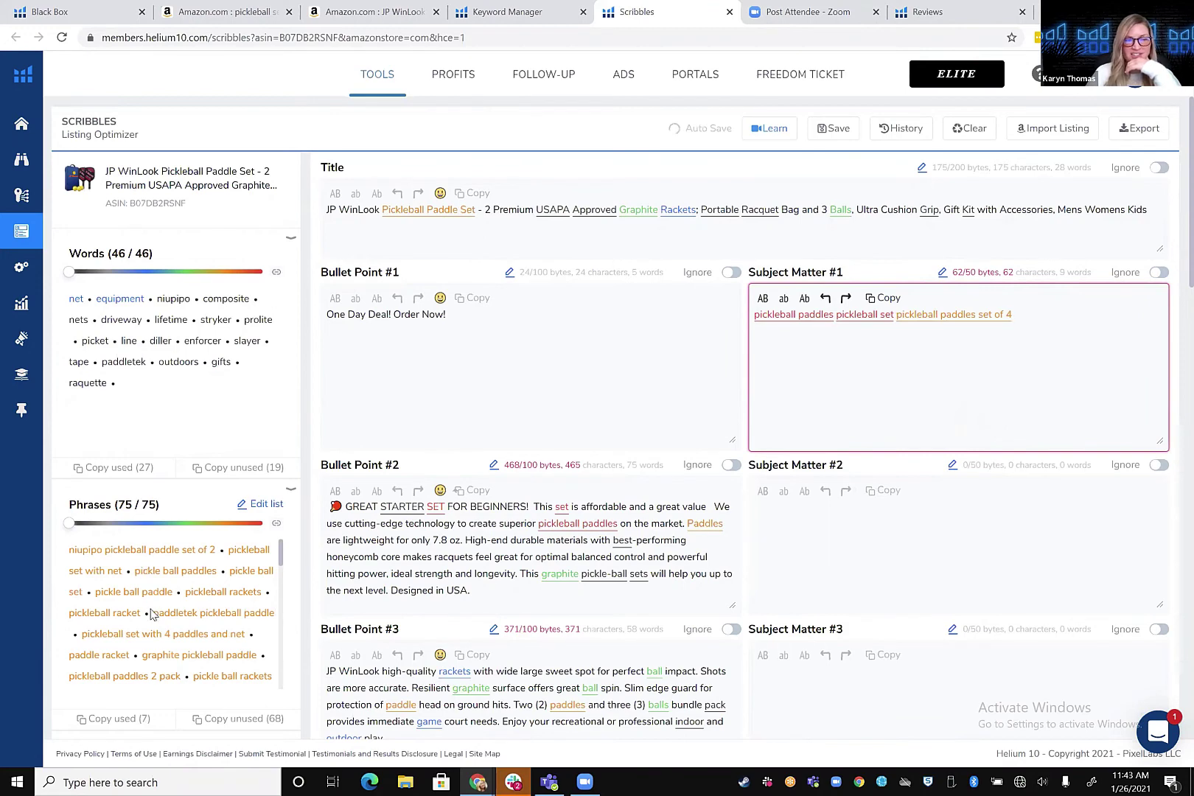
Show the used phrases temporarily to check which are crossed off, and hide them again.
{"action": "scroll", "coordinate": [151, 613], "scroll_direction": "down", "scroll_amount": 2}
{"action": "scroll", "coordinate": [151, 613], "scroll_direction": "down", "scroll_amount": 5}
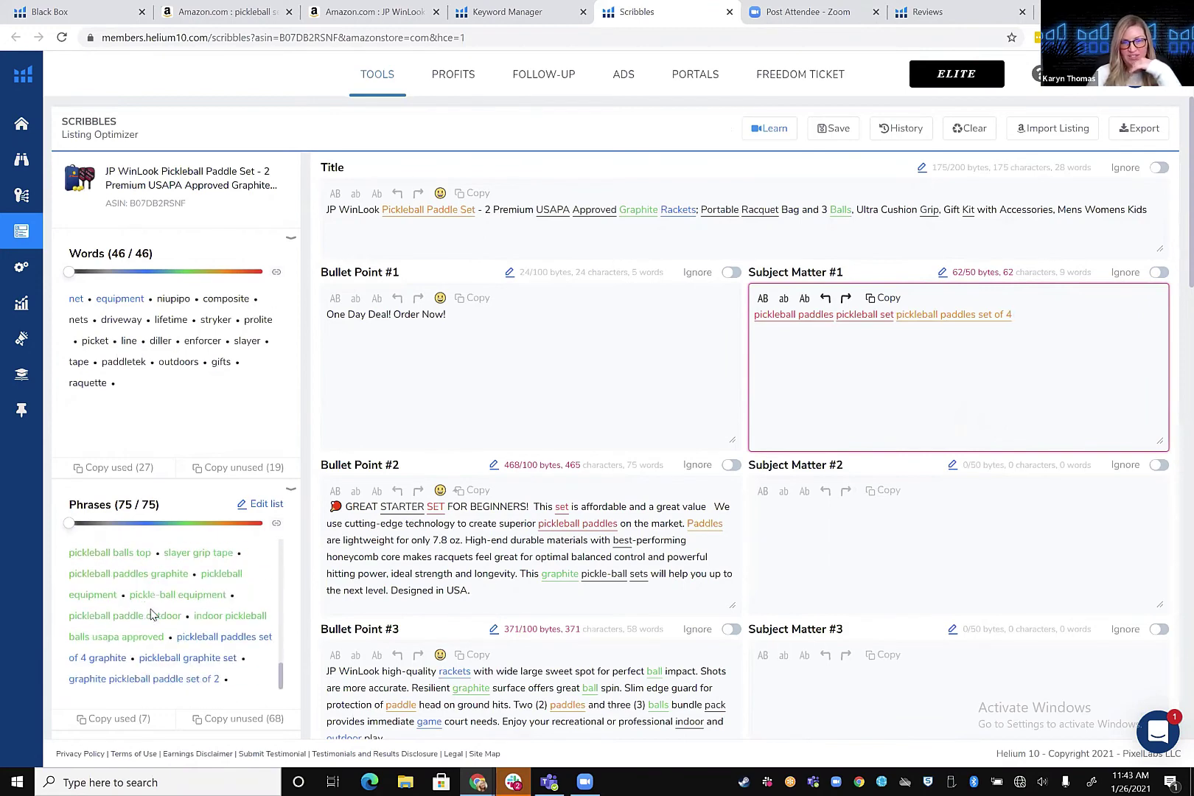
{"action": "scroll", "coordinate": [151, 613], "scroll_direction": "down", "scroll_amount": 4}
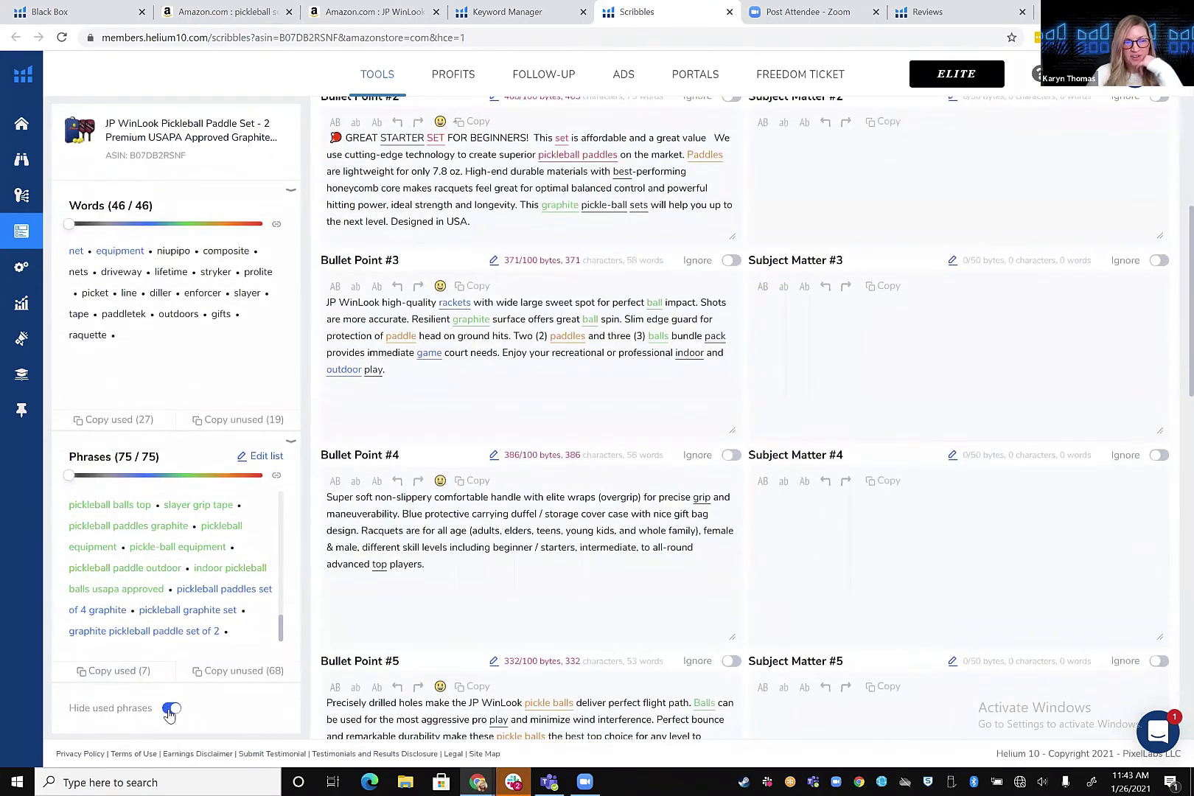
{"action": "left_click", "coordinate": [168, 709]}
{"action": "scroll", "coordinate": [162, 585], "scroll_direction": "up", "scroll_amount": 6}
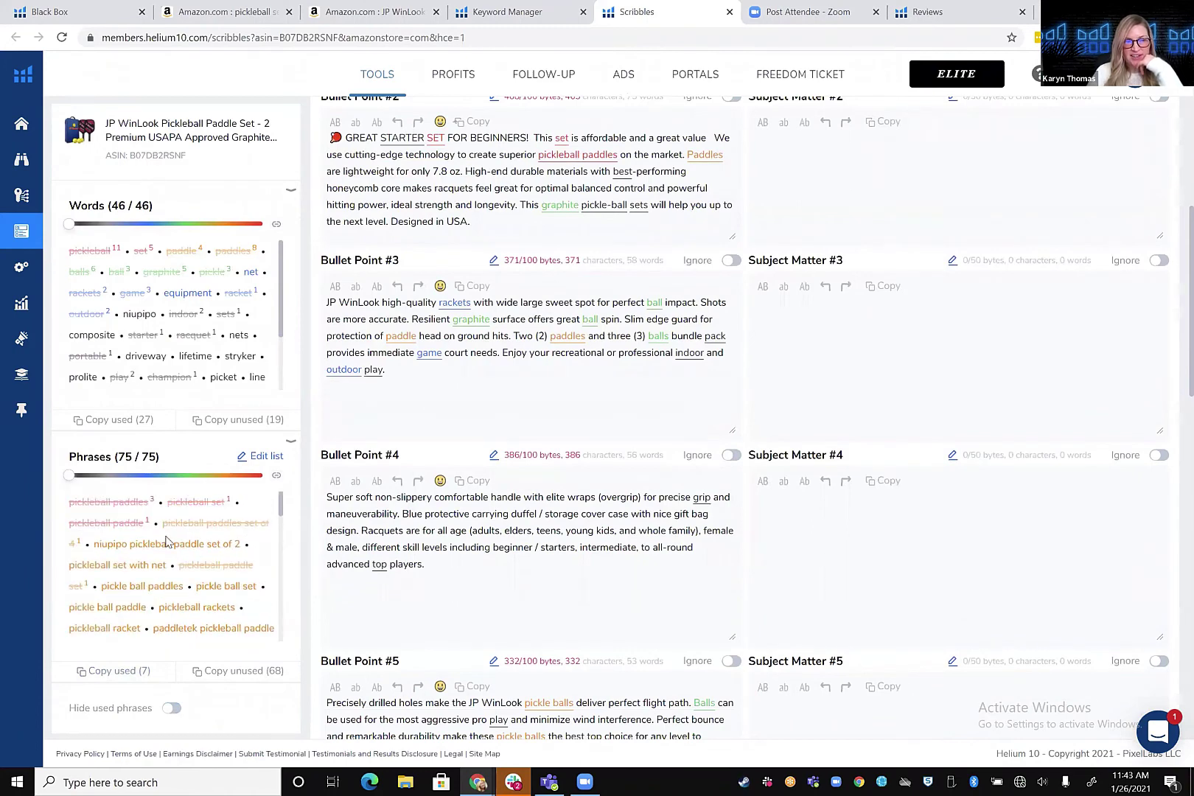
{"action": "left_click", "coordinate": [172, 709]}
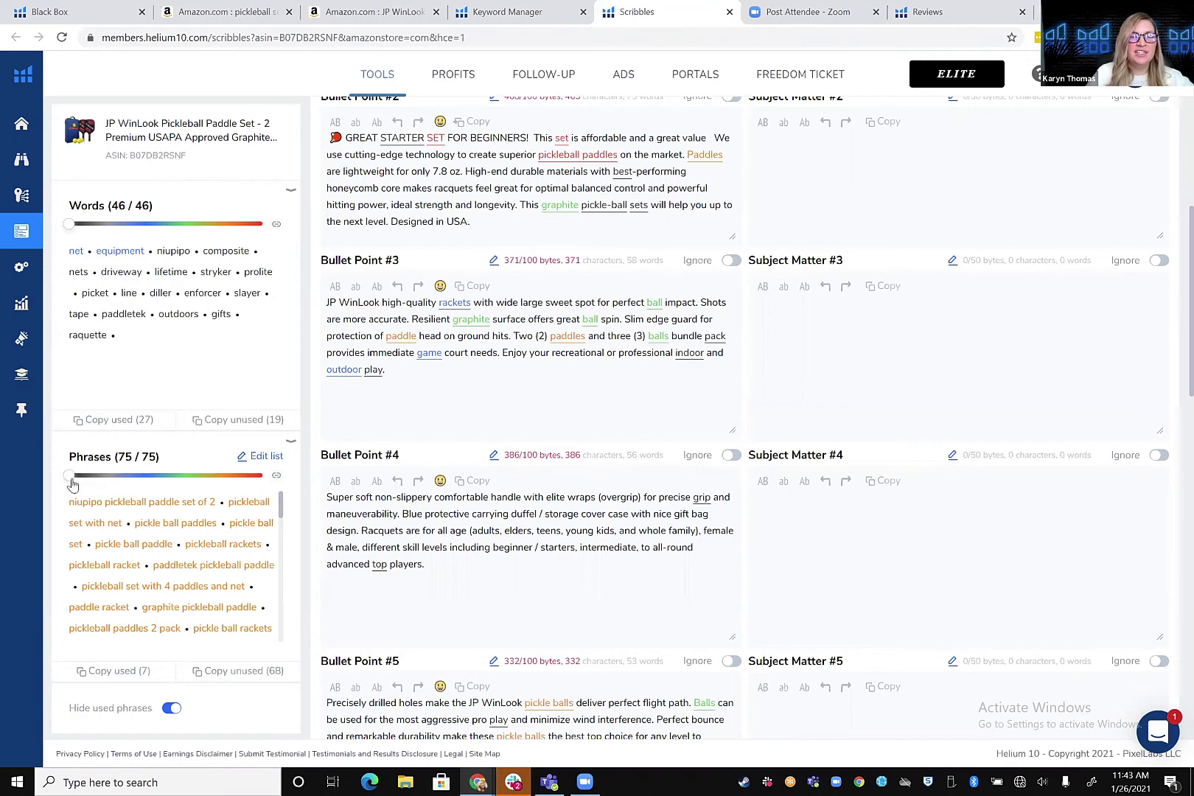
Examine the full list of unused phrases and the keywords highlighted across the bullet points and description.
{"action": "scroll", "coordinate": [108, 580], "scroll_direction": "up", "scroll_amount": 1}
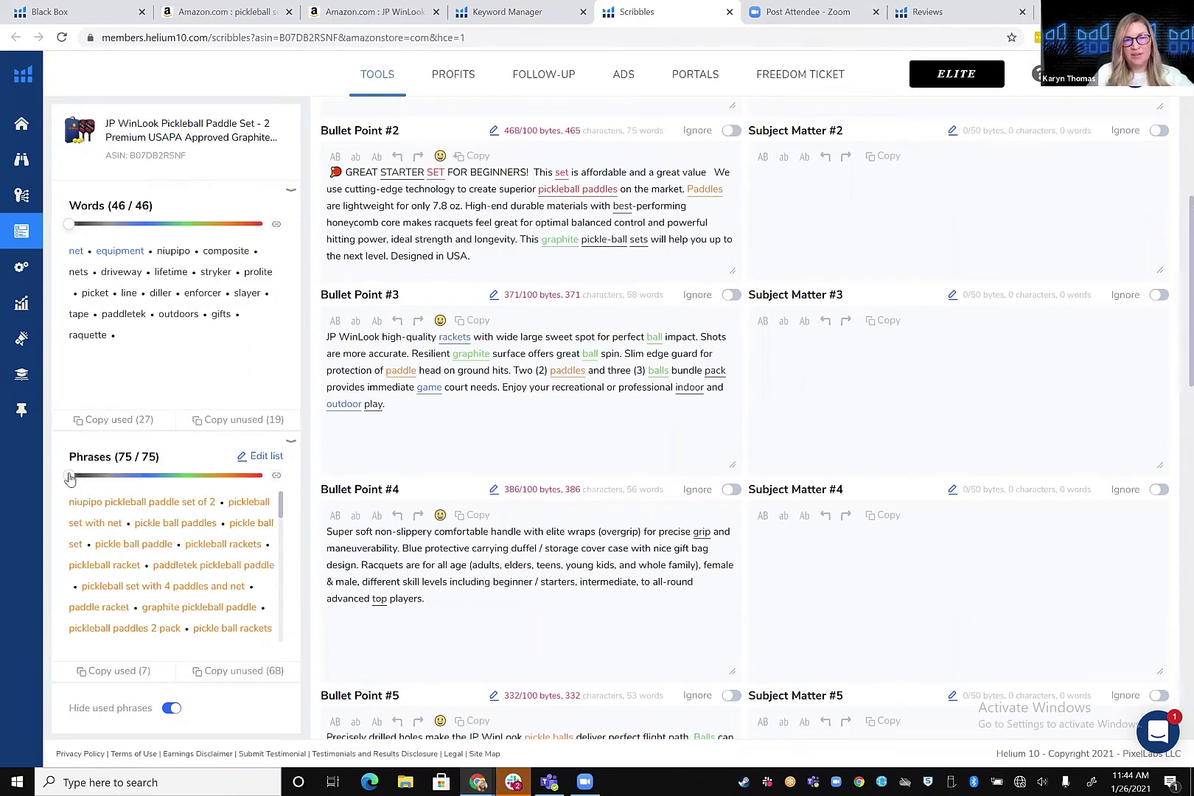
{"action": "left_click_drag", "start_coordinate": [68, 476], "coordinate": [45, 488]}
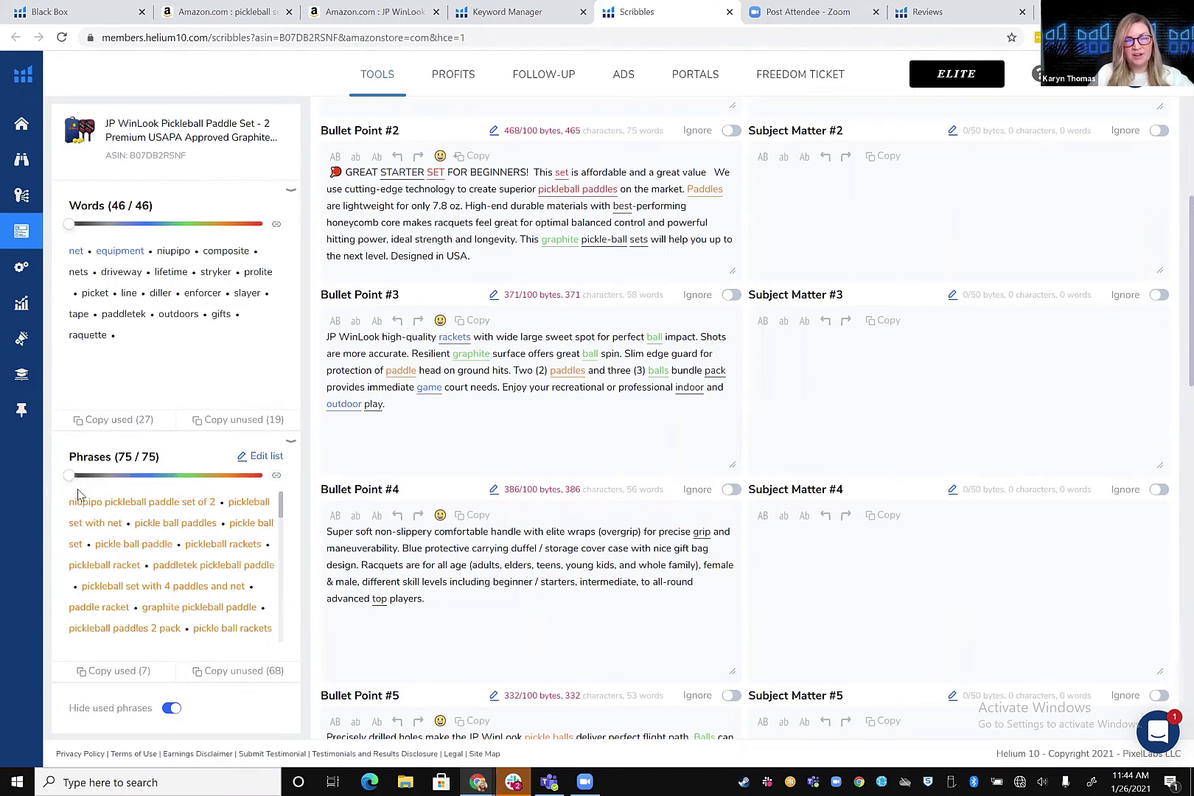
{"action": "scroll", "coordinate": [175, 549], "scroll_direction": "down", "scroll_amount": 8}
{"action": "scroll", "coordinate": [174, 549], "scroll_direction": "down", "scroll_amount": 8}
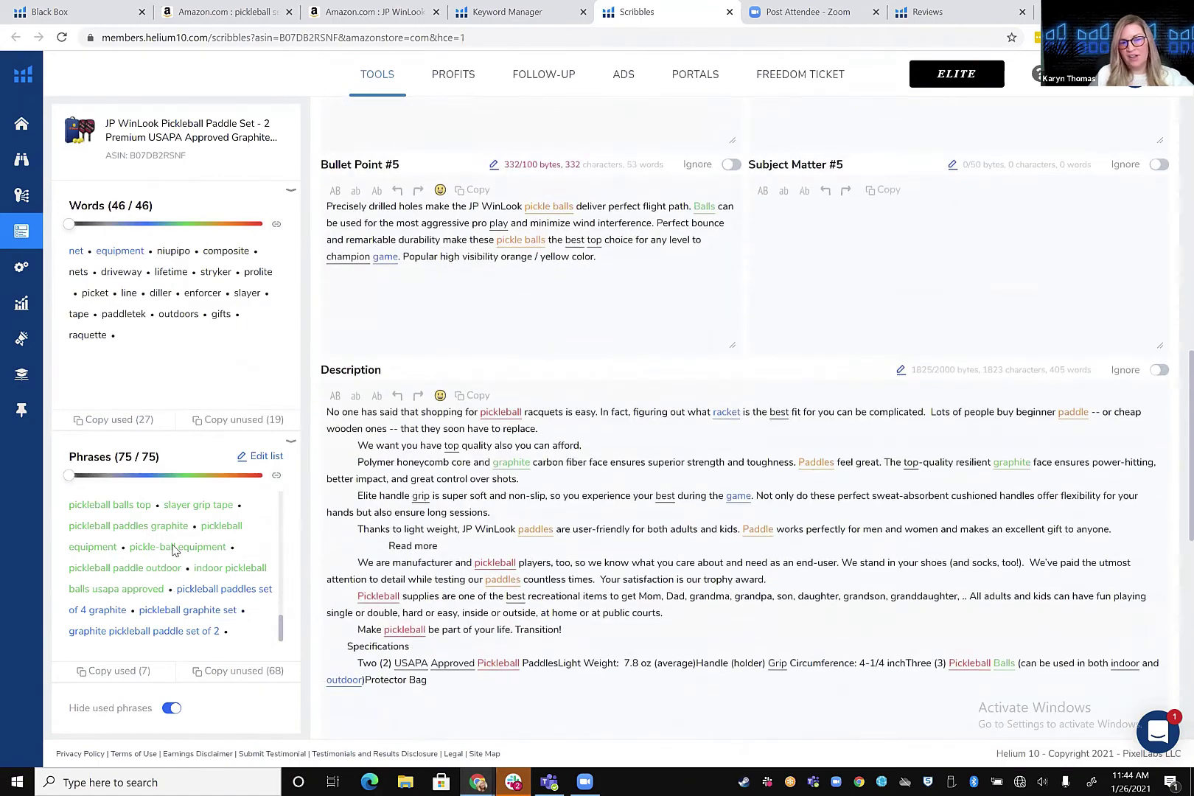
{"action": "scroll", "coordinate": [175, 618], "scroll_direction": "up", "scroll_amount": 10}
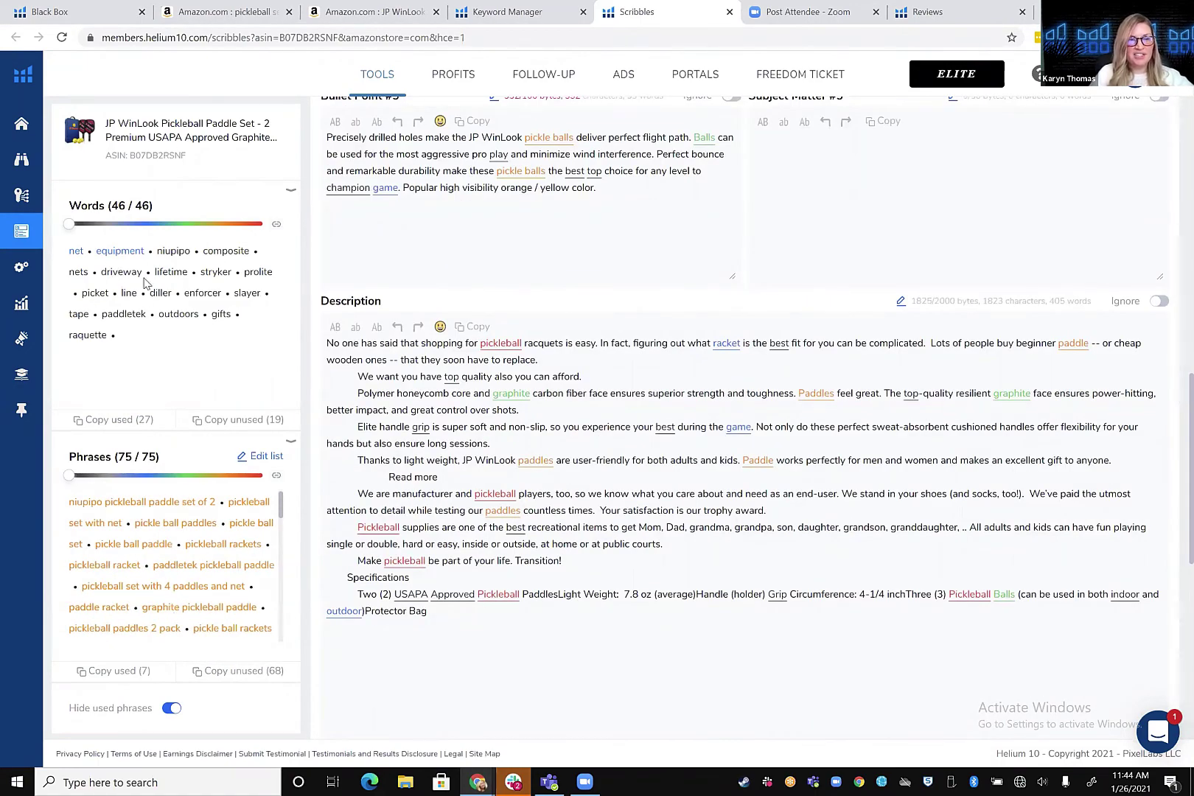
{"action": "scroll", "coordinate": [149, 280], "scroll_direction": "up", "scroll_amount": 1}
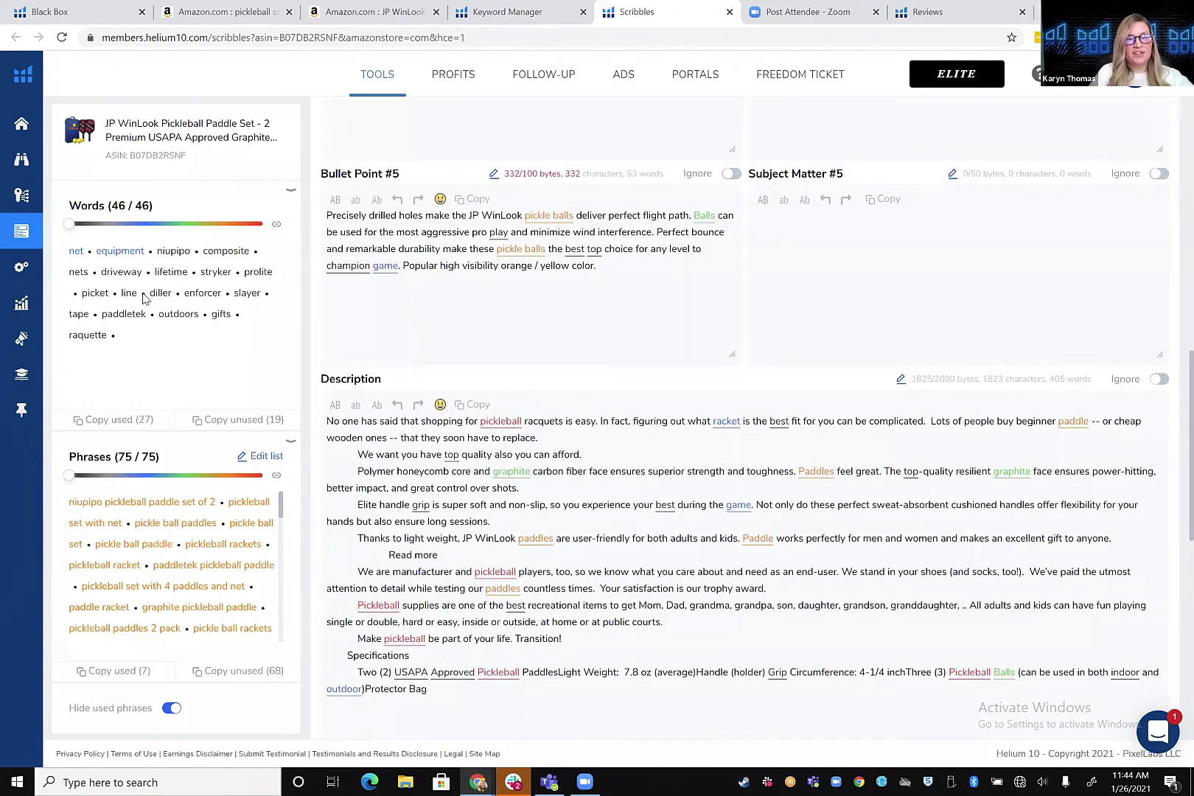
{"action": "scroll", "coordinate": [194, 327], "scroll_direction": "up", "scroll_amount": 3}
{"action": "scroll", "coordinate": [194, 328], "scroll_direction": "up", "scroll_amount": 3}
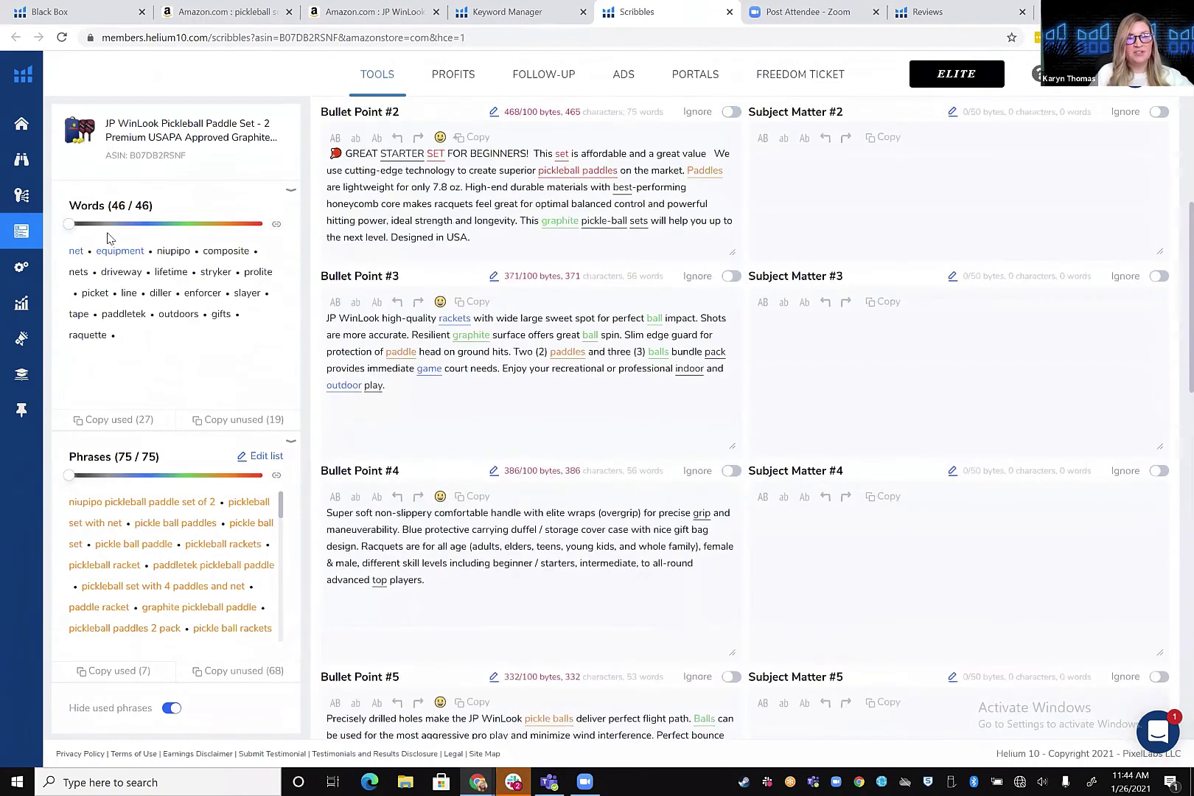
Narrow the Words list to the red end of its color scale and turn off hiding of used phrases.
{"action": "left_click_drag", "start_coordinate": [68, 224], "coordinate": [233, 235]}
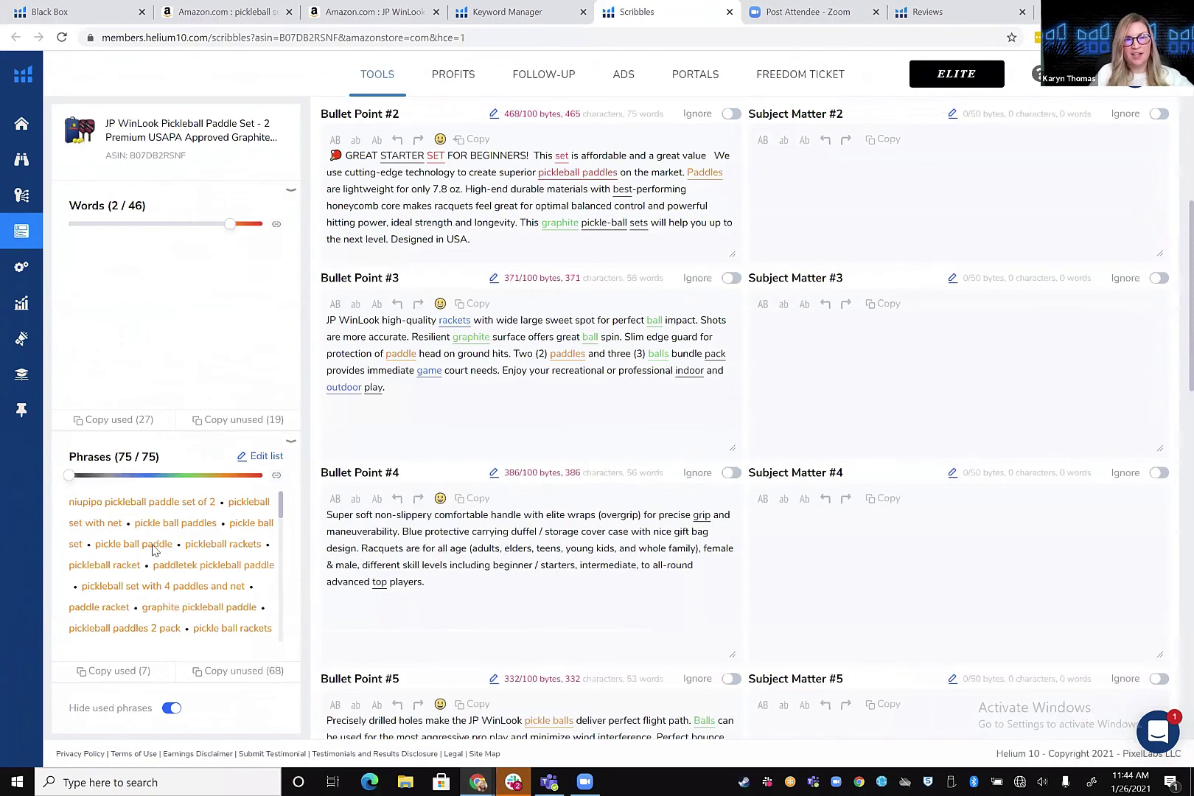
{"action": "scroll", "coordinate": [191, 693], "scroll_direction": "down", "scroll_amount": 1}
{"action": "left_click", "coordinate": [171, 708]}
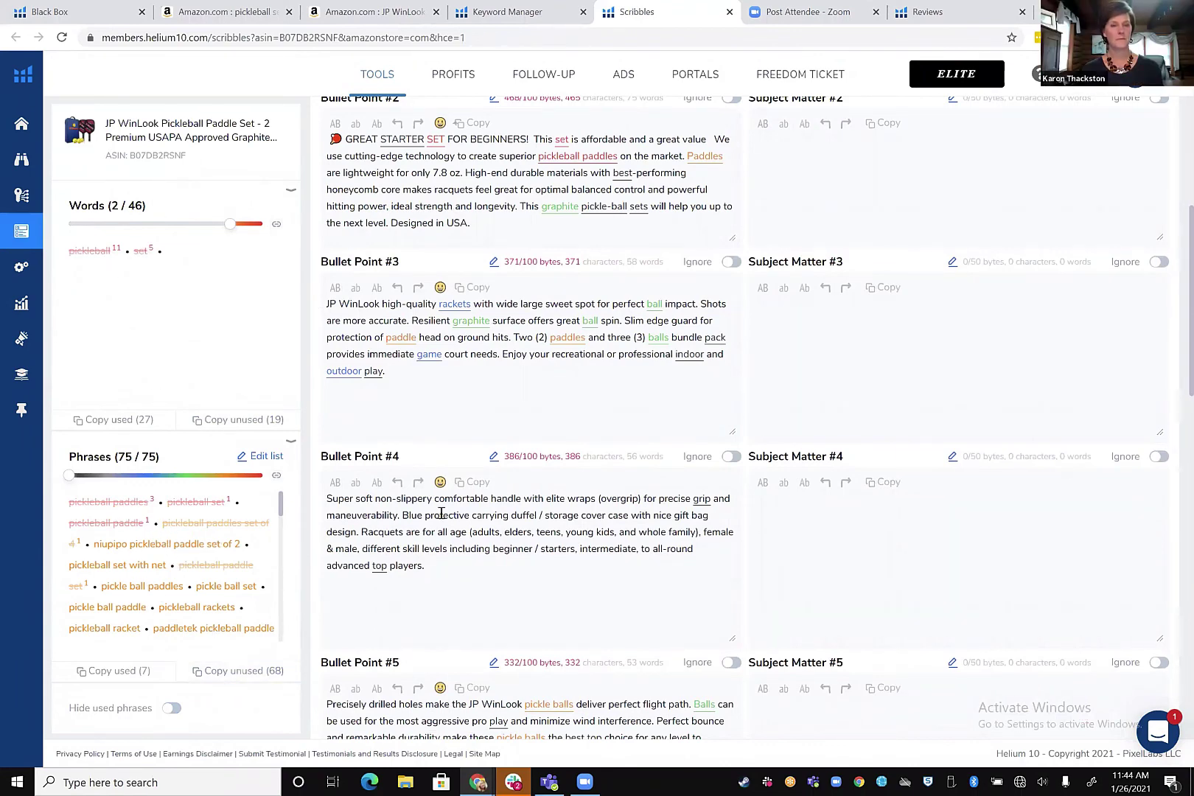
Fill Subject Matter #3 with the suggested phrase "pickleball paddles".
{"action": "left_click", "coordinate": [823, 415]}
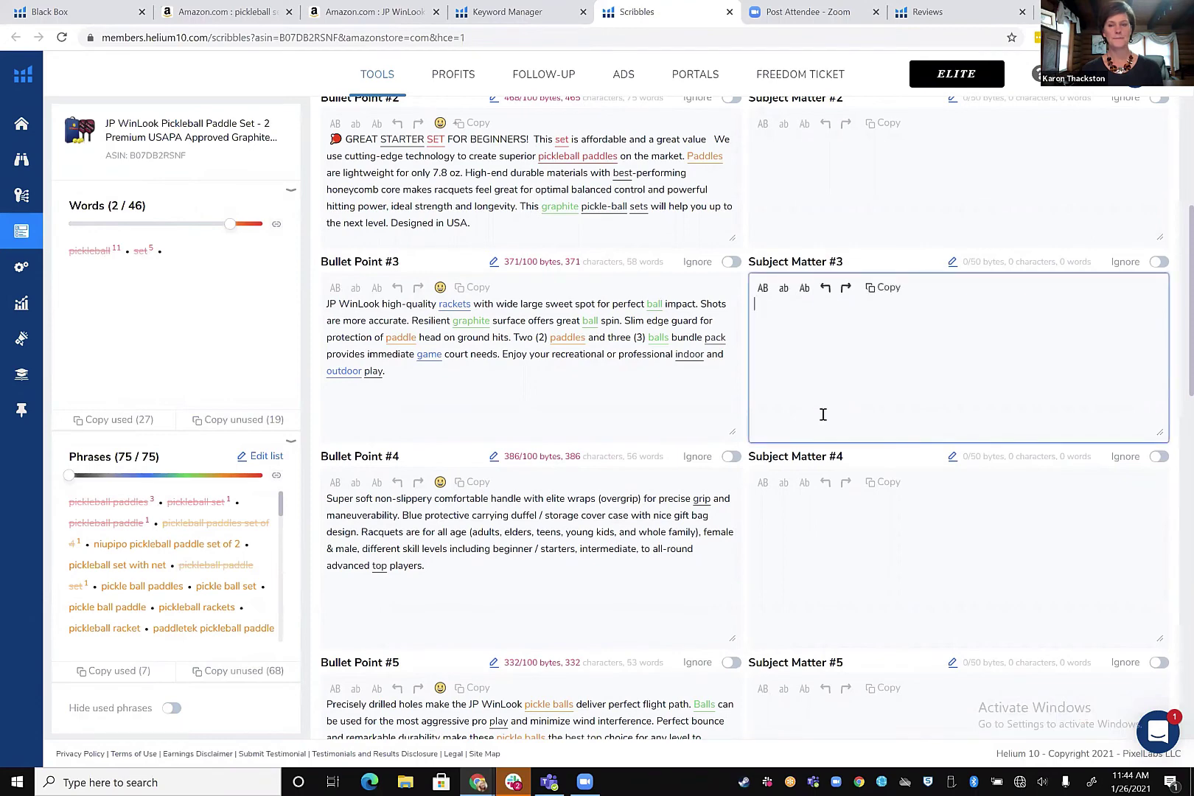
{"action": "type", "text": "pi"}
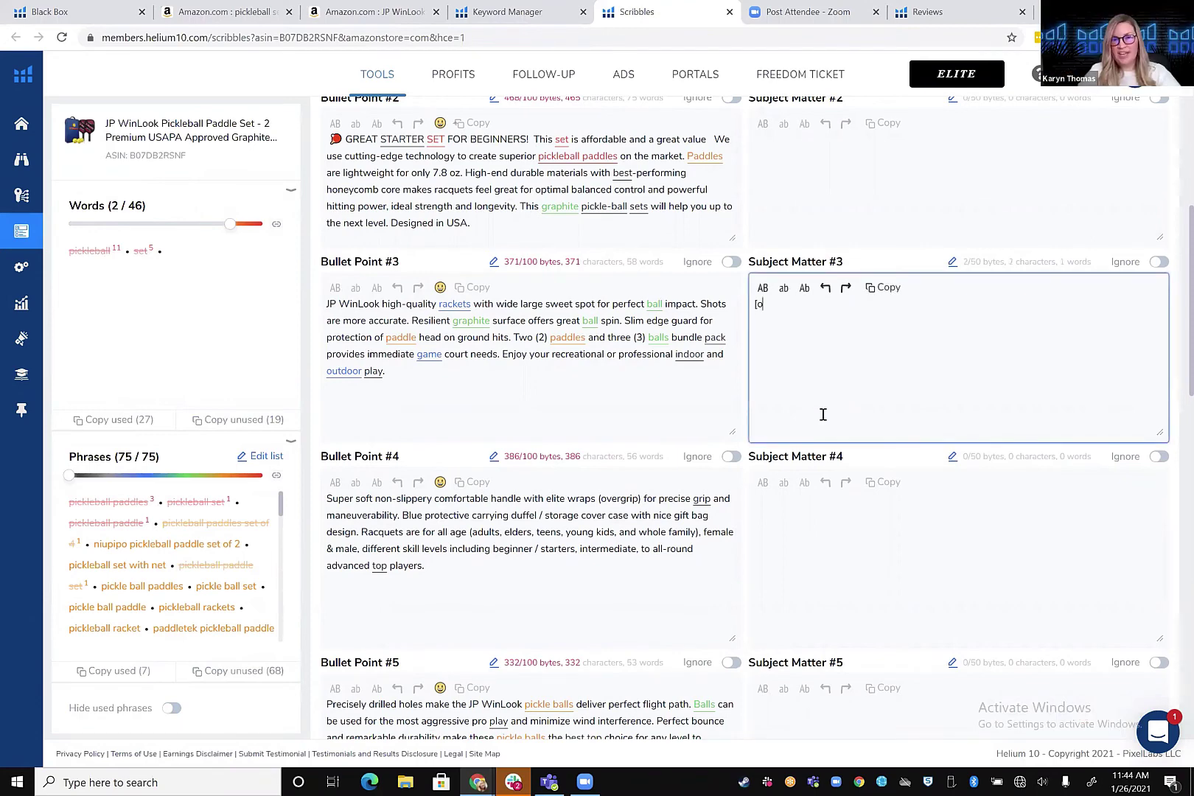
{"action": "key", "text": "BackSpace"}
{"action": "key", "text": "BackSpace"}
{"action": "type", "text": "pickl"}
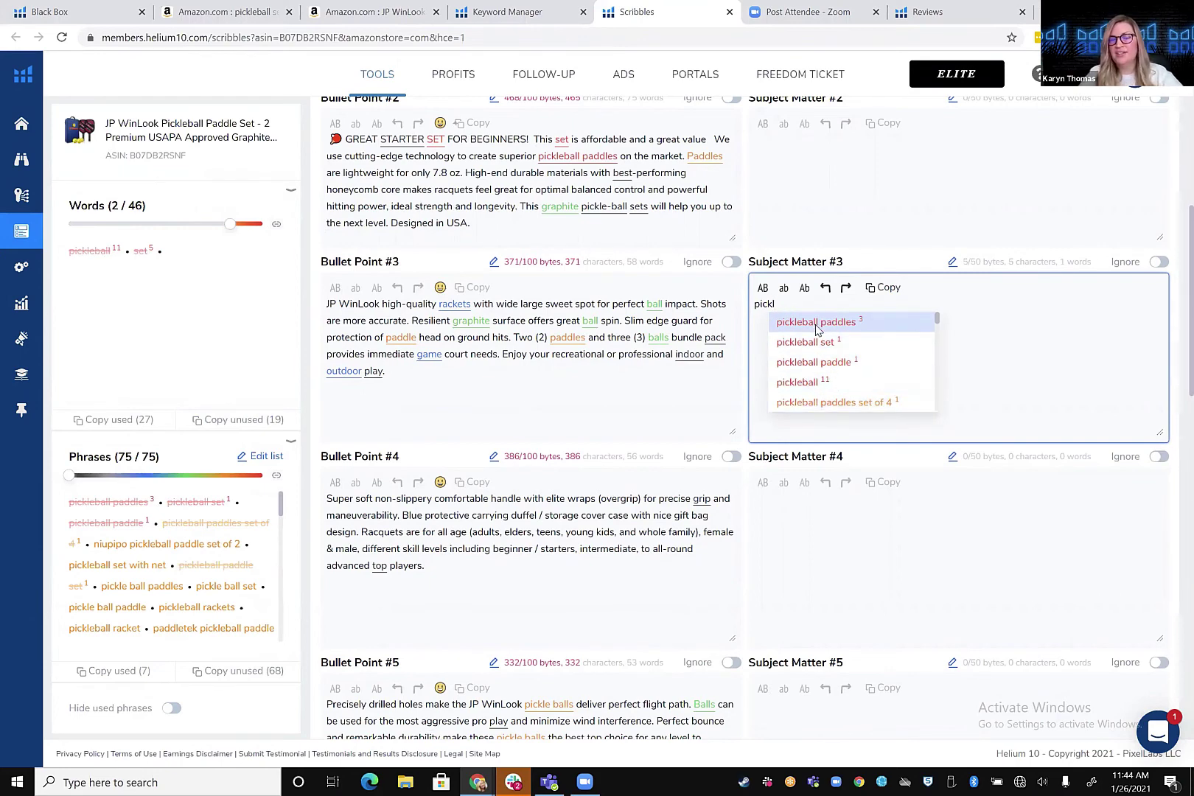
{"action": "left_click", "coordinate": [815, 324]}
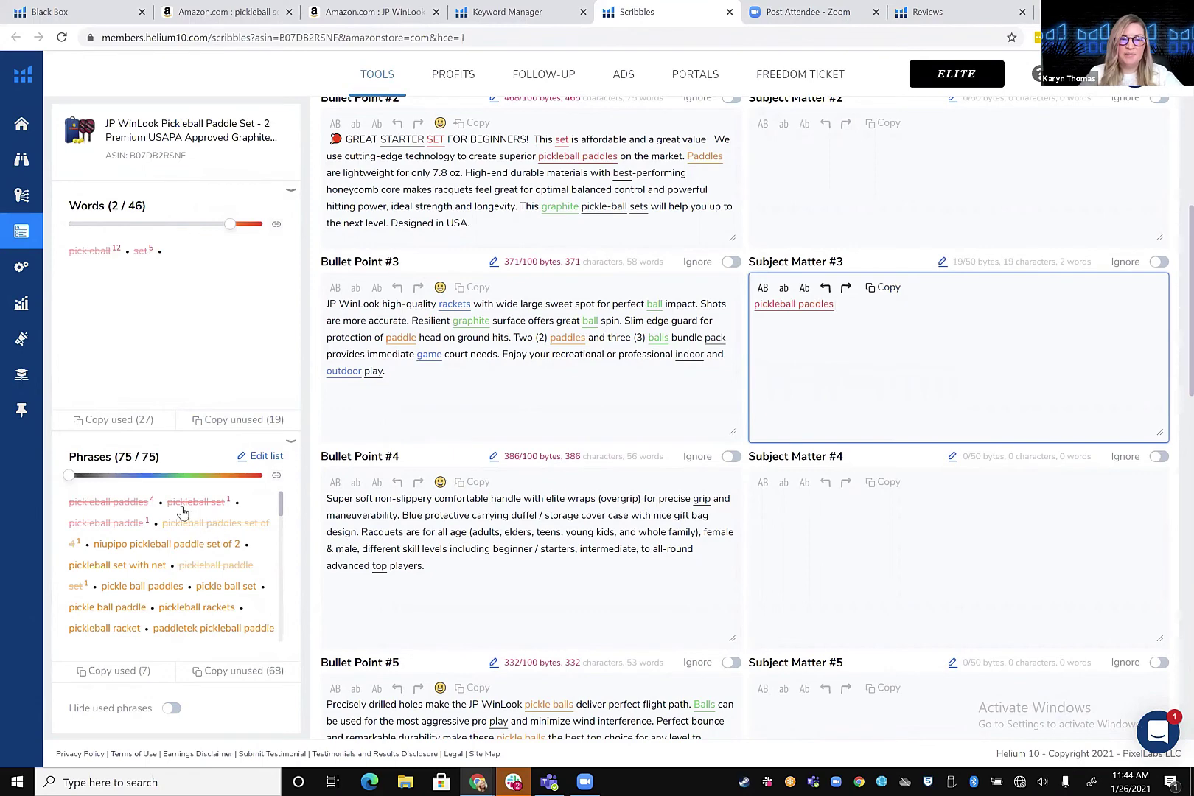
{"action": "scroll", "coordinate": [431, 303], "scroll_direction": "down", "scroll_amount": 10}
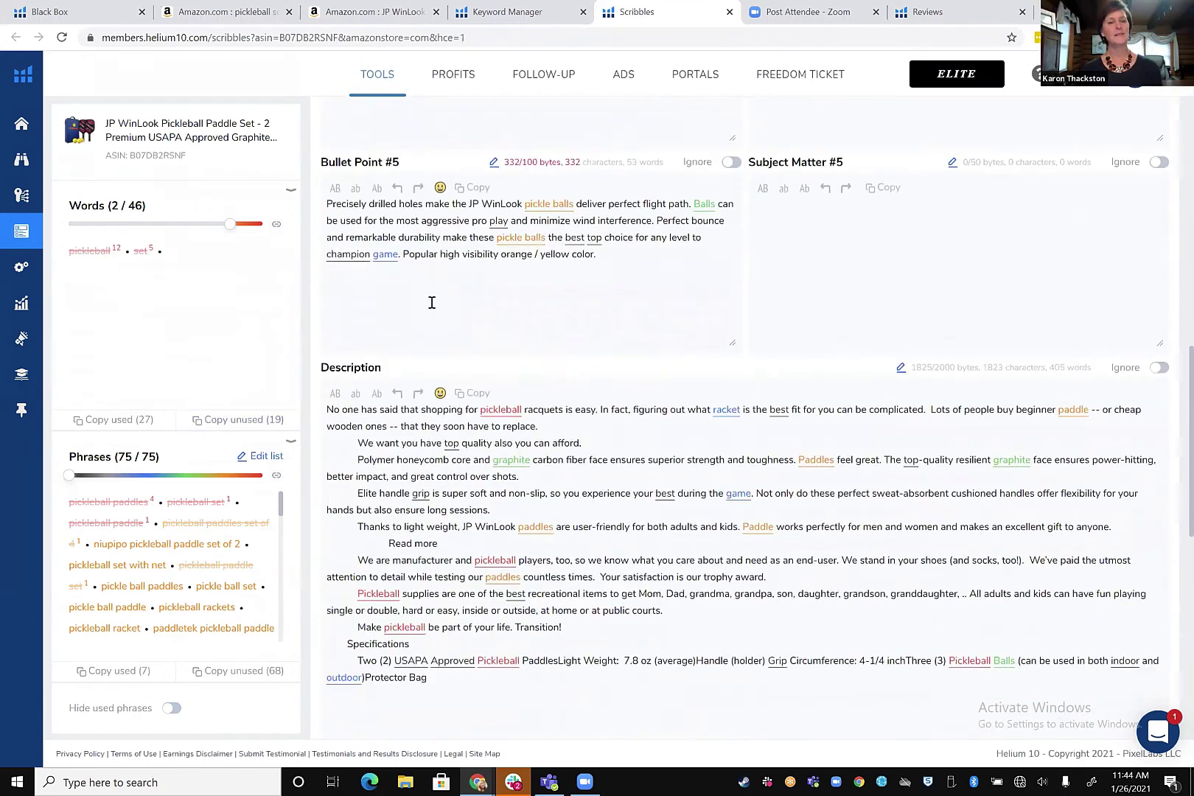
Open the Index Checker and load the saved keyword list "Top Keywords for Pickleball Set".
{"action": "mouse_move", "coordinate": [152, 248]}
{"action": "left_click", "coordinate": [114, 354]}
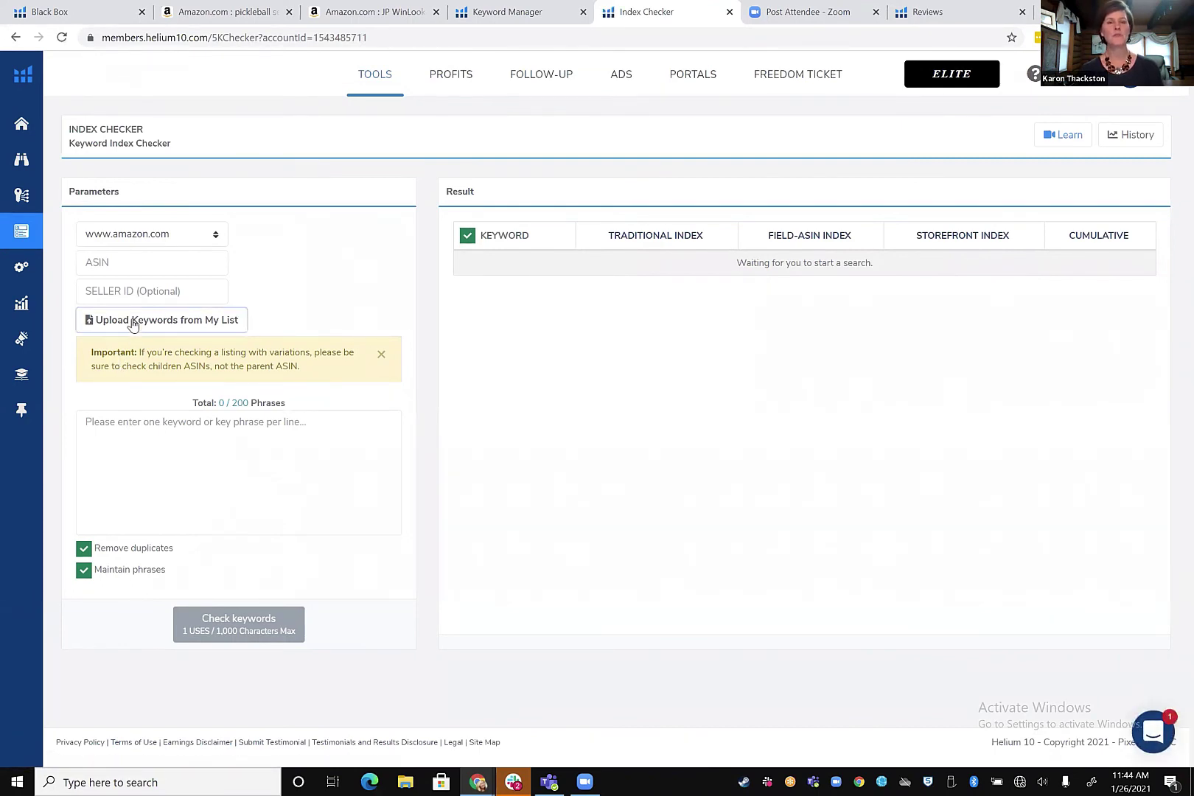
{"action": "left_click", "coordinate": [132, 323]}
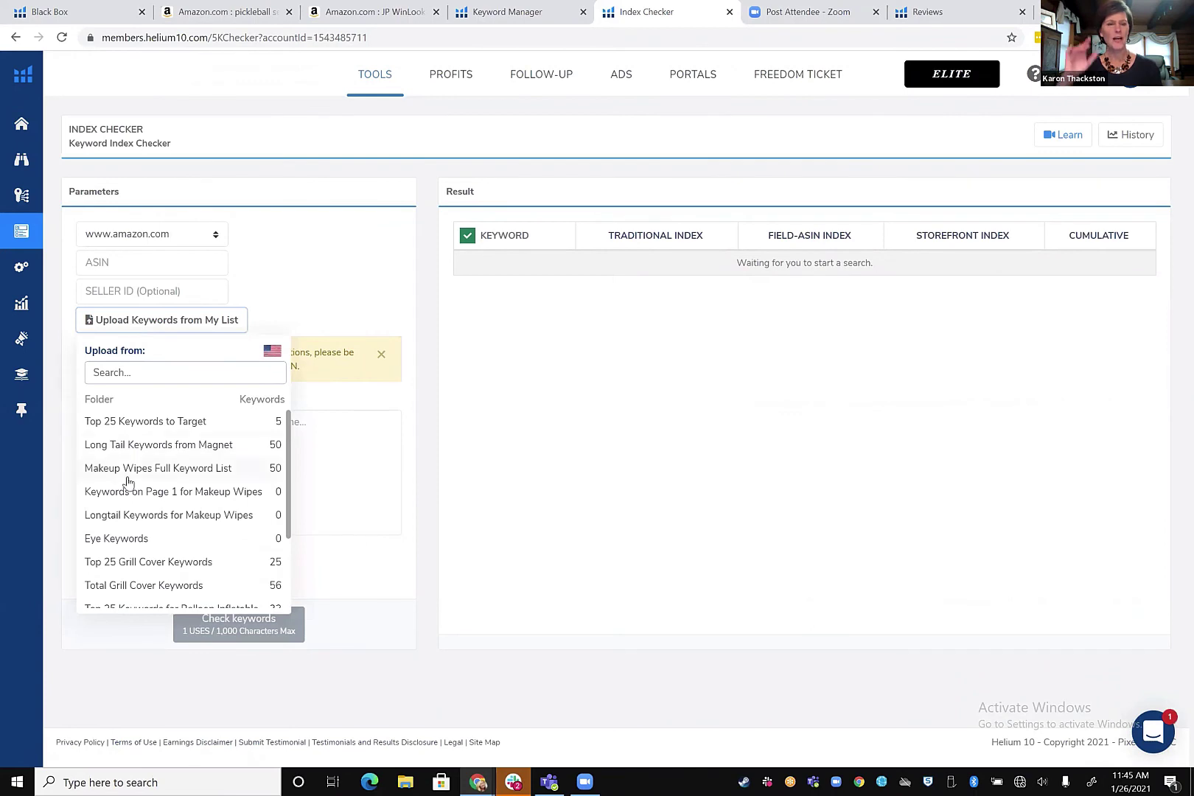
{"action": "scroll", "coordinate": [129, 482], "scroll_direction": "down", "scroll_amount": 2}
{"action": "left_click", "coordinate": [142, 597]}
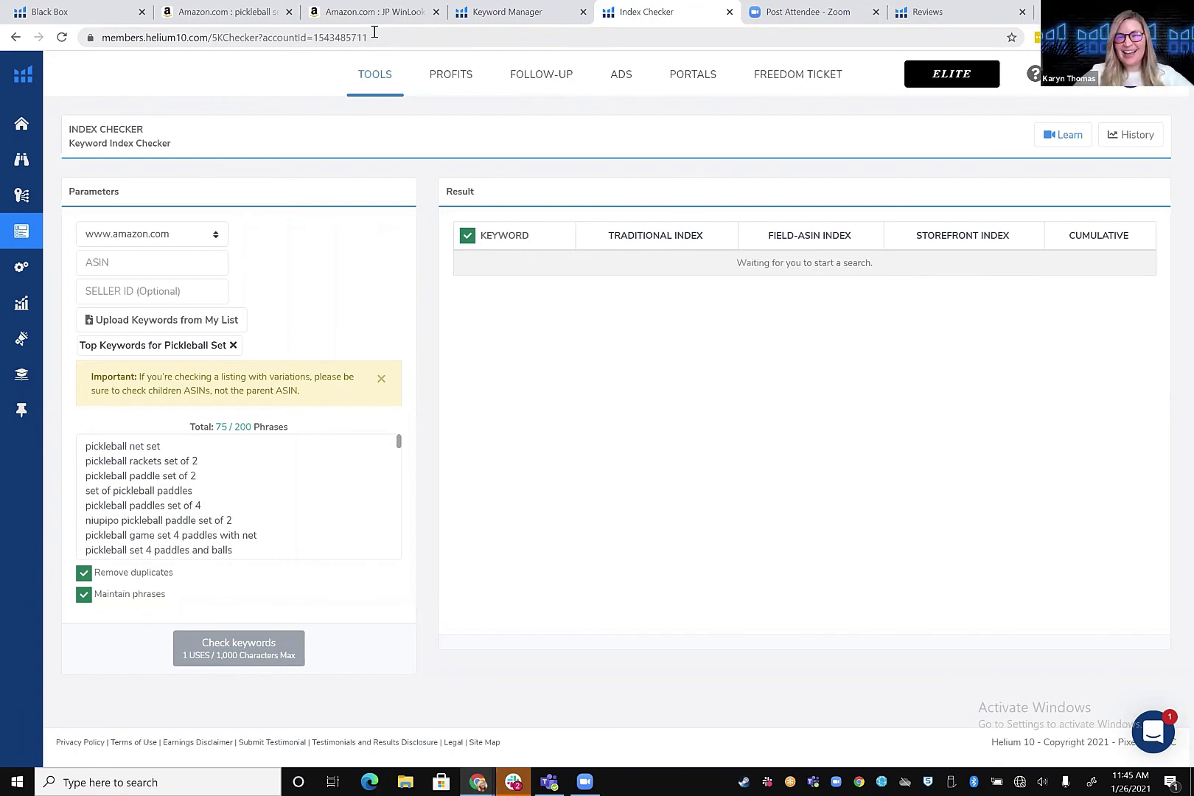
Copy the ASIN B07DB2RSNF from the web address of the JP WinLook pickleball set's Amazon listing.
{"action": "left_click", "coordinate": [242, 9]}
{"action": "left_click", "coordinate": [355, 9]}
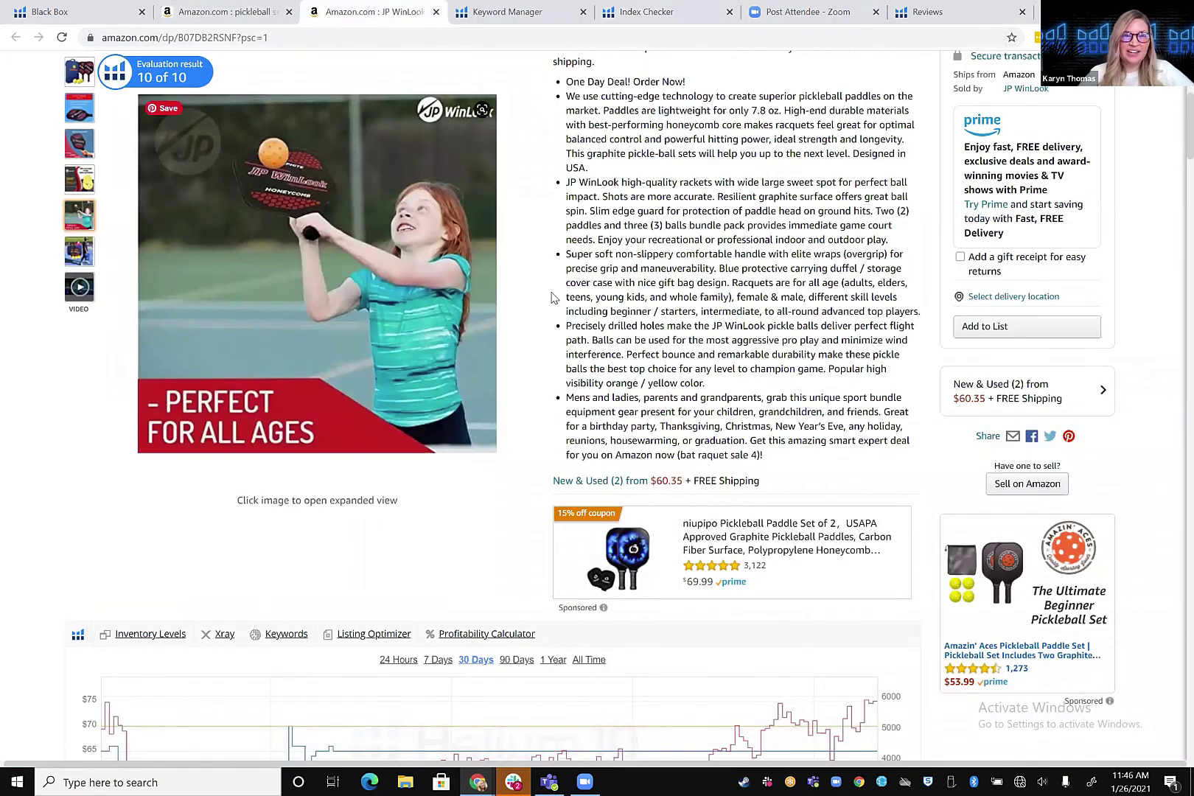
{"action": "scroll", "coordinate": [551, 298], "scroll_direction": "up", "scroll_amount": 6}
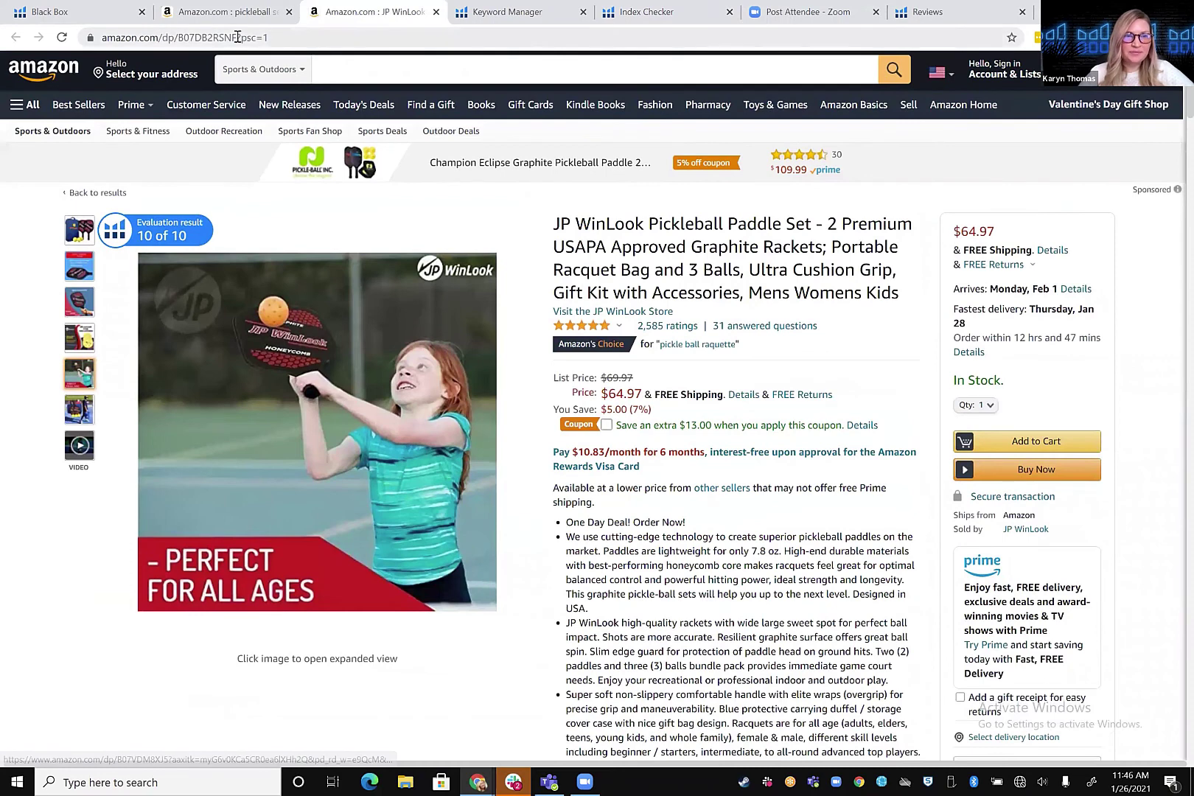
{"action": "double_click", "coordinate": [238, 37]}
{"action": "key", "text": "ctrl+c"}
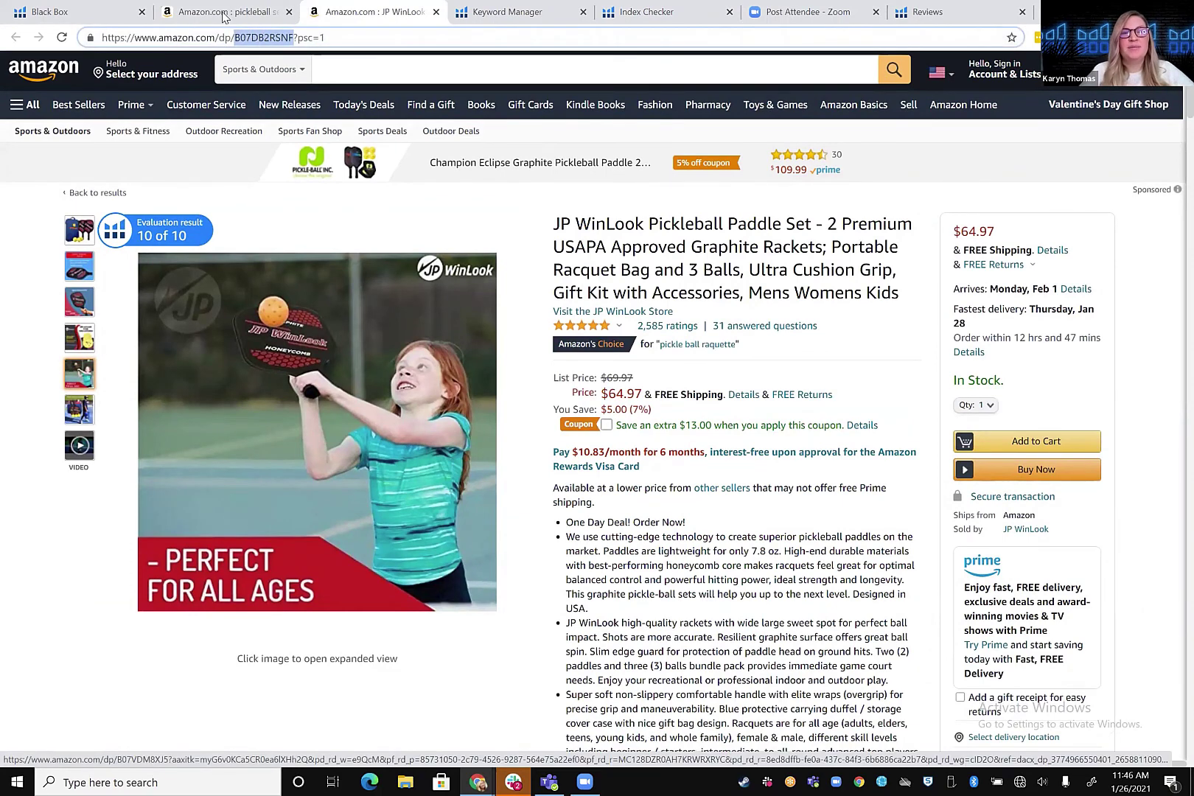
Enter B07DB2RSNF as the ASIN in the Index Checker and run the keyword check, keeping the long key phrases.
{"action": "left_click", "coordinate": [229, 11]}
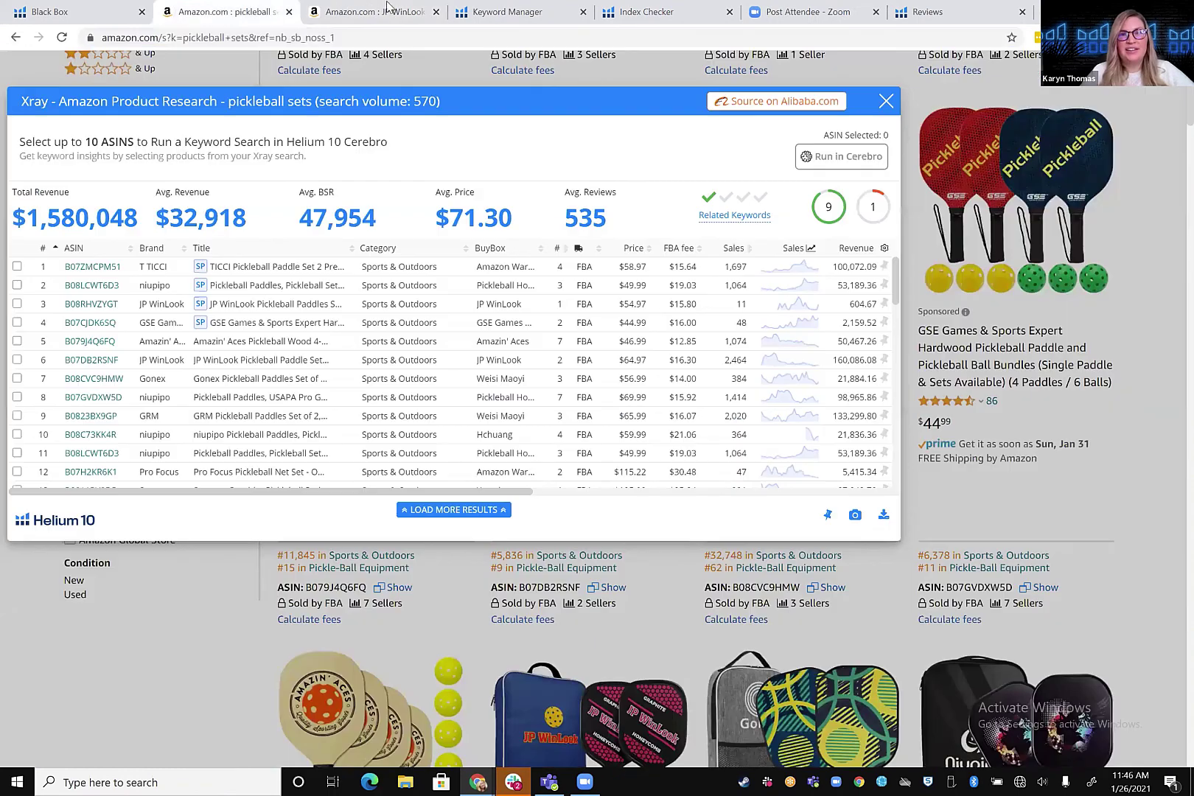
{"action": "left_click", "coordinate": [673, 14]}
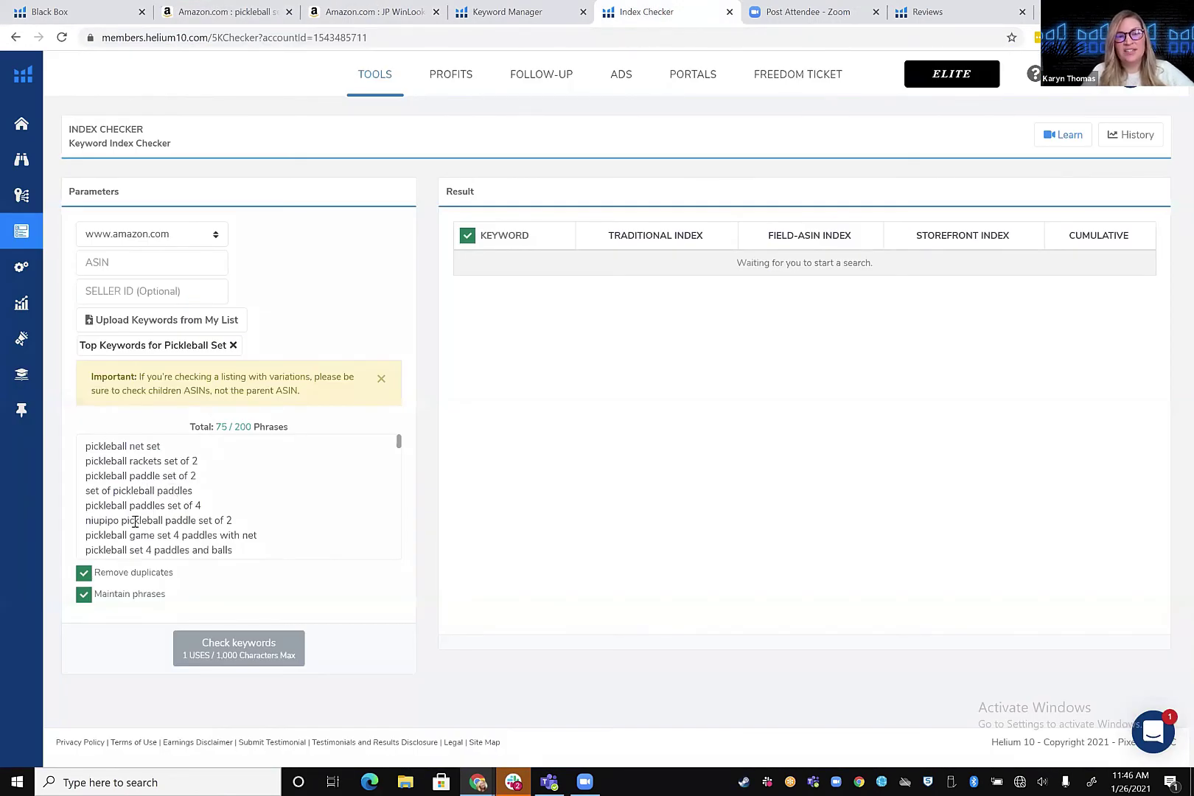
{"action": "scroll", "coordinate": [151, 478], "scroll_direction": "down", "scroll_amount": 2}
{"action": "scroll", "coordinate": [151, 478], "scroll_direction": "down", "scroll_amount": 10}
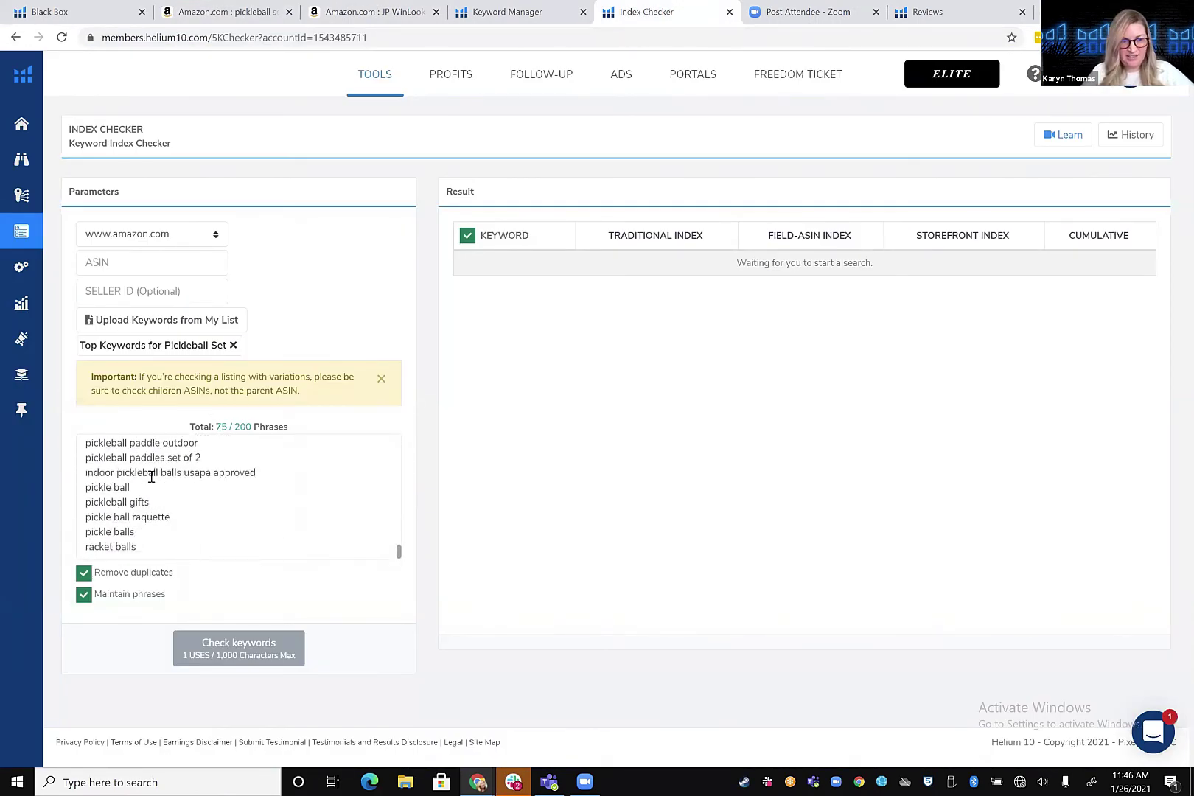
{"action": "left_click", "coordinate": [152, 262]}
{"action": "key", "text": "ctrl+v"}
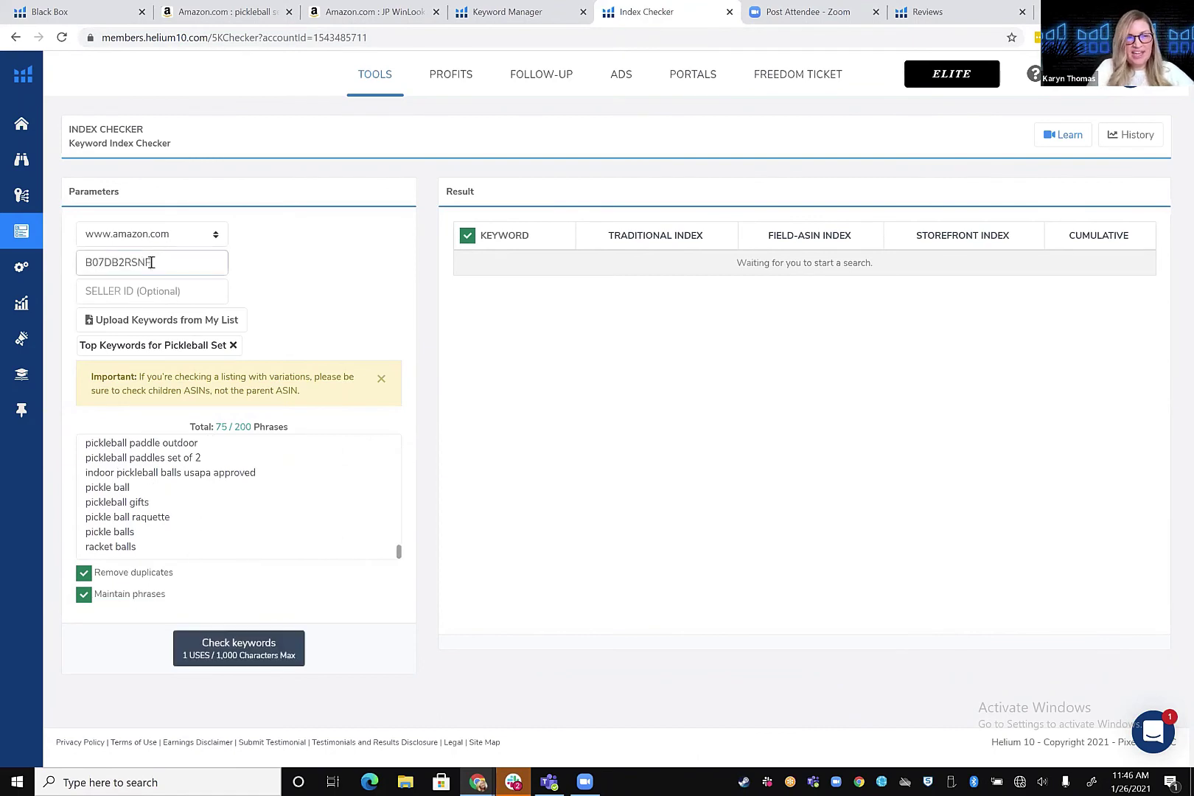
{"action": "left_click", "coordinate": [235, 645]}
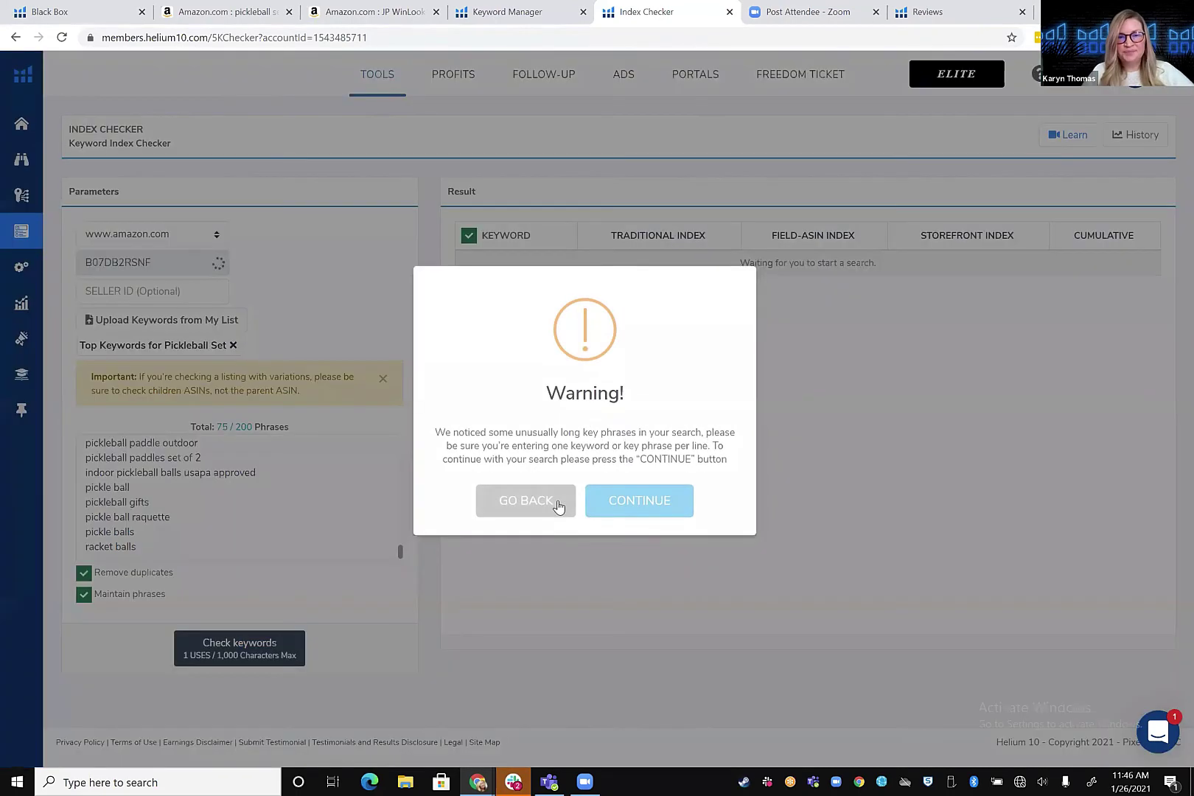
{"action": "left_click", "coordinate": [632, 508]}
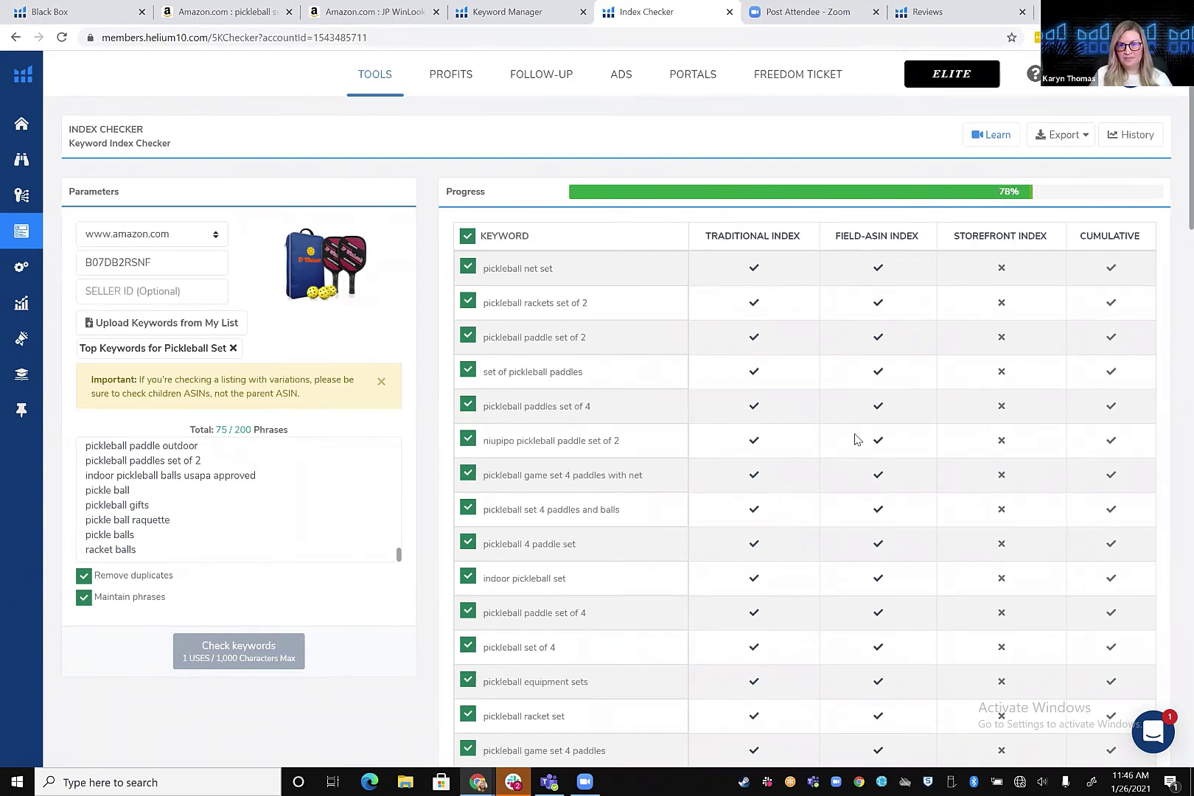
Examine the index results for all keywords, comparing the traditional, field-ASIN, storefront and cumulative index columns.
{"action": "scroll", "coordinate": [847, 441], "scroll_direction": "down", "scroll_amount": 10}
{"action": "scroll", "coordinate": [847, 440], "scroll_direction": "down", "scroll_amount": 15}
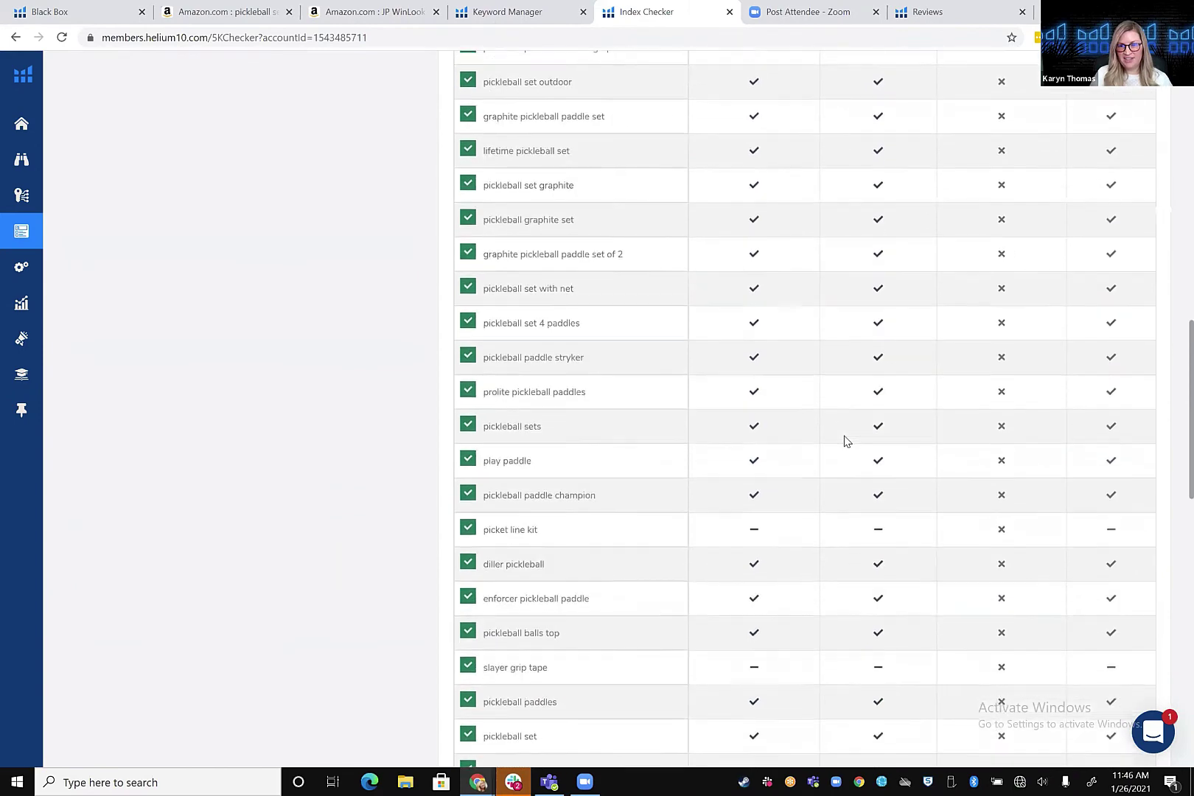
{"action": "scroll", "coordinate": [846, 441], "scroll_direction": "down", "scroll_amount": 2}
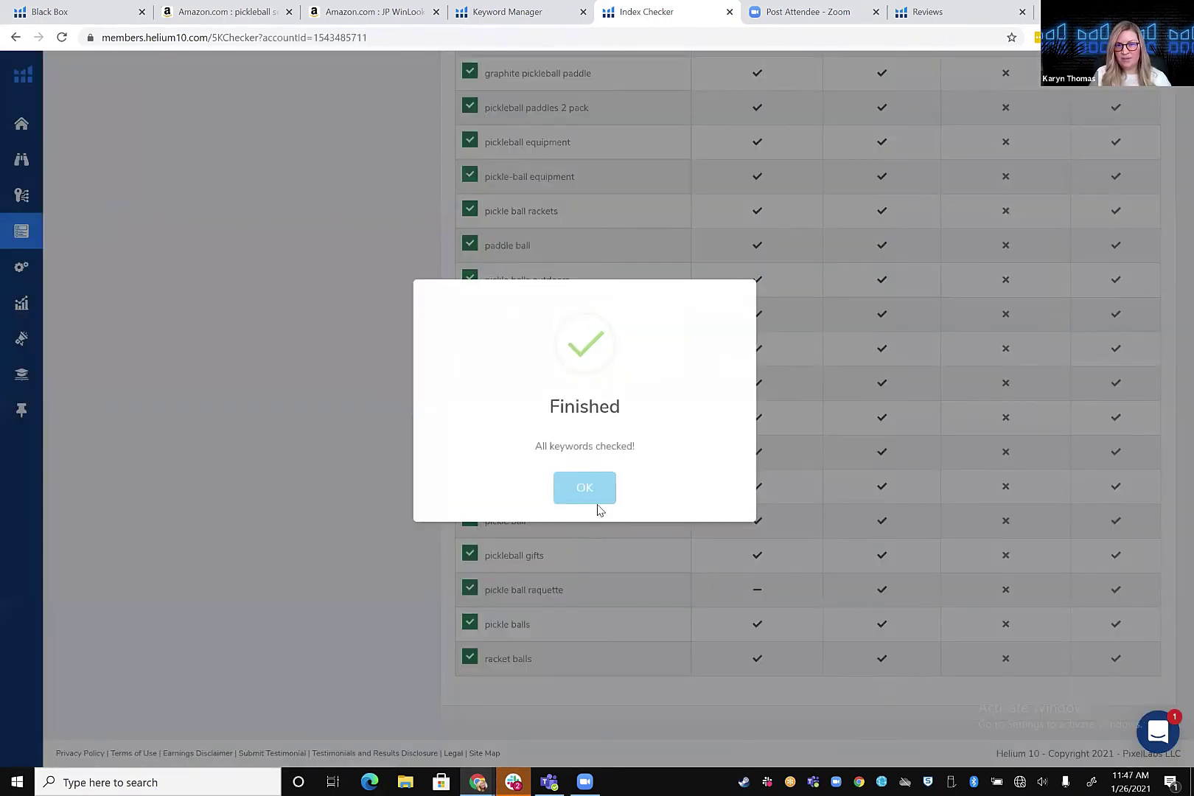
{"action": "left_click", "coordinate": [597, 492]}
{"action": "scroll", "coordinate": [719, 560], "scroll_direction": "down", "scroll_amount": 11}
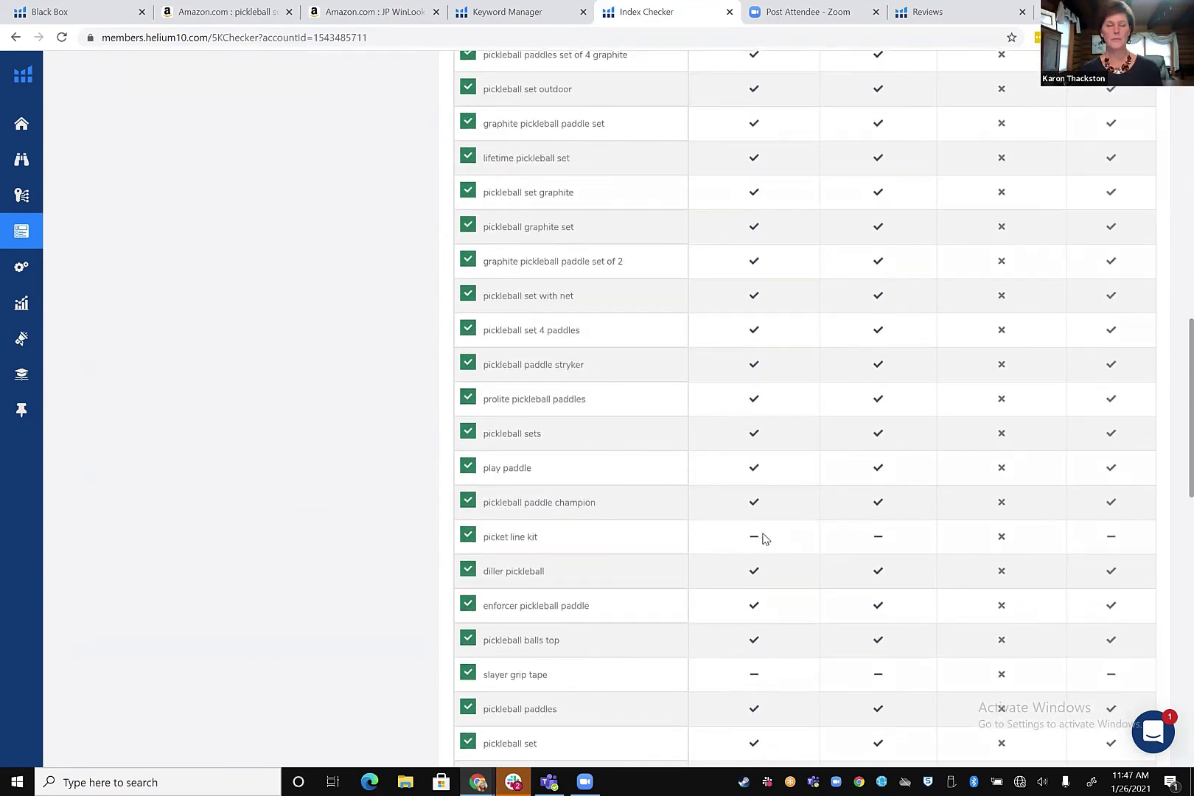
{"action": "scroll", "coordinate": [765, 539], "scroll_direction": "down", "scroll_amount": 1}
{"action": "scroll", "coordinate": [756, 650], "scroll_direction": "down", "scroll_amount": 1}
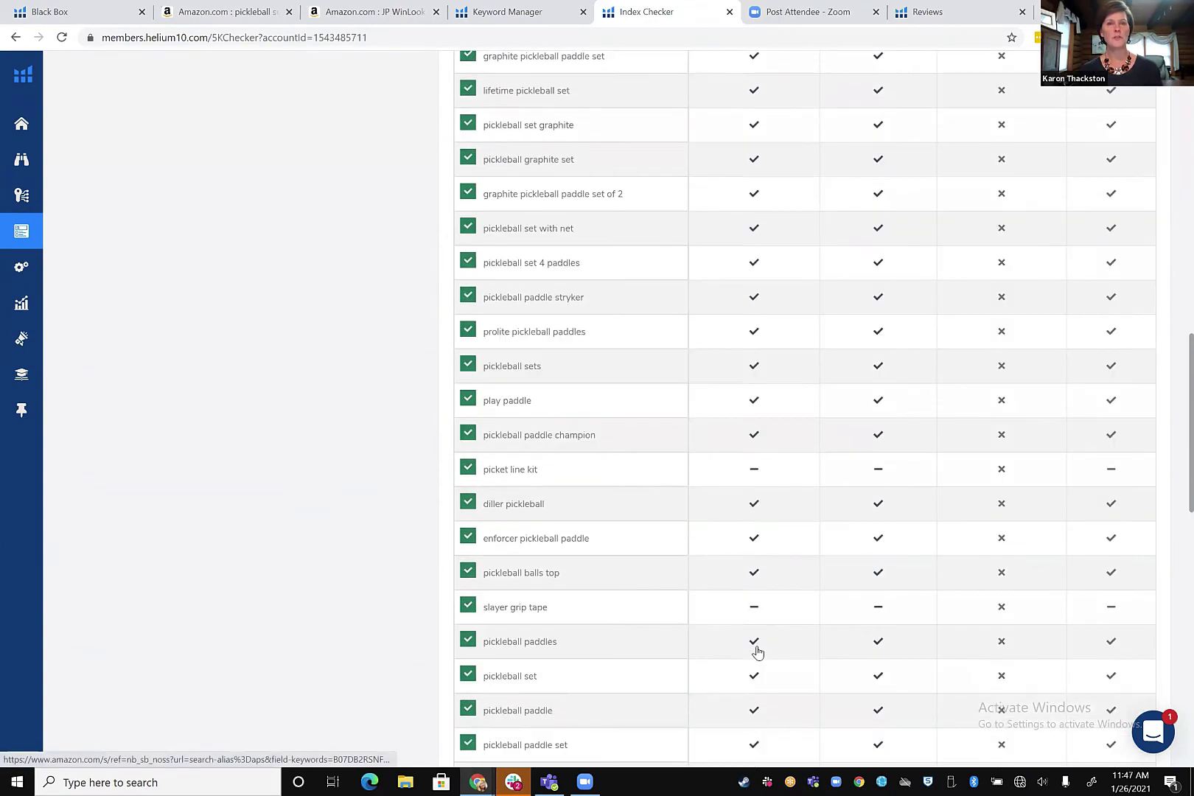
{"action": "scroll", "coordinate": [756, 651], "scroll_direction": "down", "scroll_amount": 8}
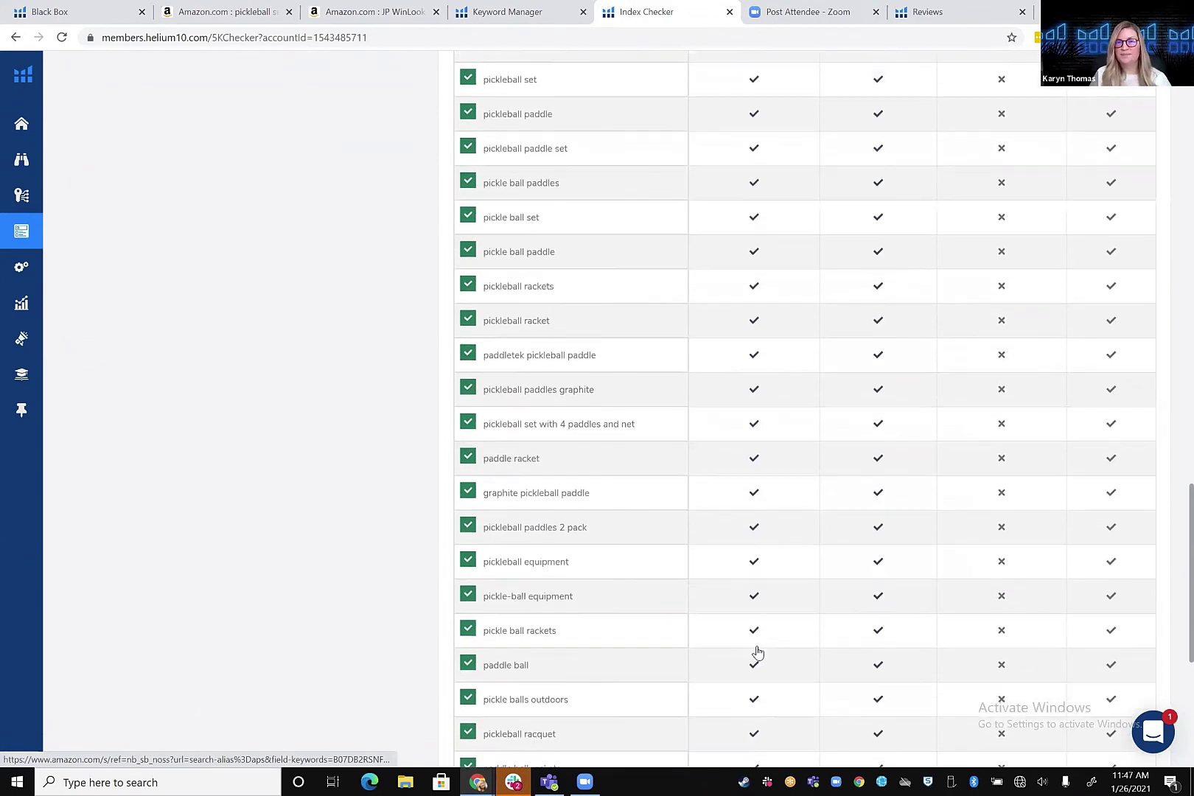
{"action": "scroll", "coordinate": [757, 652], "scroll_direction": "down", "scroll_amount": 6}
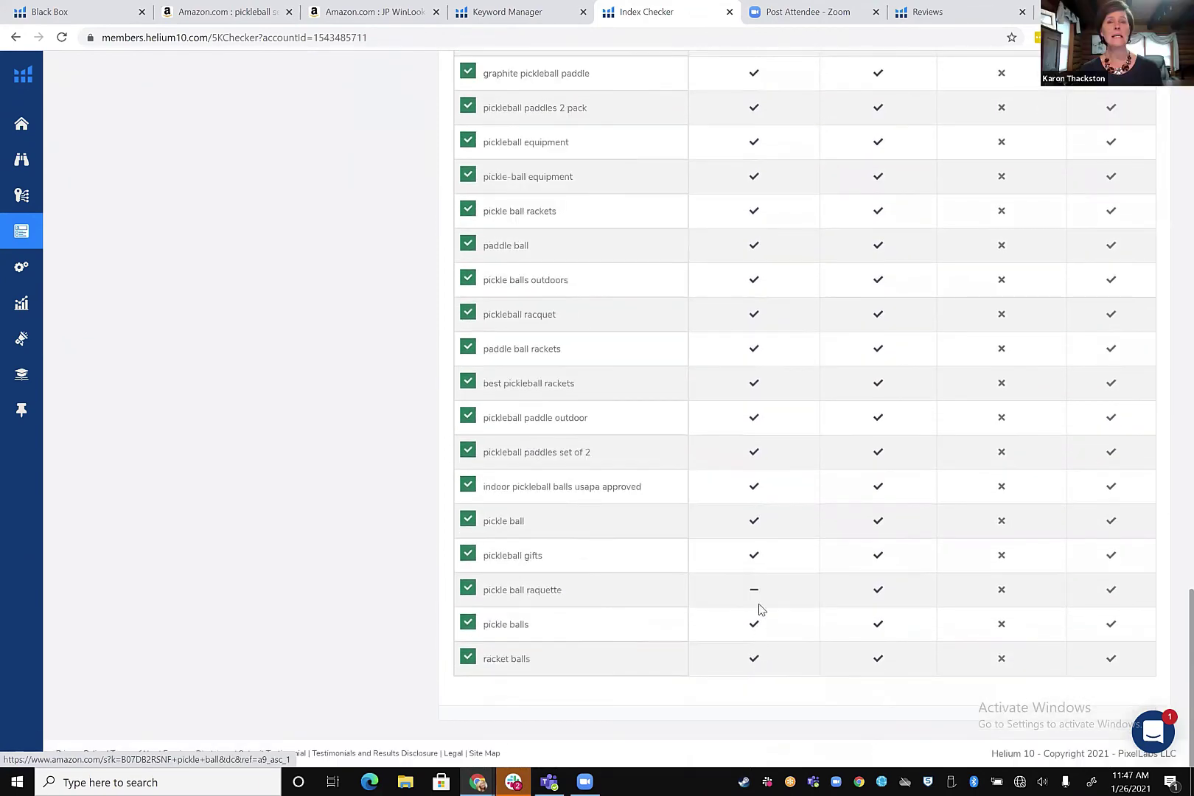
{"action": "scroll", "coordinate": [753, 600], "scroll_direction": "up", "scroll_amount": 12}
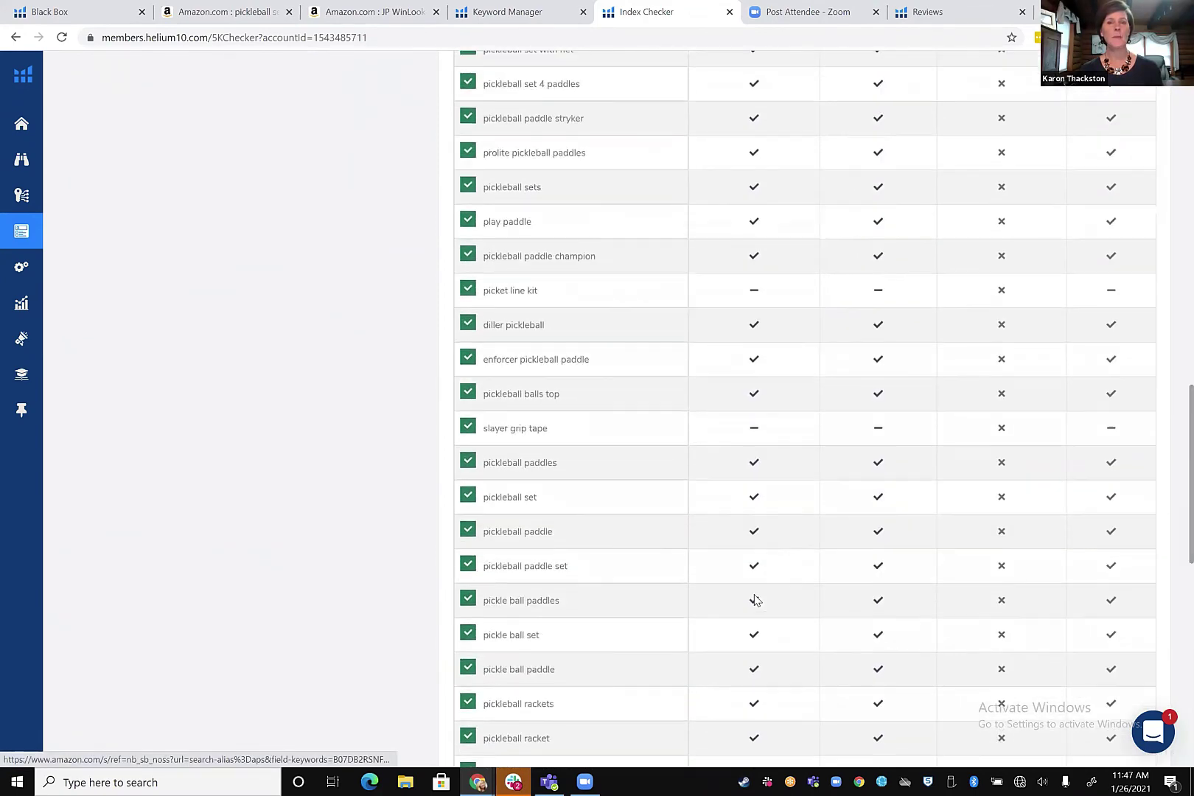
{"action": "scroll", "coordinate": [753, 601], "scroll_direction": "up", "scroll_amount": 15}
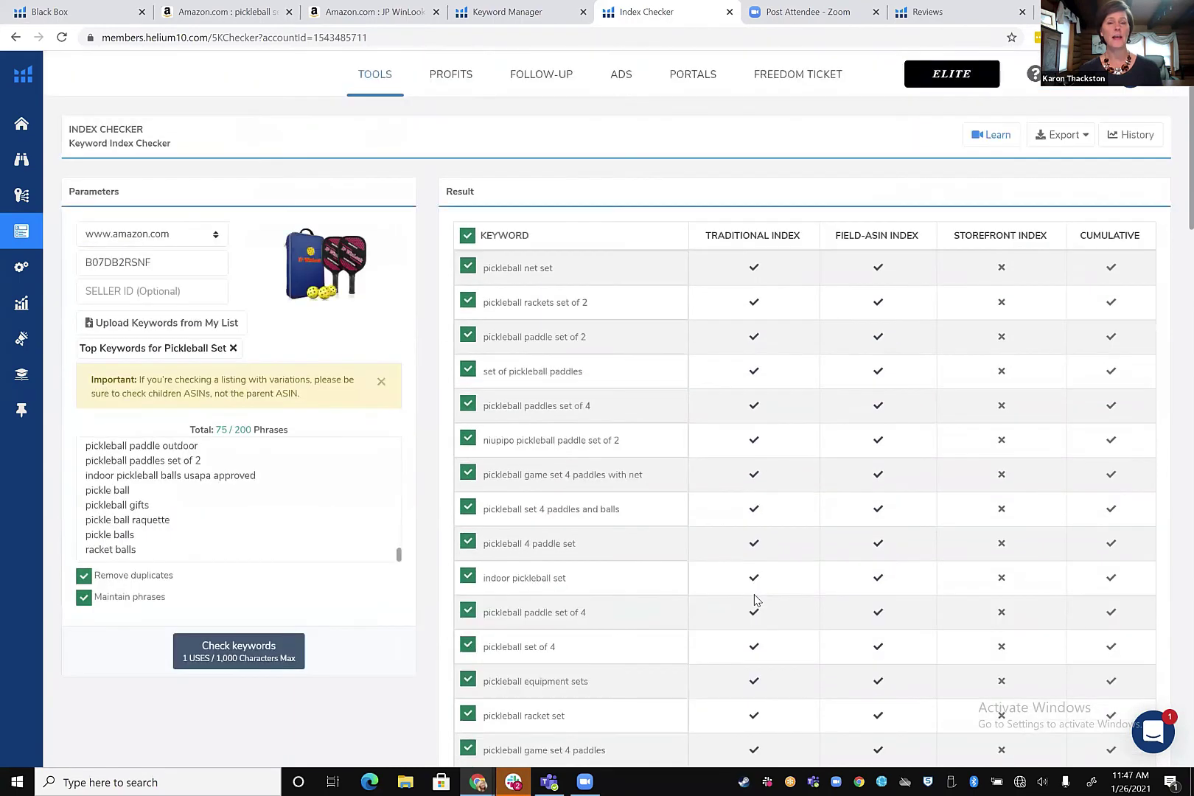